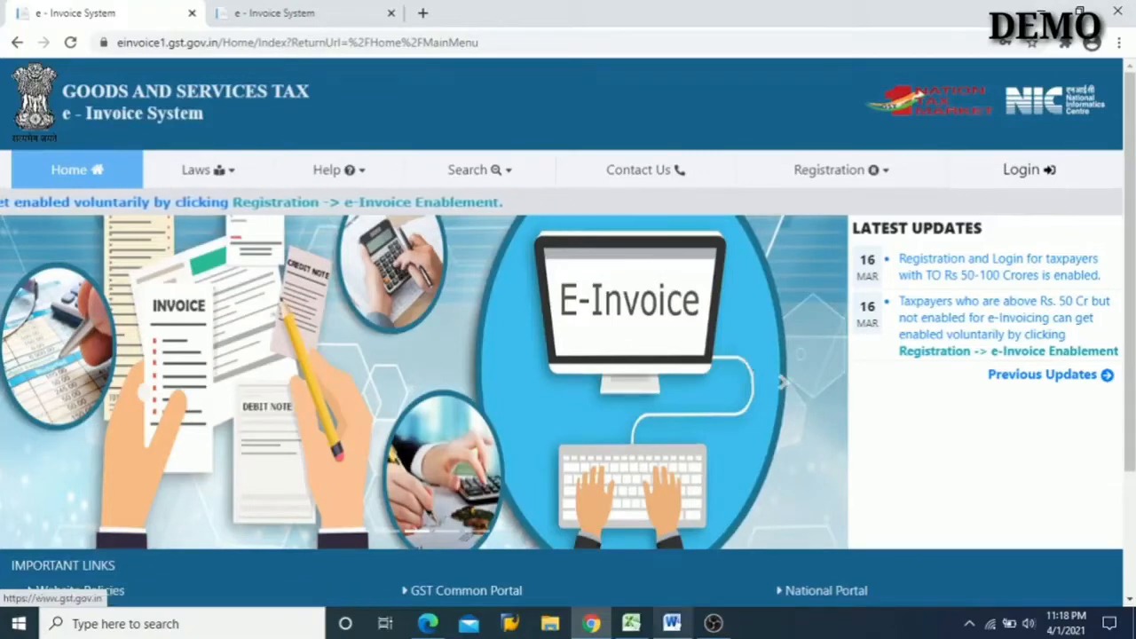
- Switch to the Word document and review the outline of the E-Invoice start-to-end process
{"action": "left_click", "coordinate": [672, 623]}
{"action": "scroll", "coordinate": [521, 406], "scroll_direction": "down", "scroll_amount": 3}
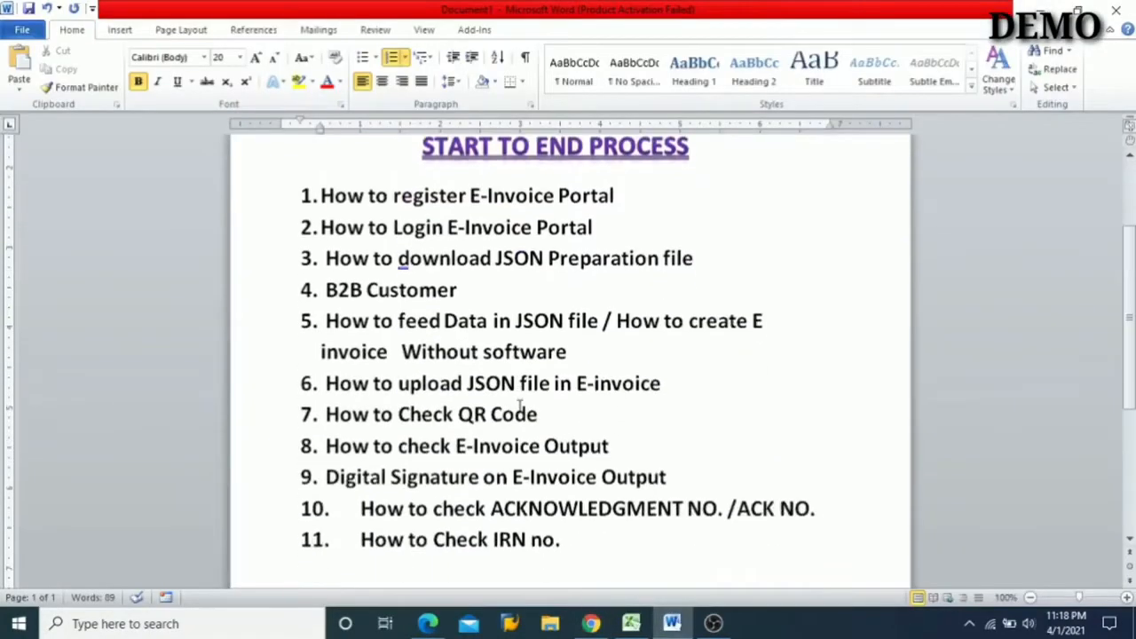
{"action": "scroll", "coordinate": [521, 406], "scroll_direction": "up", "scroll_amount": 2}
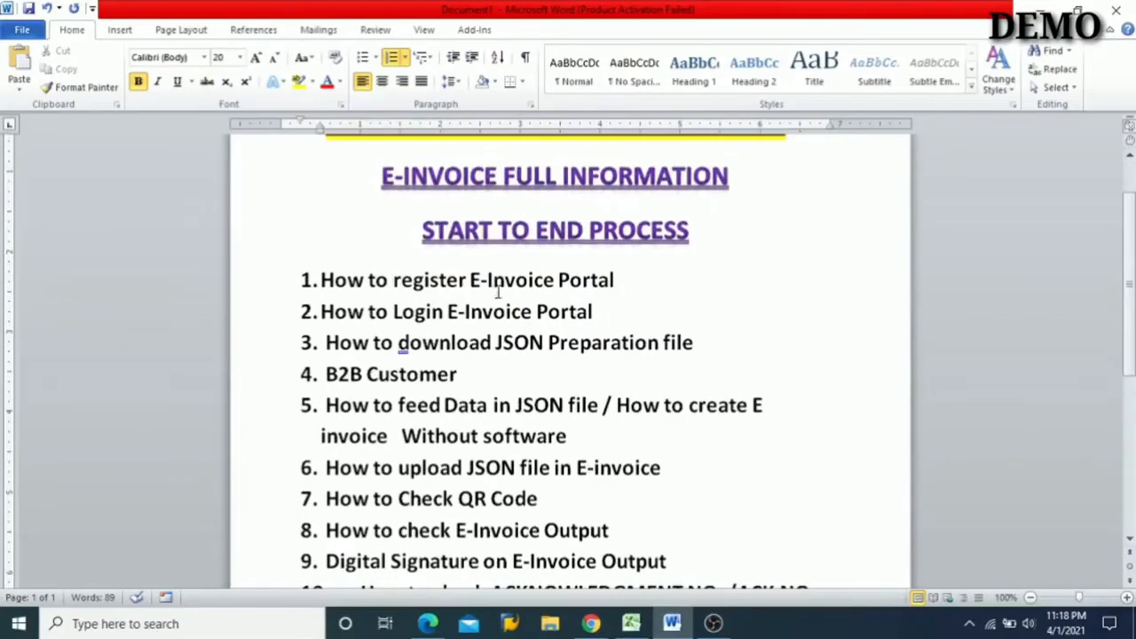
{"action": "scroll", "coordinate": [532, 285], "scroll_direction": "up", "scroll_amount": 2}
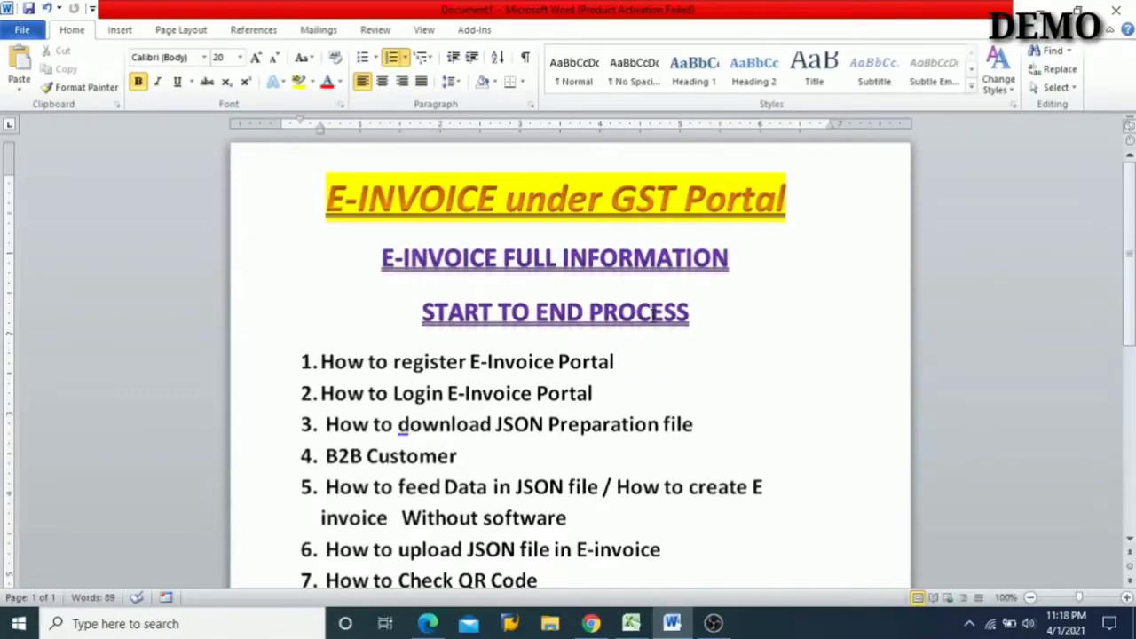
{"action": "scroll", "coordinate": [654, 317], "scroll_direction": "down", "scroll_amount": 1}
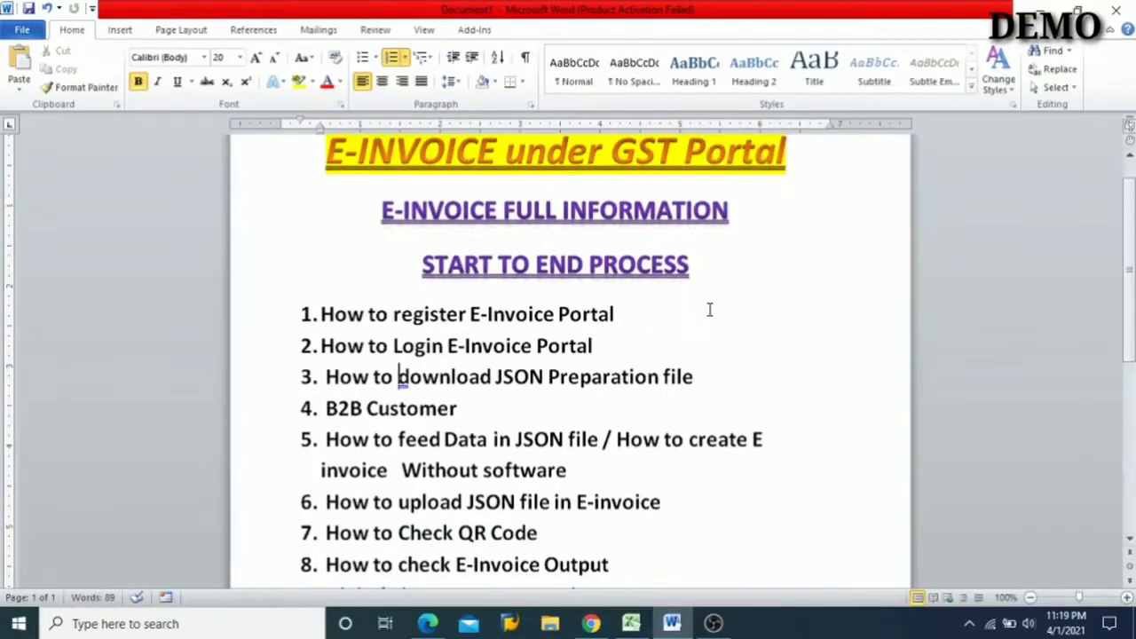
{"action": "scroll", "coordinate": [709, 309], "scroll_direction": "down", "scroll_amount": 1}
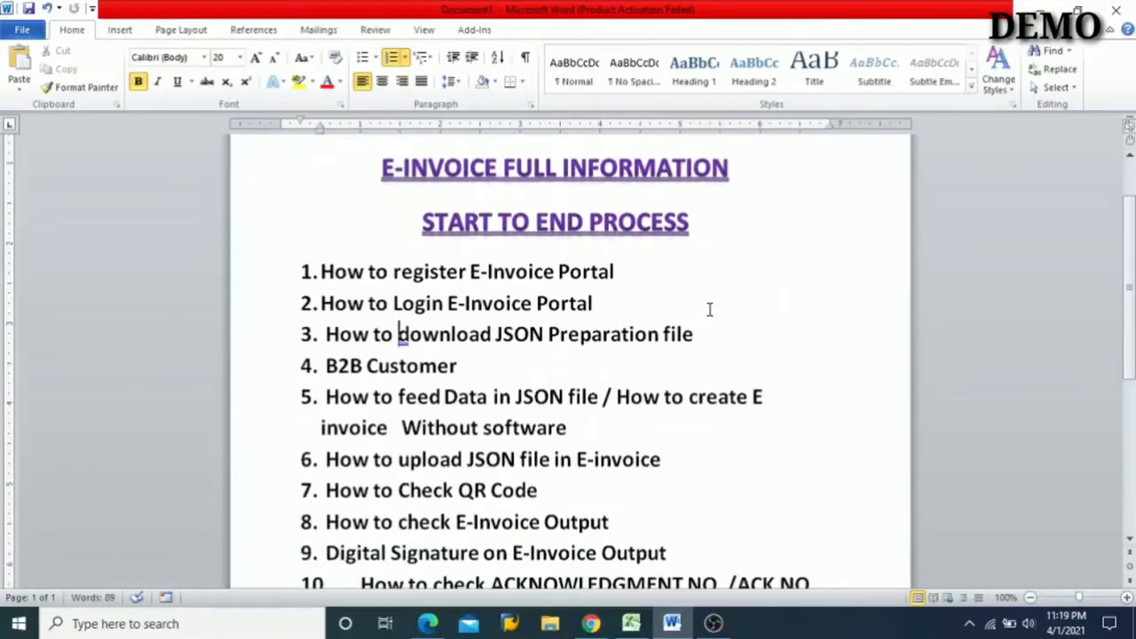
{"action": "scroll", "coordinate": [465, 420], "scroll_direction": "up", "scroll_amount": 1}
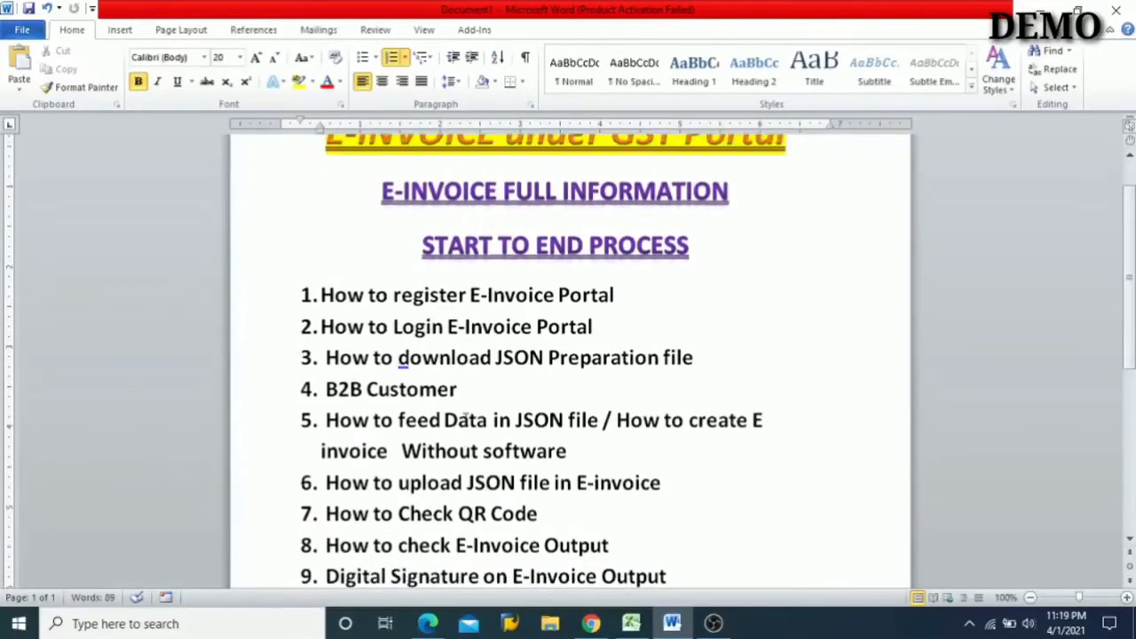
{"action": "scroll", "coordinate": [465, 419], "scroll_direction": "up", "scroll_amount": 2}
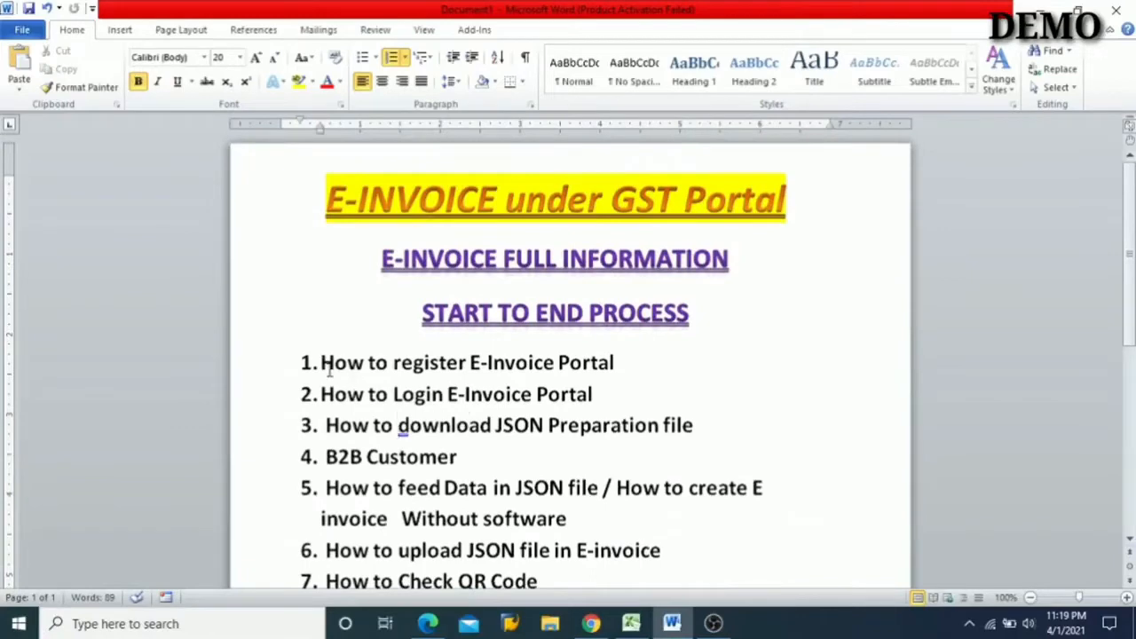
- Change the font colour of the first list item, "How to register E-Invoice Portal", to red
{"action": "left_click", "coordinate": [323, 364]}
{"action": "left_click_drag", "start_coordinate": [325, 368], "coordinate": [561, 364]}
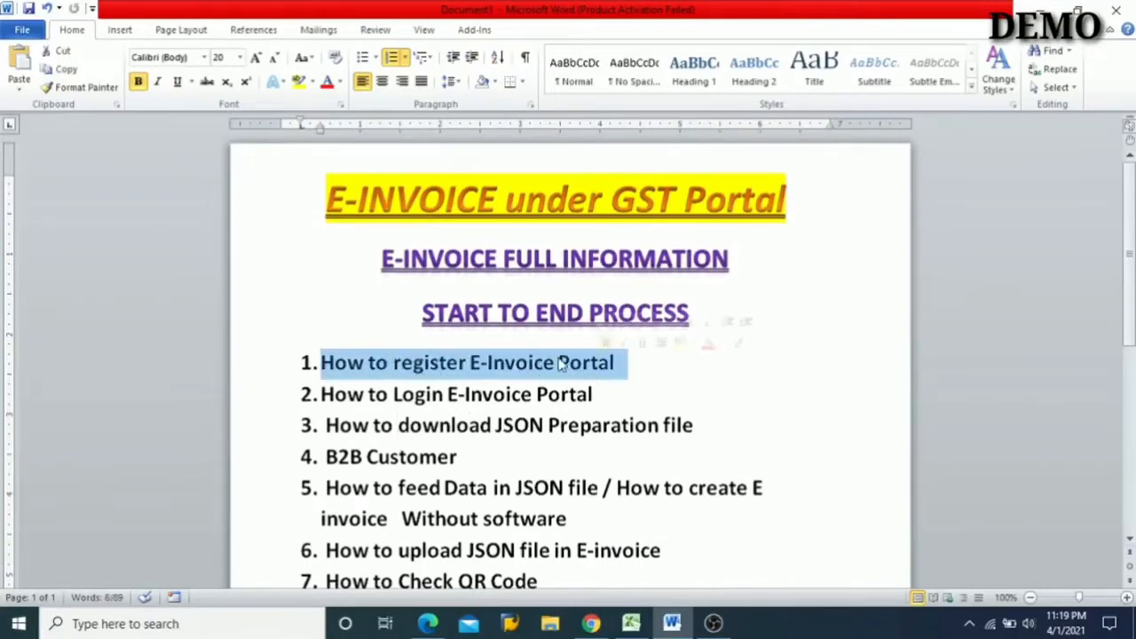
{"action": "left_click", "coordinate": [312, 82]}
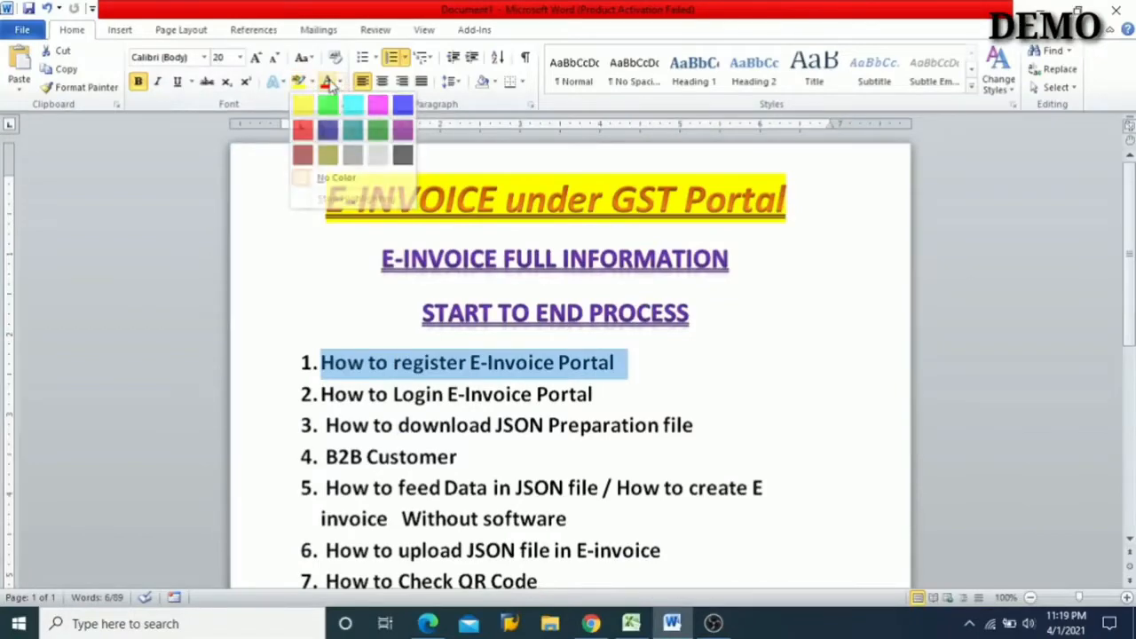
{"action": "left_click", "coordinate": [328, 82]}
- Read through outline items 2 to 5, from portal login to creating an E-invoice without software
{"action": "scroll", "coordinate": [260, 307], "scroll_direction": "down", "scroll_amount": 1}
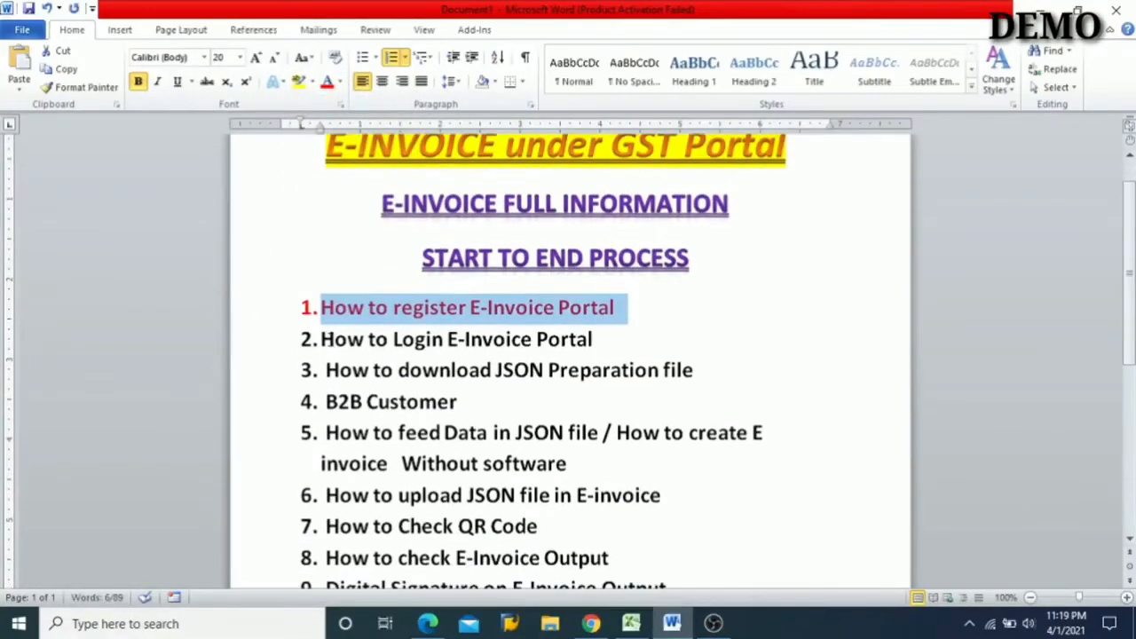
{"action": "left_click", "coordinate": [330, 346]}
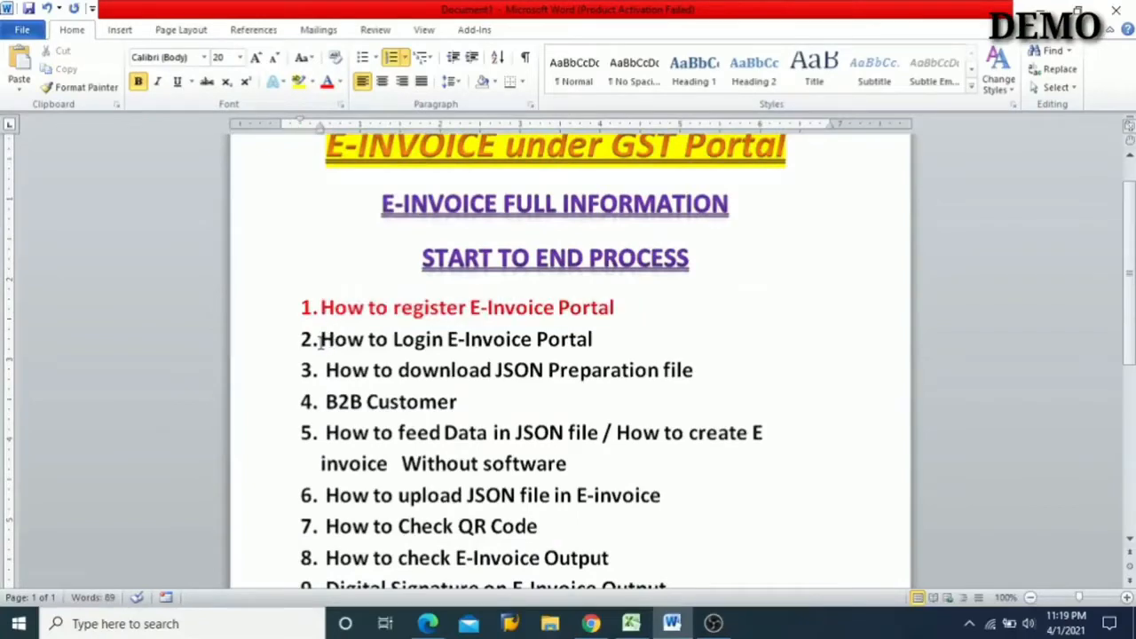
{"action": "left_click_drag", "start_coordinate": [322, 340], "coordinate": [573, 348]}
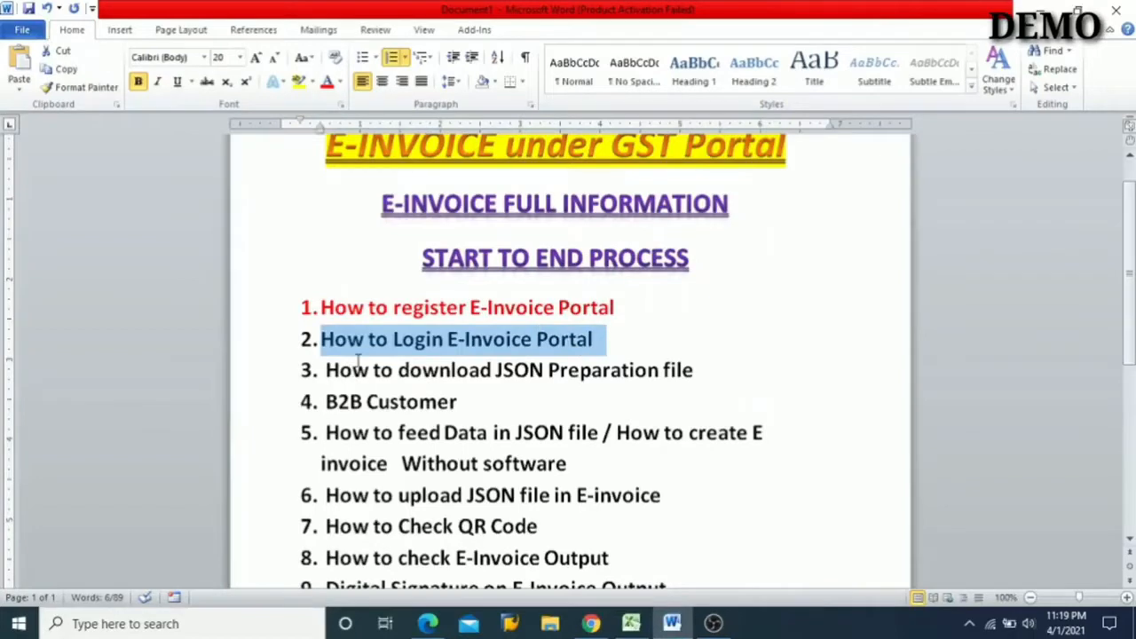
{"action": "scroll", "coordinate": [358, 355], "scroll_direction": "down", "scroll_amount": 1}
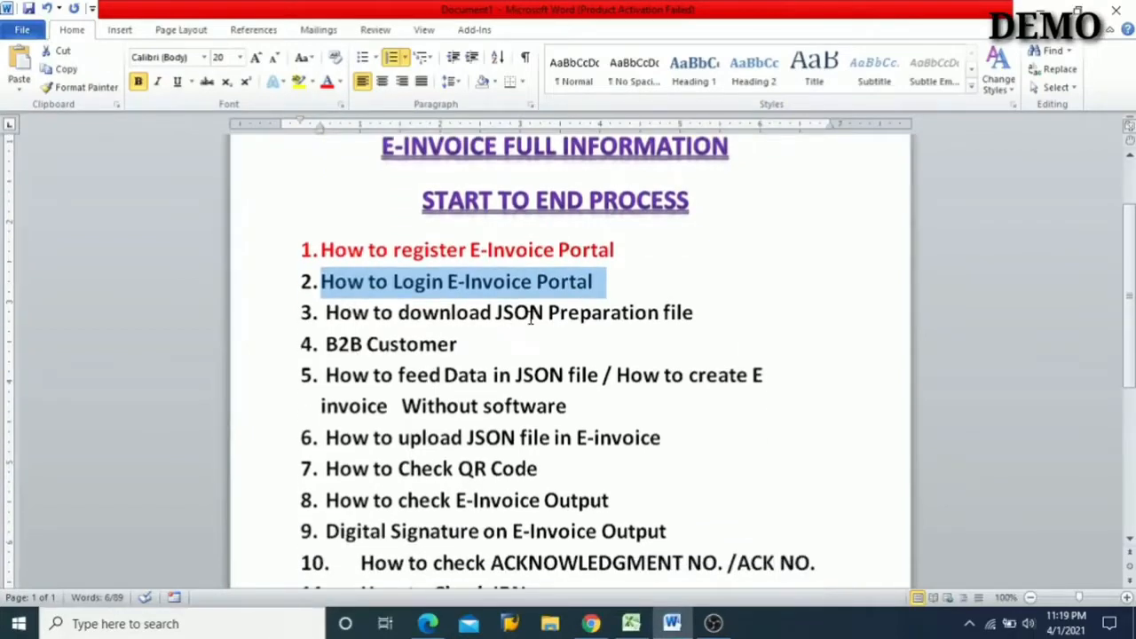
{"action": "left_click", "coordinate": [530, 315]}
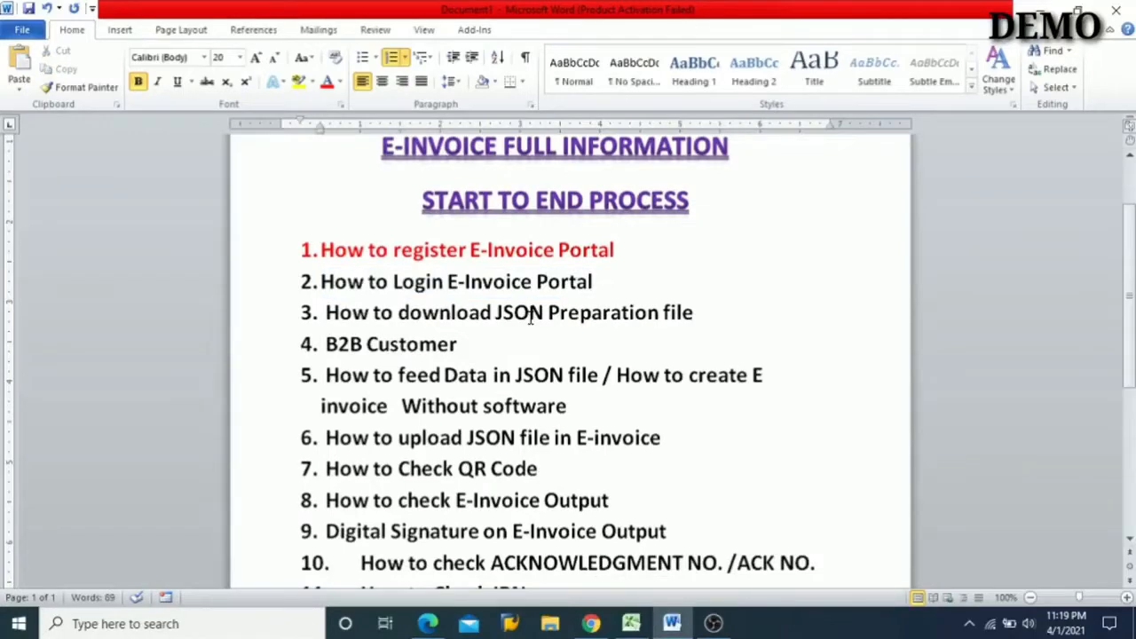
{"action": "scroll", "coordinate": [530, 317], "scroll_direction": "down", "scroll_amount": 1}
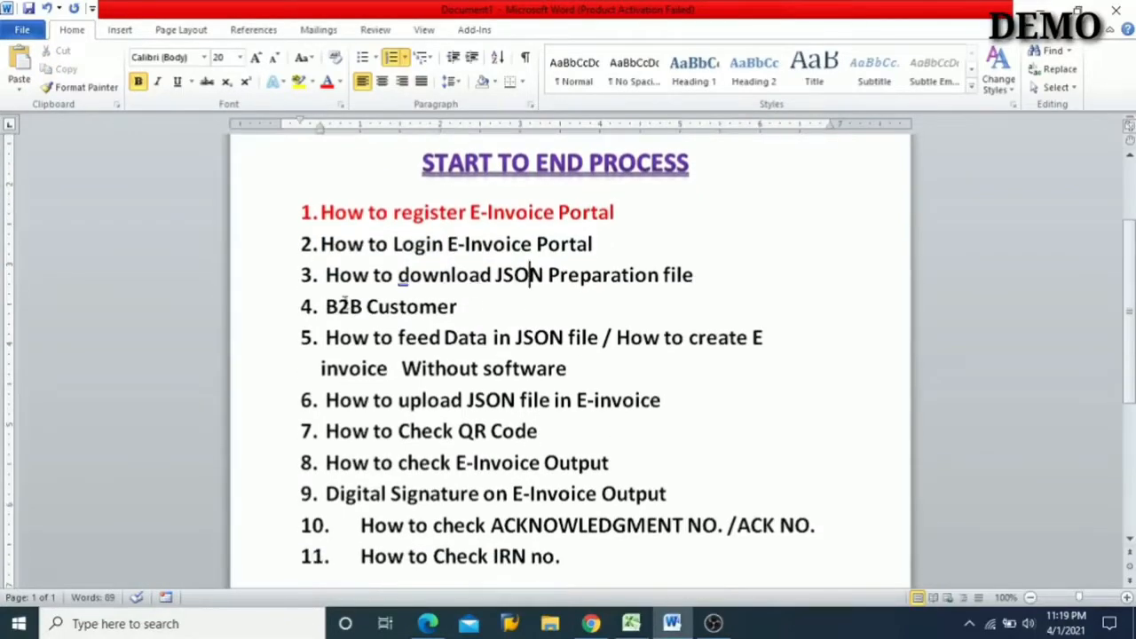
{"action": "left_click", "coordinate": [339, 306]}
{"action": "scroll", "coordinate": [399, 321], "scroll_direction": "down", "scroll_amount": 1}
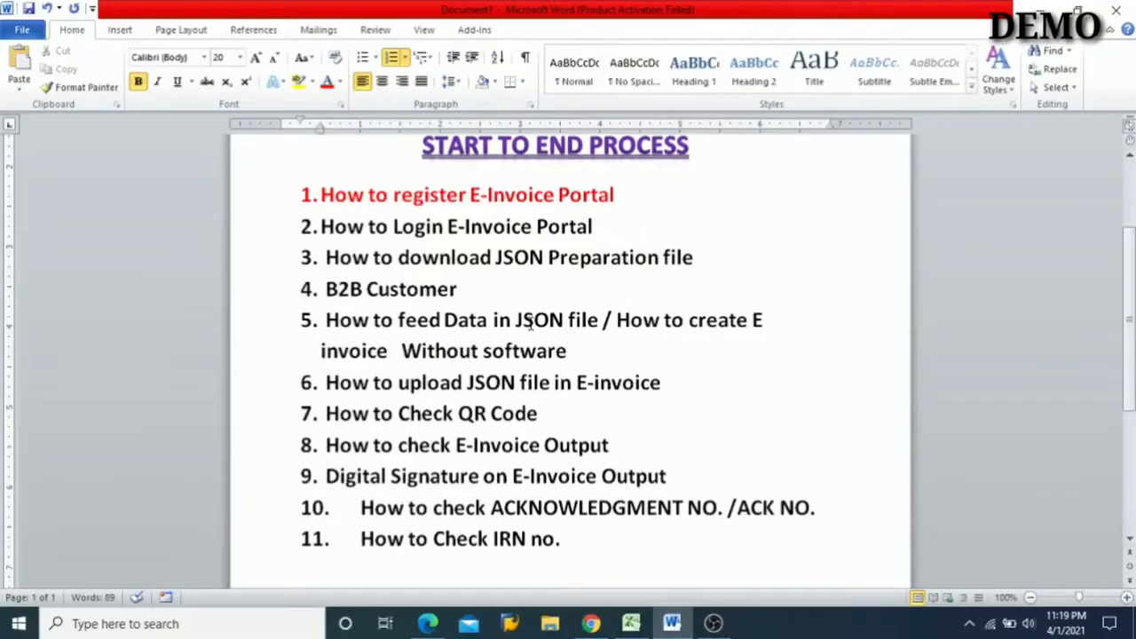
{"action": "scroll", "coordinate": [530, 323], "scroll_direction": "down", "scroll_amount": 1}
{"action": "left_click", "coordinate": [438, 339]}
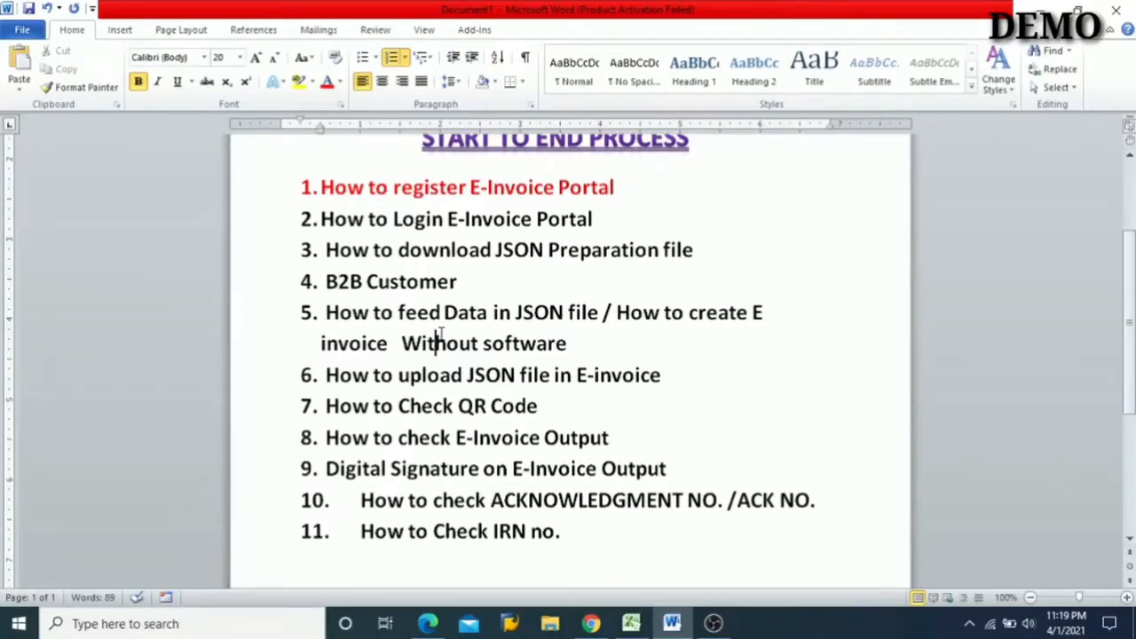
- Read through outline items 6 to 11, from the JSON upload to the IRN no., and return to the registration item
{"action": "scroll", "coordinate": [438, 337], "scroll_direction": "down", "scroll_amount": 1}
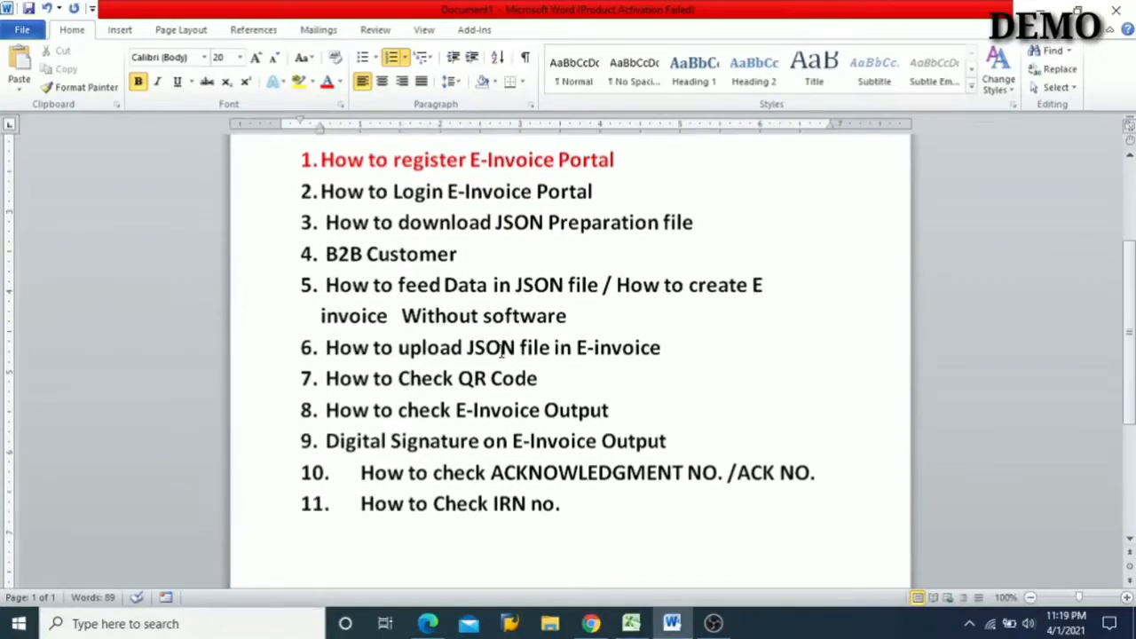
{"action": "scroll", "coordinate": [501, 348], "scroll_direction": "down", "scroll_amount": 1}
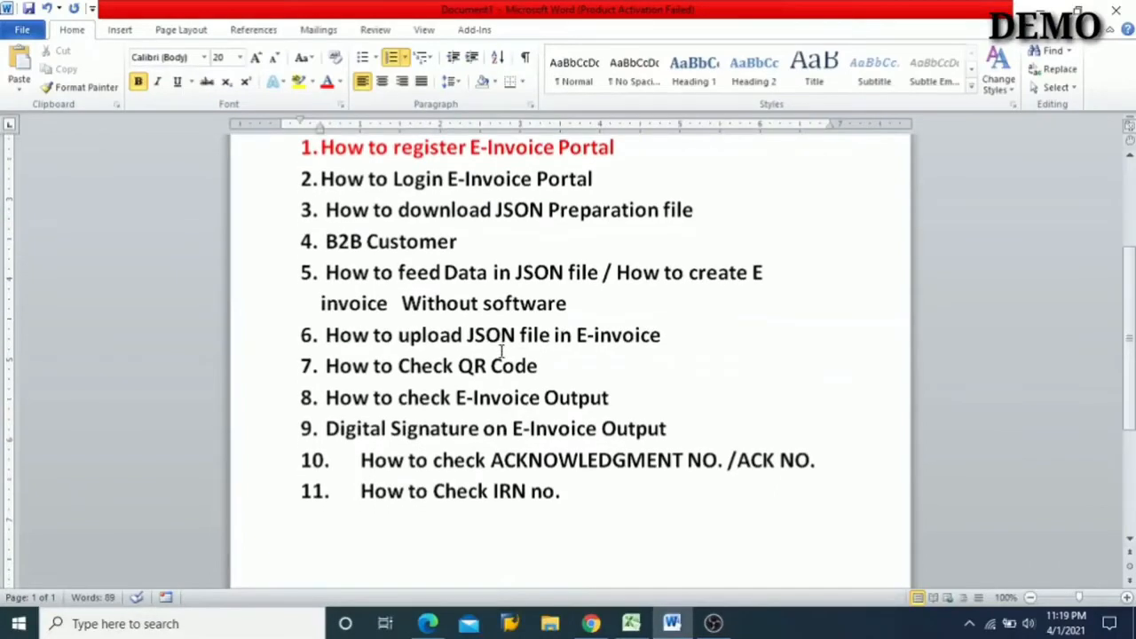
{"action": "scroll", "coordinate": [493, 349], "scroll_direction": "down", "scroll_amount": 1}
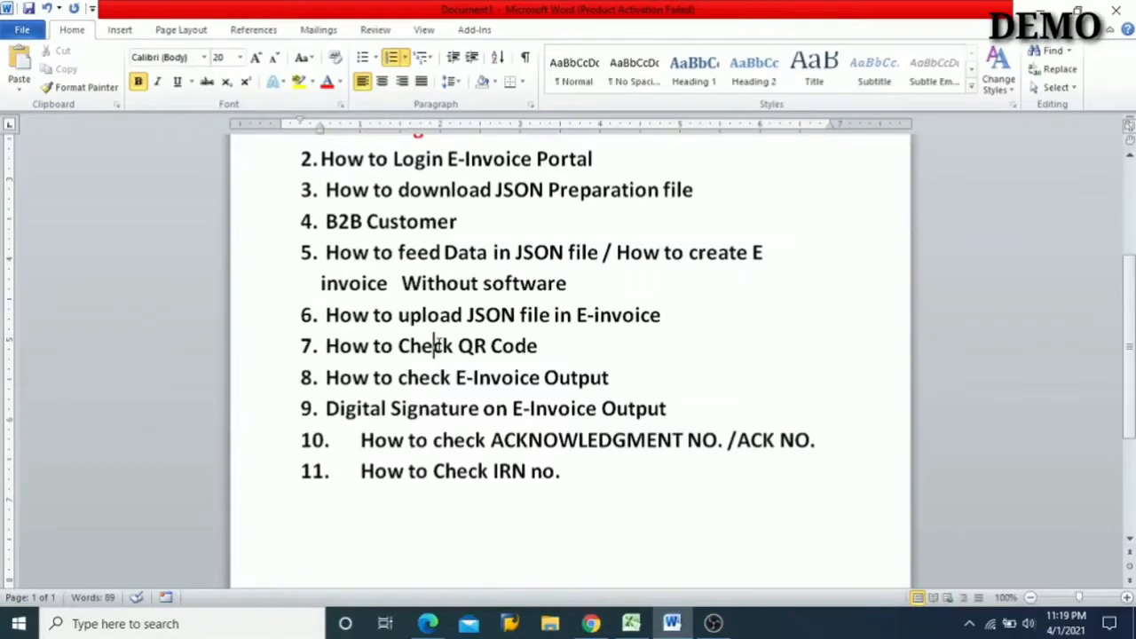
{"action": "left_click", "coordinate": [438, 345]}
{"action": "scroll", "coordinate": [439, 345], "scroll_direction": "down", "scroll_amount": 1}
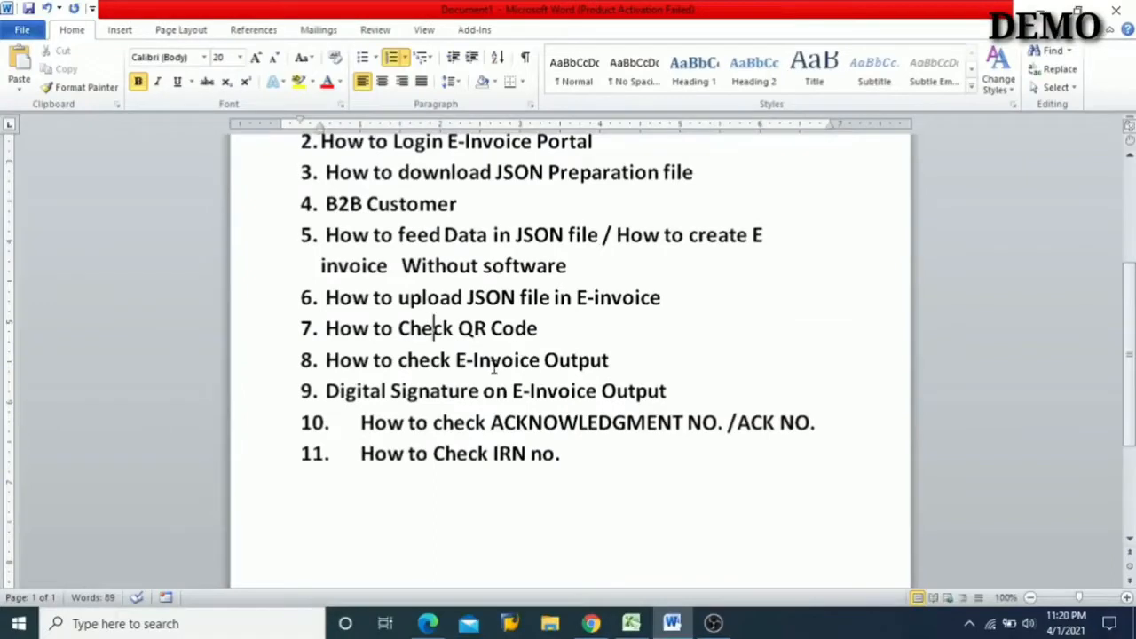
{"action": "left_click", "coordinate": [490, 362]}
{"action": "scroll", "coordinate": [495, 368], "scroll_direction": "down", "scroll_amount": 1}
{"action": "left_click", "coordinate": [460, 365]}
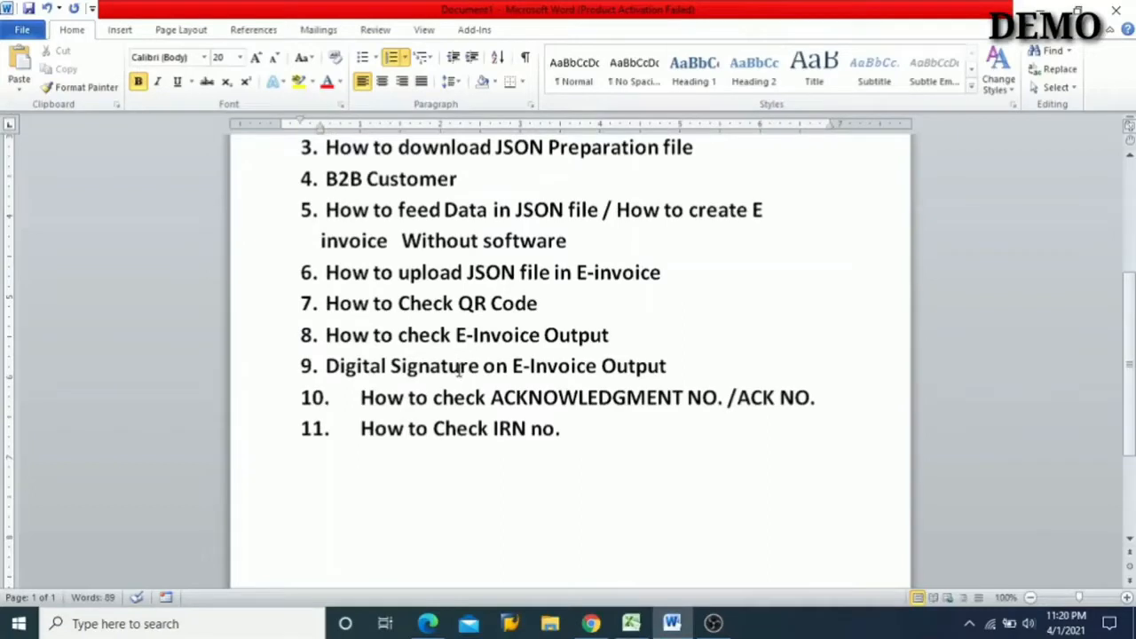
{"action": "left_click", "coordinate": [530, 400]}
{"action": "left_click", "coordinate": [494, 429]}
{"action": "scroll", "coordinate": [502, 347], "scroll_direction": "up", "scroll_amount": 3}
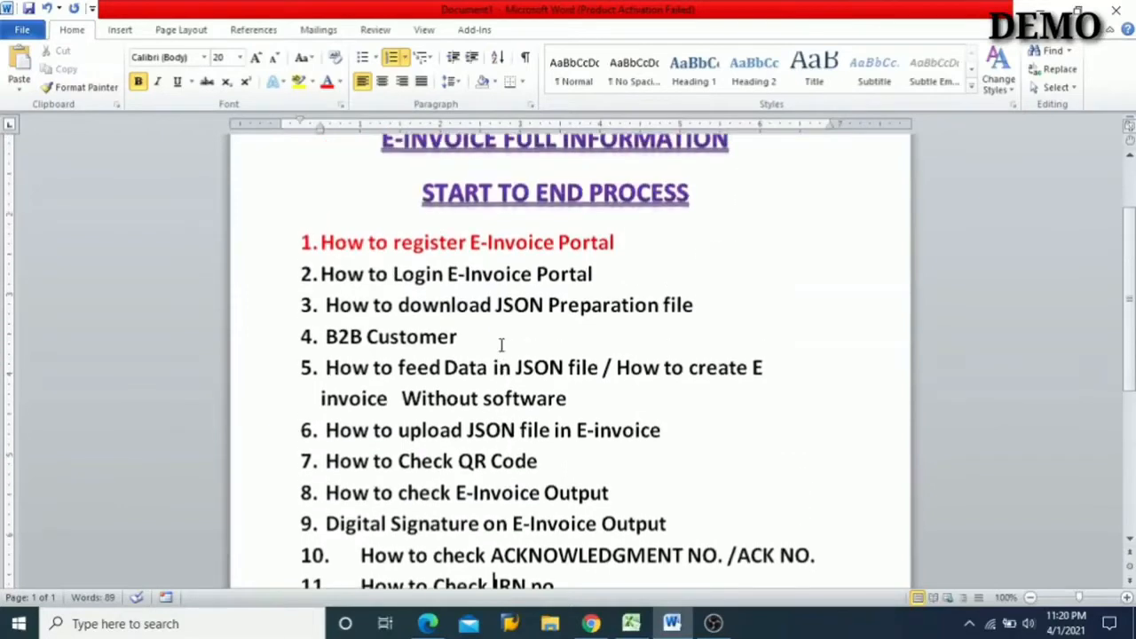
{"action": "scroll", "coordinate": [501, 345], "scroll_direction": "up", "scroll_amount": 1}
{"action": "left_click", "coordinate": [325, 287]}
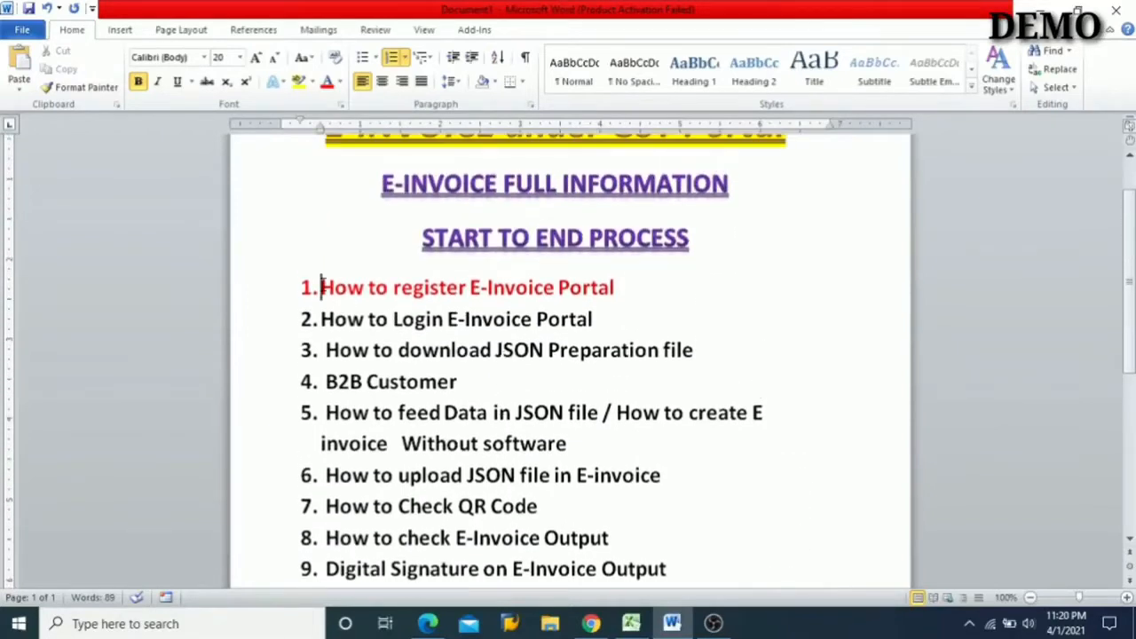
{"action": "left_click", "coordinate": [507, 287]}
- Switch to Chrome and open einvoice1.gst.gov.in in a new browser tab
{"action": "left_click", "coordinate": [606, 626]}
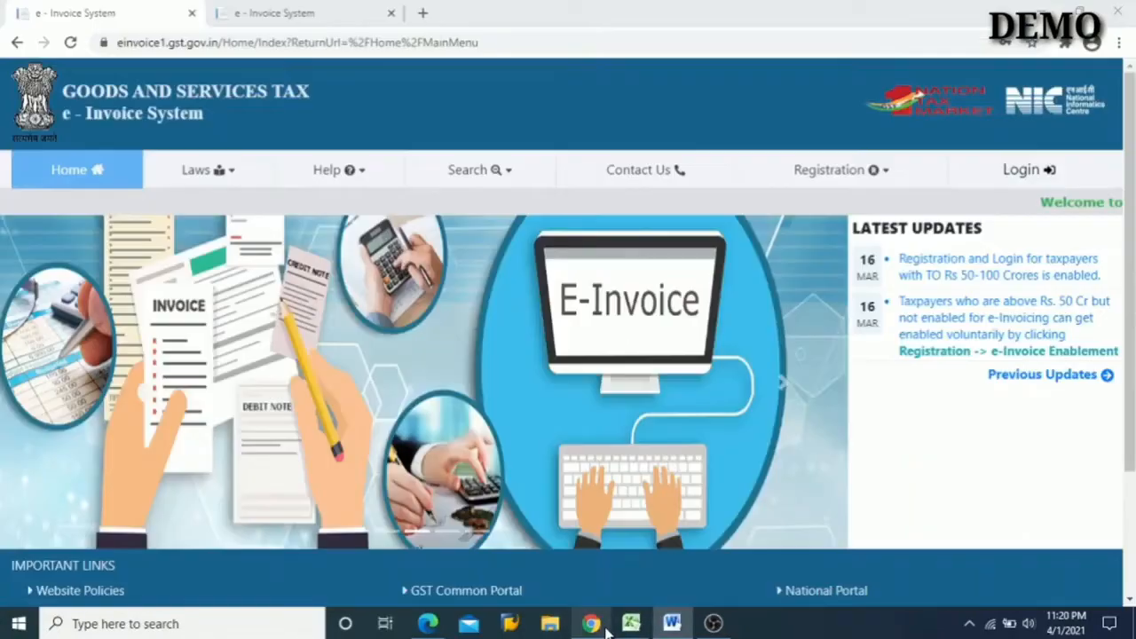
{"action": "left_click", "coordinate": [422, 12]}
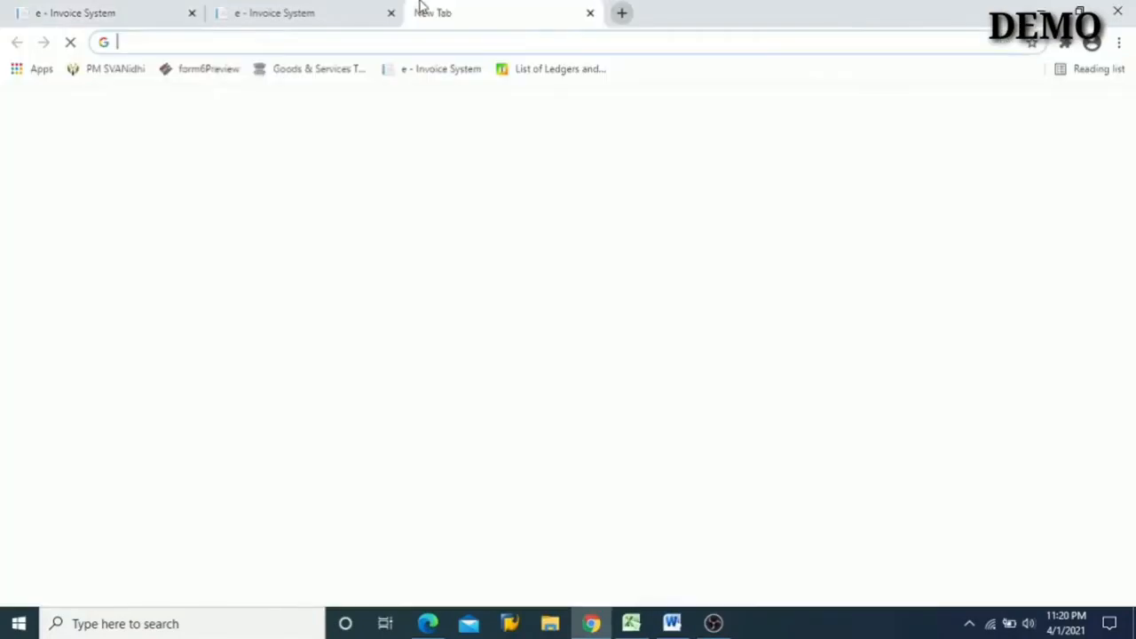
{"action": "left_click", "coordinate": [50, 10]}
{"action": "left_click", "coordinate": [524, 7]}
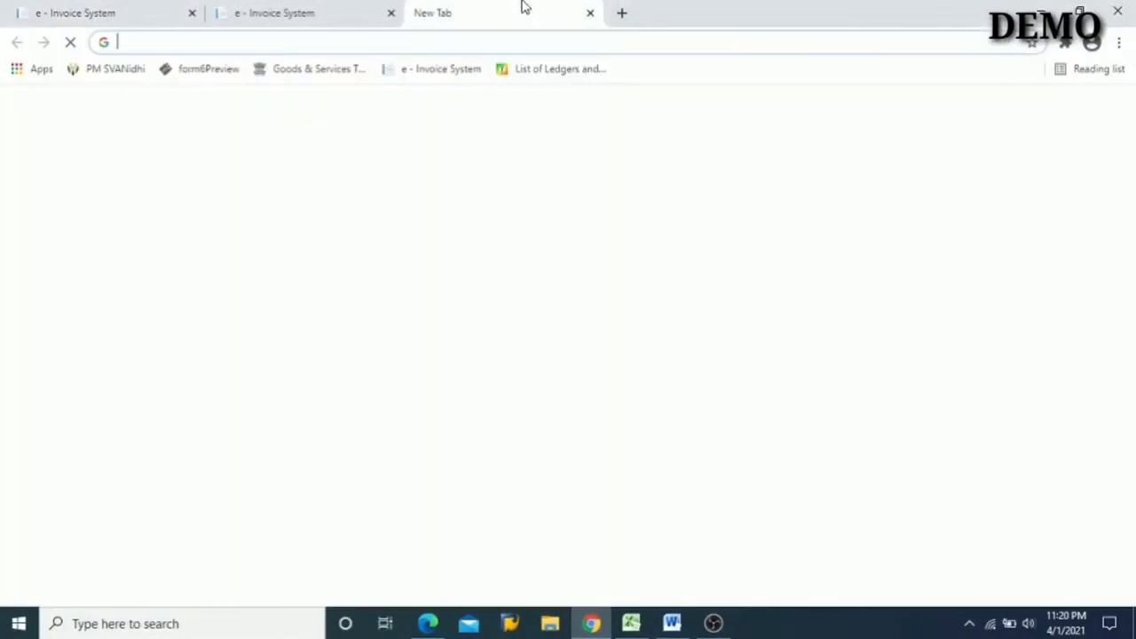
{"action": "type", "text": "einv"}
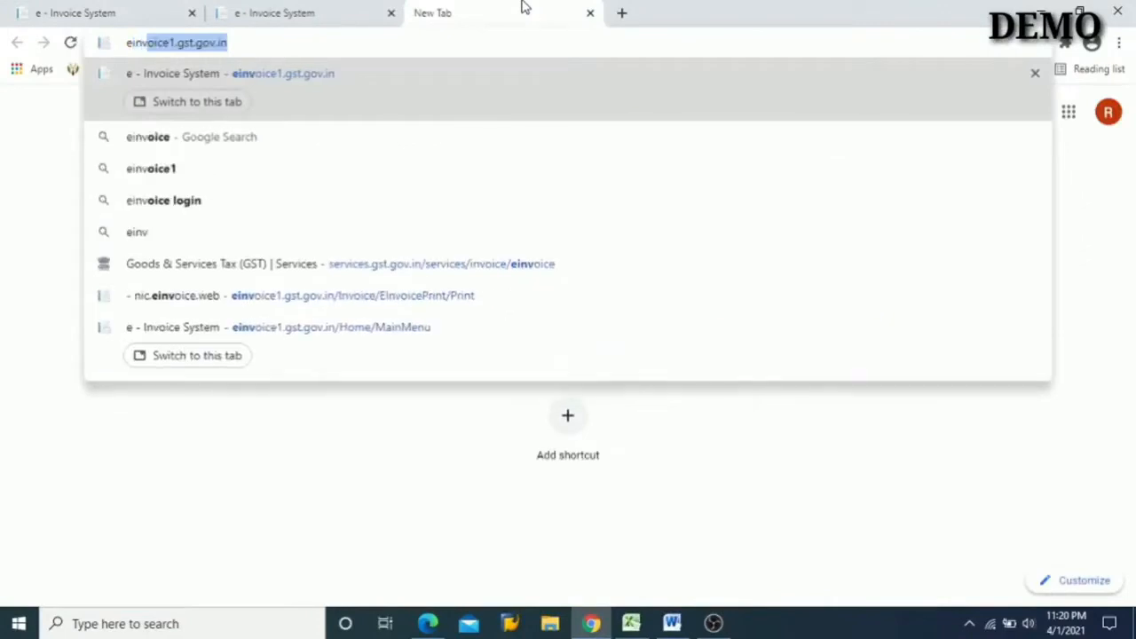
{"action": "key", "text": "Return"}
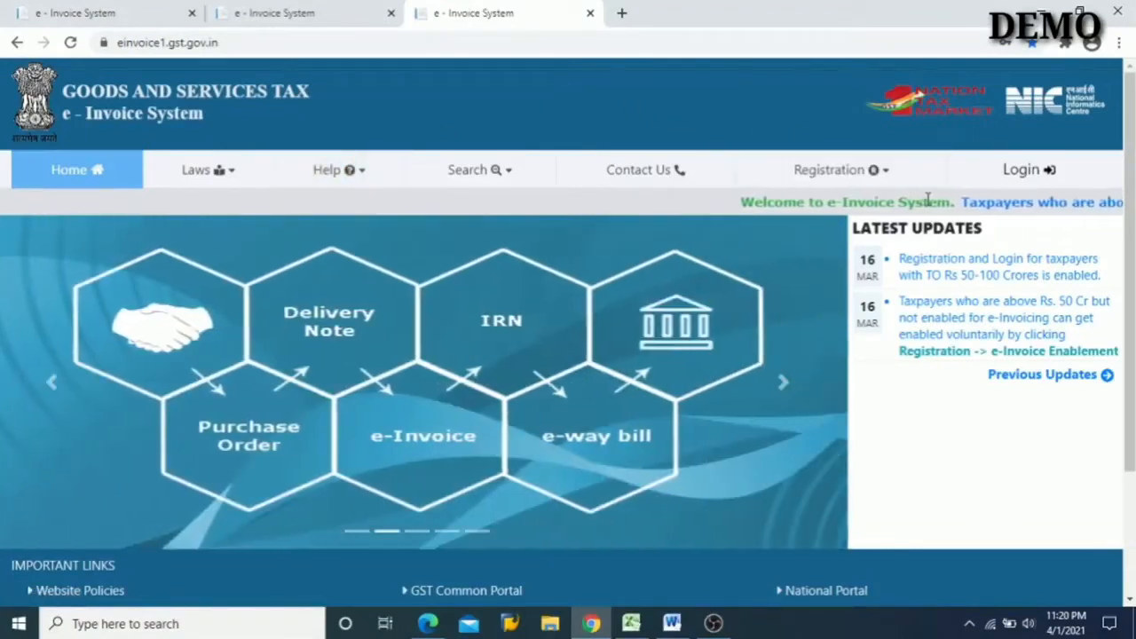
- Examine the GSTIN and captcha fields of the Portal Login registration form and return to the portal's home page
{"action": "mouse_move", "coordinate": [903, 173]}
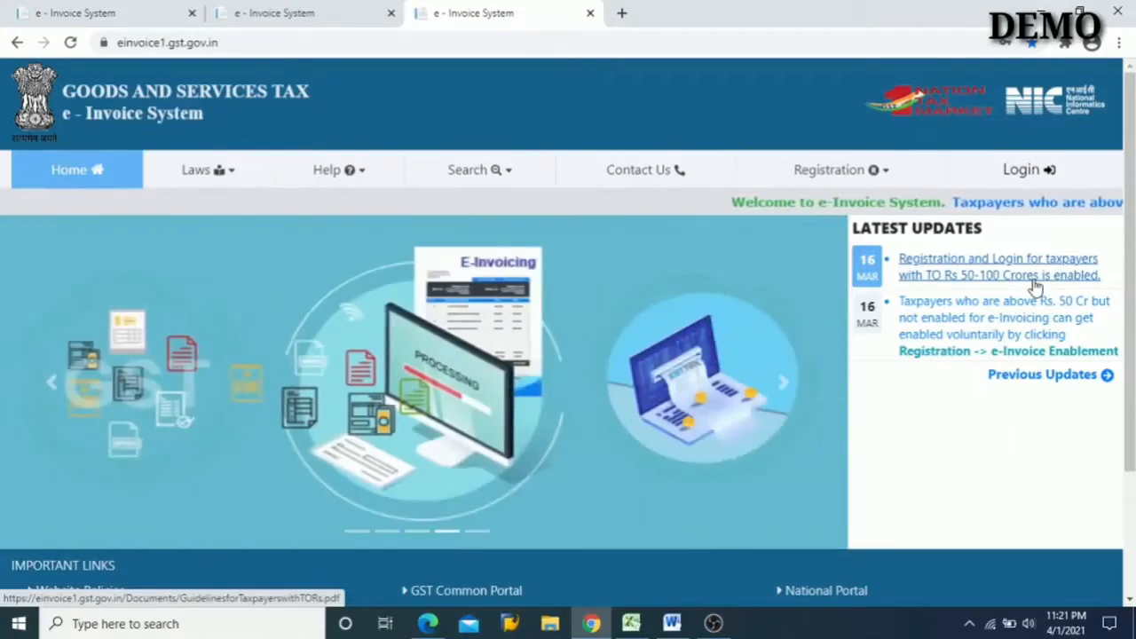
{"action": "left_click", "coordinate": [890, 177]}
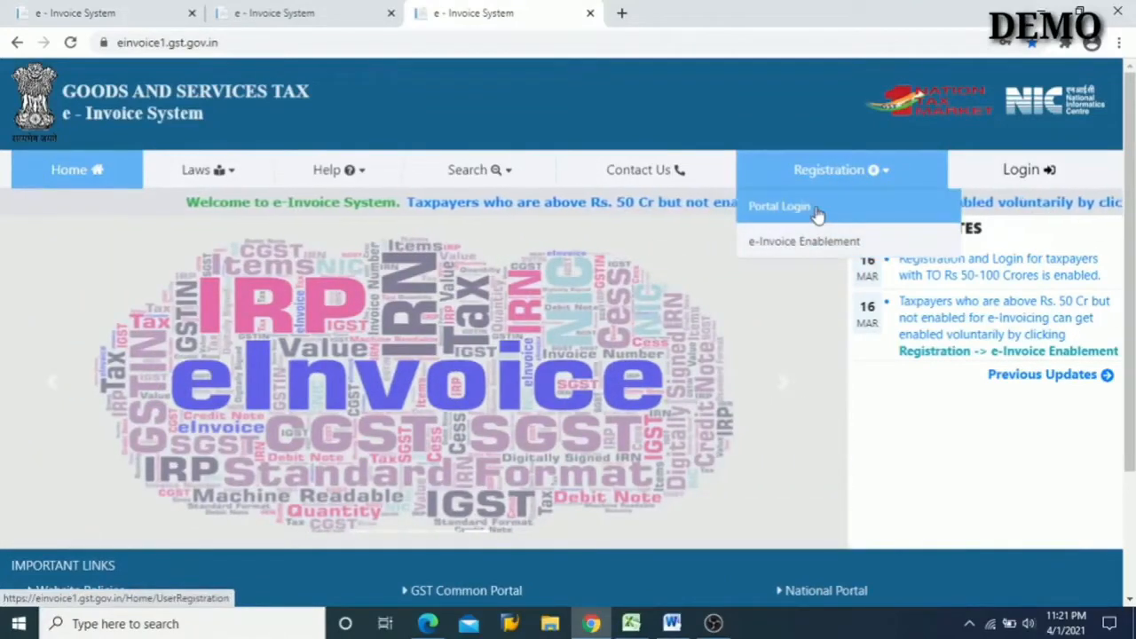
{"action": "left_click", "coordinate": [816, 212]}
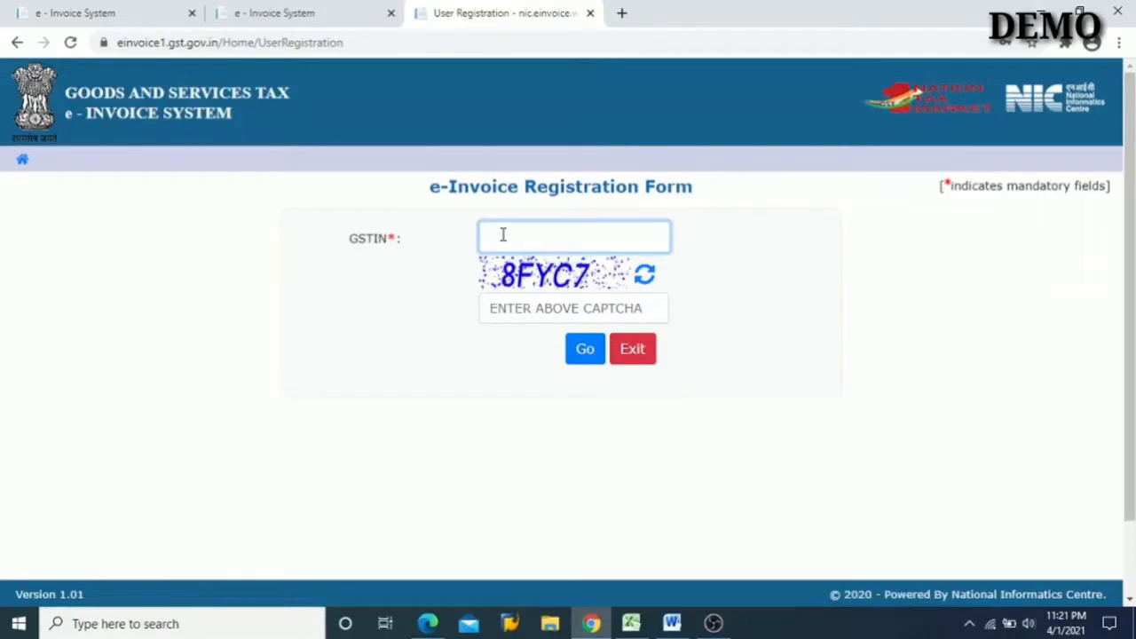
{"action": "left_click", "coordinate": [515, 302]}
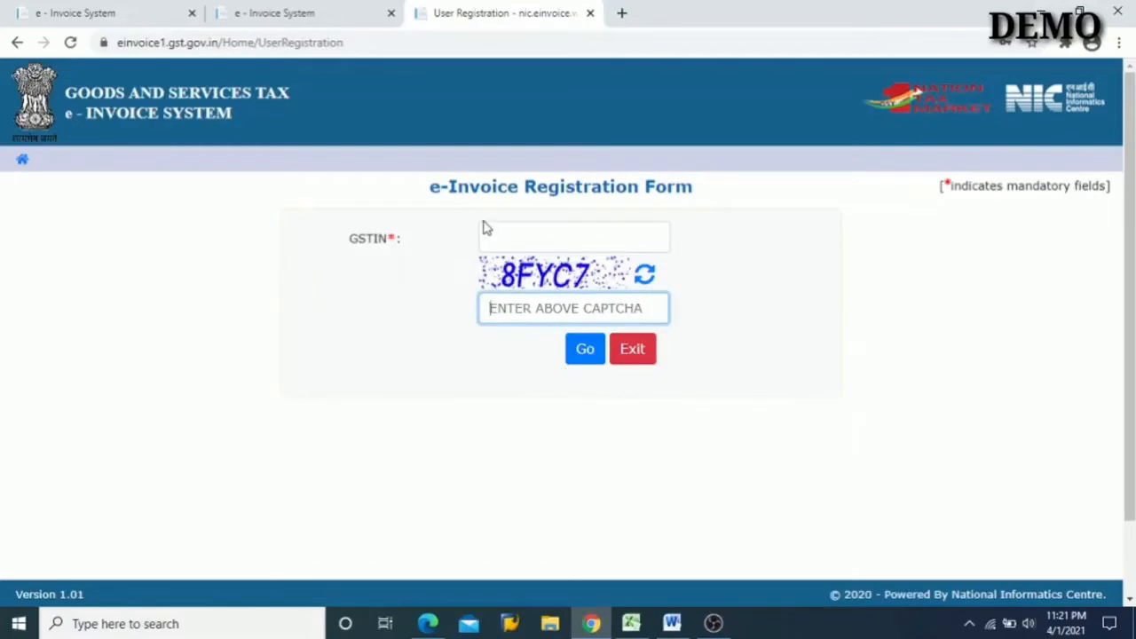
{"action": "left_click", "coordinate": [24, 160]}
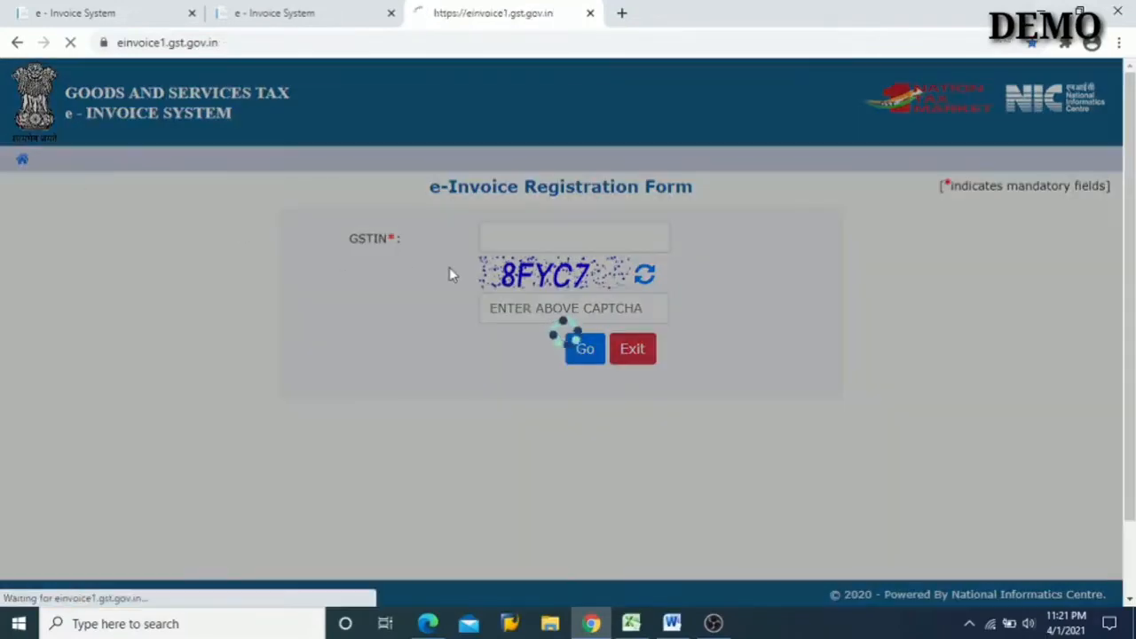
- Check the login item in the Word outline, then switch to Chrome and open the portal's E-Invoice System Login form
{"action": "left_click", "coordinate": [672, 623]}
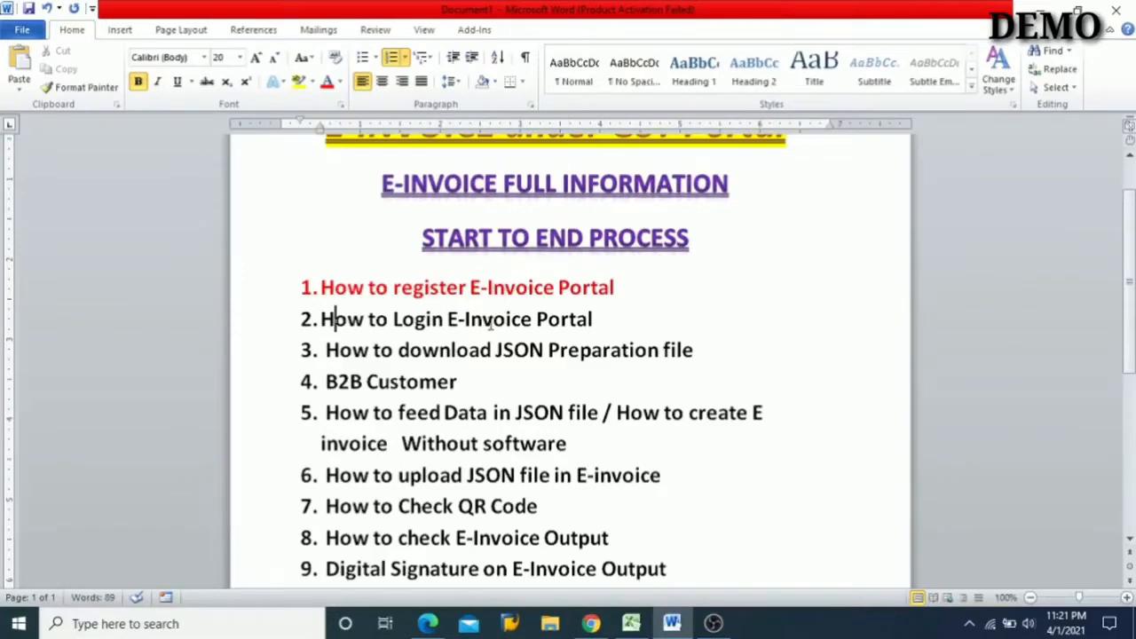
{"action": "mouse_move", "coordinate": [672, 627]}
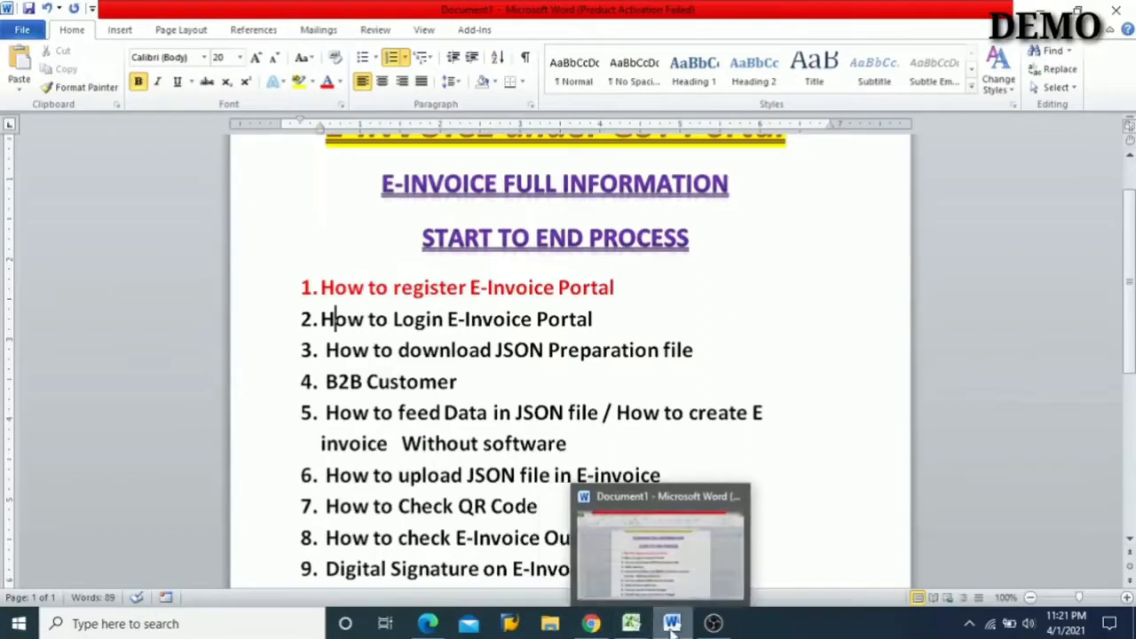
{"action": "mouse_move", "coordinate": [600, 630]}
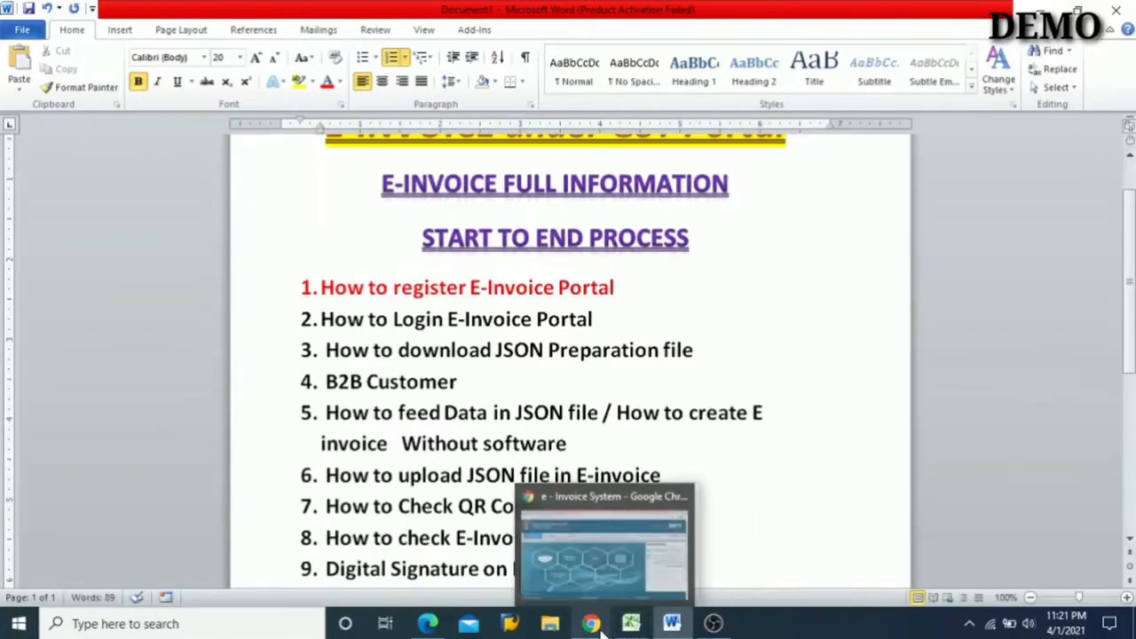
{"action": "left_click", "coordinate": [591, 569]}
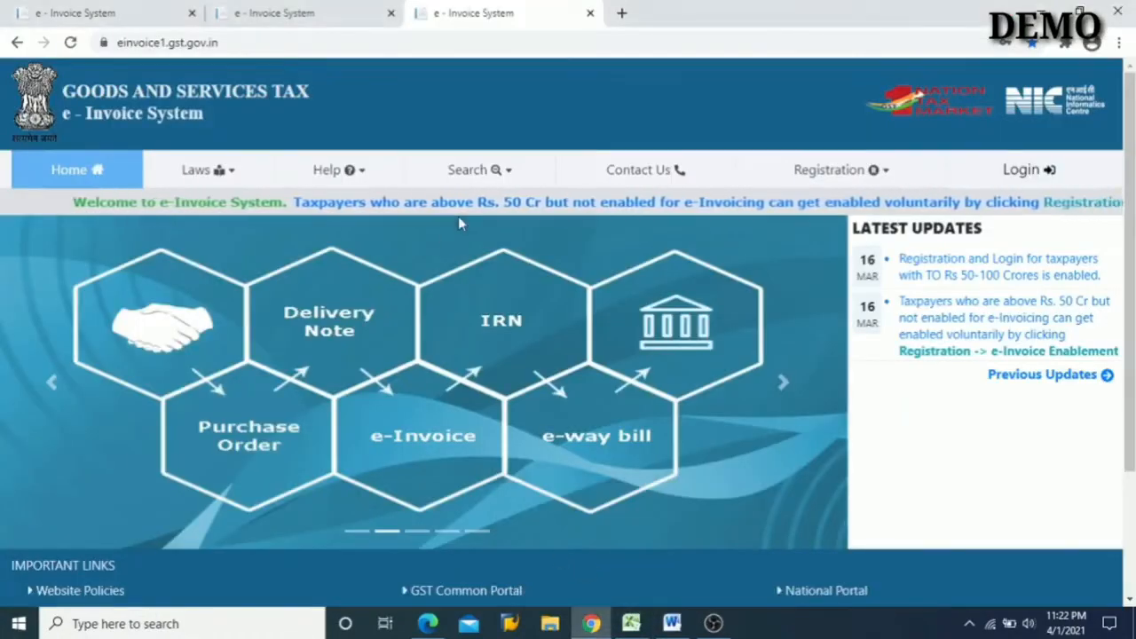
{"action": "left_click", "coordinate": [321, 12]}
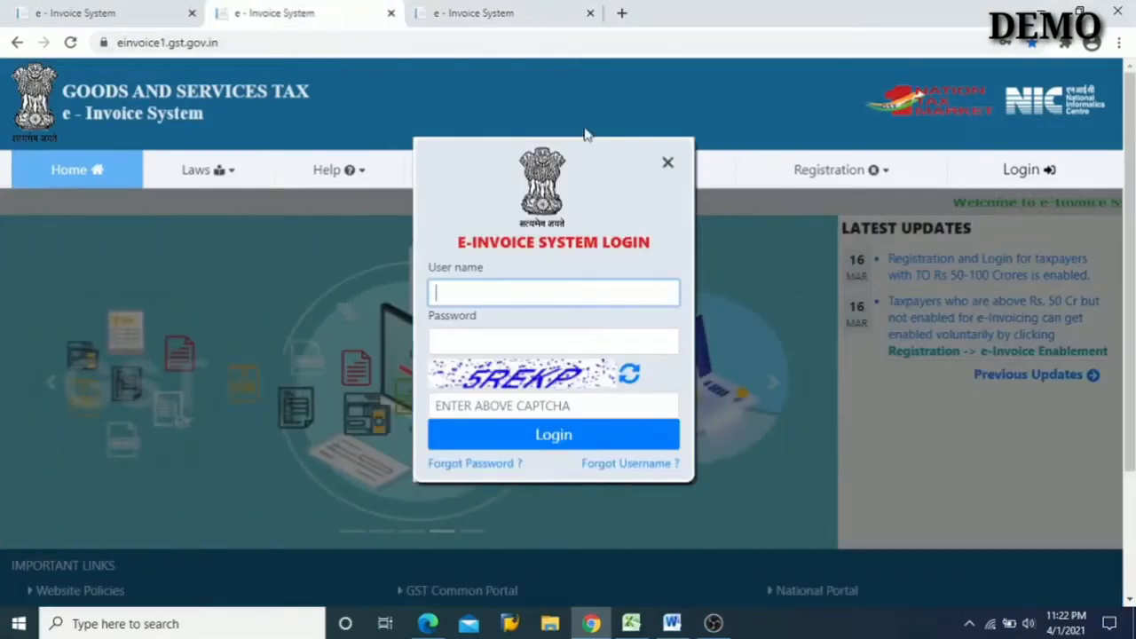
{"action": "left_click", "coordinate": [79, 11]}
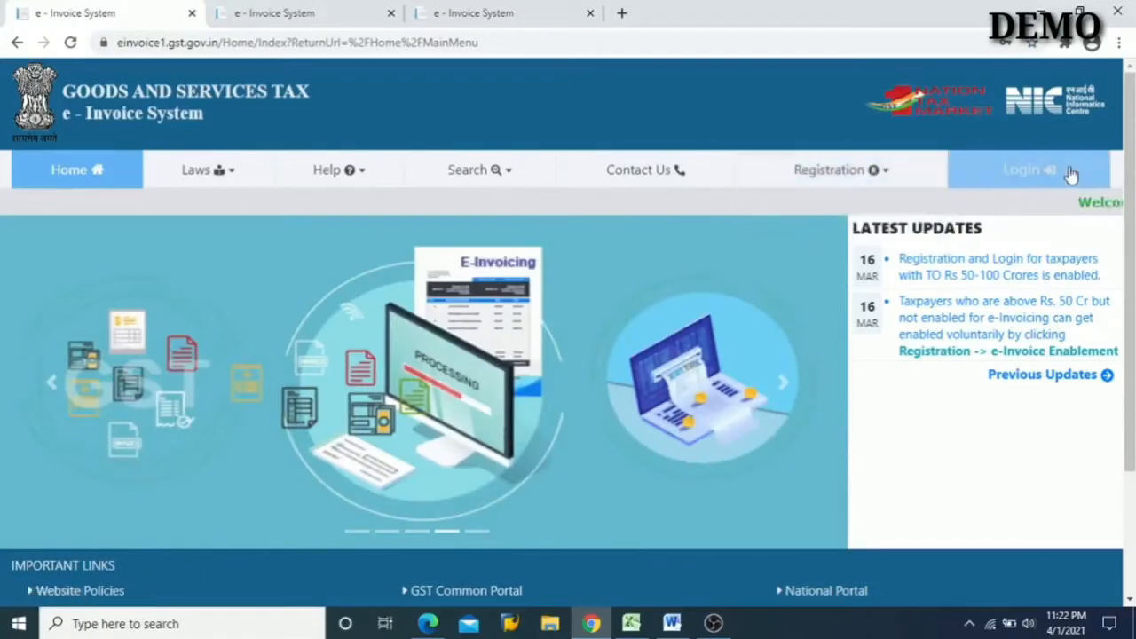
{"action": "left_click", "coordinate": [1021, 174]}
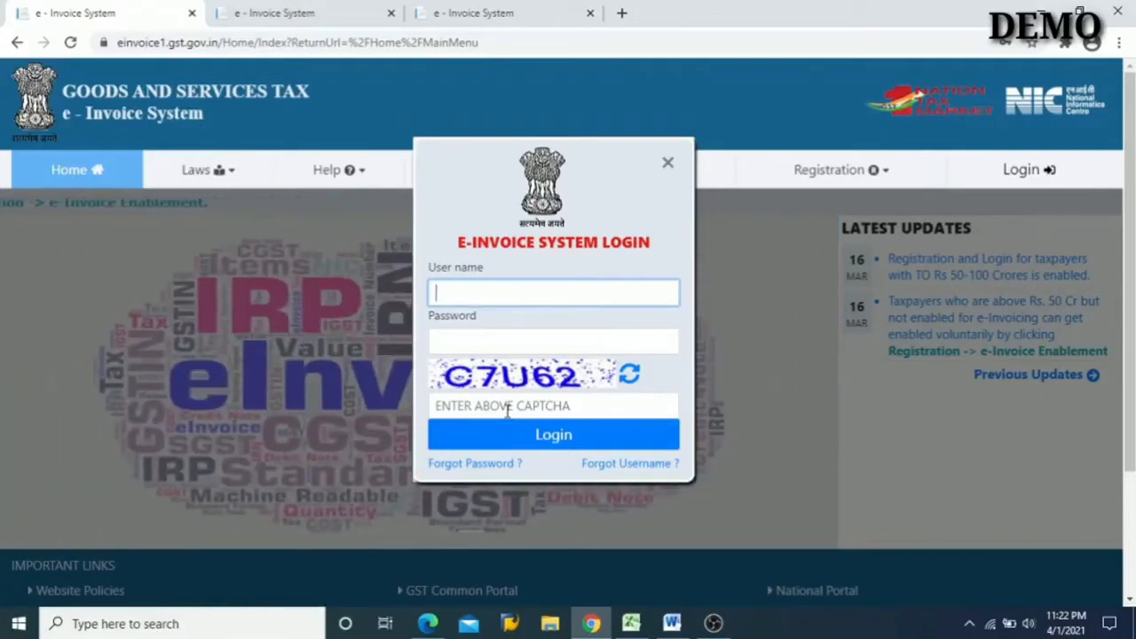
- Switch to Word and colour outline item 2, "How to Login E-Invoice Portal", red
{"action": "left_click", "coordinate": [691, 626]}
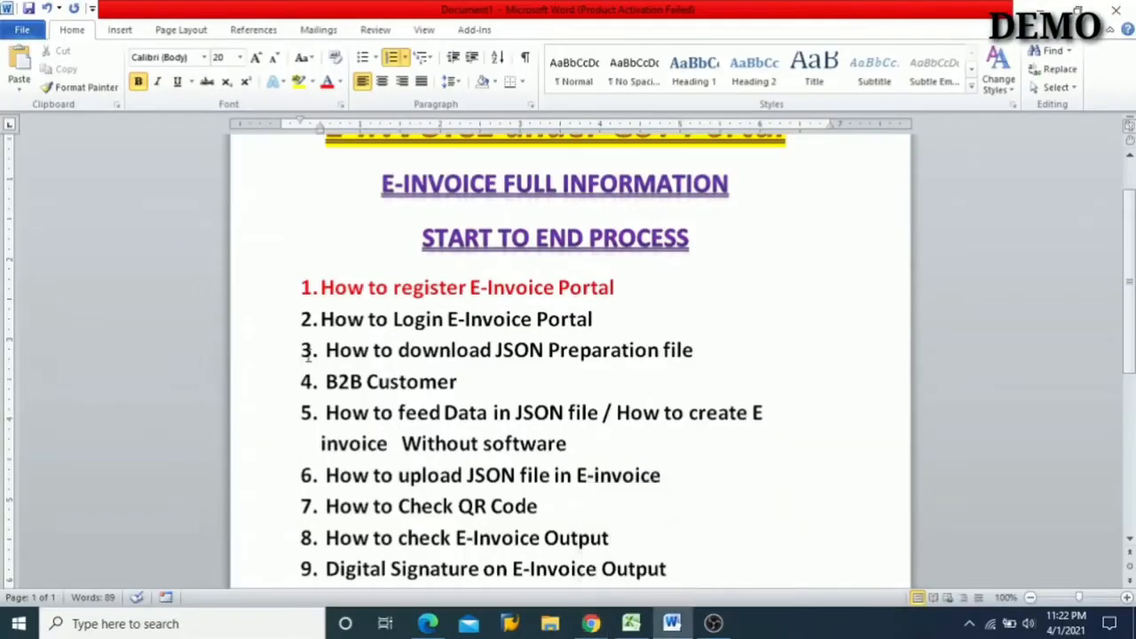
{"action": "key", "text": "shift+Right"}
{"action": "key", "text": "shift+Right"}
{"action": "key", "text": "shift+Right"}
{"action": "key", "text": "shift+Right"}
{"action": "key", "text": "shift+Right"}
{"action": "key", "text": "shift+Right"}
{"action": "key", "text": "shift+Right"}
{"action": "key", "text": "shift+Right"}
{"action": "key", "text": "shift+Right"}
{"action": "key", "text": "shift+Right"}
{"action": "key", "text": "shift+Right"}
{"action": "key", "text": "shift+Right"}
{"action": "key", "text": "shift+Right"}
{"action": "key", "text": "shift+Right"}
{"action": "key", "text": "shift+Right"}
{"action": "key", "text": "shift+Right"}
{"action": "key", "text": "shift+Right"}
{"action": "key", "text": "shift+Right"}
{"action": "key", "text": "shift+Right"}
{"action": "key", "text": "shift+Right"}
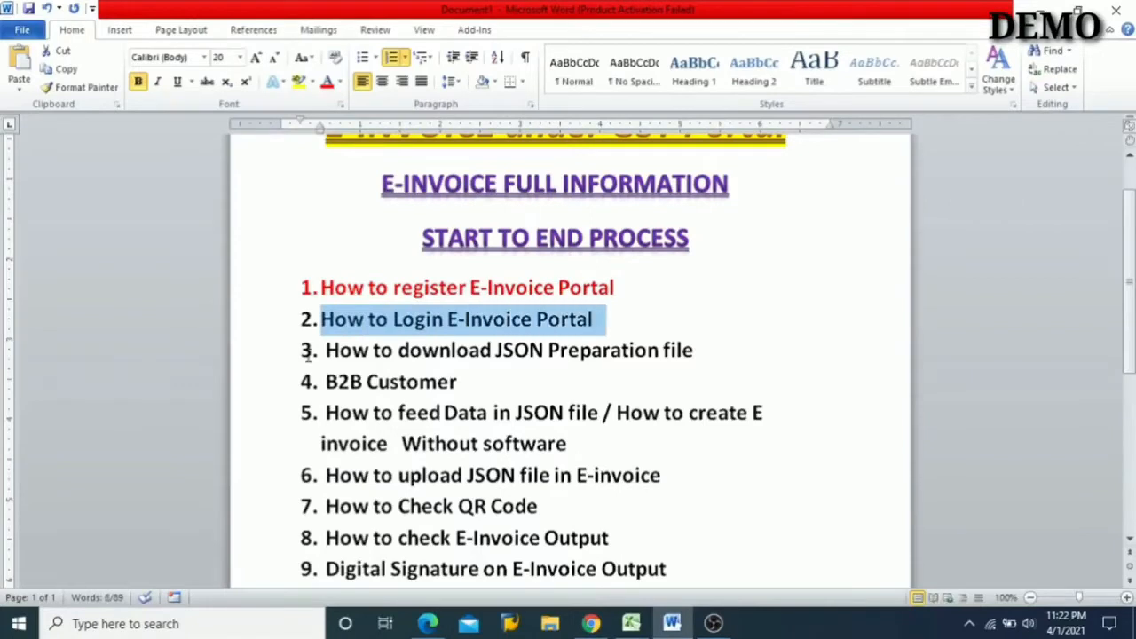
{"action": "left_click", "coordinate": [329, 83]}
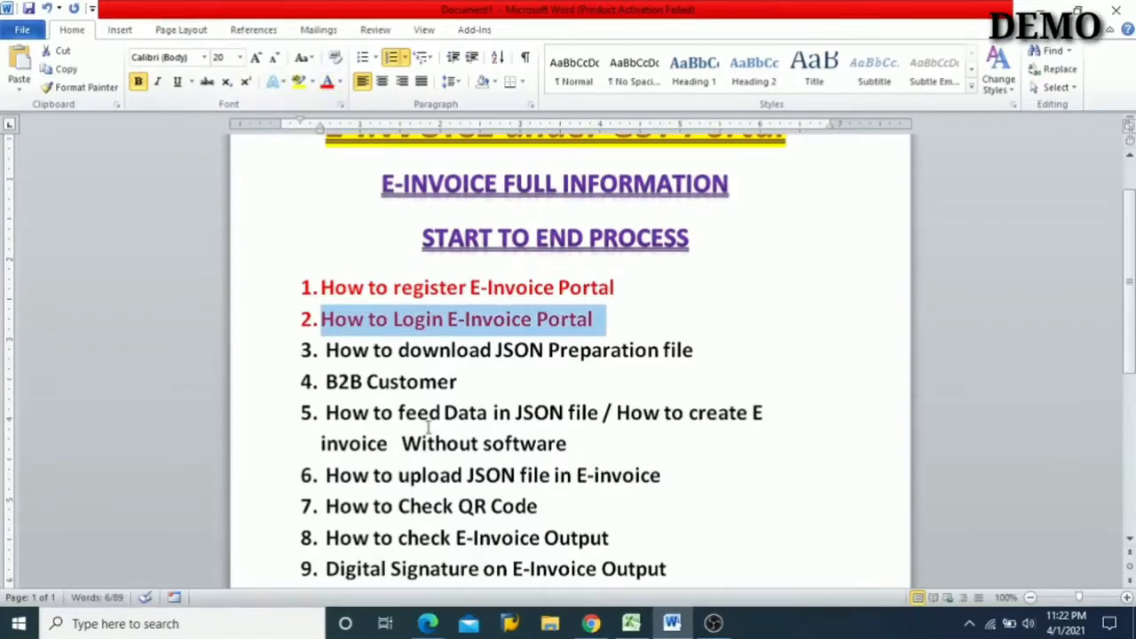
{"action": "left_click", "coordinate": [547, 351]}
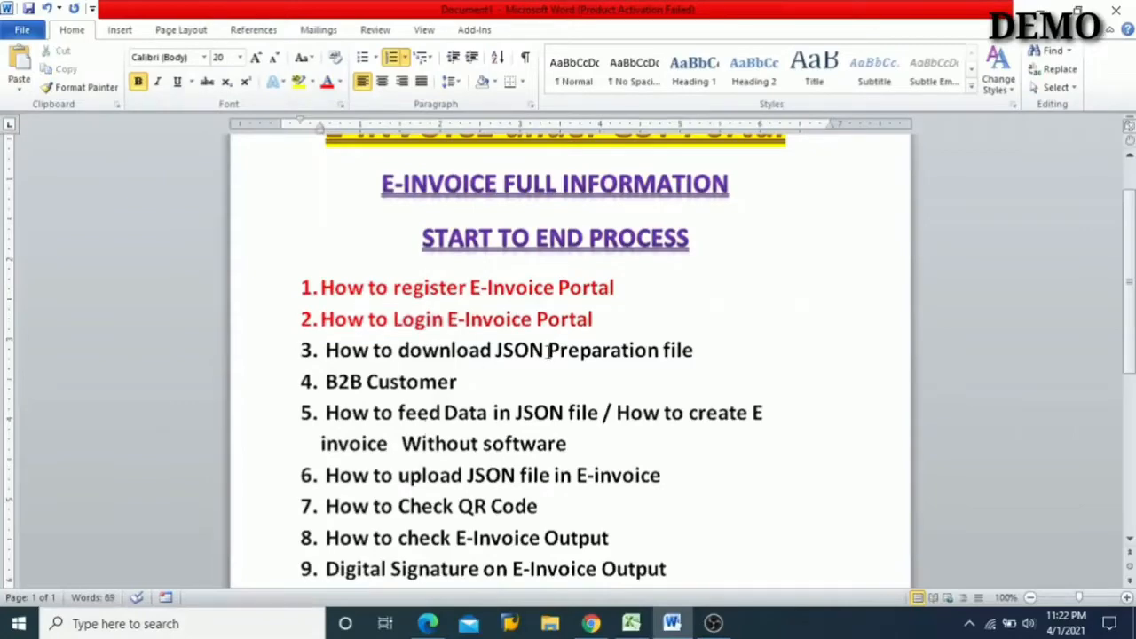
- Switch to Chrome, view the portal's Bulk Generation Tools page with the JSON preparation formats, and return to the home page
{"action": "mouse_move", "coordinate": [590, 621]}
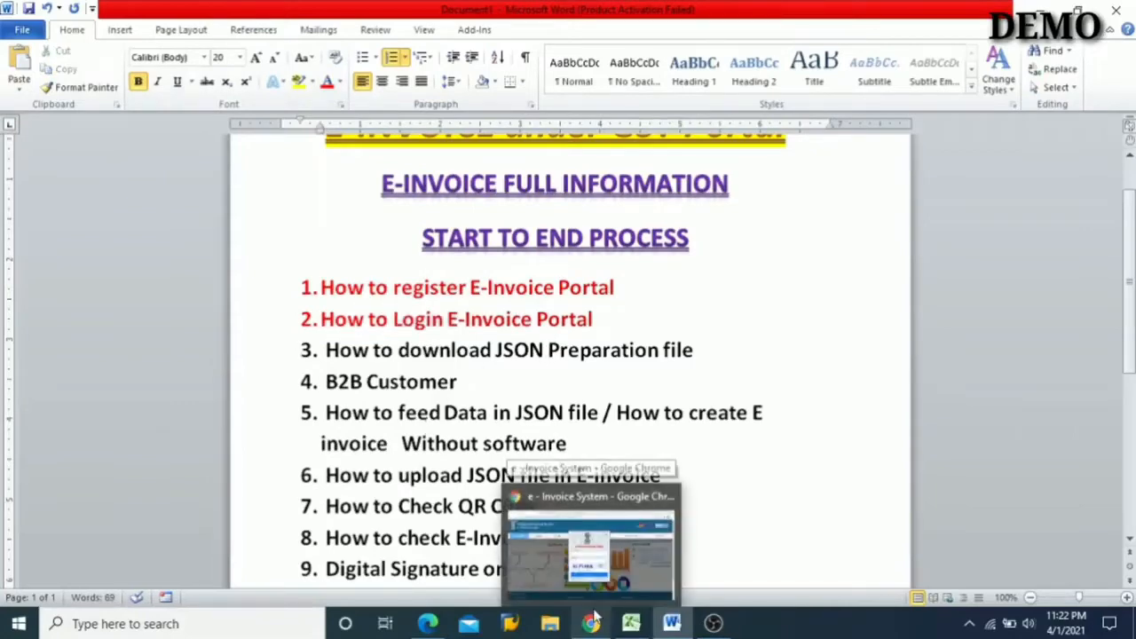
{"action": "left_click", "coordinate": [609, 591]}
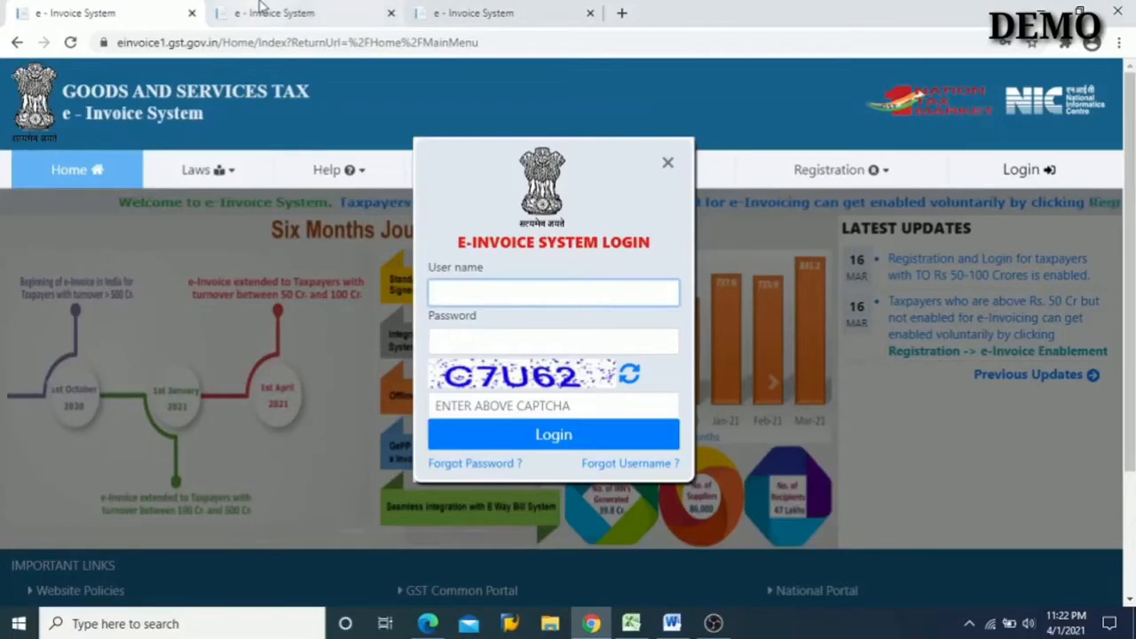
{"action": "left_click", "coordinate": [668, 162]}
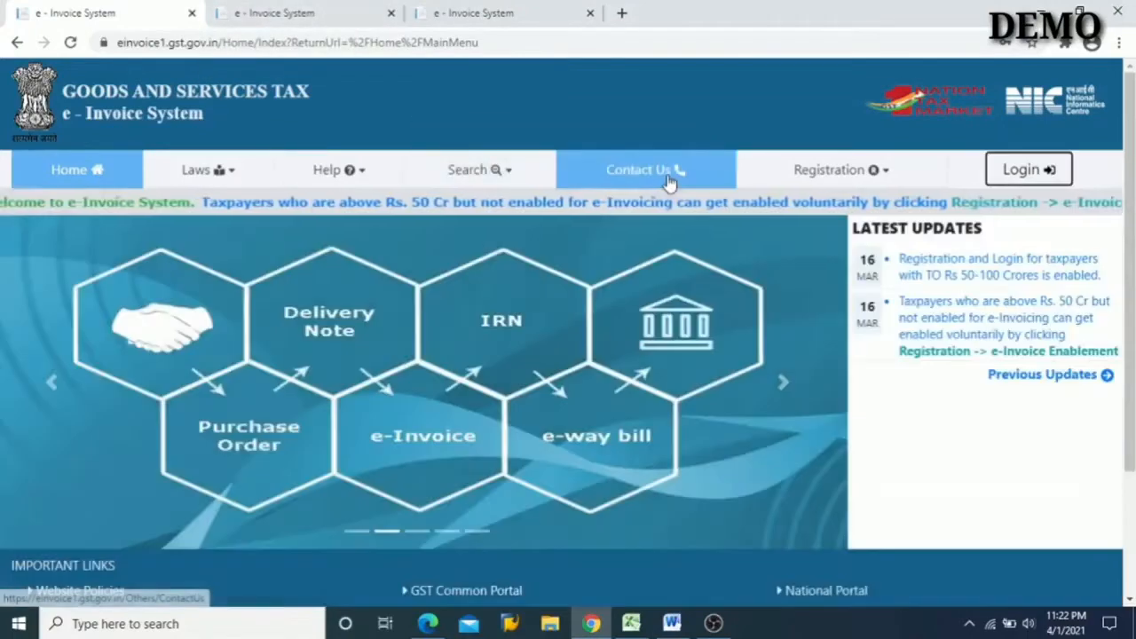
{"action": "mouse_move", "coordinate": [509, 169]}
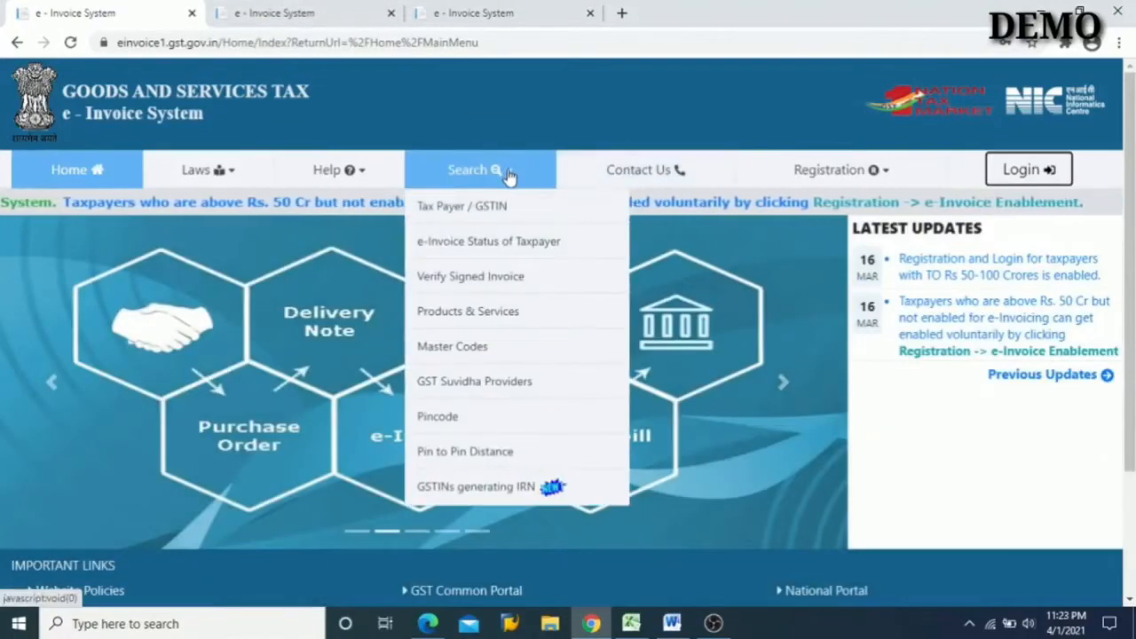
{"action": "mouse_move", "coordinate": [375, 179]}
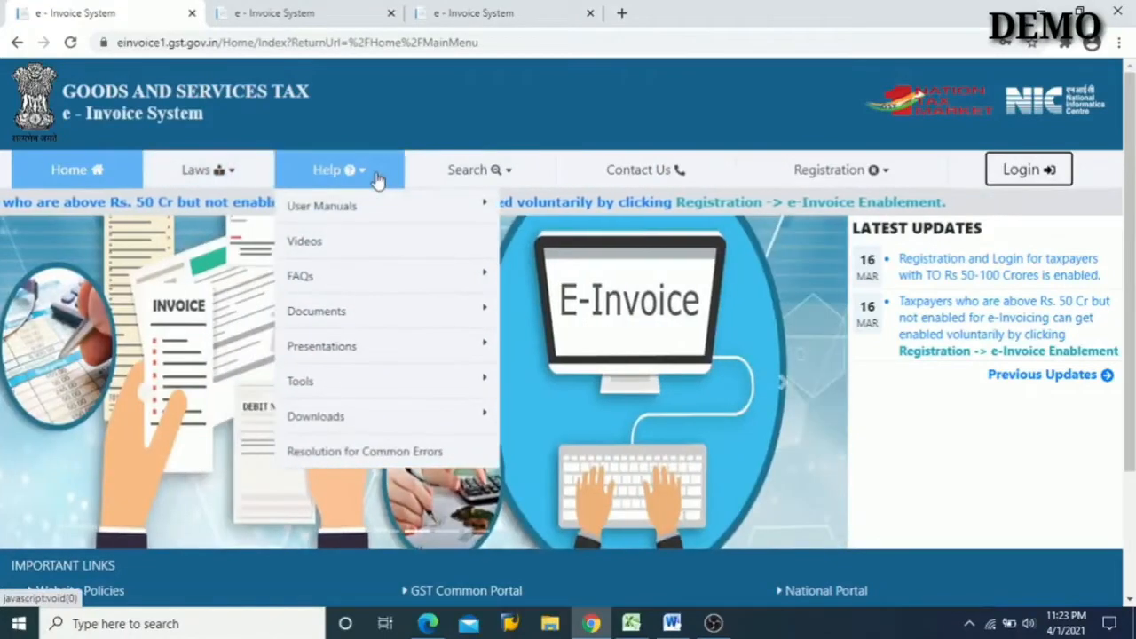
{"action": "mouse_move", "coordinate": [418, 396]}
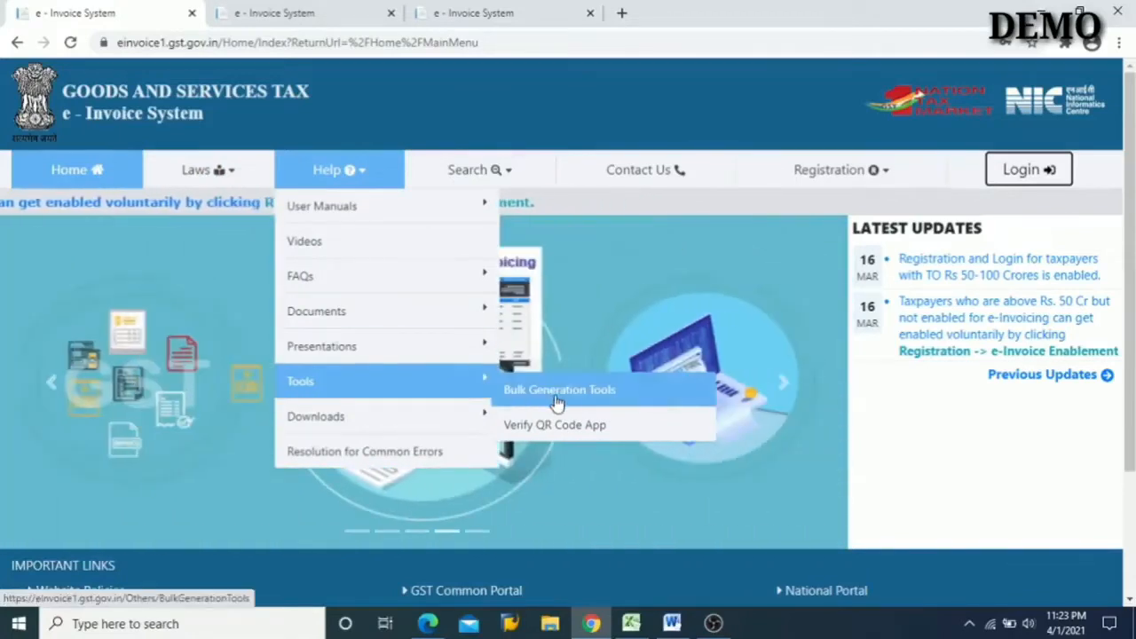
{"action": "left_click", "coordinate": [608, 396]}
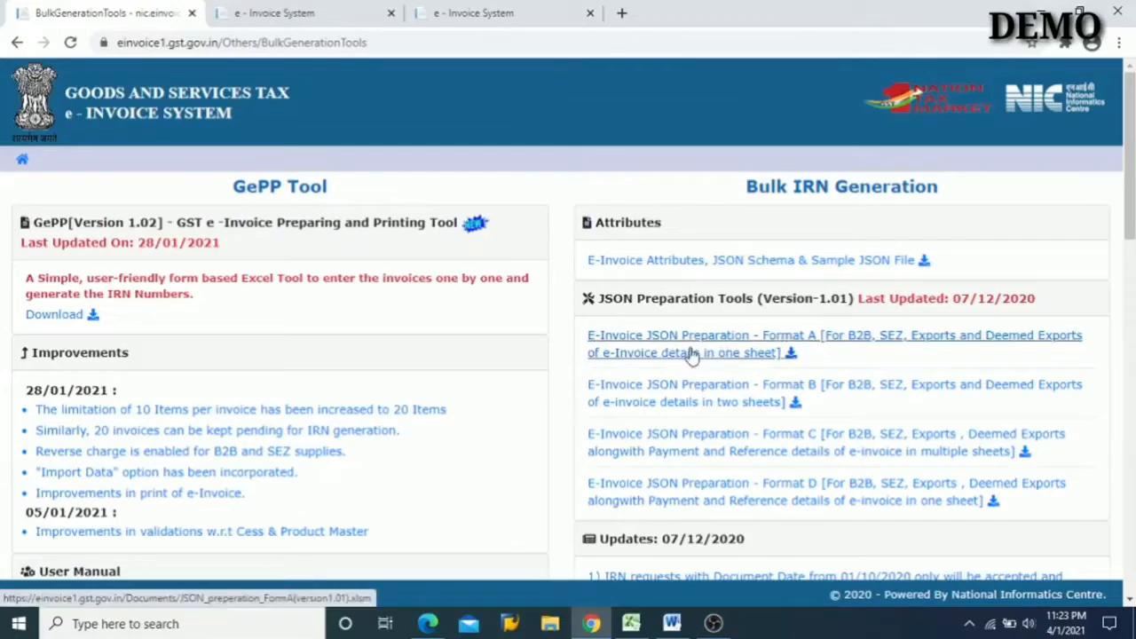
{"action": "left_click", "coordinate": [22, 164]}
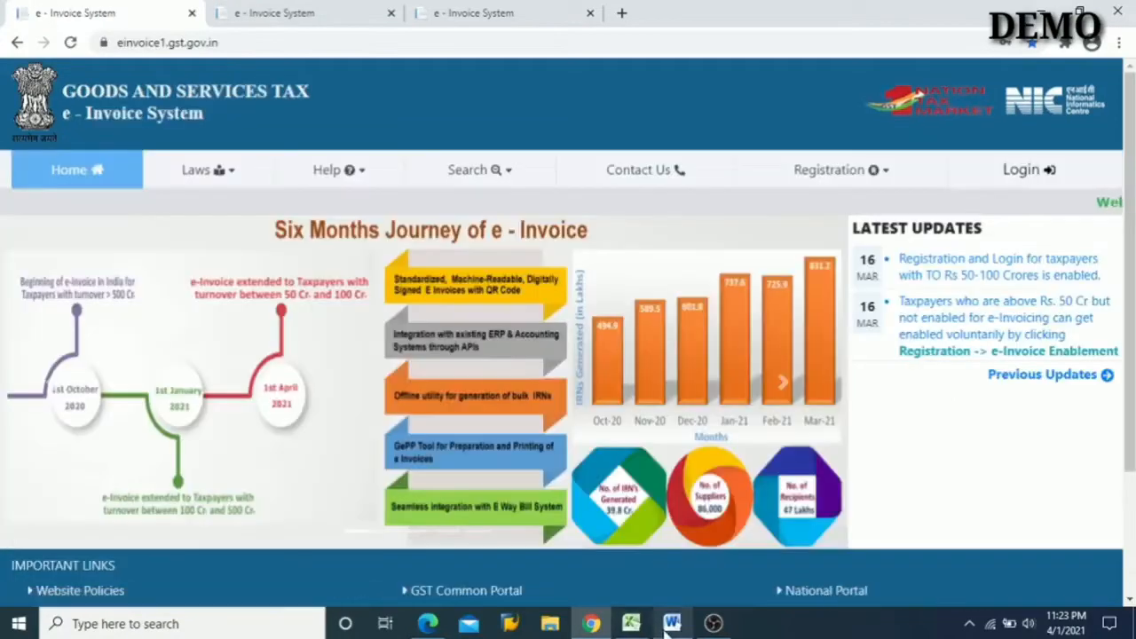
- Switch to Word and colour the text of outline item 3, "How to download JSON Preparation file", red
{"action": "left_click", "coordinate": [671, 623]}
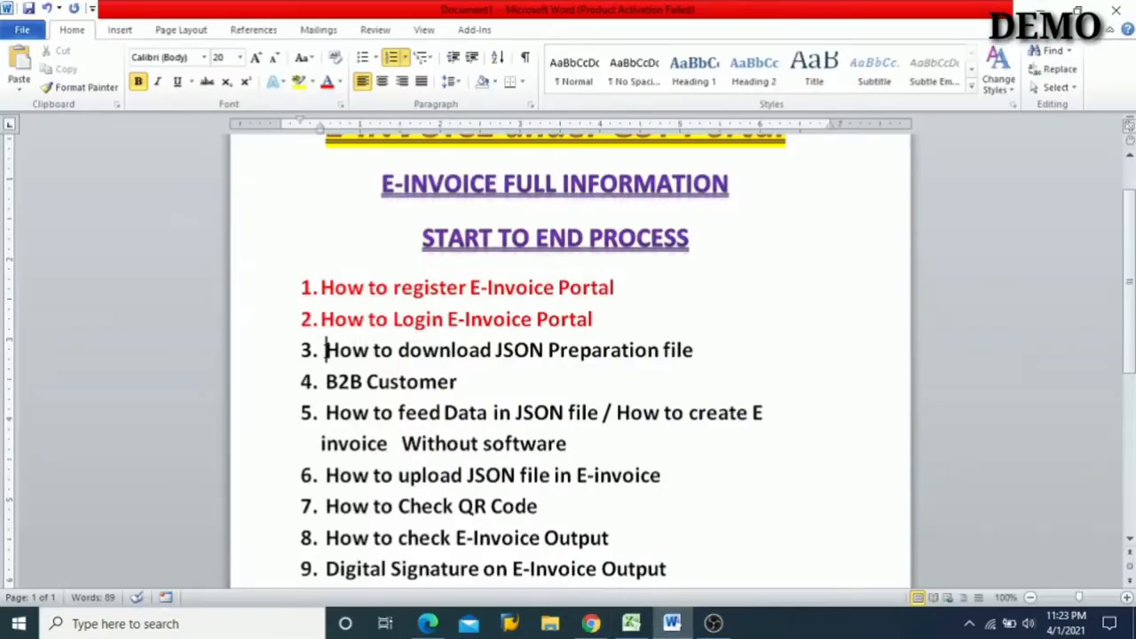
{"action": "key", "text": "shift+Right"}
{"action": "key", "text": "shift+Right"}
{"action": "key", "text": "shift+Right"}
{"action": "key", "text": "shift+Right"}
{"action": "key", "text": "shift+Right"}
{"action": "key", "text": "shift+Right"}
{"action": "key", "text": "shift+Right"}
{"action": "key", "text": "shift+Right"}
{"action": "key", "text": "shift+Right"}
{"action": "key", "text": "shift+Right"}
{"action": "key", "text": "shift+Right"}
{"action": "key", "text": "shift+Right"}
{"action": "key", "text": "shift+Right"}
{"action": "key", "text": "shift+Right"}
{"action": "key", "text": "shift+Right"}
{"action": "key", "text": "shift+Right"}
{"action": "key", "text": "shift+Right"}
{"action": "key", "text": "shift+Right"}
{"action": "key", "text": "shift+Right"}
{"action": "key", "text": "shift+Right"}
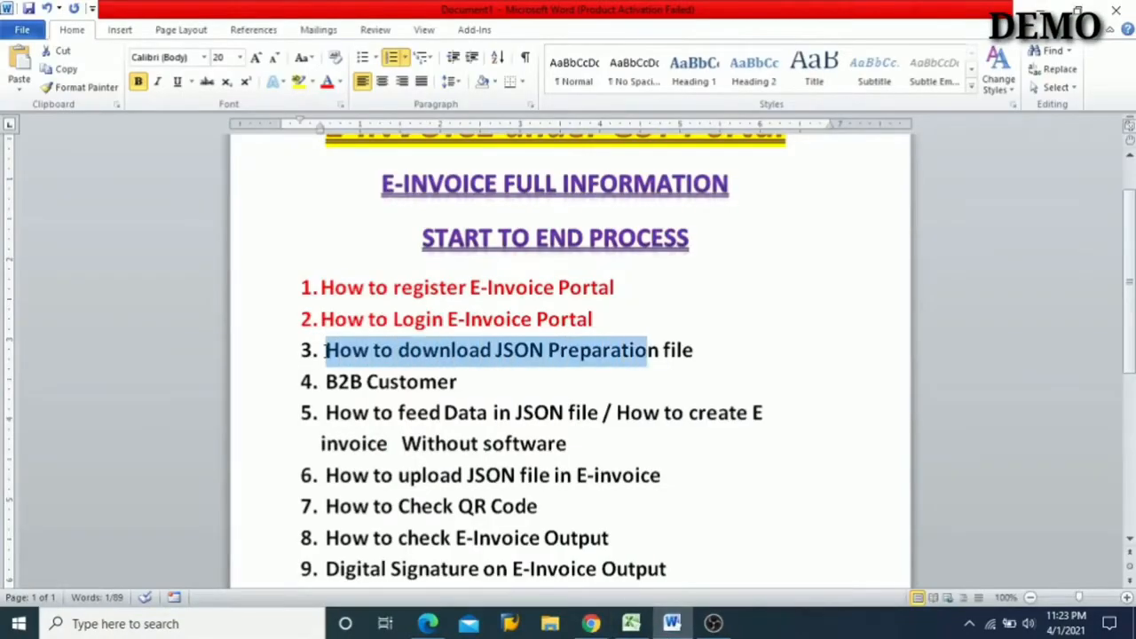
{"action": "key", "text": "shift+Right"}
{"action": "key", "text": "shift+Right"}
{"action": "key", "text": "shift+Right"}
{"action": "key", "text": "shift+Right"}
{"action": "key", "text": "shift+Right"}
{"action": "key", "text": "shift+Right"}
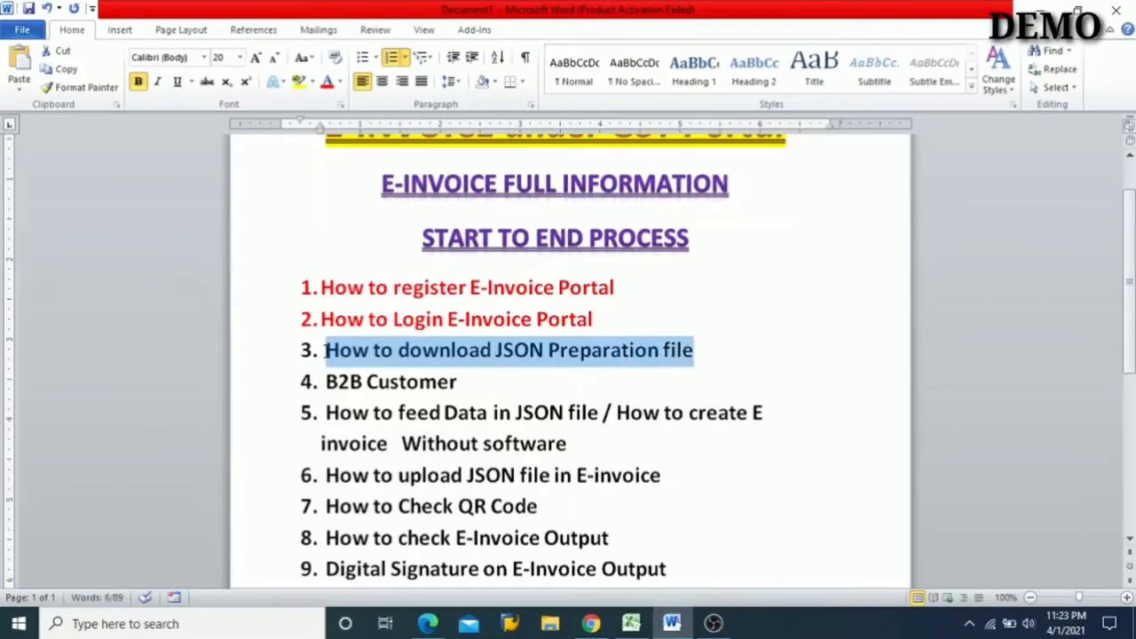
{"action": "left_click", "coordinate": [325, 82]}
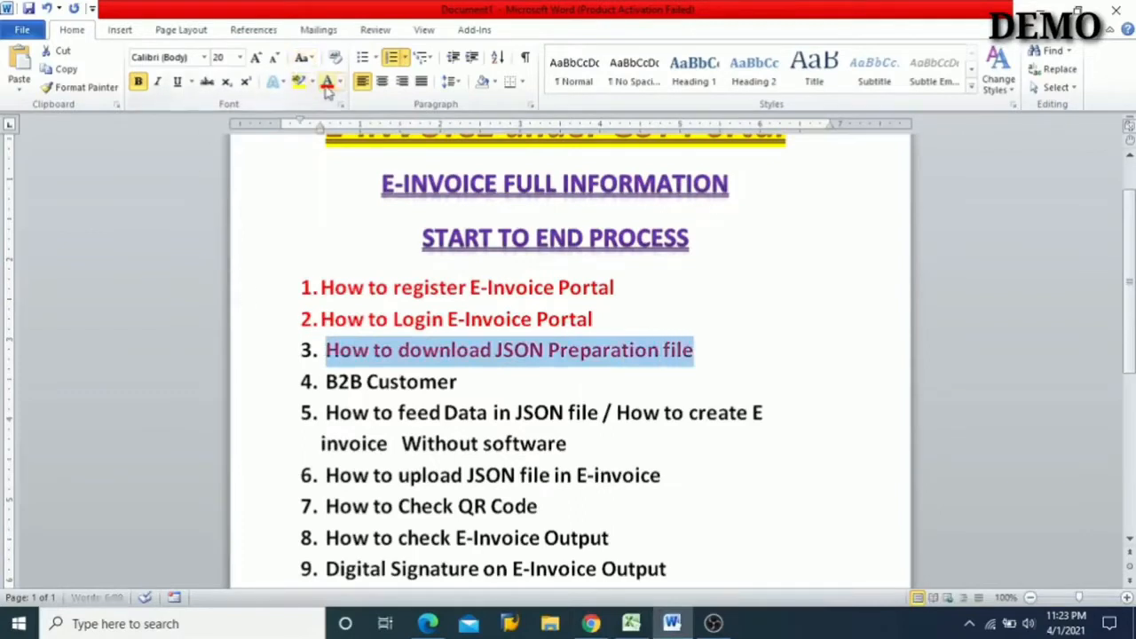
{"action": "left_click", "coordinate": [379, 416]}
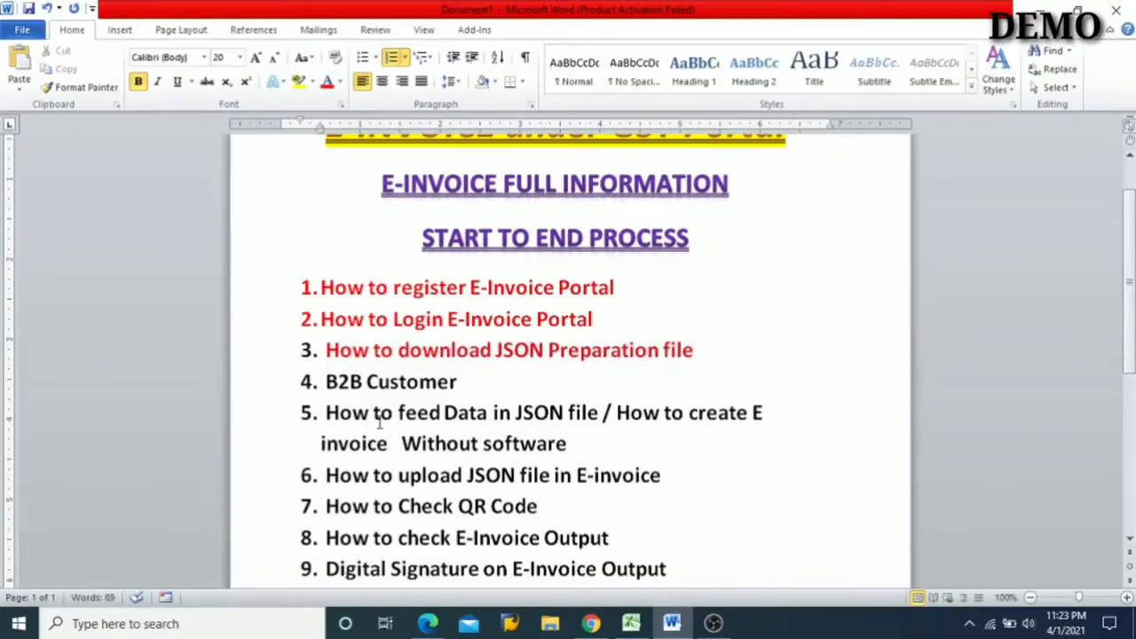
- Switch to Excel and look over the Profile sheet of the JSON preparation Format A workbook
{"action": "left_click", "coordinate": [630, 624]}
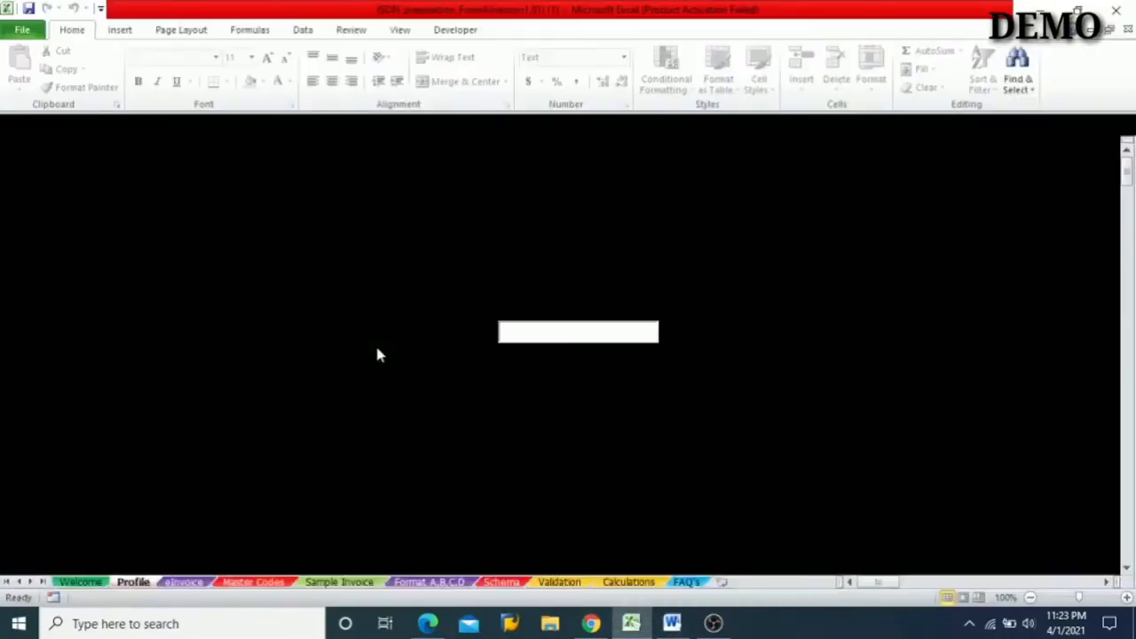
{"action": "scroll", "coordinate": [463, 332], "scroll_direction": "down", "scroll_amount": 3}
{"action": "scroll", "coordinate": [464, 332], "scroll_direction": "up", "scroll_amount": 3}
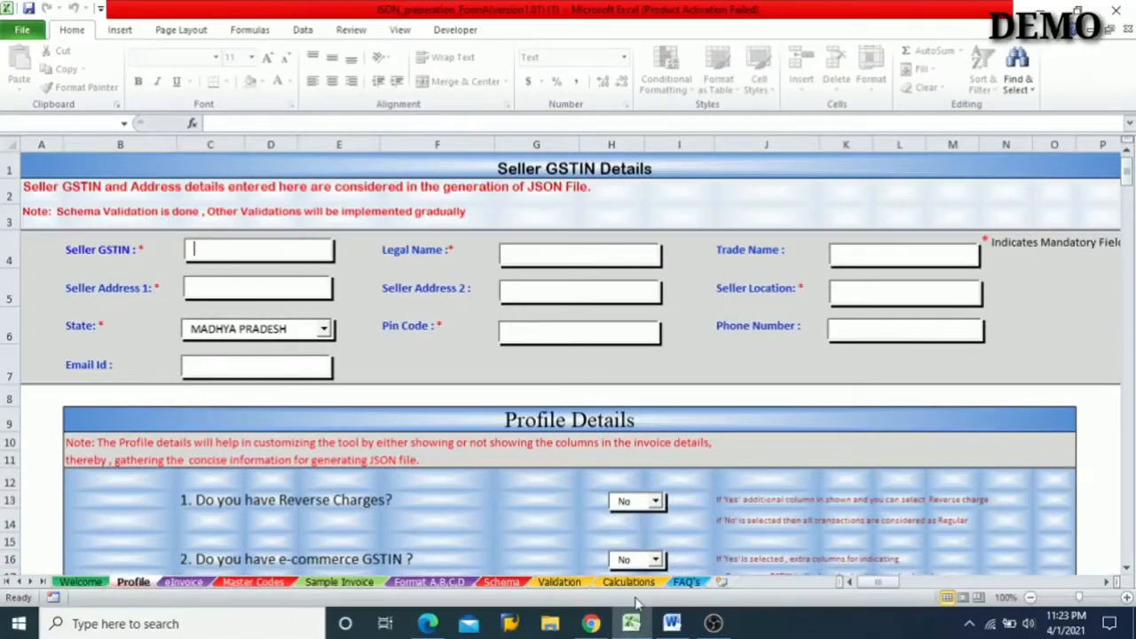
- Switch to Word and colour outline item 4, "B2B Customer", red
{"action": "left_click", "coordinate": [672, 623]}
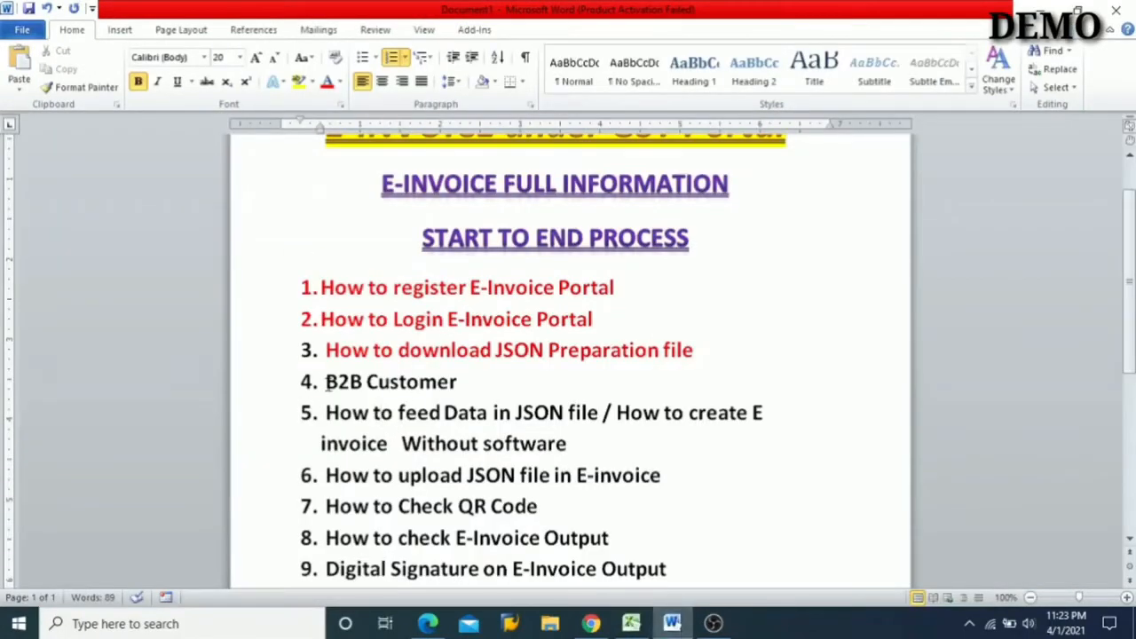
{"action": "key", "text": "shift+Right"}
{"action": "key", "text": "shift+Right"}
{"action": "key", "text": "shift+Right"}
{"action": "key", "text": "shift+Right"}
{"action": "key", "text": "shift+Right"}
{"action": "key", "text": "shift+Right"}
{"action": "key", "text": "shift+Right"}
{"action": "key", "text": "shift+Right"}
{"action": "key", "text": "shift+Right"}
{"action": "key", "text": "shift+Right"}
{"action": "key", "text": "shift+Right"}
{"action": "key", "text": "shift+Right"}
{"action": "key", "text": "shift+Right"}
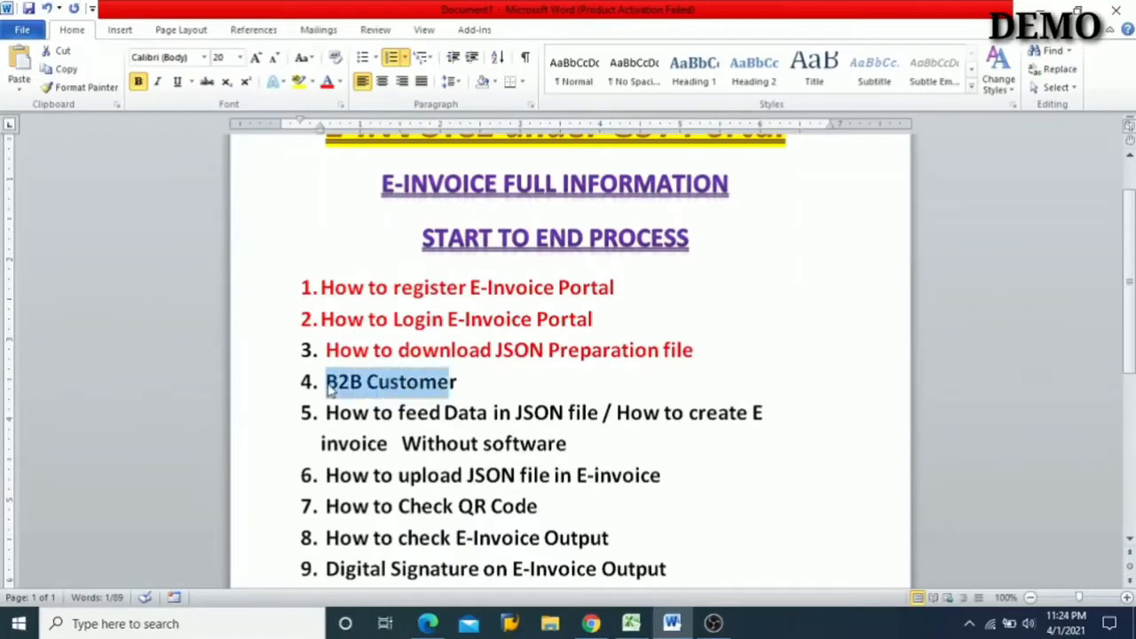
{"action": "left_click", "coordinate": [326, 81]}
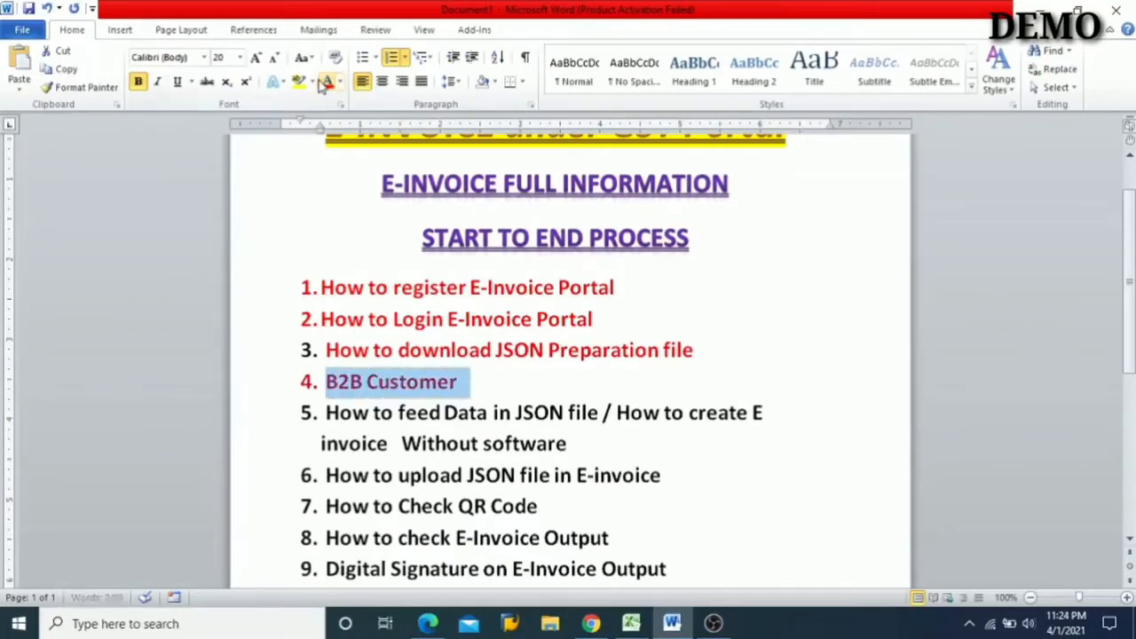
- Colour outline item 5, "How to feed Data in JSON file / How to create E invoice Without software", red
{"action": "left_click", "coordinate": [324, 412]}
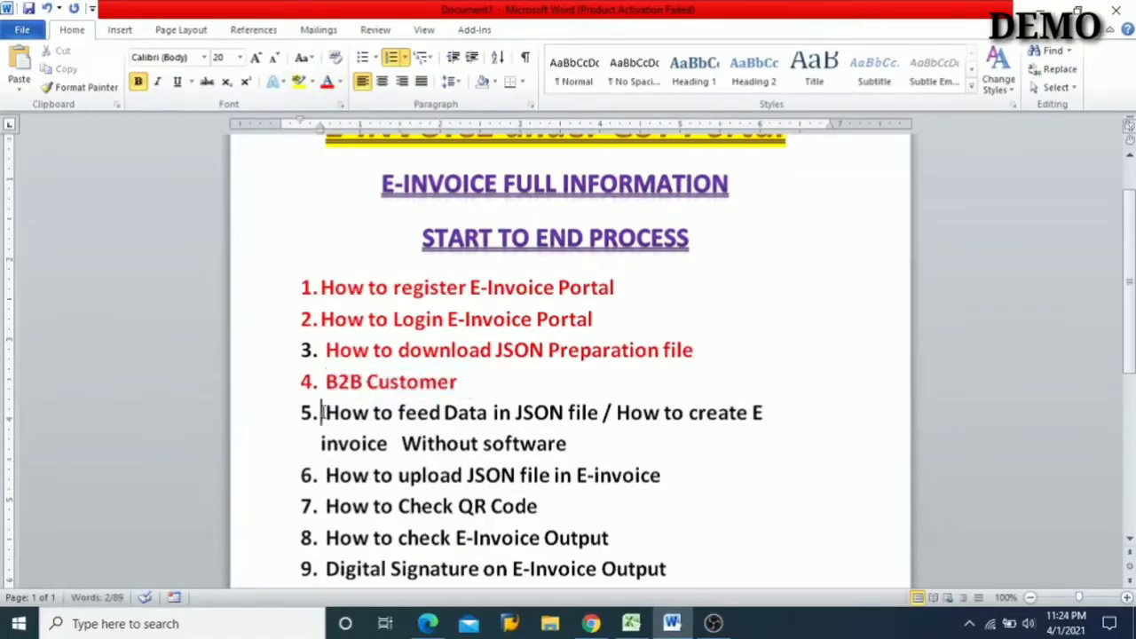
{"action": "key", "text": "shift+Right"}
{"action": "key", "text": "shift+Right"}
{"action": "key", "text": "shift+Right"}
{"action": "key", "text": "shift+Right"}
{"action": "key", "text": "shift+Right"}
{"action": "key", "text": "shift+Right"}
{"action": "key", "text": "shift+Right"}
{"action": "key", "text": "shift+Right"}
{"action": "key", "text": "shift+Right"}
{"action": "key", "text": "shift+Right"}
{"action": "key", "text": "shift+Right"}
{"action": "key", "text": "shift+Right"}
{"action": "key", "text": "shift+Right"}
{"action": "key", "text": "shift+Right"}
{"action": "key", "text": "shift+Right"}
{"action": "key", "text": "shift+Right"}
{"action": "key", "text": "shift+Right"}
{"action": "key", "text": "shift+Right"}
{"action": "key", "text": "shift+Right"}
{"action": "key", "text": "shift+Right"}
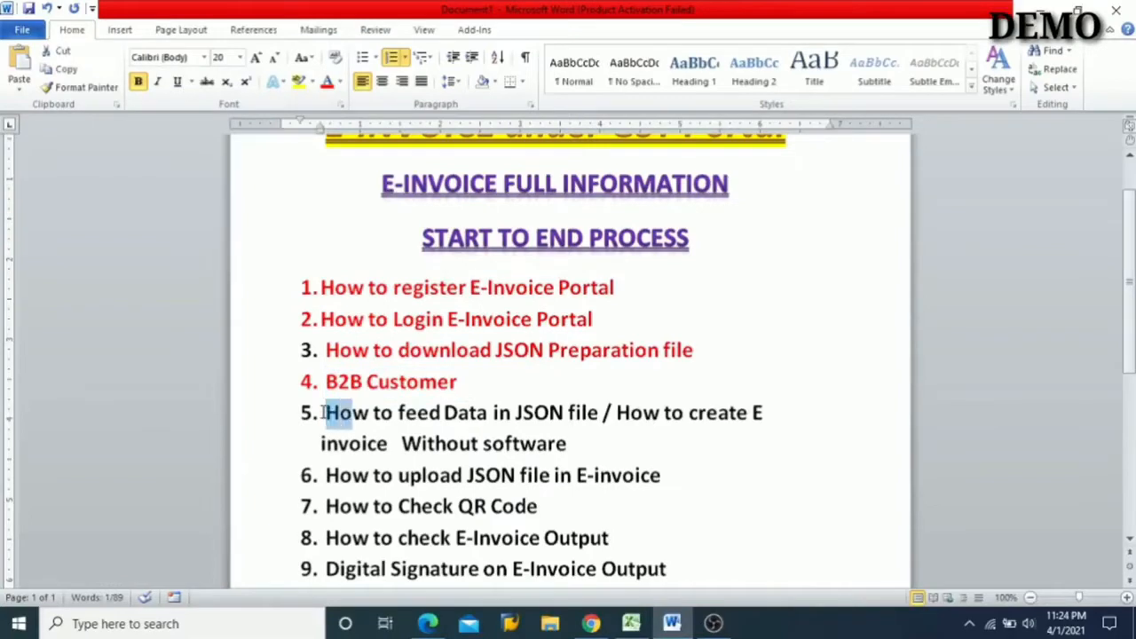
{"action": "key", "text": "shift+Right"}
{"action": "key", "text": "shift+Right"}
{"action": "key", "text": "shift+Right"}
{"action": "key", "text": "shift+Right"}
{"action": "key", "text": "shift+Right"}
{"action": "key", "text": "shift+Right"}
{"action": "key", "text": "shift+Right"}
{"action": "key", "text": "shift+Right"}
{"action": "key", "text": "shift+Right"}
{"action": "key", "text": "shift+Right"}
{"action": "key", "text": "shift+Right"}
{"action": "key", "text": "shift+Right"}
{"action": "key", "text": "shift+Right"}
{"action": "key", "text": "shift+Right"}
{"action": "key", "text": "shift+Right"}
{"action": "key", "text": "shift+Right"}
{"action": "key", "text": "shift+Right"}
{"action": "key", "text": "shift+Right"}
{"action": "key", "text": "shift+Right"}
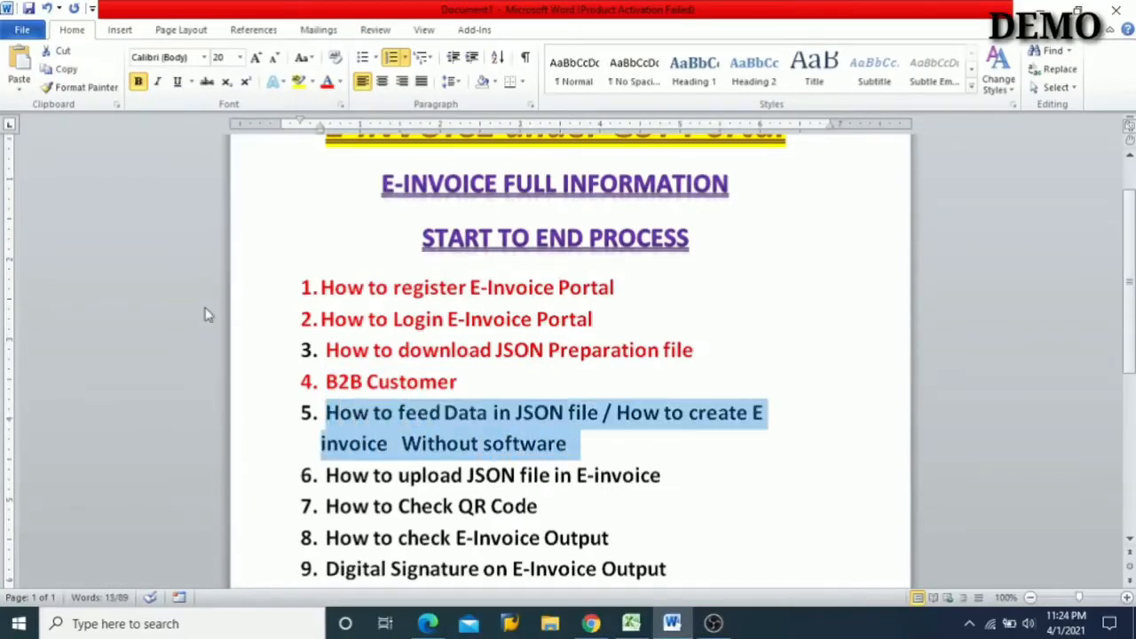
{"action": "left_click", "coordinate": [327, 81]}
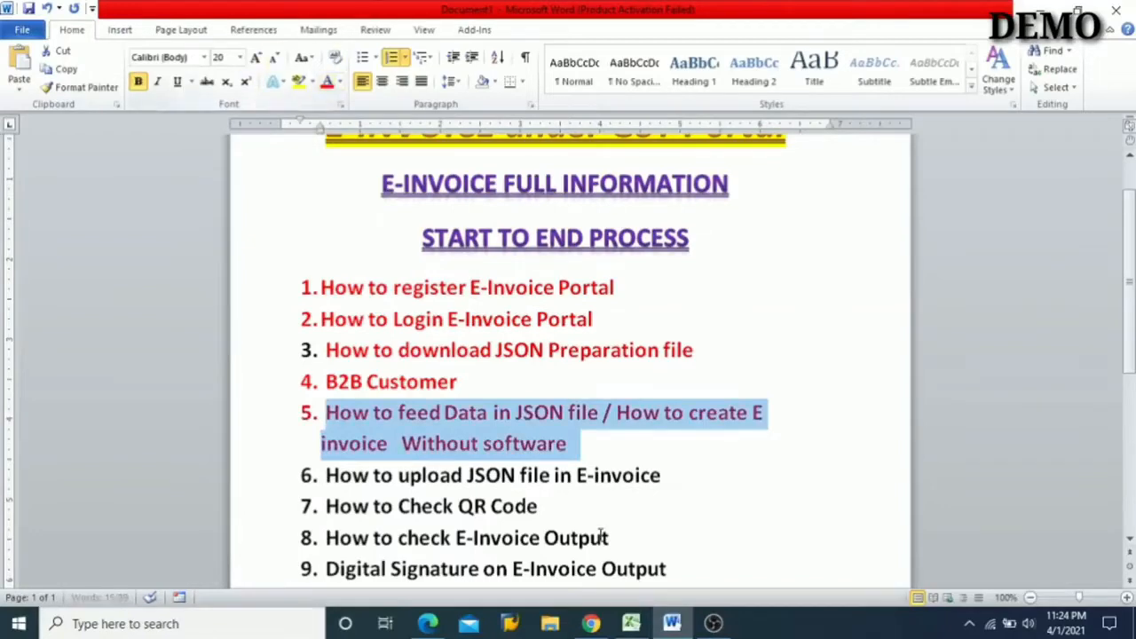
- Switch to Excel and open the eInvoice sheet of the JSON preparation workbook
{"action": "left_click", "coordinate": [636, 624]}
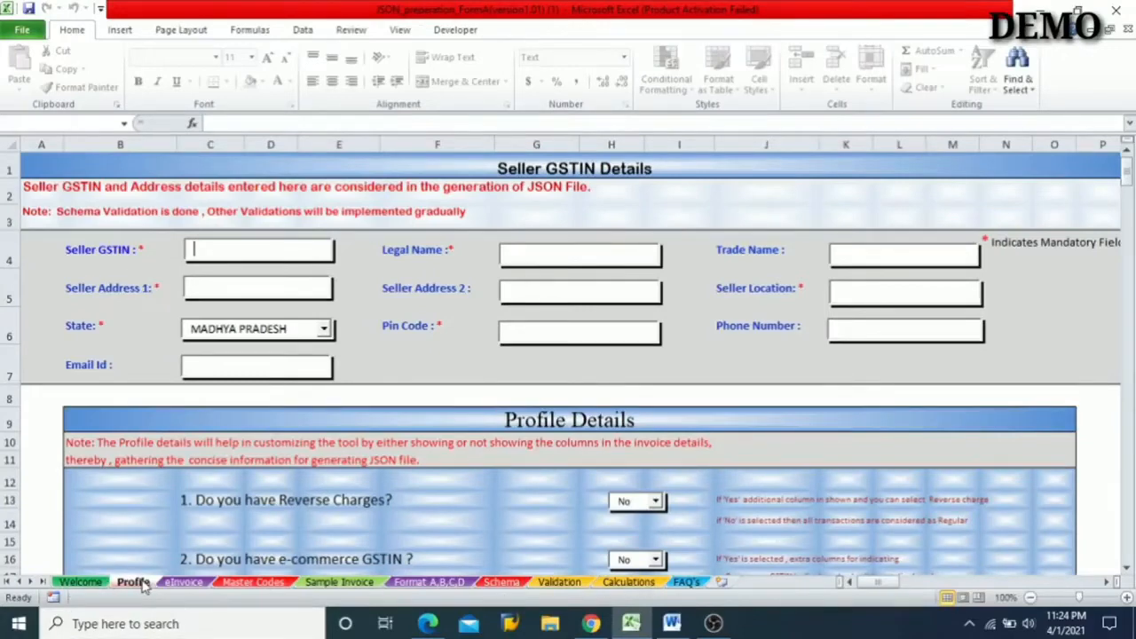
{"action": "left_click", "coordinate": [182, 583]}
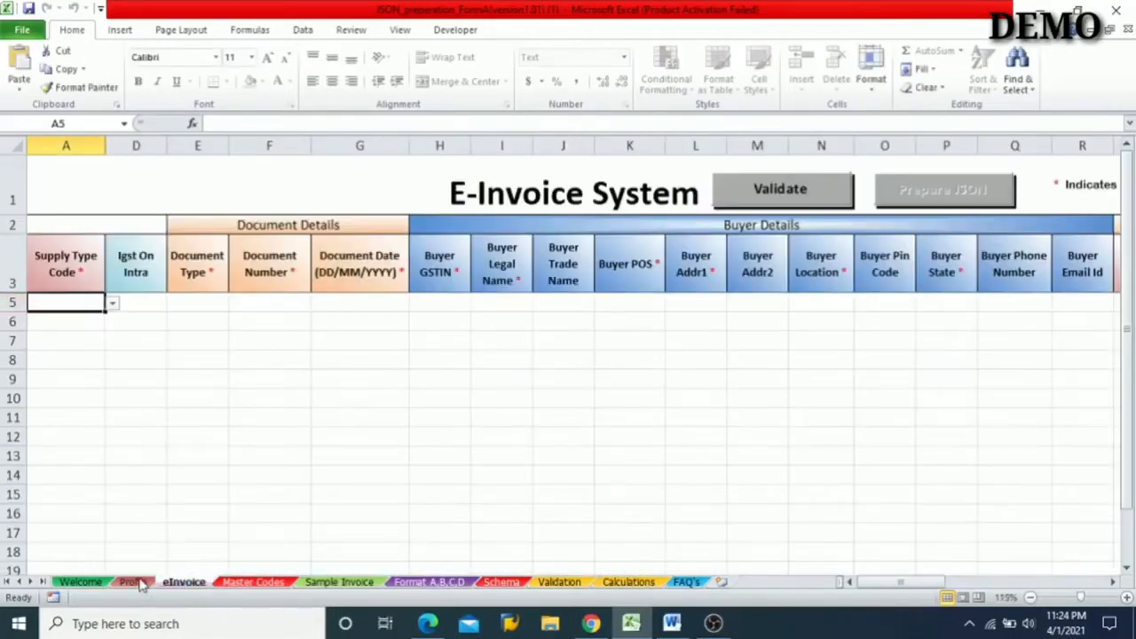
- Open the Profile sheet and fill in the seller's legal name, Seller Address 1 and Seller Location
{"action": "left_click", "coordinate": [135, 583]}
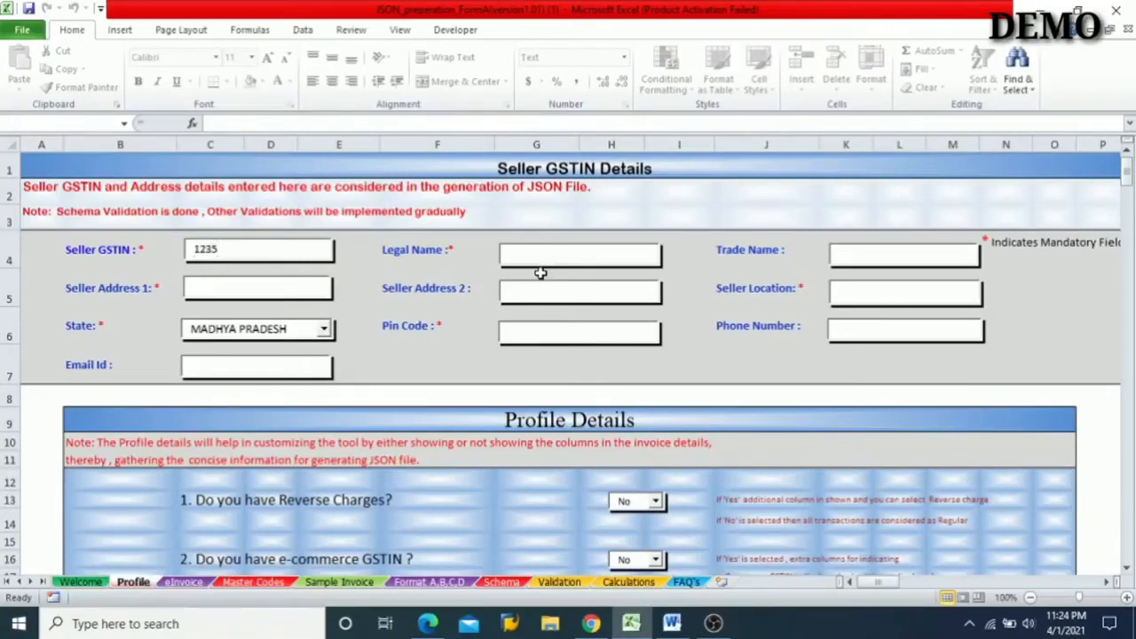
{"action": "left_click", "coordinate": [564, 259]}
{"action": "left_click", "coordinate": [255, 248]}
{"action": "left_click", "coordinate": [318, 290]}
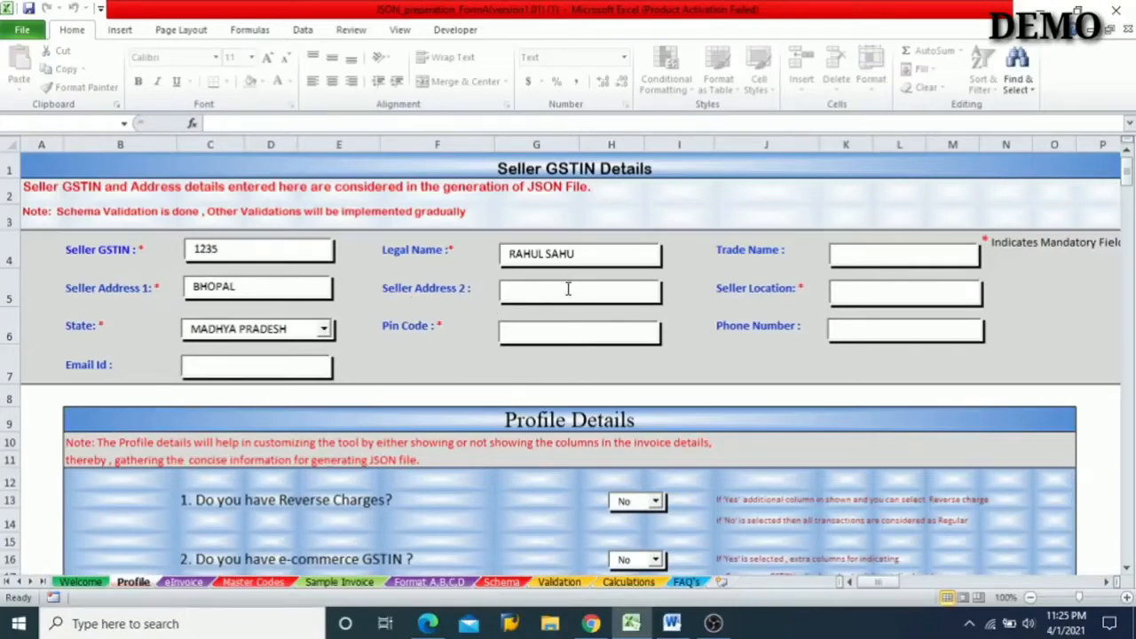
{"action": "left_click", "coordinate": [856, 293]}
{"action": "type", "text": "M.P"}
- Select MADHYA PRADESH as the seller's state and enter the seller's postal pin code
{"action": "left_click", "coordinate": [324, 329]}
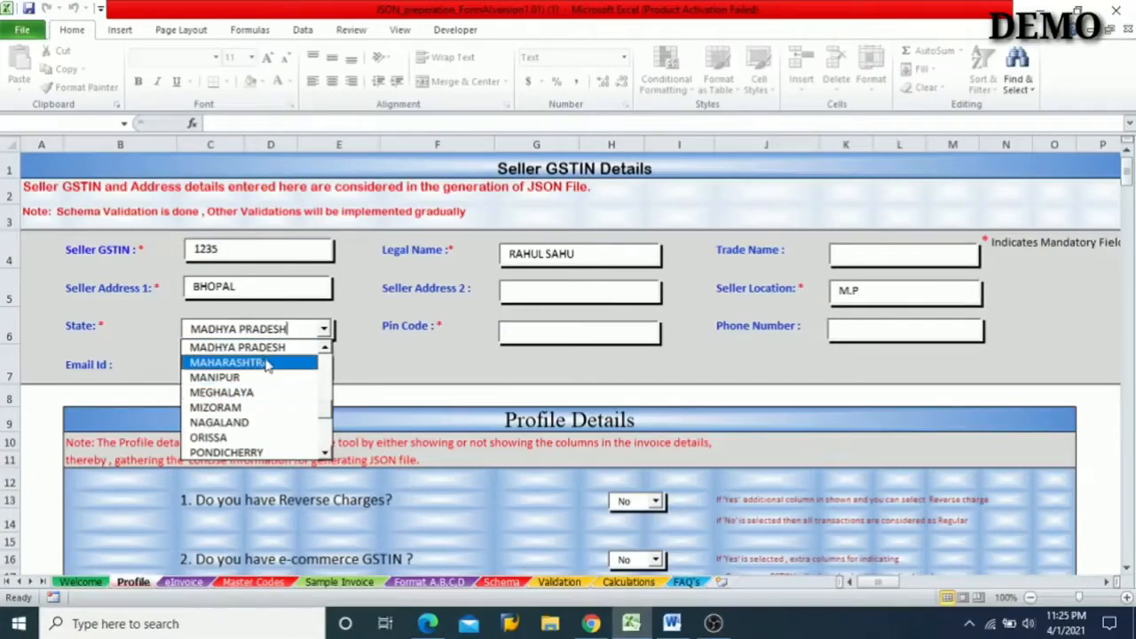
{"action": "left_click", "coordinate": [292, 354]}
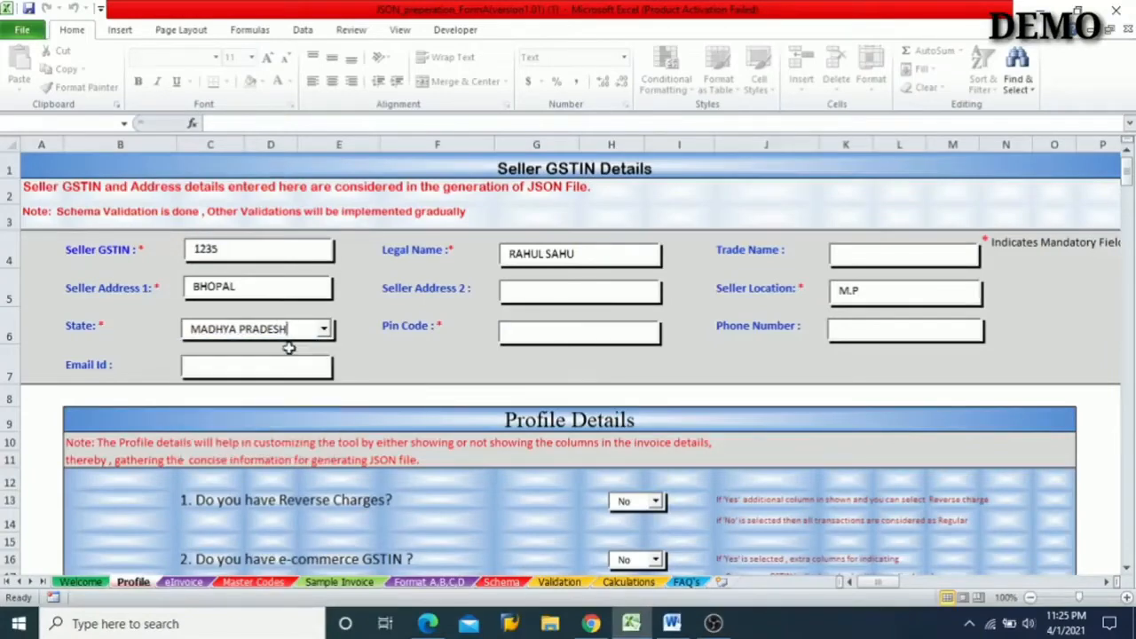
{"action": "left_click", "coordinate": [556, 338]}
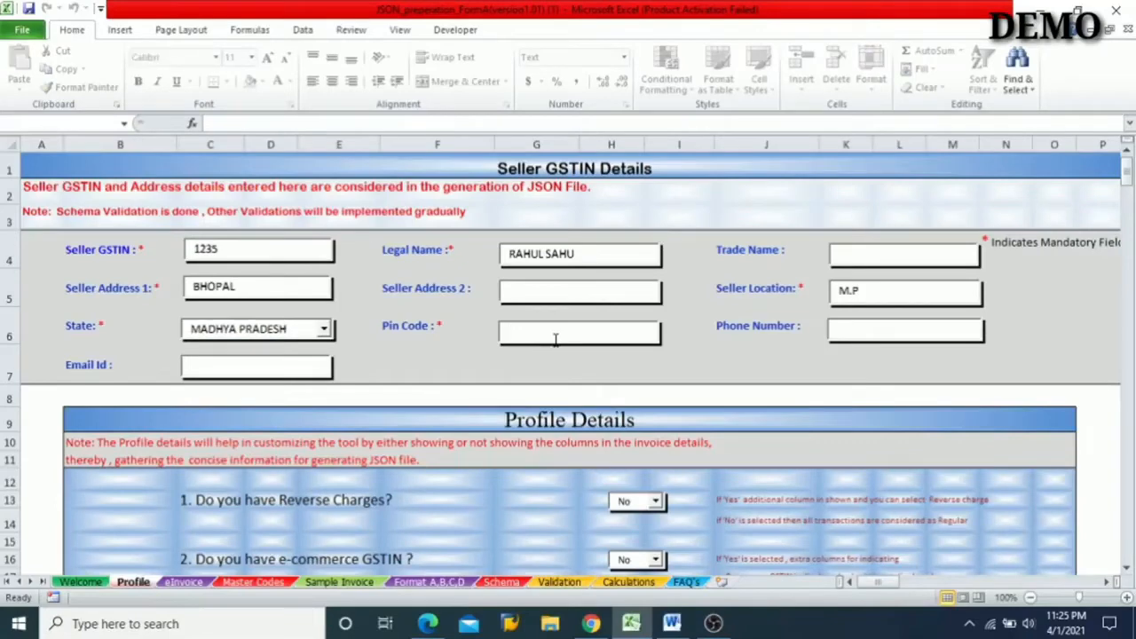
{"action": "type", "text": "462022"}
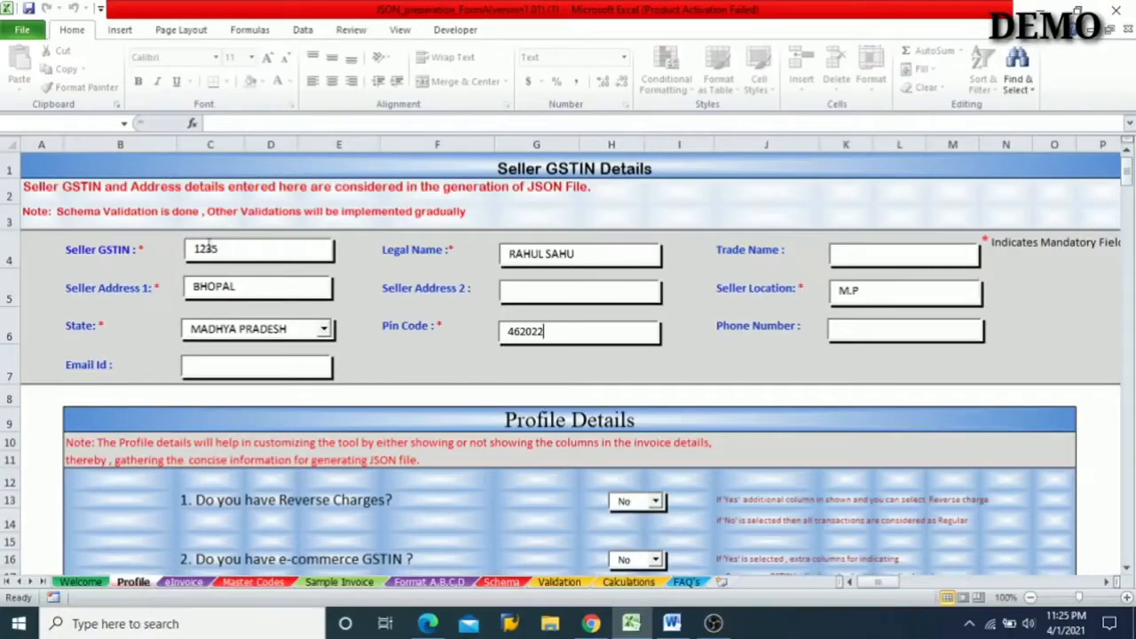
- Go over the mandatory seller fields: GSTIN, Legal Name, Address 1, Location and Pin Code
{"action": "left_click", "coordinate": [237, 252]}
{"action": "left_click", "coordinate": [619, 249]}
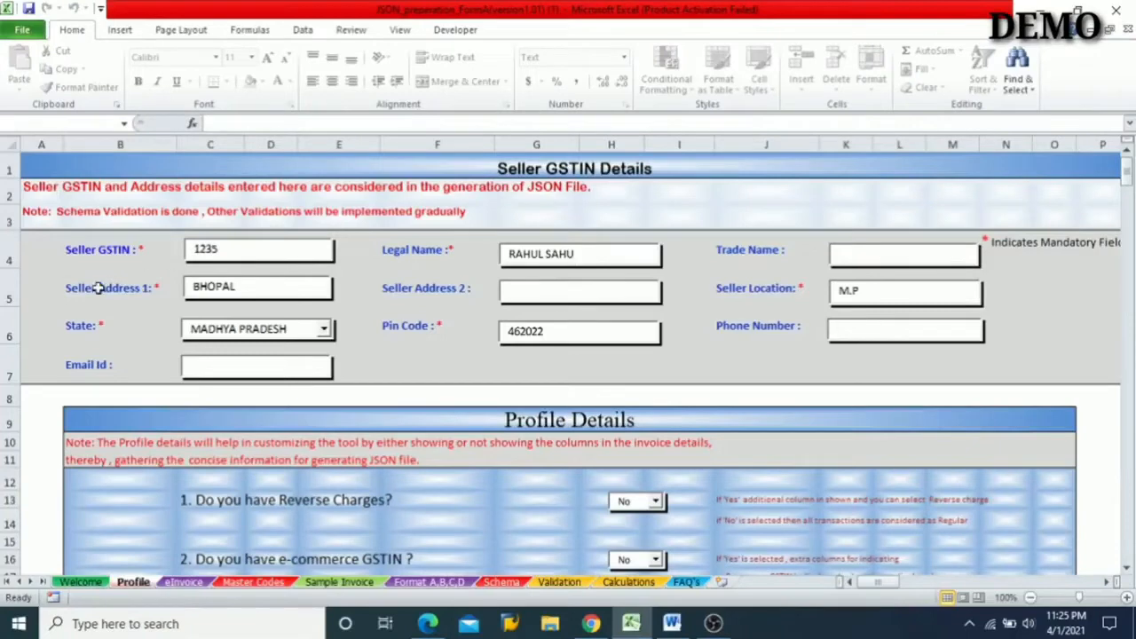
{"action": "left_click", "coordinate": [291, 289]}
{"action": "left_click", "coordinate": [901, 296]}
{"action": "left_click", "coordinate": [573, 333]}
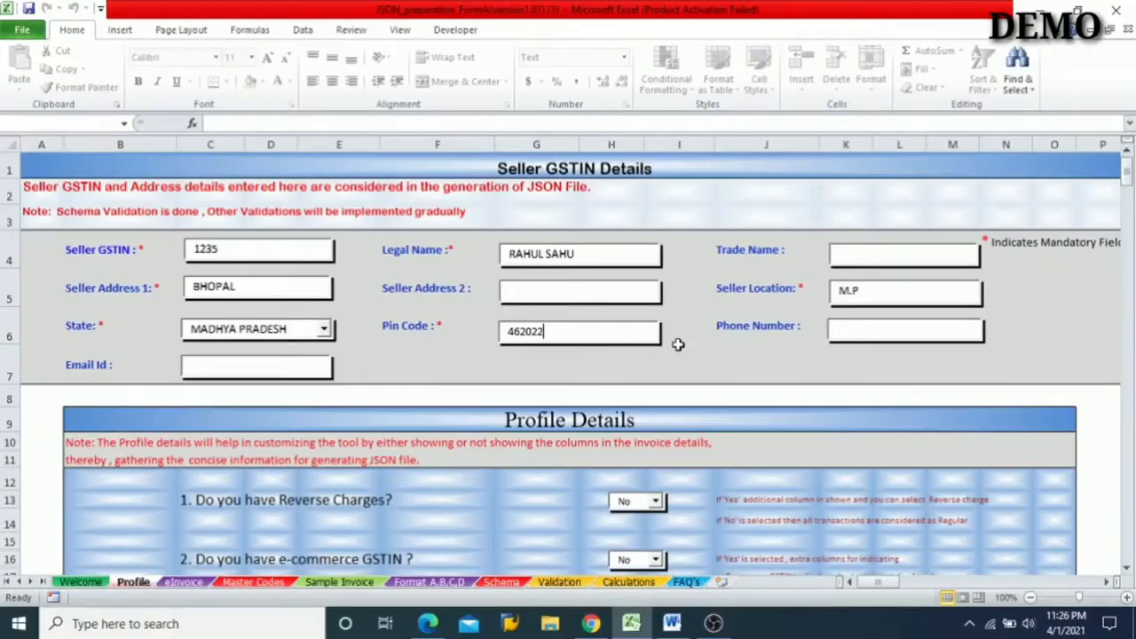
- Read through the ten Profile Details questions, from Reverse Charges to Eway-bill Details, and their Yes/No settings
{"action": "scroll", "coordinate": [677, 345], "scroll_direction": "down", "scroll_amount": 3}
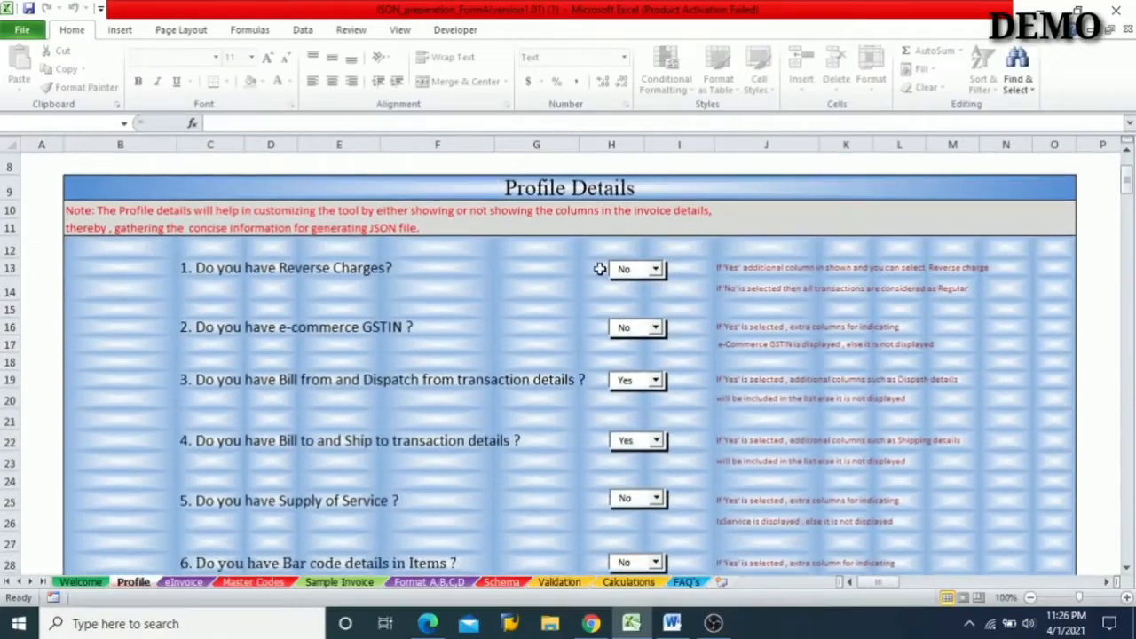
{"action": "scroll", "coordinate": [522, 396], "scroll_direction": "down", "scroll_amount": 4}
{"action": "scroll", "coordinate": [522, 395], "scroll_direction": "down", "scroll_amount": 2}
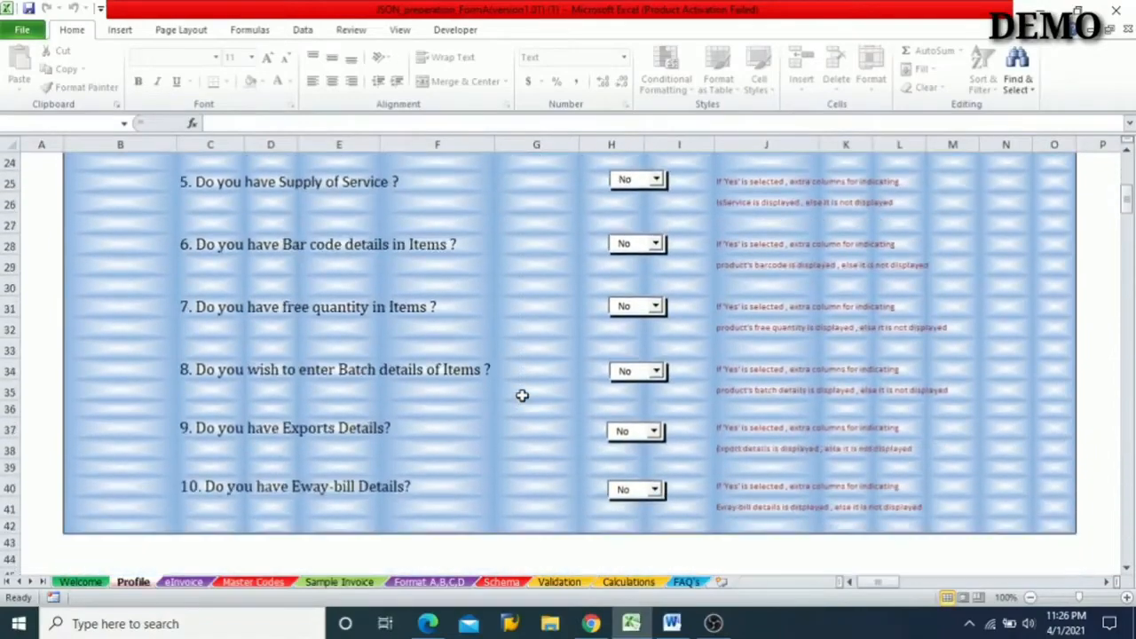
{"action": "scroll", "coordinate": [523, 396], "scroll_direction": "up", "scroll_amount": 6}
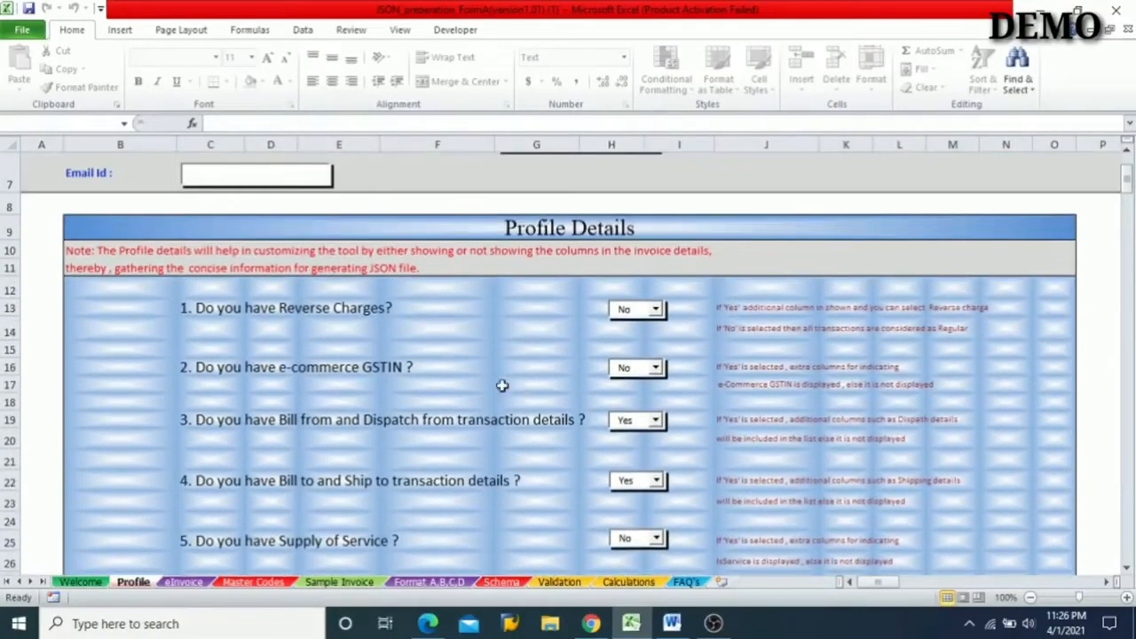
{"action": "scroll", "coordinate": [272, 329], "scroll_direction": "up", "scroll_amount": 1}
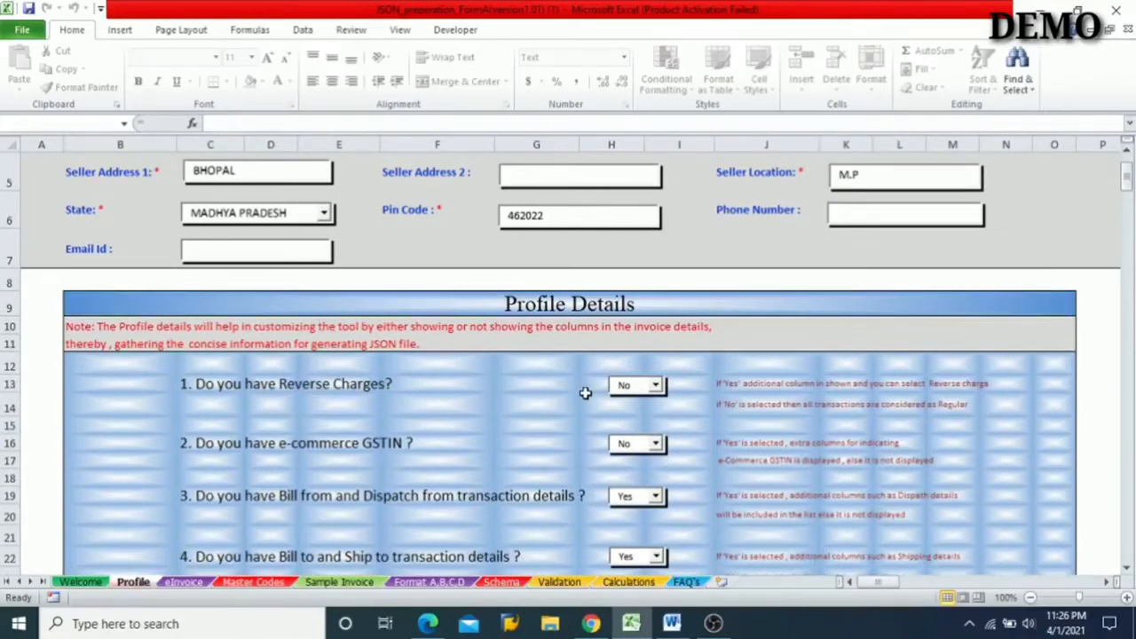
{"action": "scroll", "coordinate": [585, 393], "scroll_direction": "down", "scroll_amount": 2}
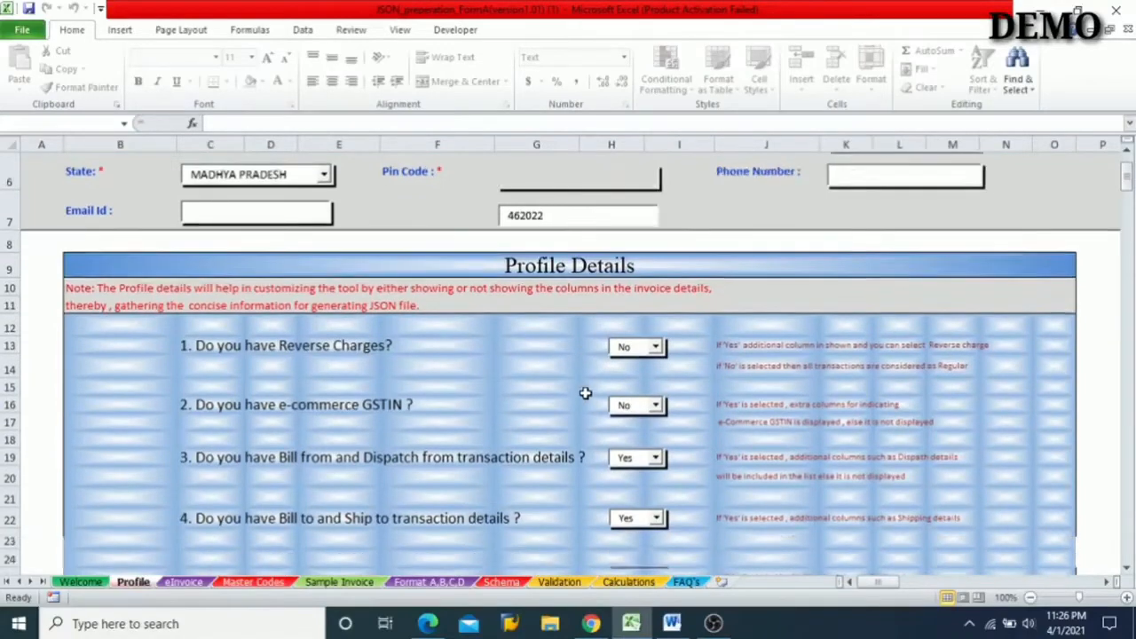
{"action": "scroll", "coordinate": [534, 386], "scroll_direction": "down", "scroll_amount": 1}
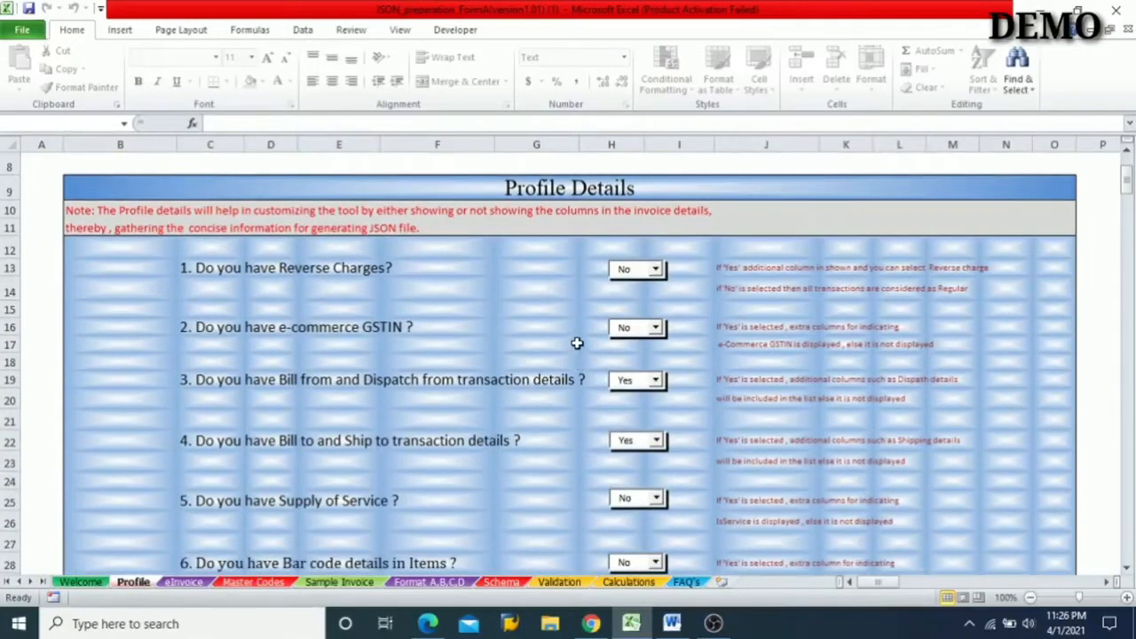
{"action": "scroll", "coordinate": [577, 343], "scroll_direction": "down", "scroll_amount": 1}
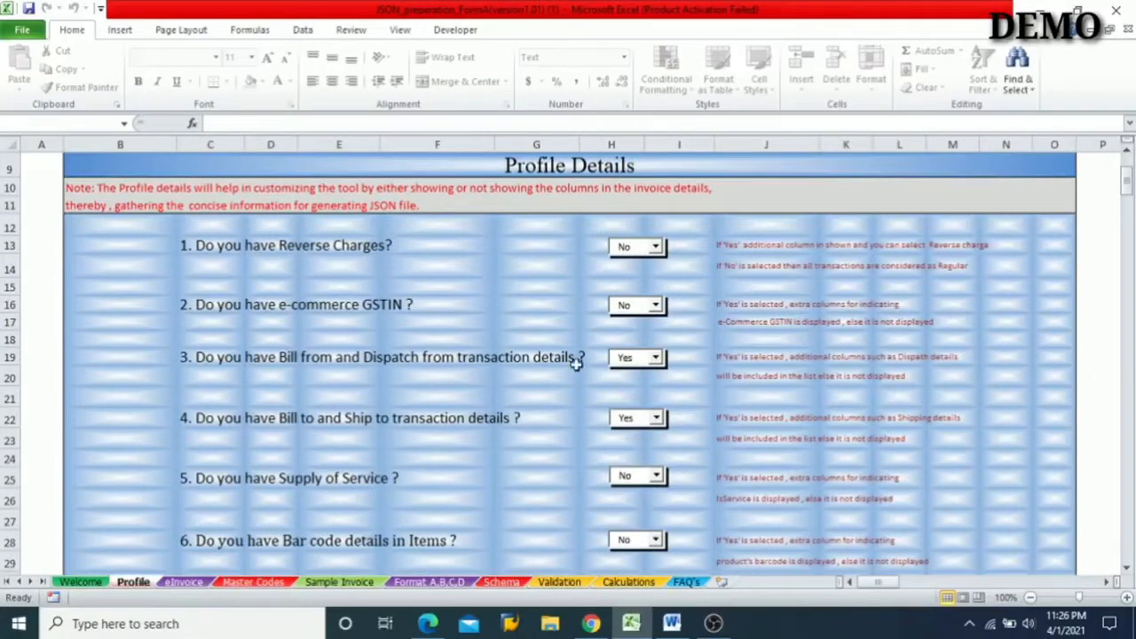
{"action": "scroll", "coordinate": [583, 371], "scroll_direction": "down", "scroll_amount": 2}
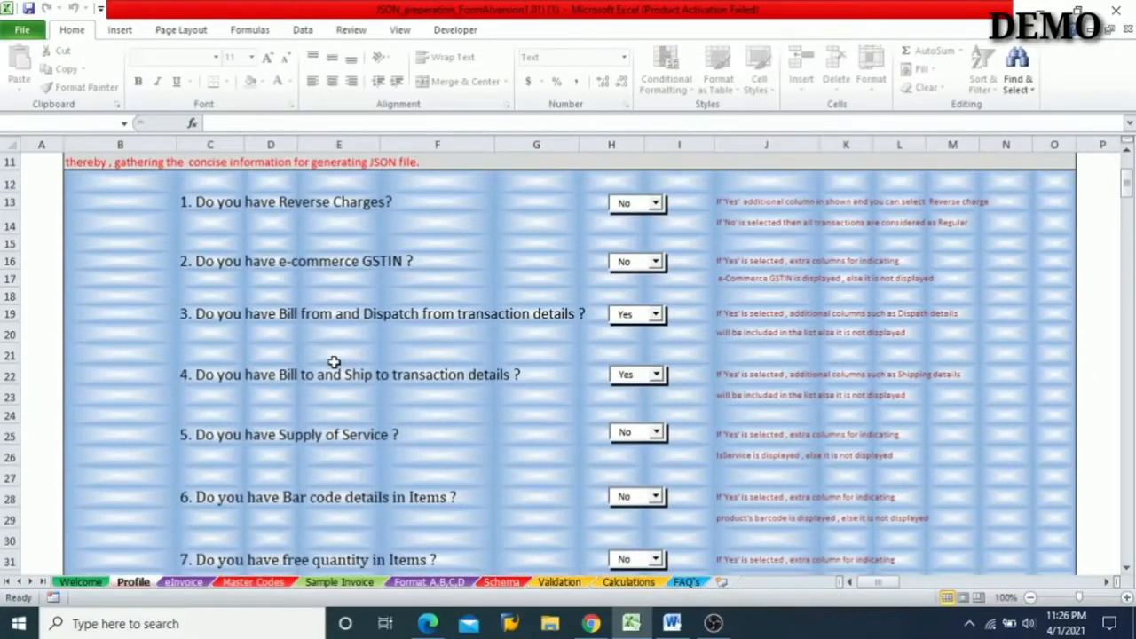
{"action": "scroll", "coordinate": [334, 362], "scroll_direction": "down", "scroll_amount": 5}
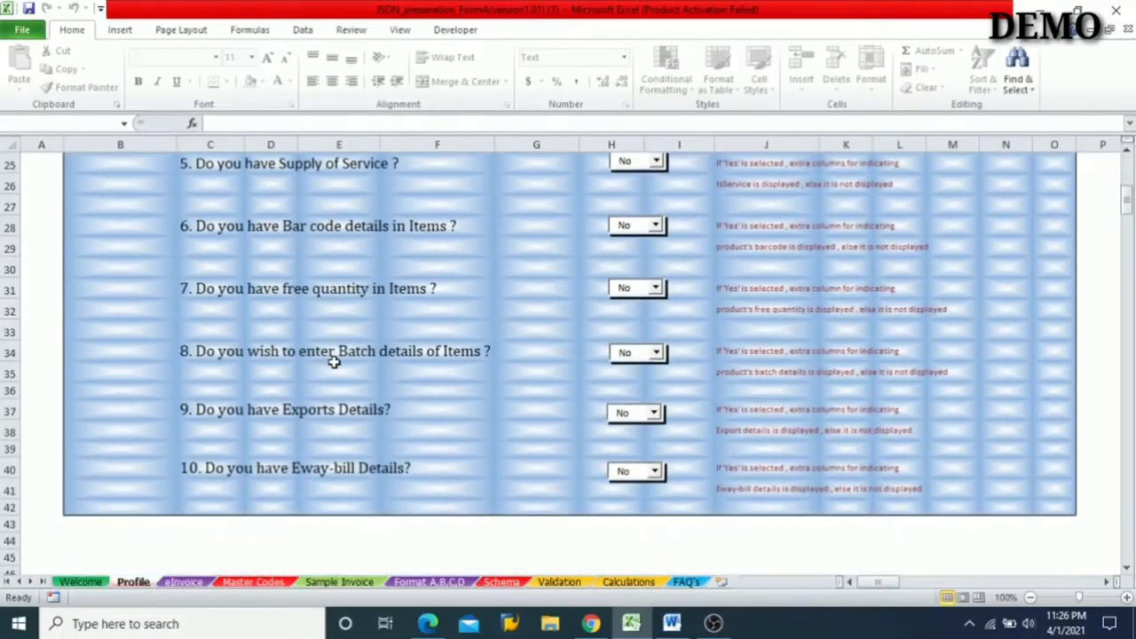
{"action": "scroll", "coordinate": [333, 362], "scroll_direction": "down", "scroll_amount": 1}
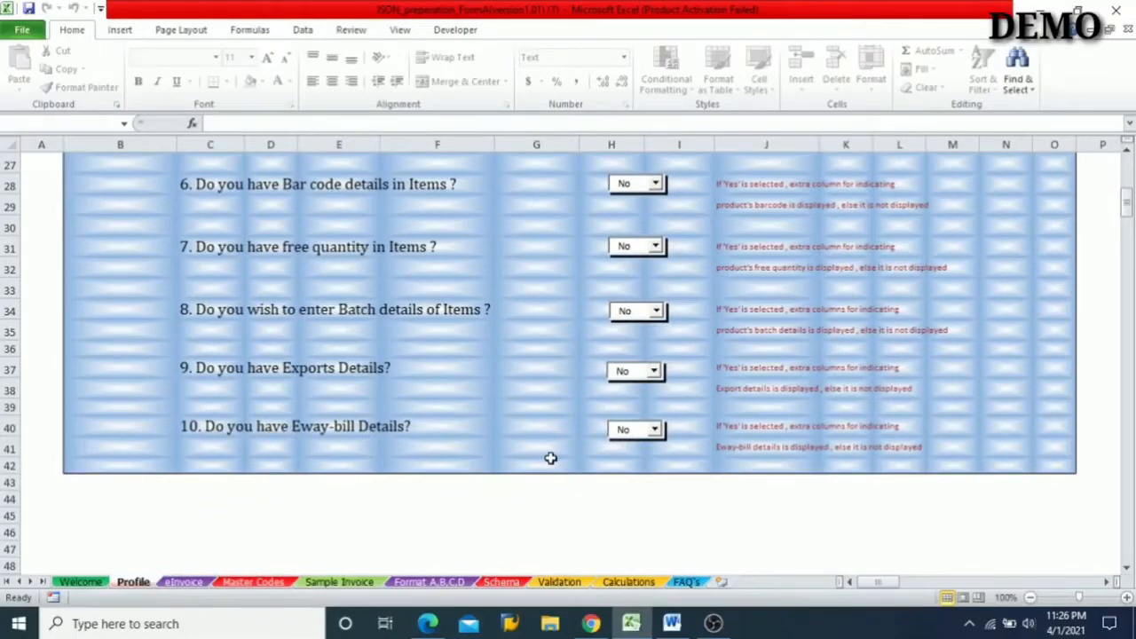
{"action": "scroll", "coordinate": [536, 352], "scroll_direction": "up", "scroll_amount": 4}
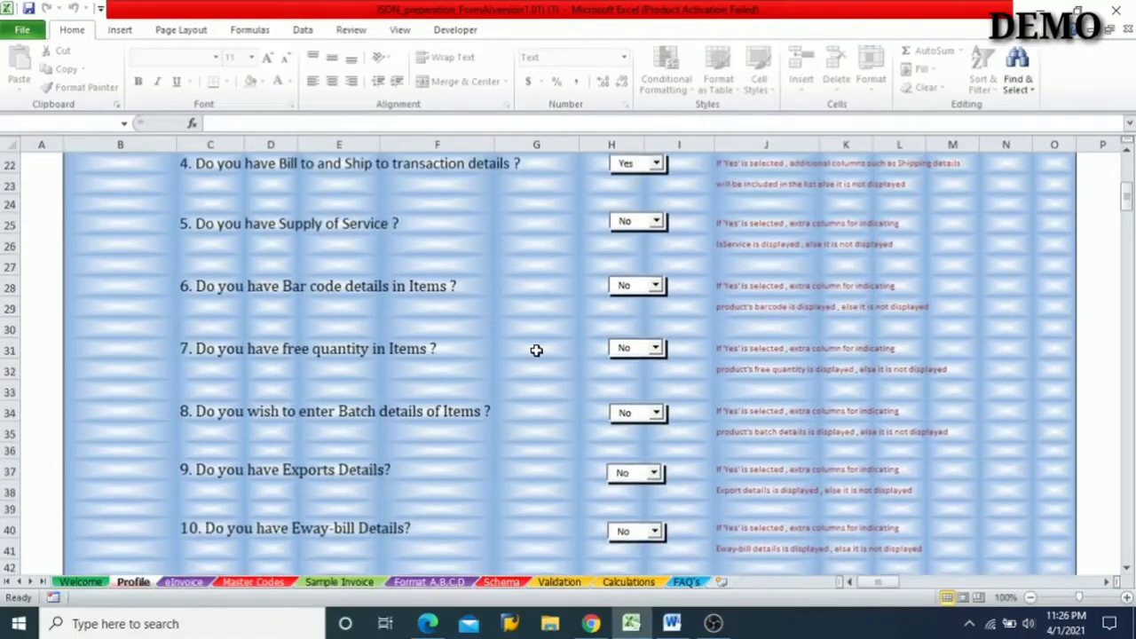
{"action": "scroll", "coordinate": [536, 351], "scroll_direction": "up", "scroll_amount": 3}
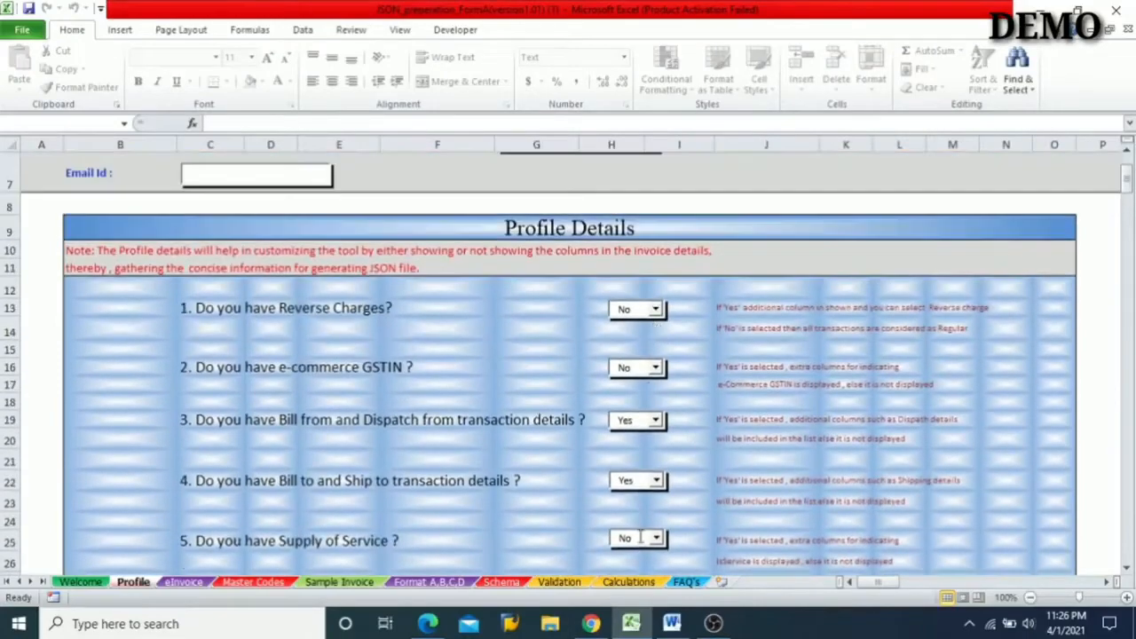
{"action": "scroll", "coordinate": [519, 270], "scroll_direction": "up", "scroll_amount": 2}
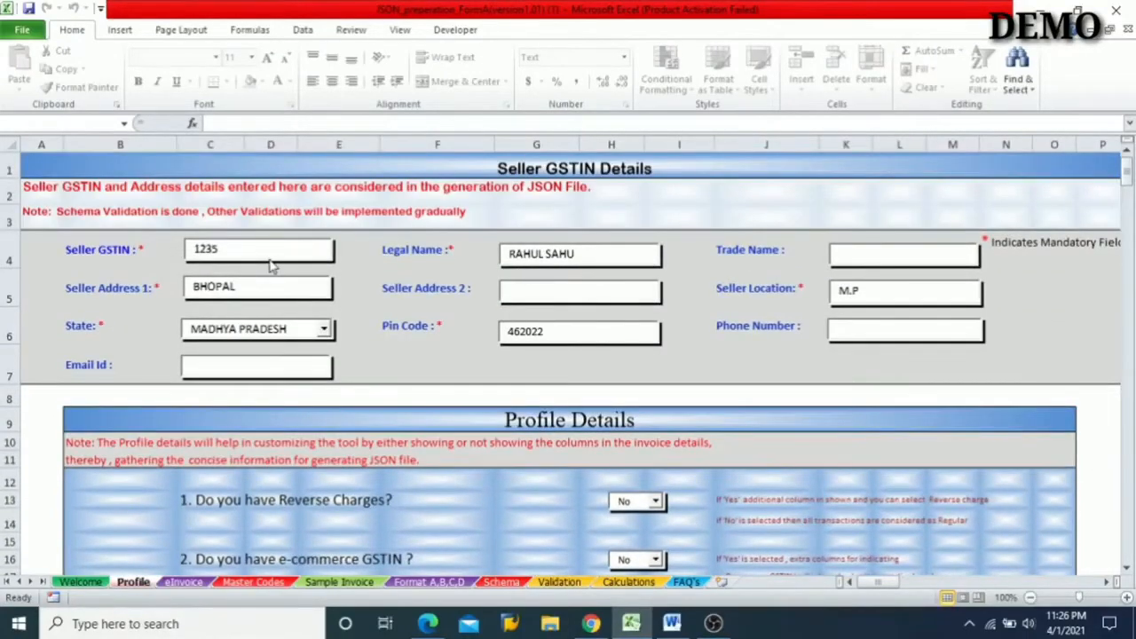
{"action": "scroll", "coordinate": [375, 375], "scroll_direction": "down", "scroll_amount": 3}
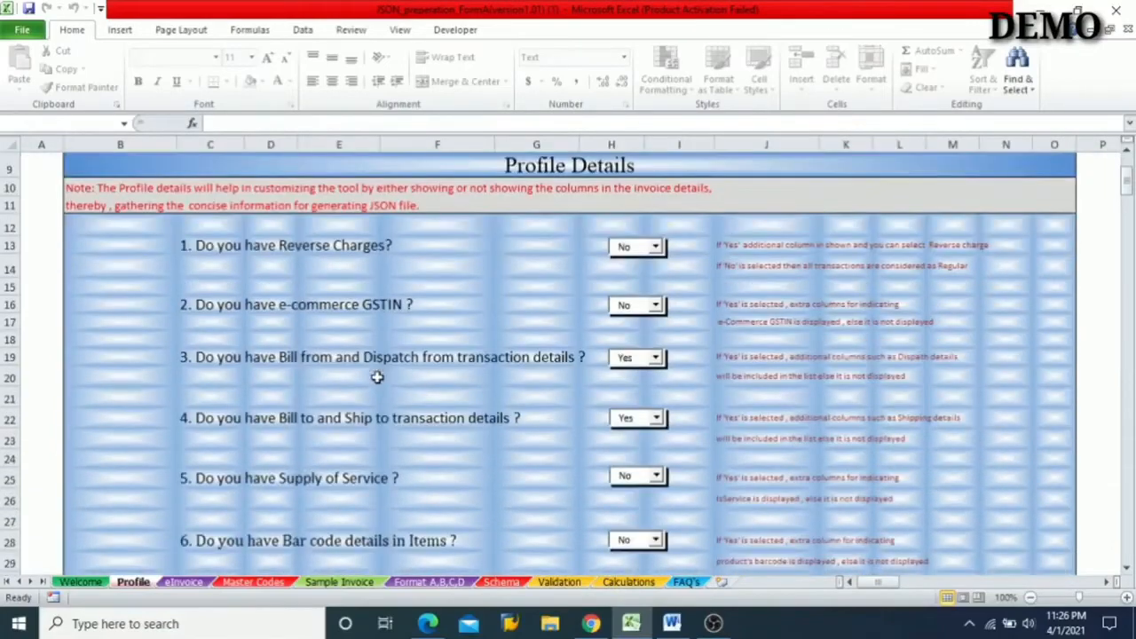
{"action": "scroll", "coordinate": [564, 488], "scroll_direction": "down", "scroll_amount": 1}
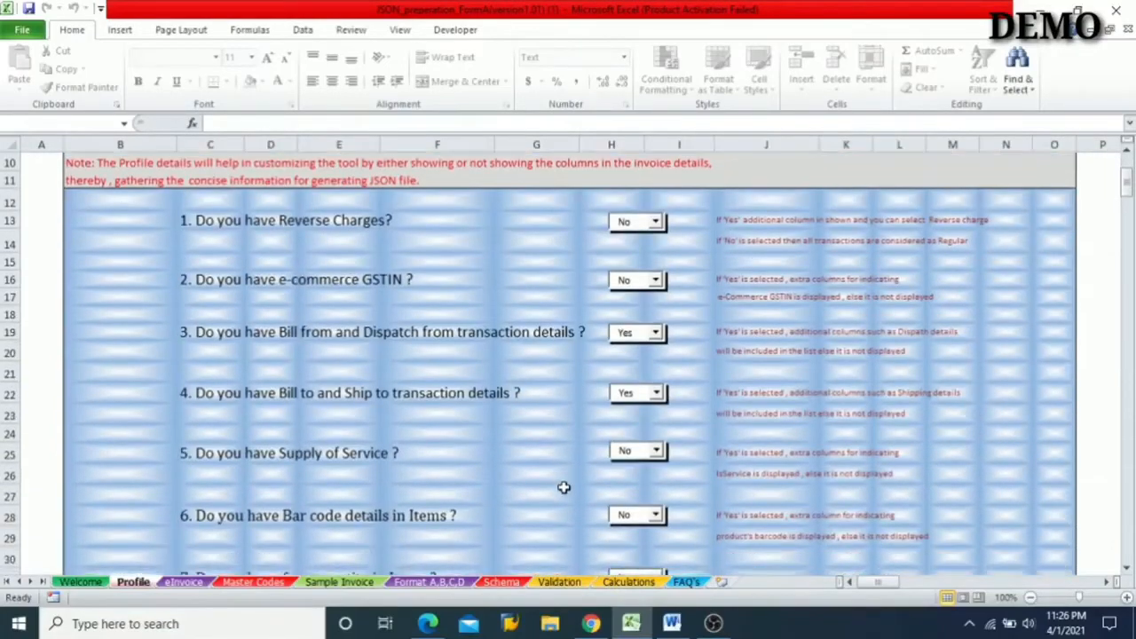
{"action": "scroll", "coordinate": [563, 487], "scroll_direction": "up", "scroll_amount": 1}
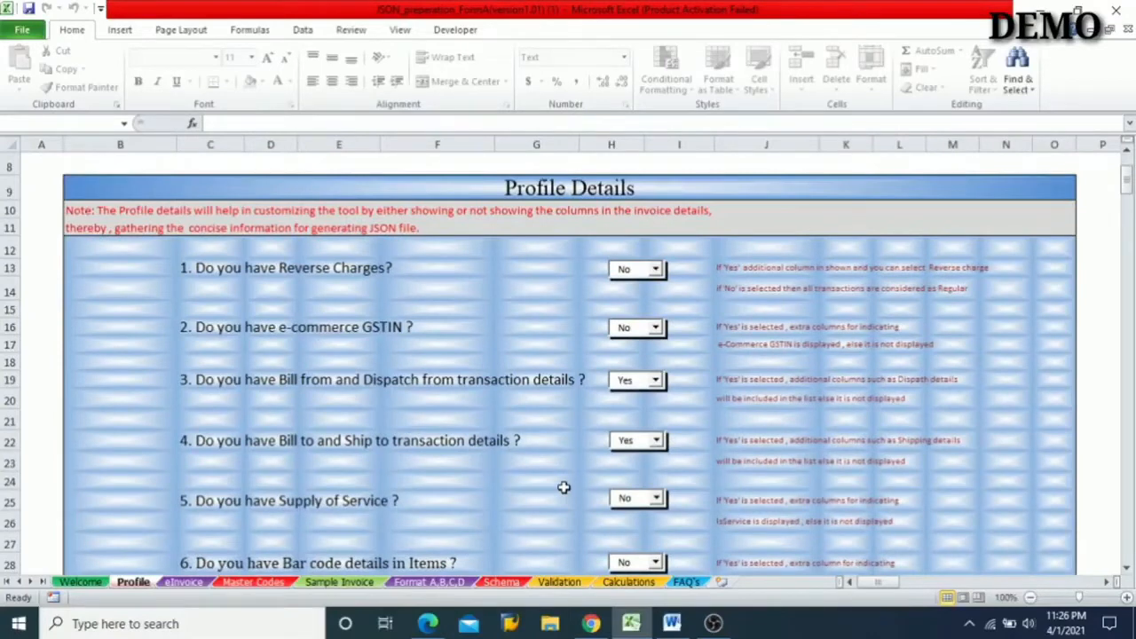
- On the eInvoice sheet, set row 5's Supply Type Code to B2B and Igst On Intra to No
{"action": "left_click", "coordinate": [174, 584]}
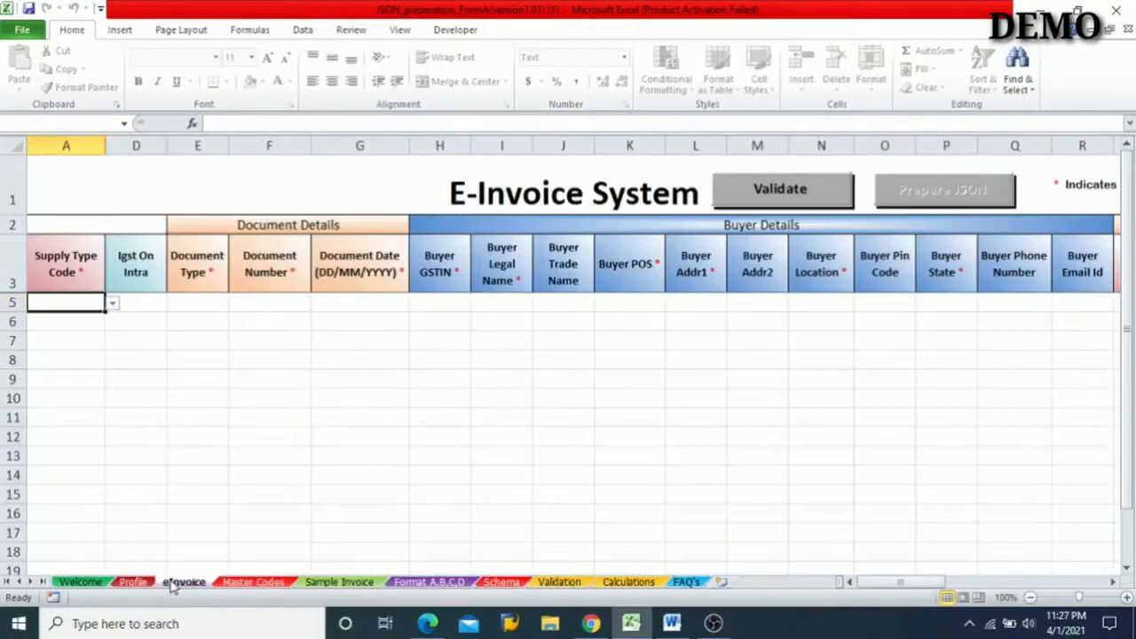
{"action": "scroll", "coordinate": [653, 435], "scroll_direction": "right", "scroll_amount": 3}
{"action": "scroll", "coordinate": [654, 435], "scroll_direction": "left", "scroll_amount": 3}
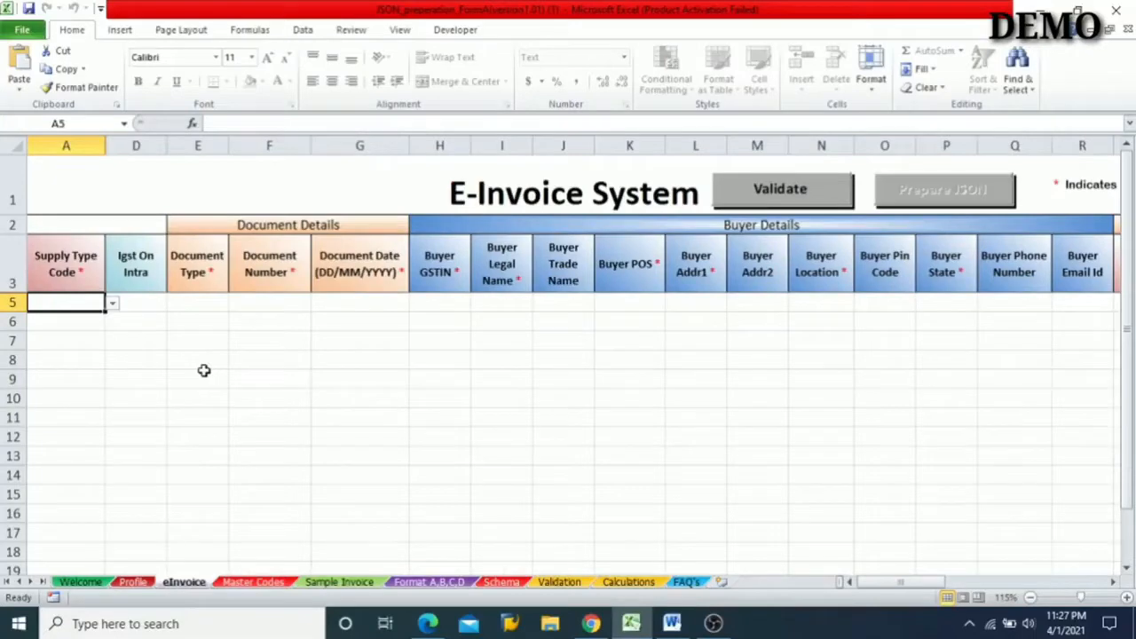
{"action": "left_click", "coordinate": [112, 304]}
{"action": "left_click", "coordinate": [44, 320]}
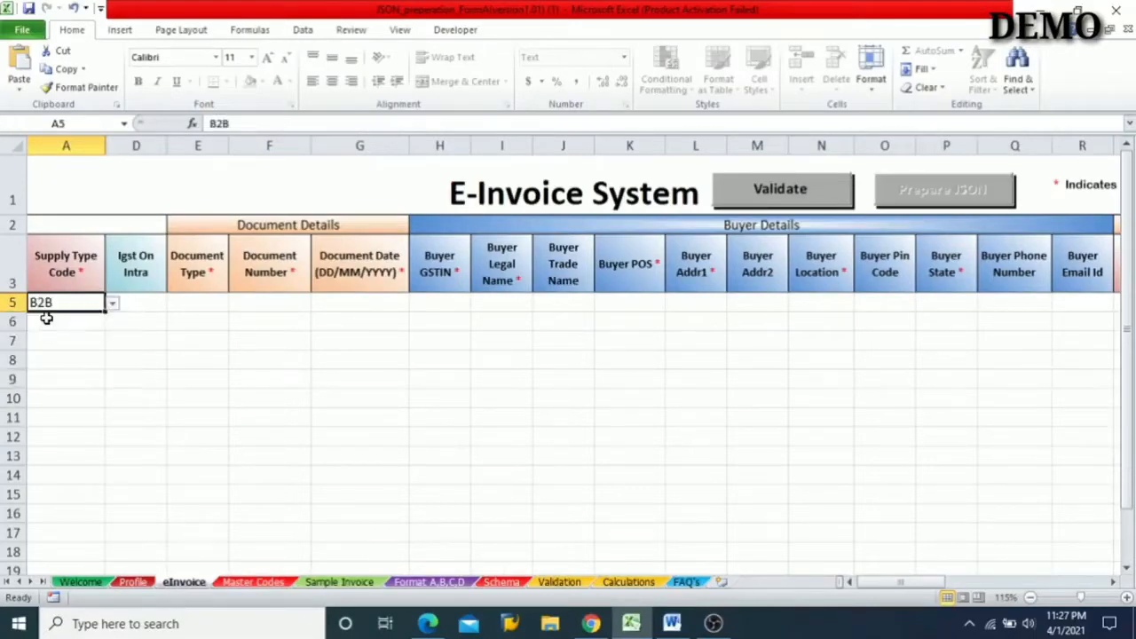
{"action": "left_click", "coordinate": [152, 300]}
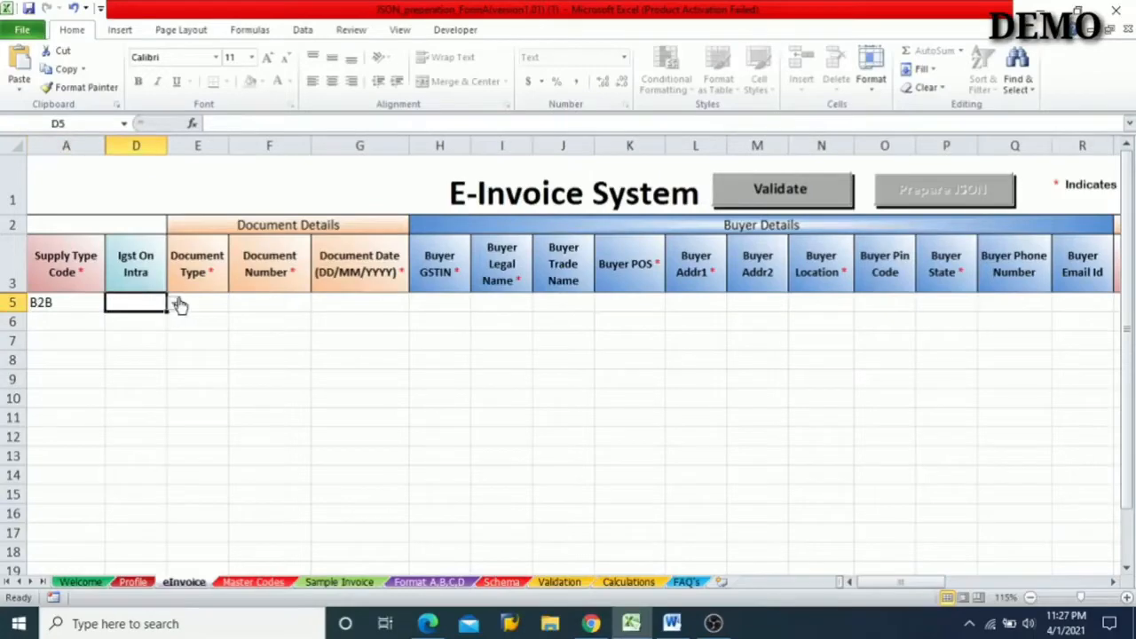
{"action": "left_click", "coordinate": [177, 305]}
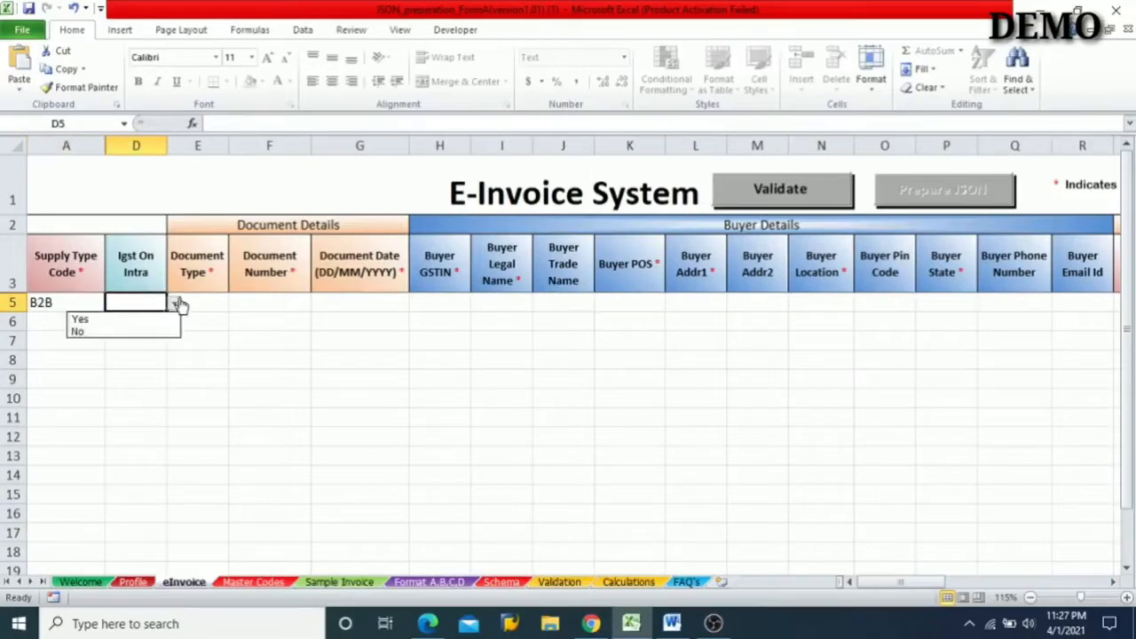
{"action": "left_click", "coordinate": [110, 332]}
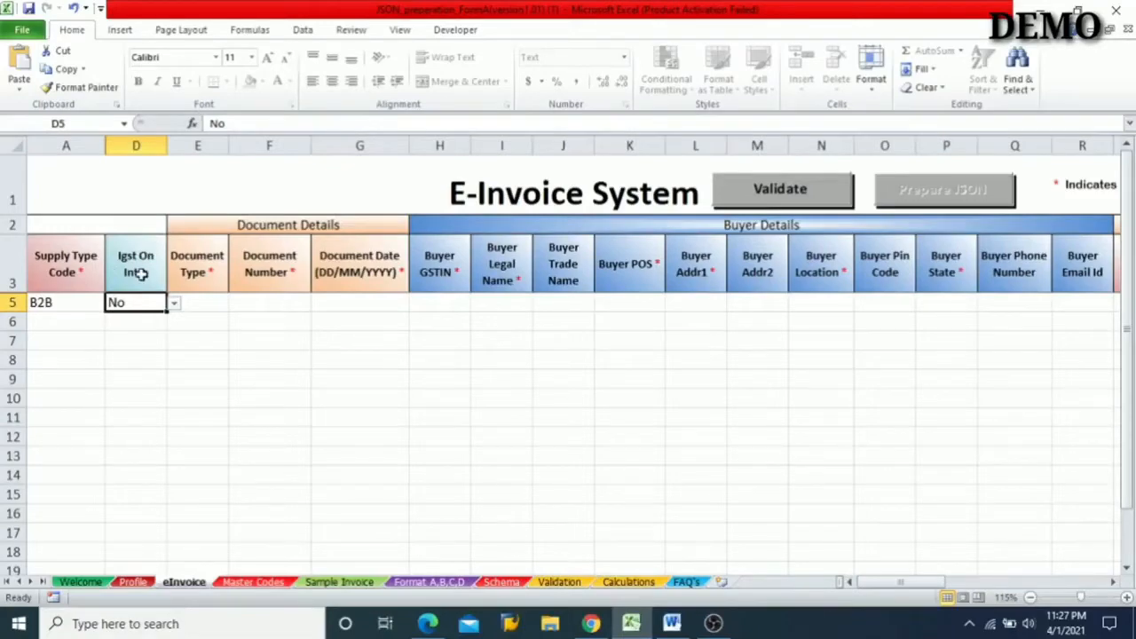
{"action": "left_click", "coordinate": [201, 304]}
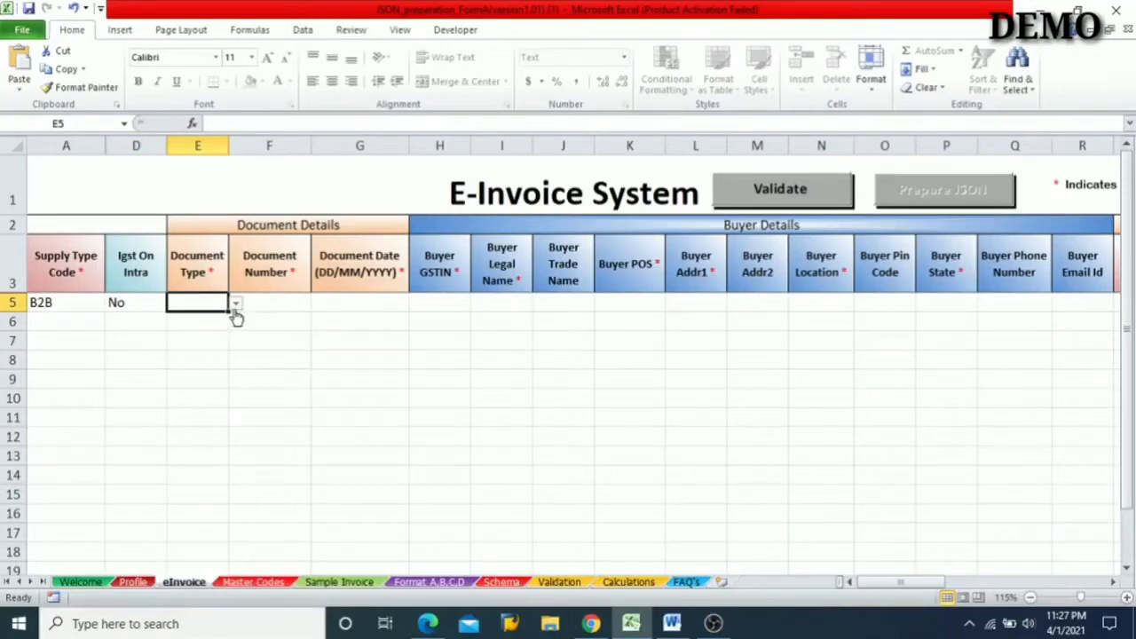
{"action": "left_click", "coordinate": [236, 304]}
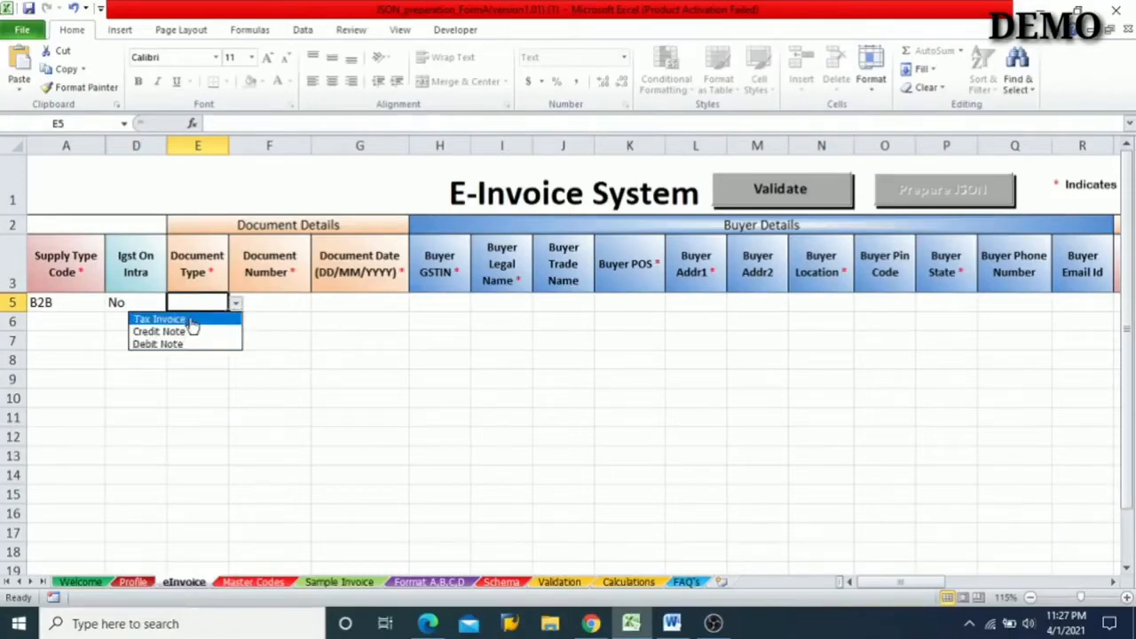
{"action": "left_click", "coordinate": [192, 321]}
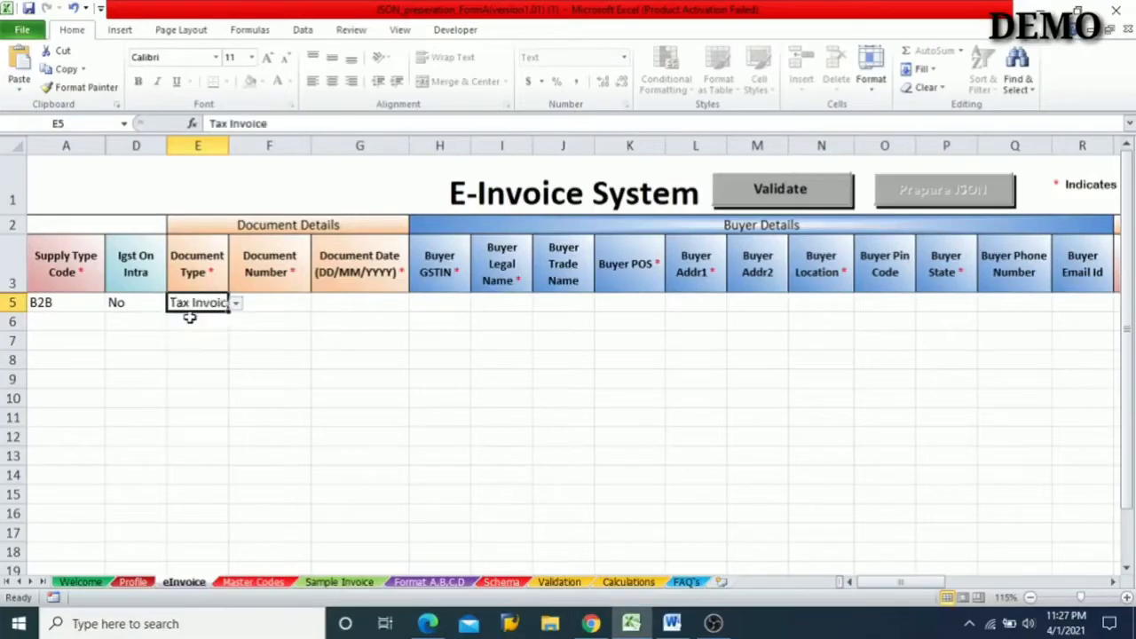
{"action": "left_click", "coordinate": [280, 301]}
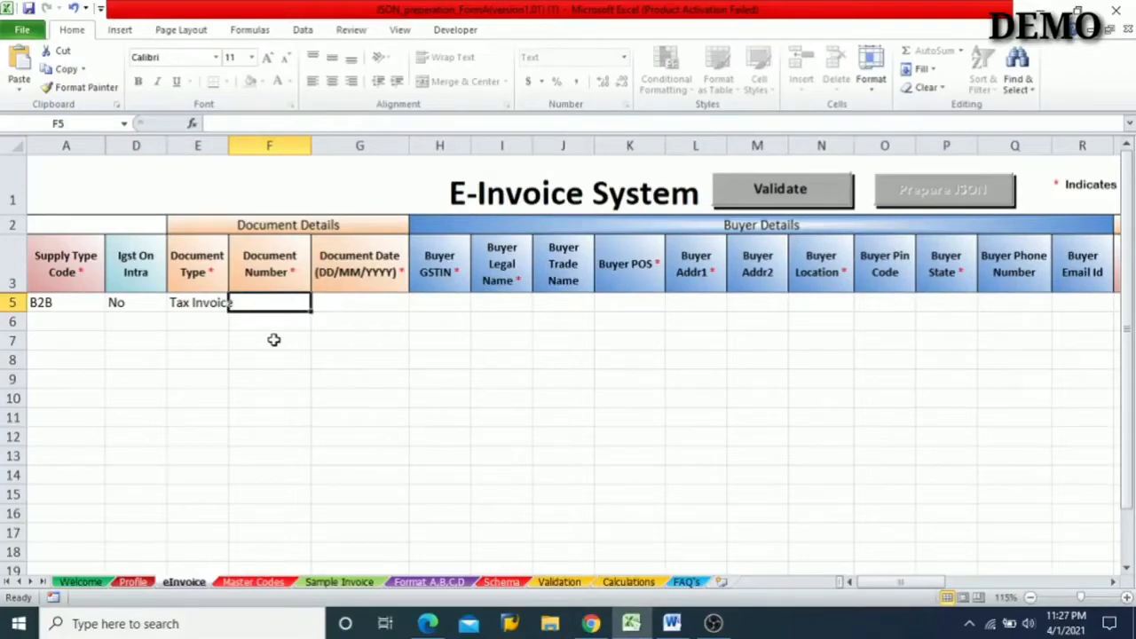
{"action": "type", "text": "32"}
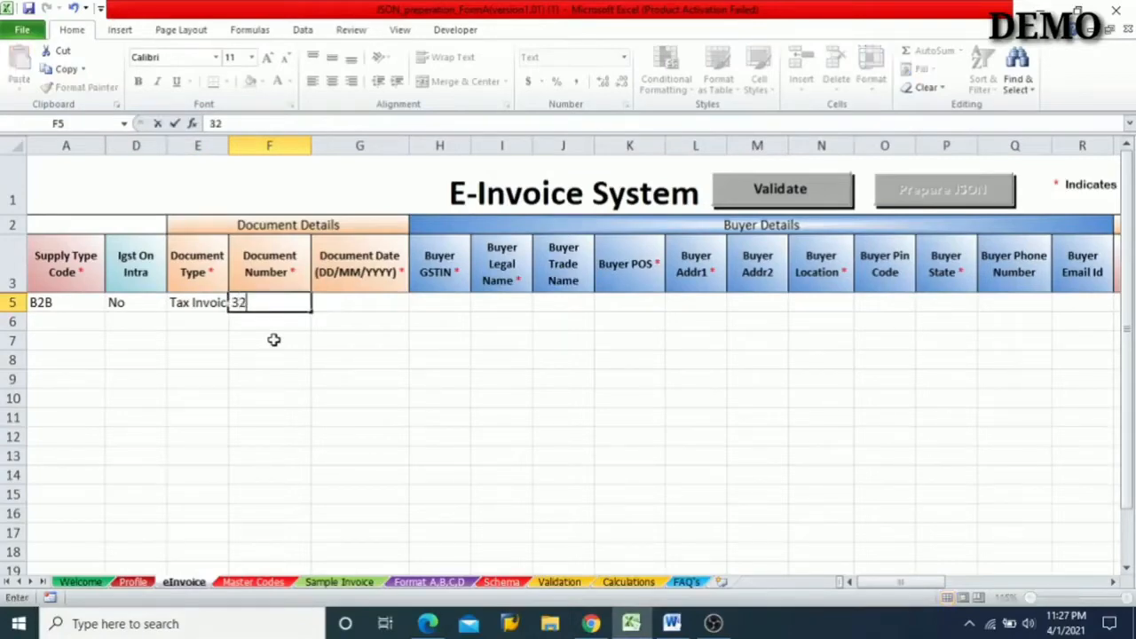
{"action": "type", "text": "12008976"}
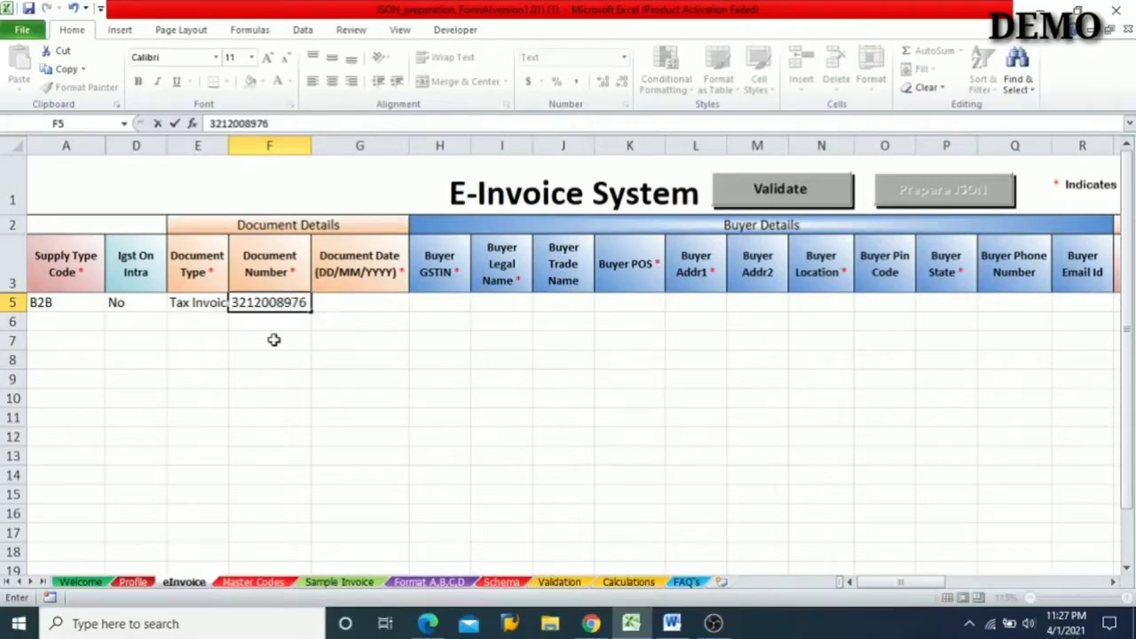
{"action": "type", "text": "5"}
- Enter 01/04/2021 as the Document Date in row 5
{"action": "left_click", "coordinate": [342, 304]}
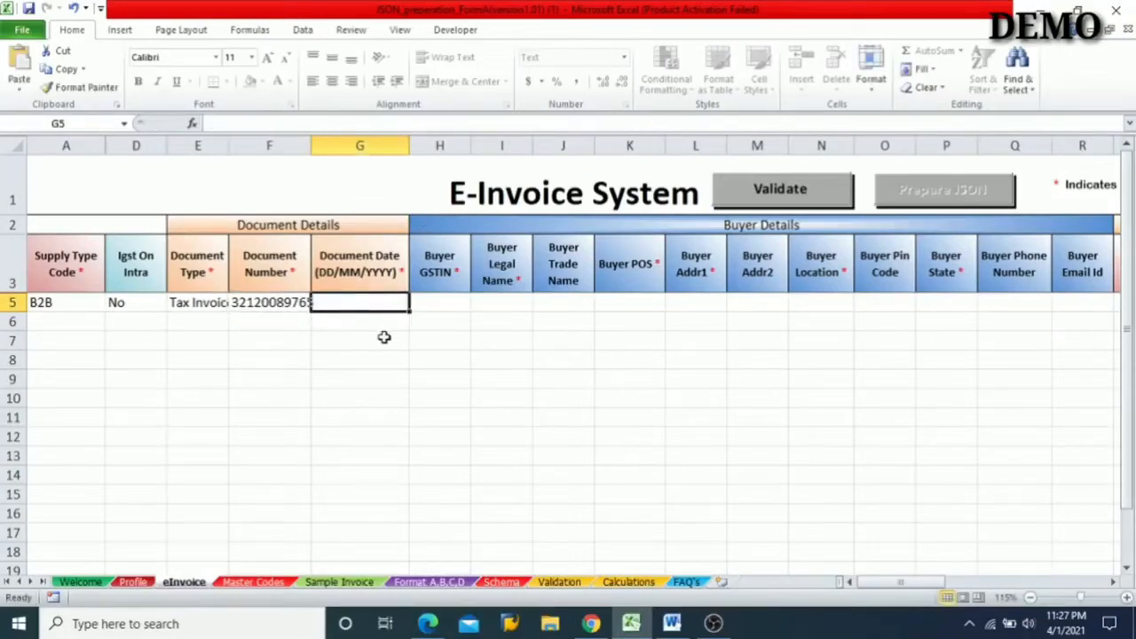
{"action": "type", "text": "01"}
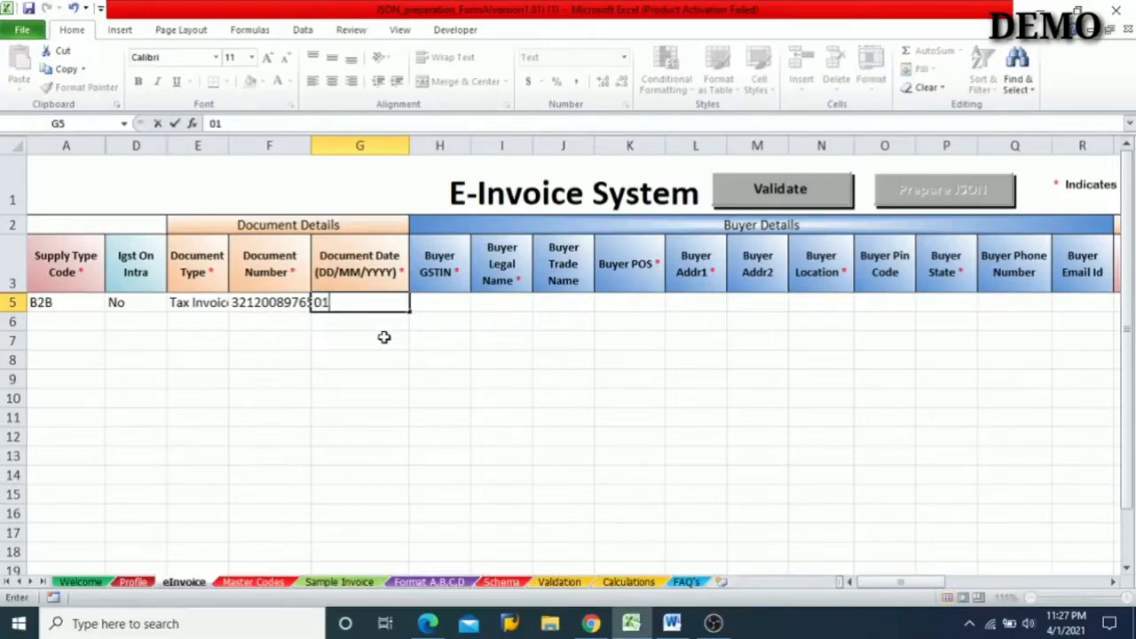
{"action": "type", "text": "/04/2"}
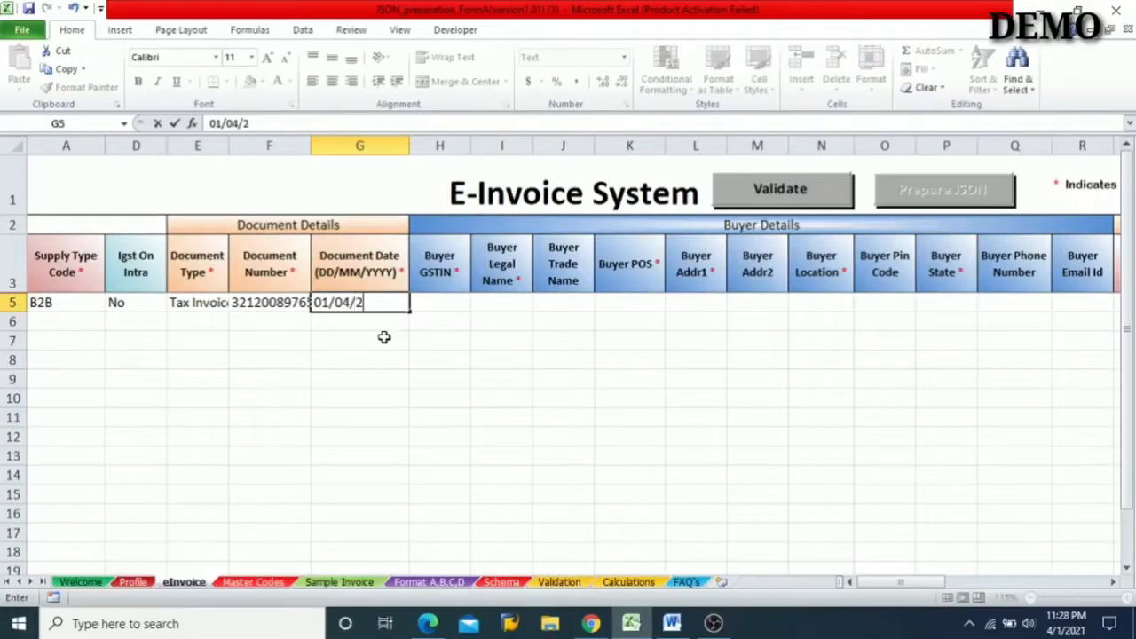
{"action": "type", "text": "021"}
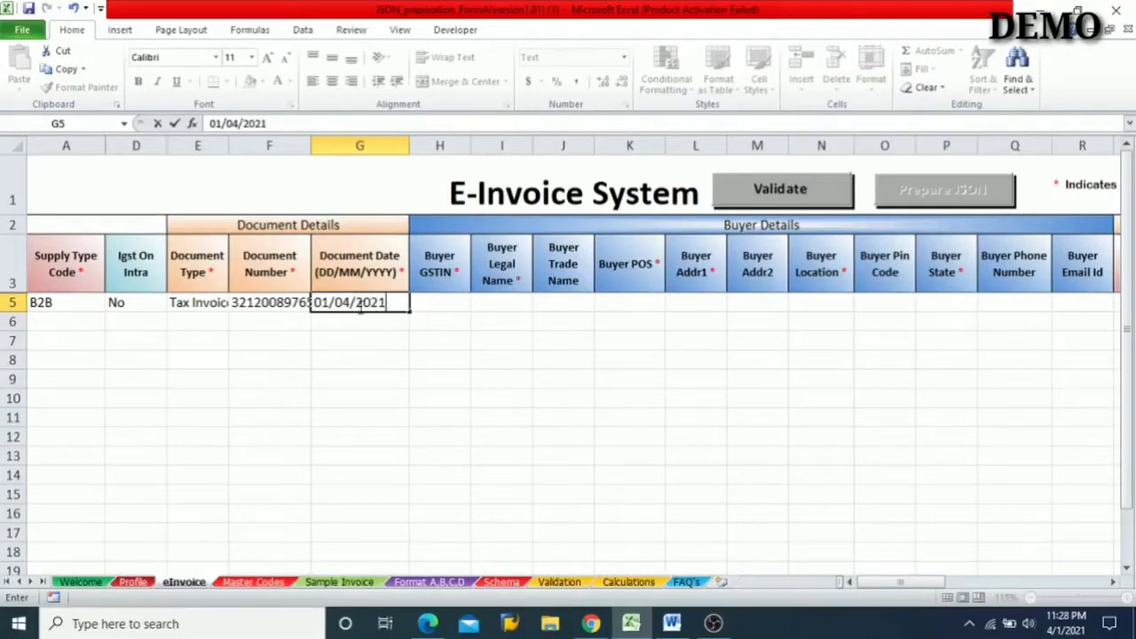
- Go over row 5's filled fields one by one, from Supply Type Code to Document Date
{"action": "left_click", "coordinate": [436, 305]}
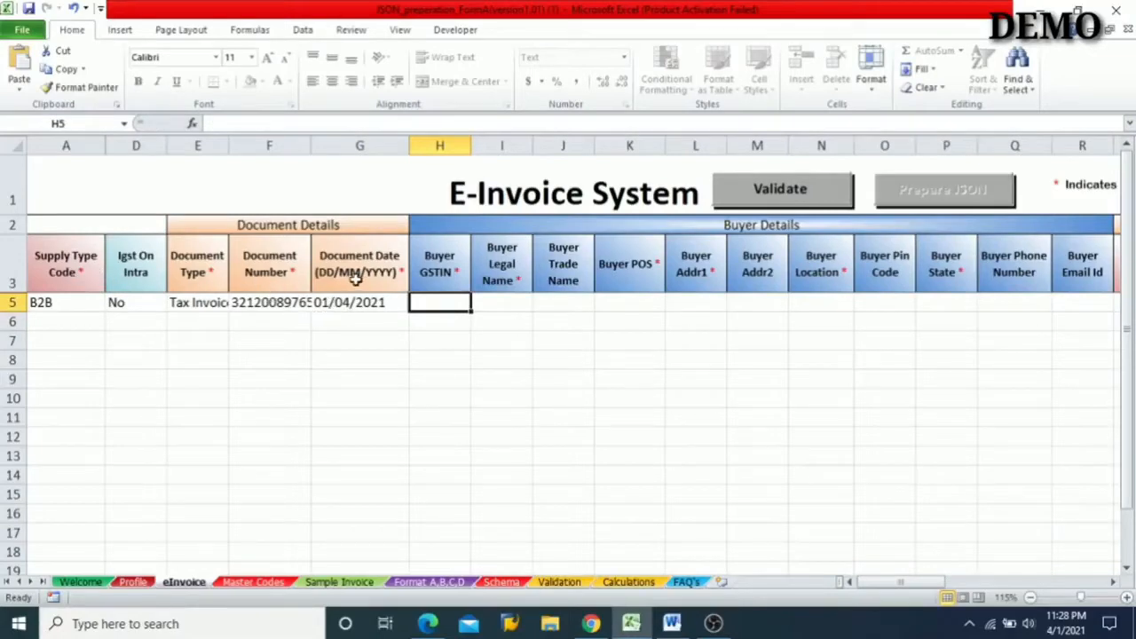
{"action": "left_click", "coordinate": [77, 303]}
{"action": "left_click", "coordinate": [135, 302]}
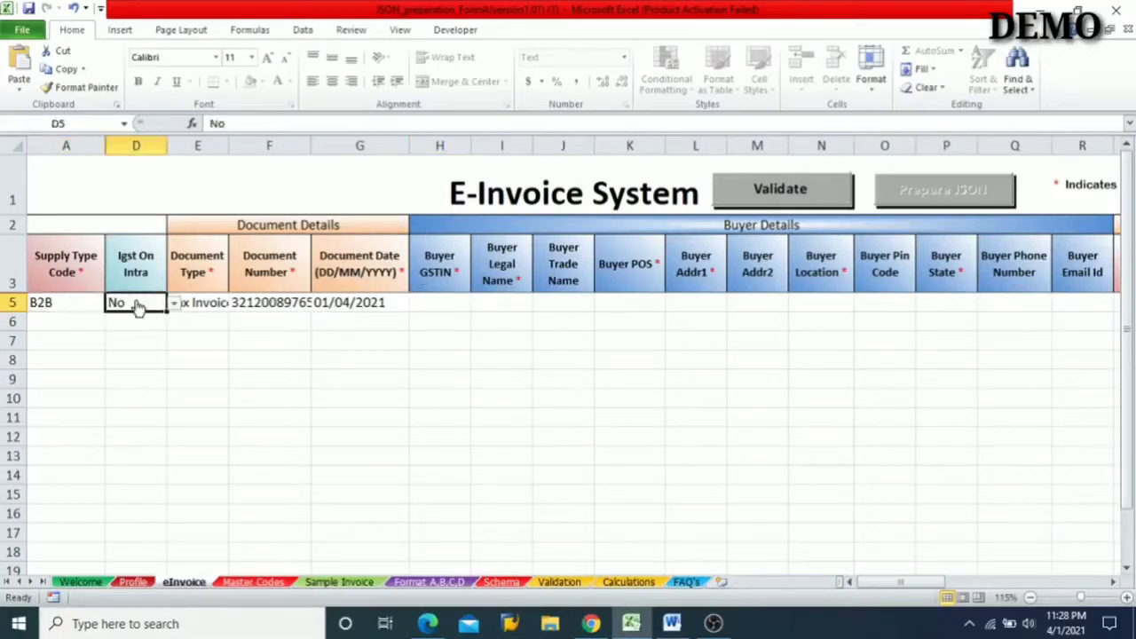
{"action": "left_click", "coordinate": [207, 305]}
{"action": "left_click", "coordinate": [272, 303]}
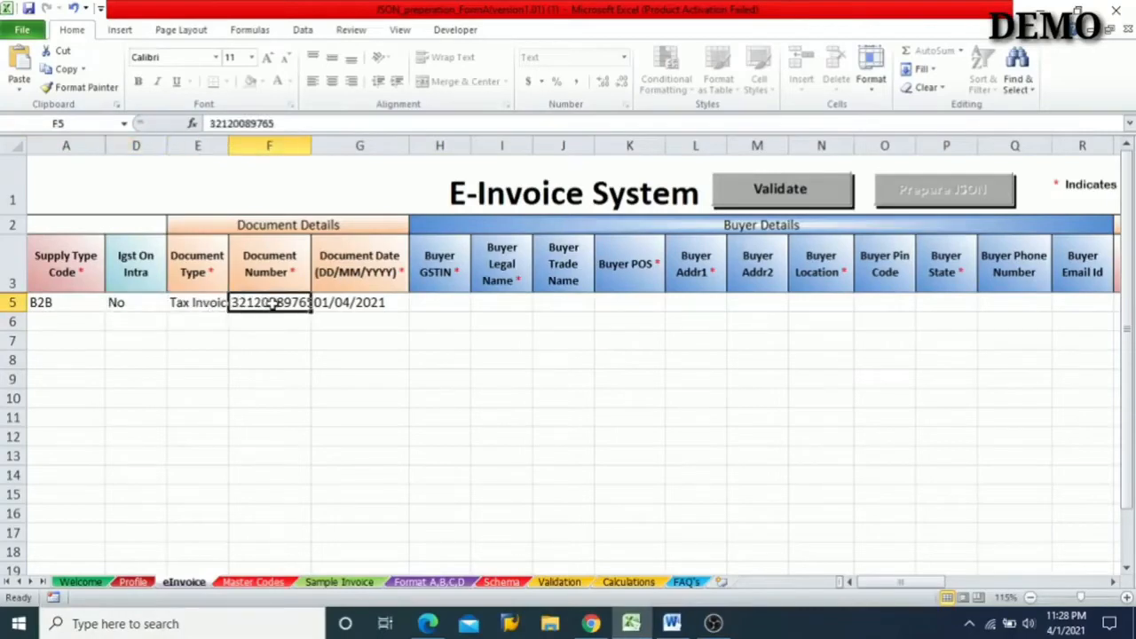
{"action": "left_click", "coordinate": [363, 303]}
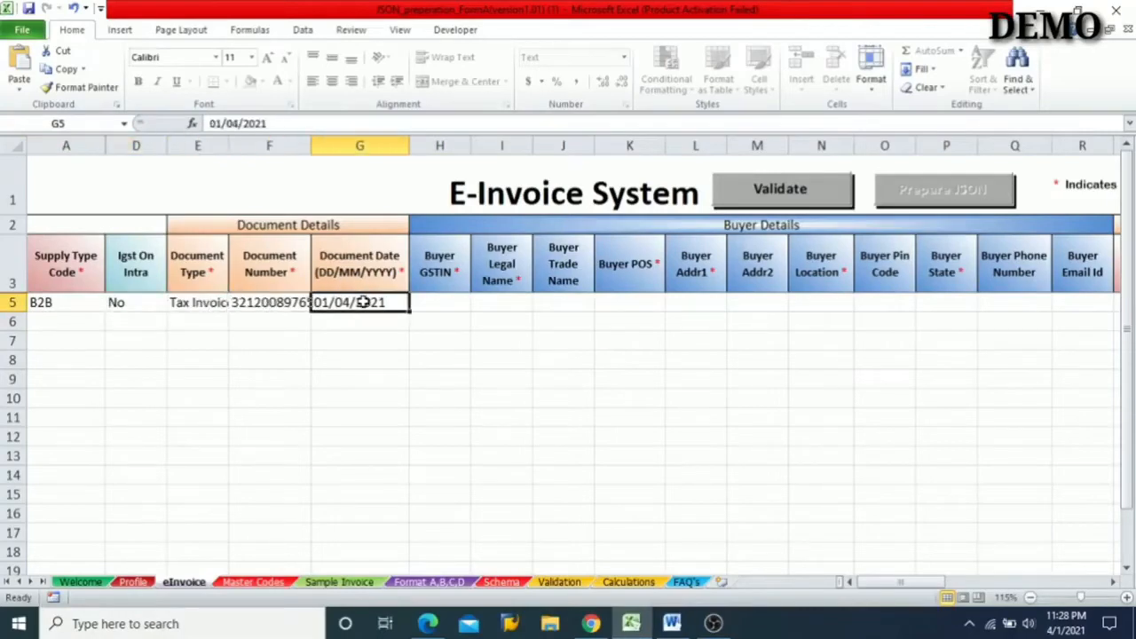
- Fill row 5's Buyer GSTIN with the placeholder text "Buyer GSTIN *"
{"action": "left_click", "coordinate": [440, 303]}
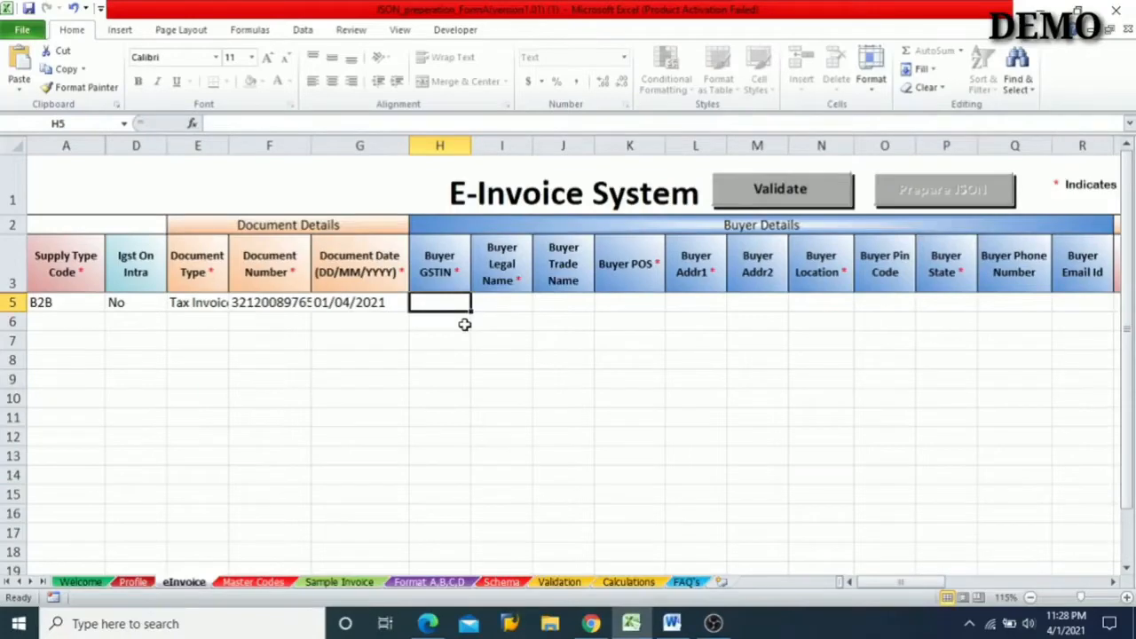
{"action": "type", "text": "BU"}
{"action": "key", "text": "BackSpace"}
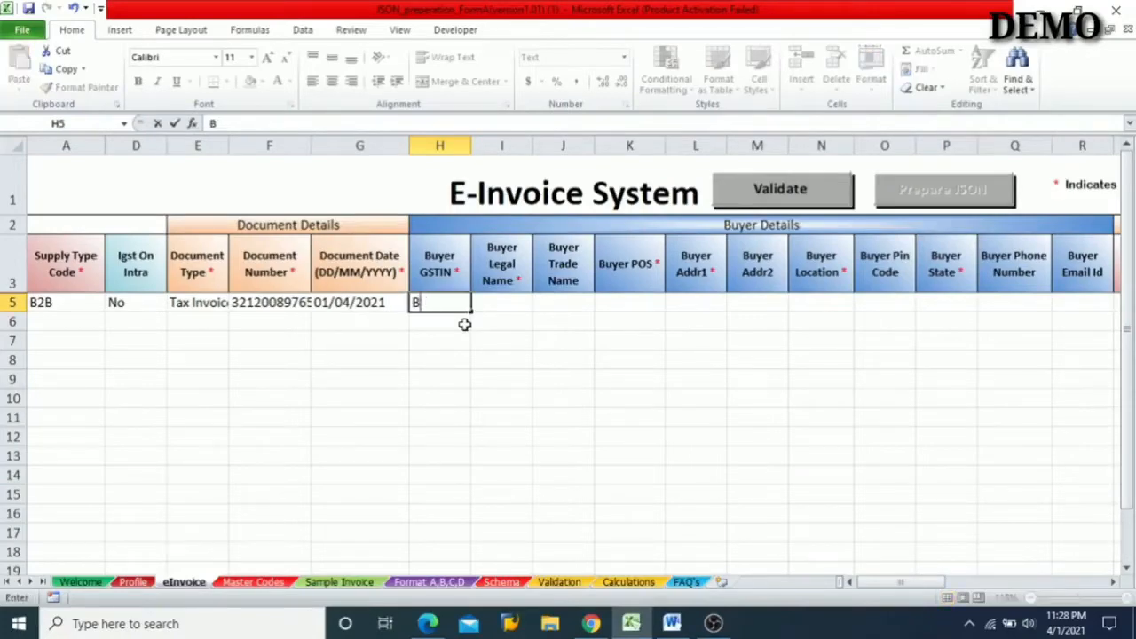
{"action": "key", "text": "BackSpace"}
{"action": "type", "text": "BUYER GSTIN *"}
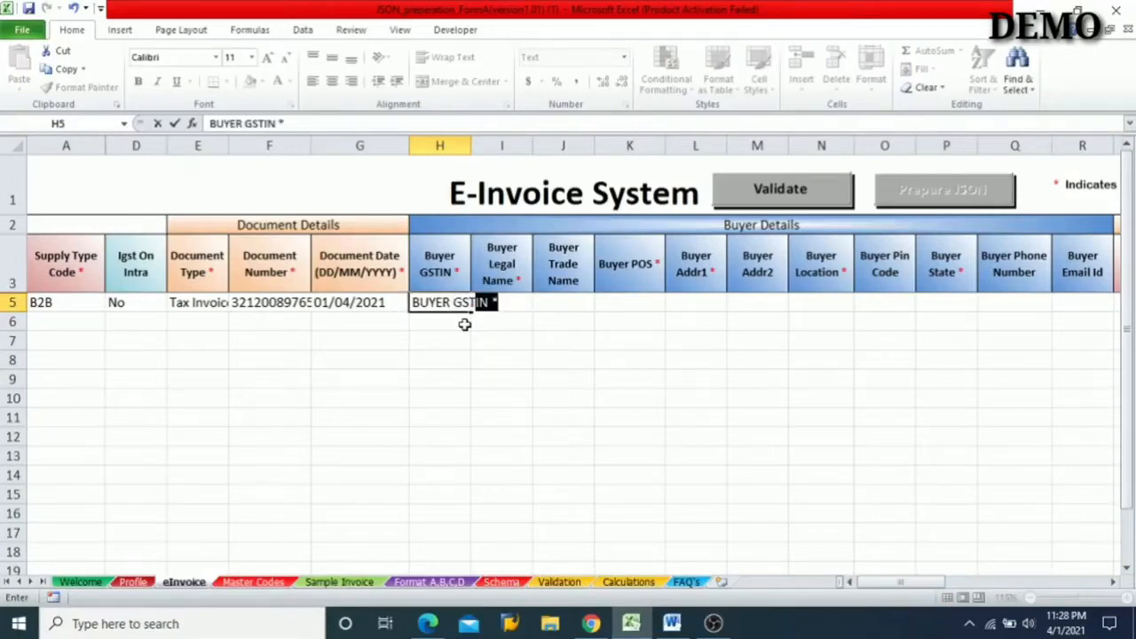
{"action": "key", "text": "Tab"}
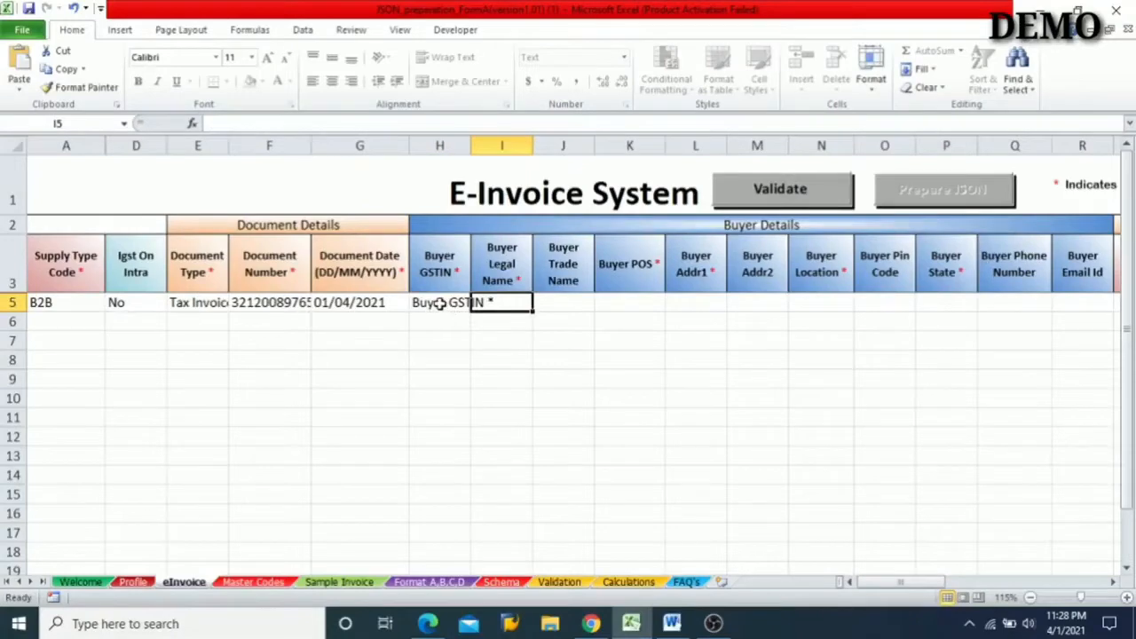
{"action": "left_click", "coordinate": [440, 303]}
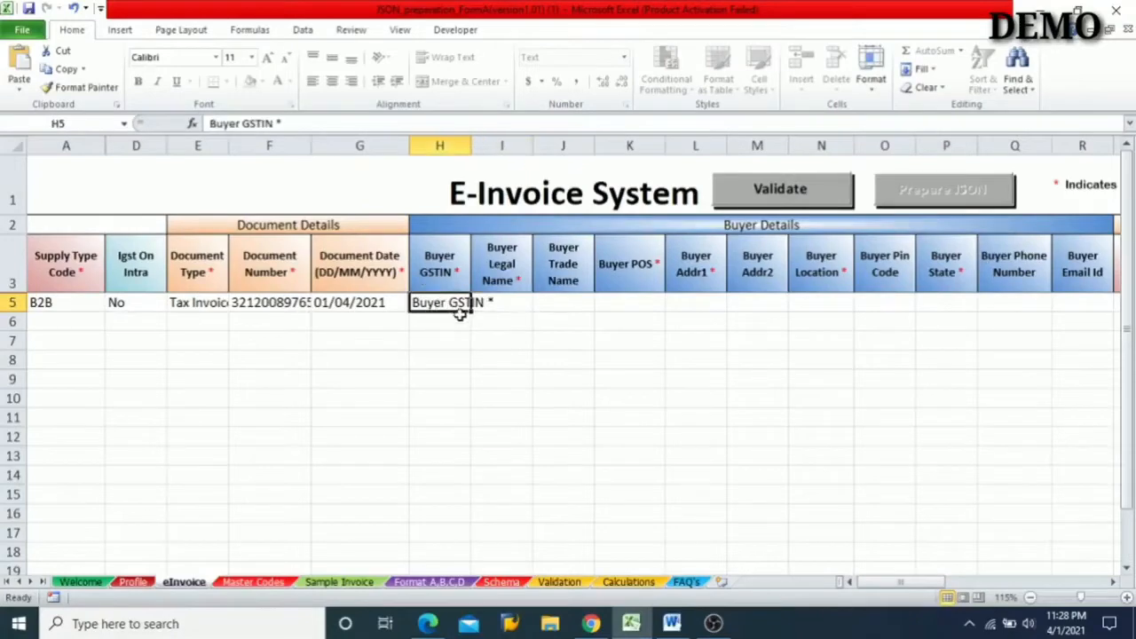
- Enter ABC as the Buyer Legal Name in row 5
{"action": "left_click", "coordinate": [514, 305]}
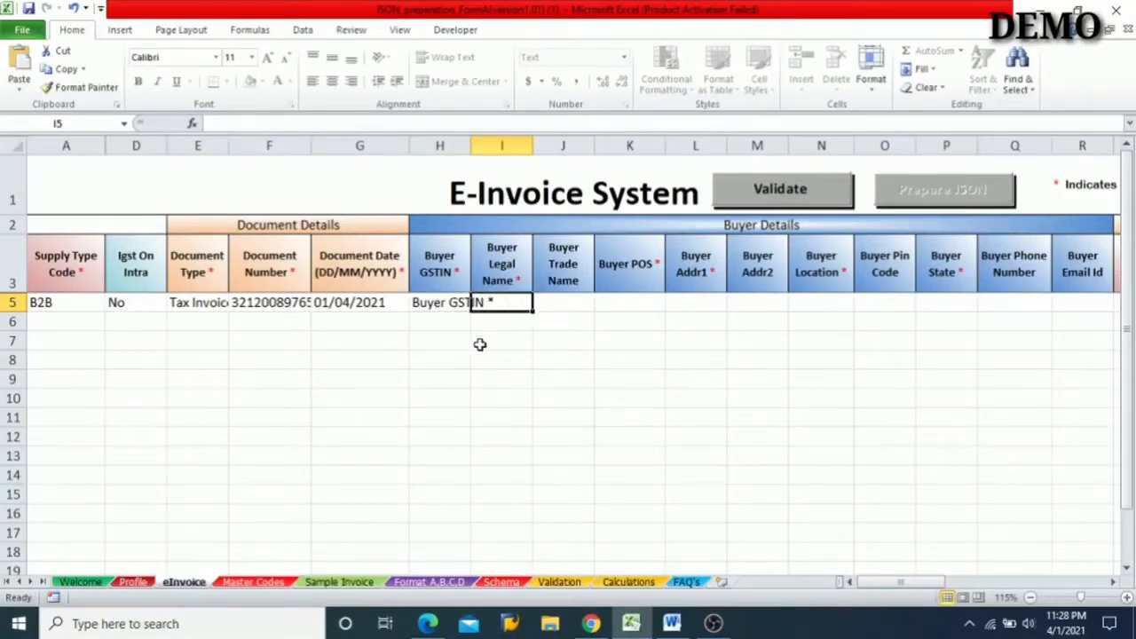
{"action": "type", "text": "ABC"}
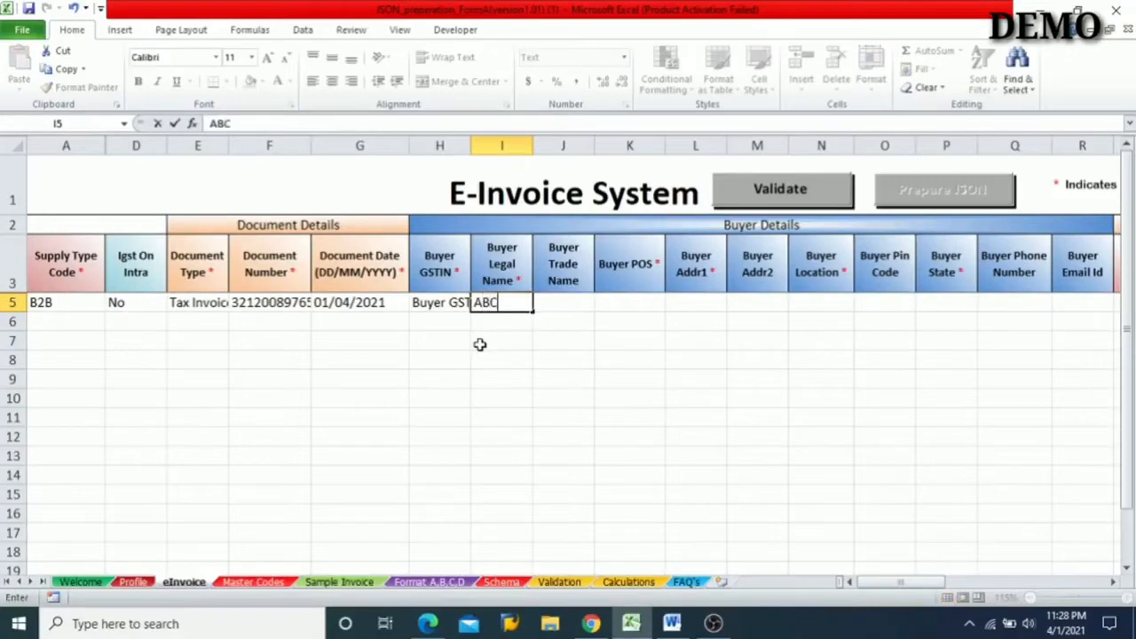
{"action": "left_click", "coordinate": [581, 302]}
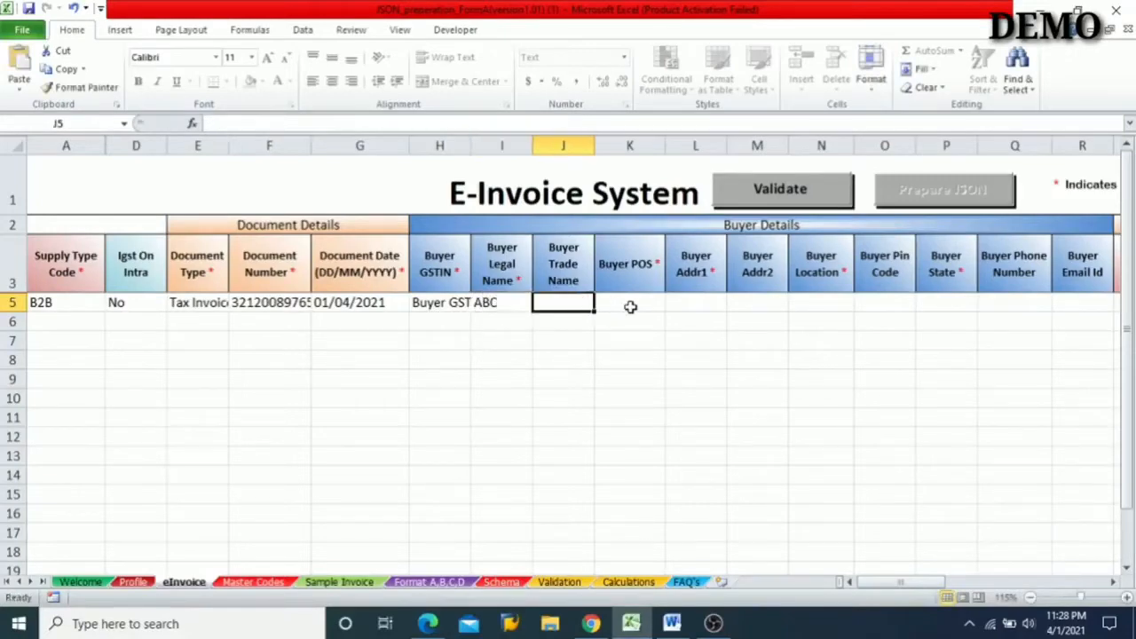
- Set row 5's Buyer POS to MADHYA PRADESH from the state choices
{"action": "left_click", "coordinate": [612, 303]}
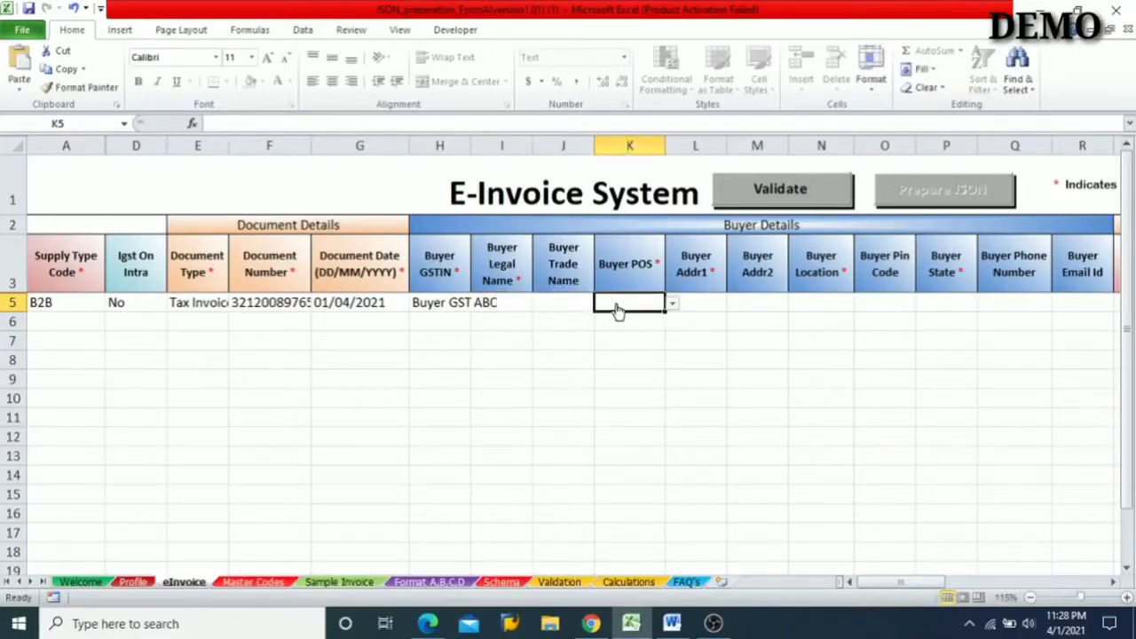
{"action": "left_click", "coordinate": [673, 306]}
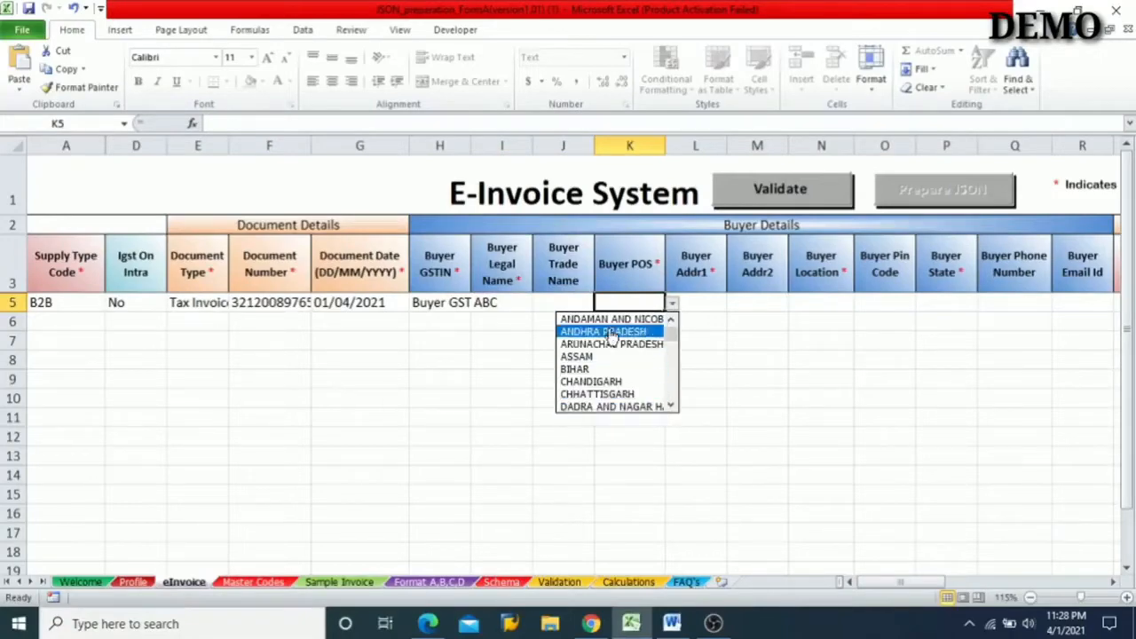
{"action": "left_click", "coordinate": [672, 406]}
{"action": "left_click", "coordinate": [672, 407]}
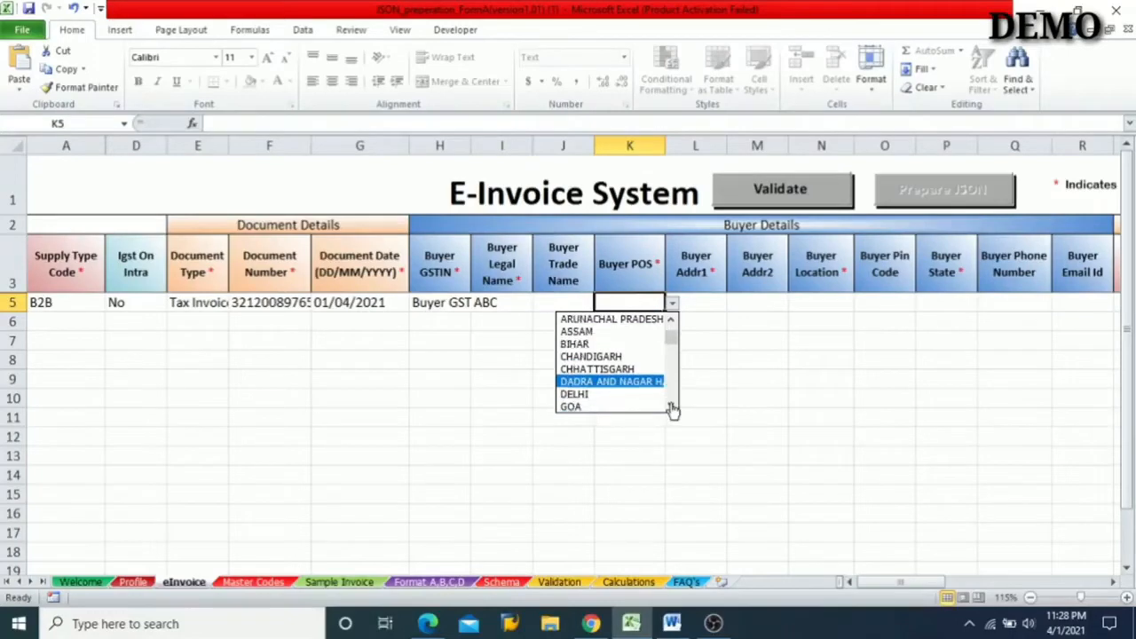
{"action": "left_click", "coordinate": [672, 406]}
{"action": "left_click", "coordinate": [672, 407]}
{"action": "left_click", "coordinate": [672, 406]}
{"action": "left_click", "coordinate": [672, 407]}
{"action": "left_click", "coordinate": [672, 407]}
{"action": "left_click", "coordinate": [672, 407]}
{"action": "left_click", "coordinate": [672, 406]}
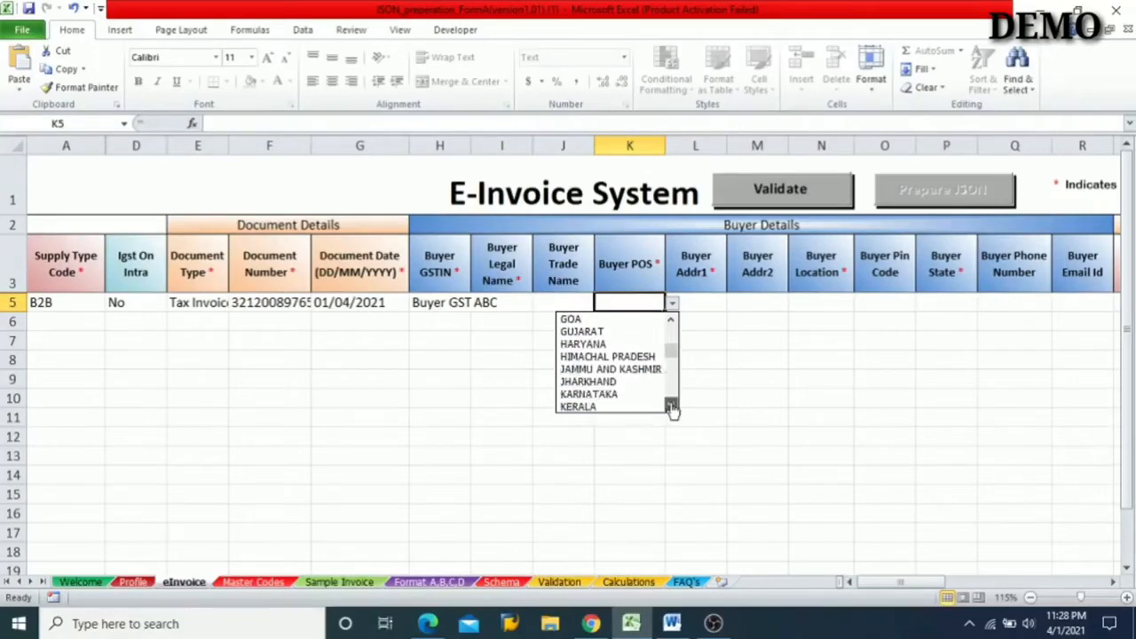
{"action": "left_click", "coordinate": [672, 406]}
{"action": "left_click", "coordinate": [672, 407]}
{"action": "left_click", "coordinate": [672, 407]}
{"action": "left_click", "coordinate": [672, 406]}
{"action": "left_click", "coordinate": [672, 407]}
{"action": "left_click", "coordinate": [672, 407]}
{"action": "left_click", "coordinate": [615, 371]}
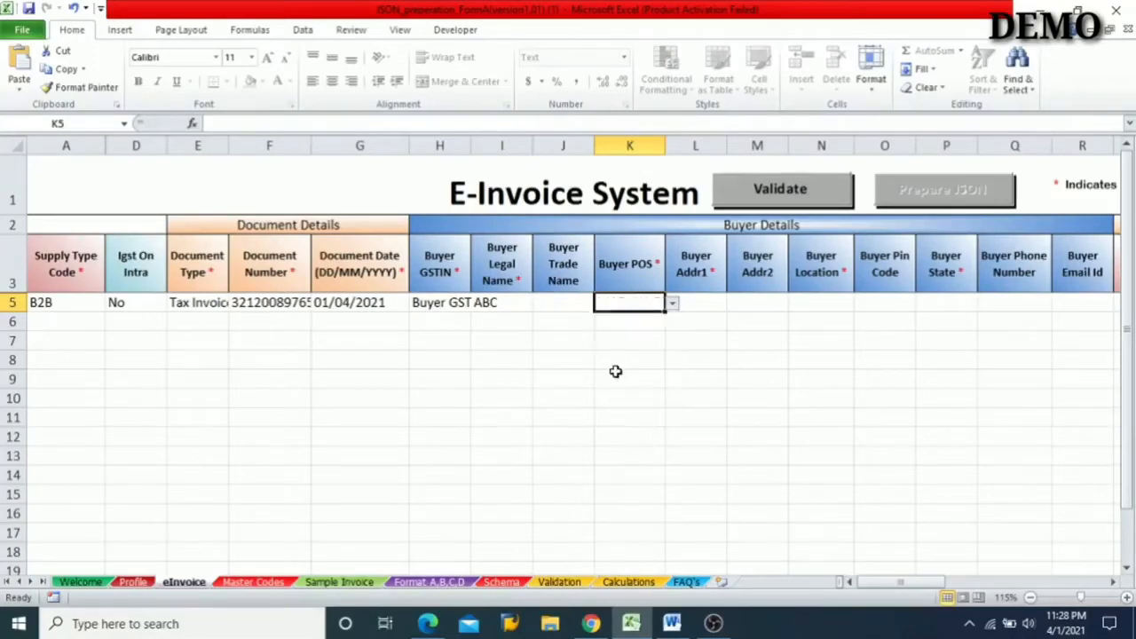
- Choose MADHYA PRADESH for row 5's Buyer Addr1
{"action": "left_click", "coordinate": [715, 310]}
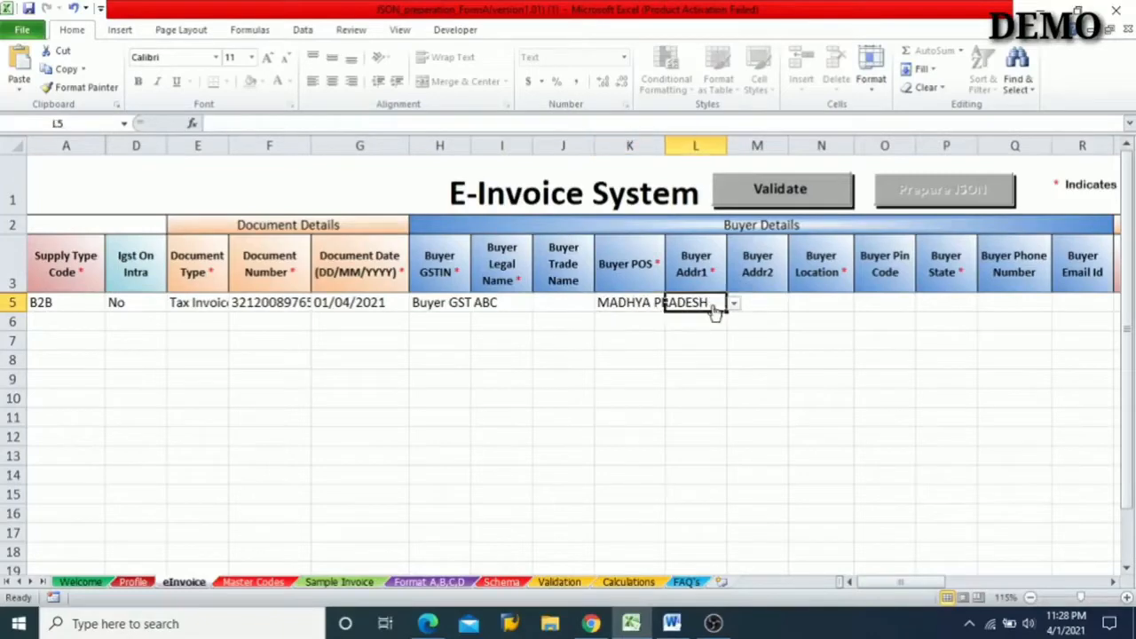
{"action": "left_click", "coordinate": [734, 305]}
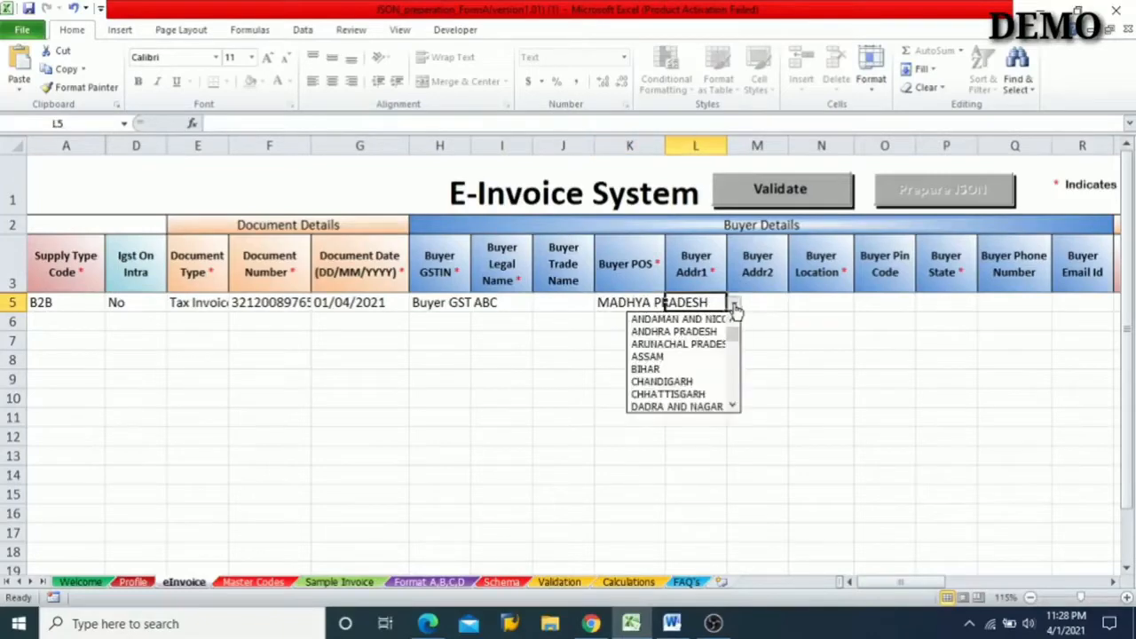
{"action": "left_click", "coordinate": [733, 407]}
{"action": "left_click", "coordinate": [733, 407]}
{"action": "left_click", "coordinate": [733, 406]}
{"action": "left_click", "coordinate": [733, 407]}
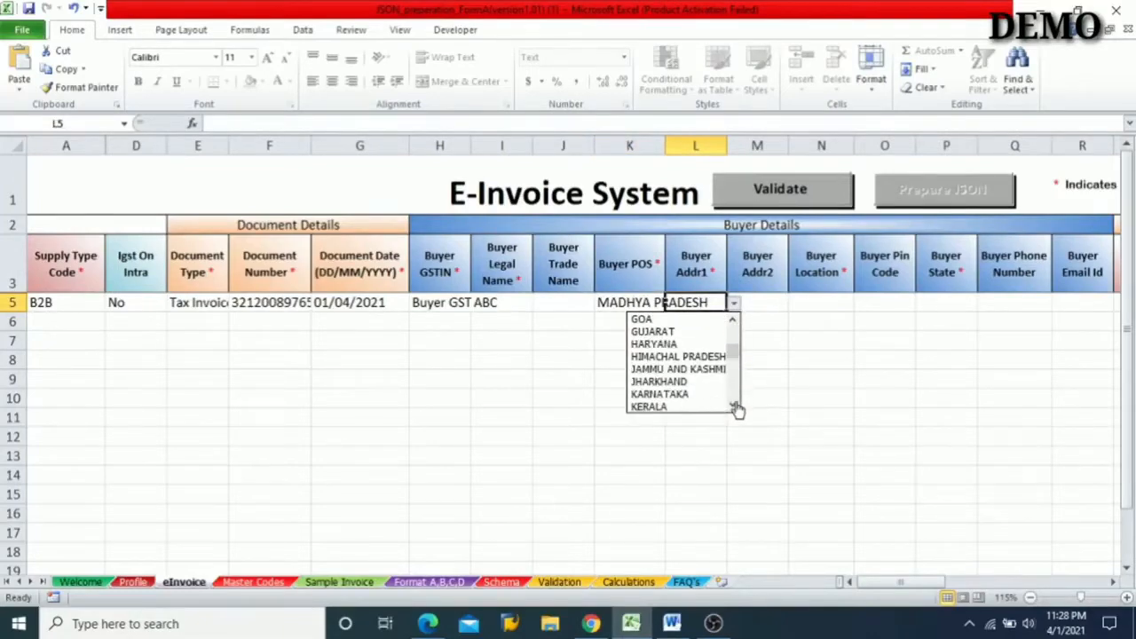
{"action": "left_click", "coordinate": [734, 406]}
{"action": "left_click", "coordinate": [733, 407]}
{"action": "left_click", "coordinate": [733, 407]}
{"action": "left_click", "coordinate": [733, 406]}
{"action": "left_click", "coordinate": [733, 406]}
{"action": "left_click", "coordinate": [702, 380]}
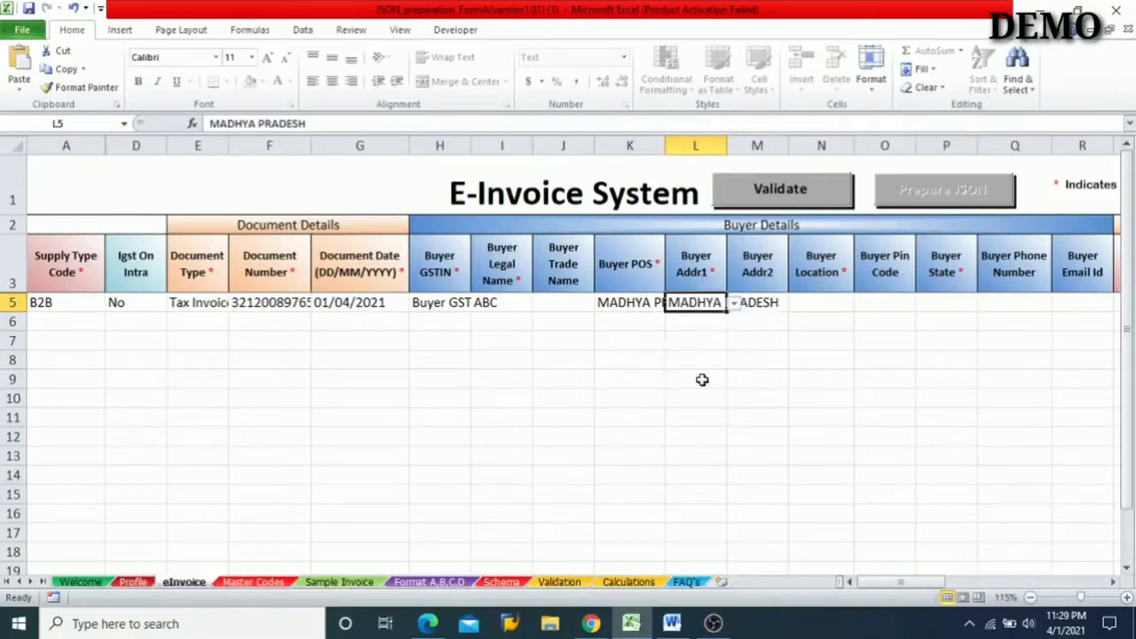
- Try to enter BHOPAL as the Buyer Location in row 5
{"action": "left_click", "coordinate": [824, 302]}
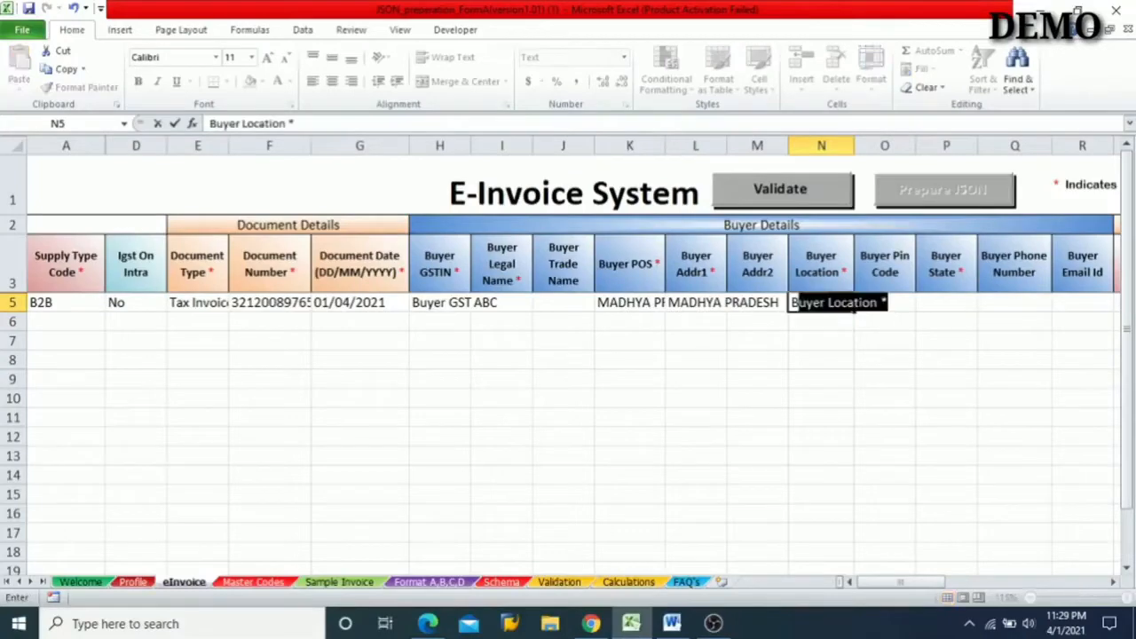
{"action": "type", "text": "BHOP"}
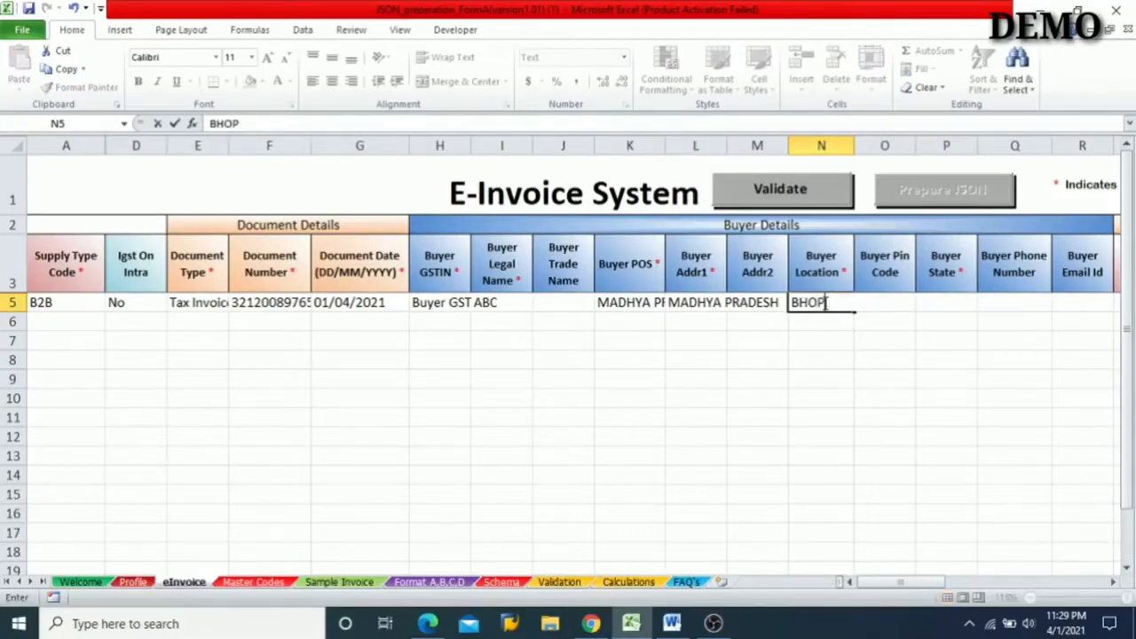
{"action": "type", "text": "AL"}
{"action": "left_click", "coordinate": [897, 303]}
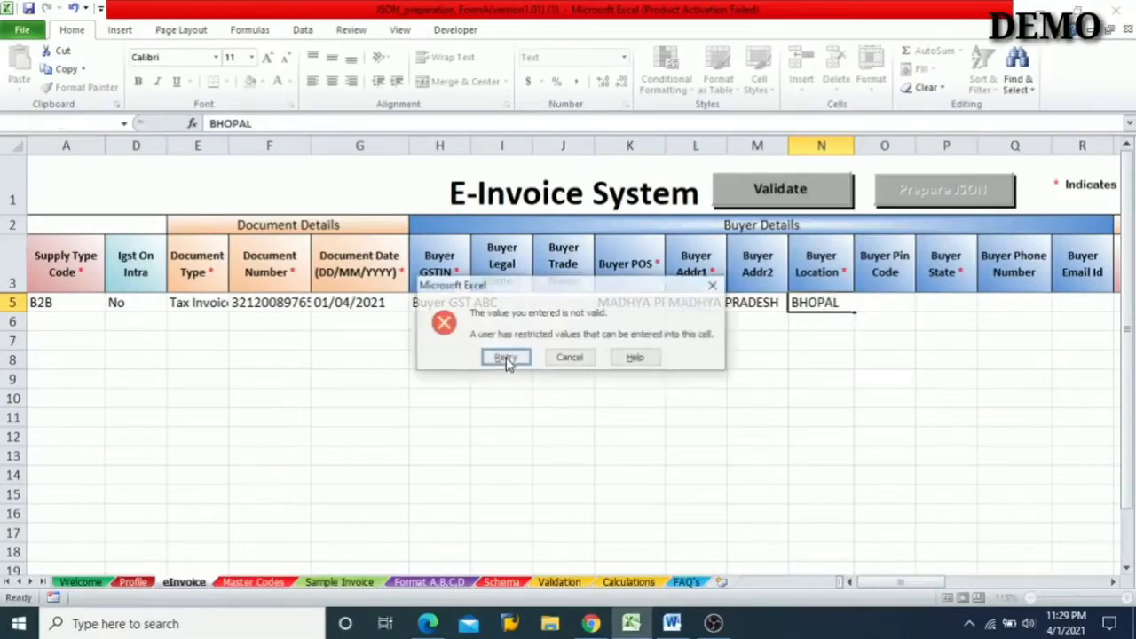
{"action": "left_click", "coordinate": [559, 356]}
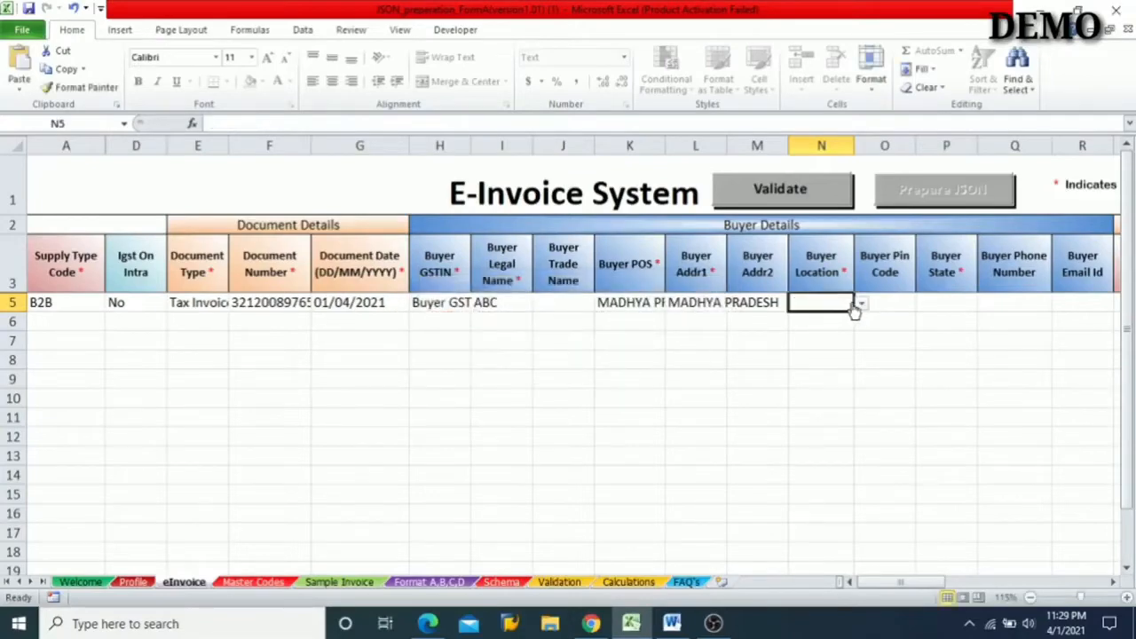
{"action": "left_click", "coordinate": [860, 304]}
{"action": "left_click", "coordinate": [860, 406]}
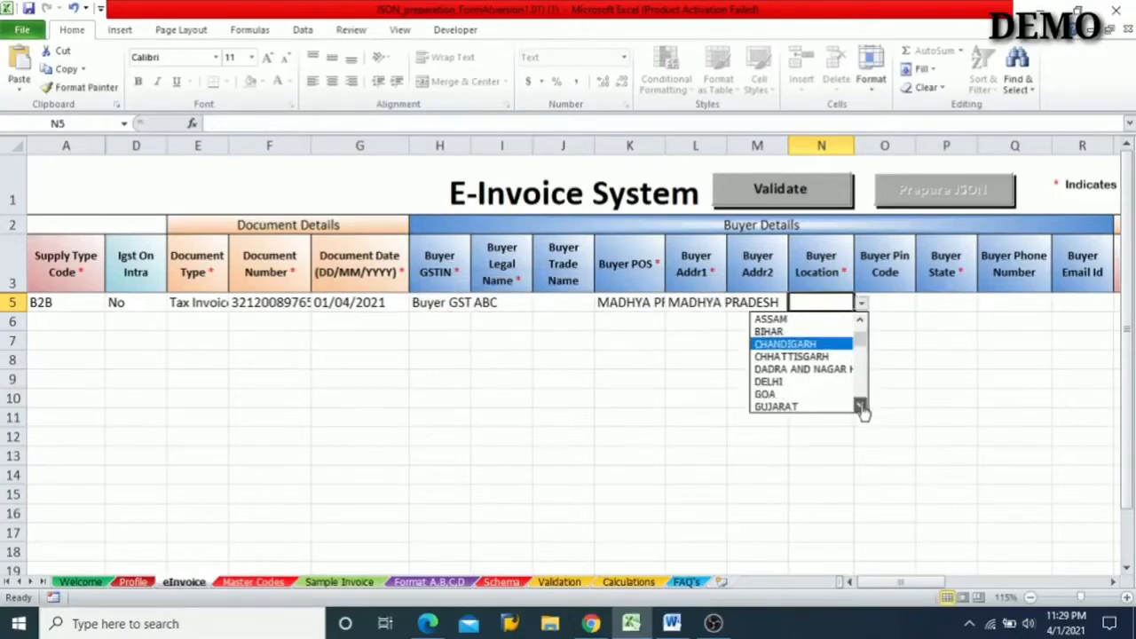
{"action": "left_click", "coordinate": [860, 406]}
{"action": "left_click", "coordinate": [860, 406]}
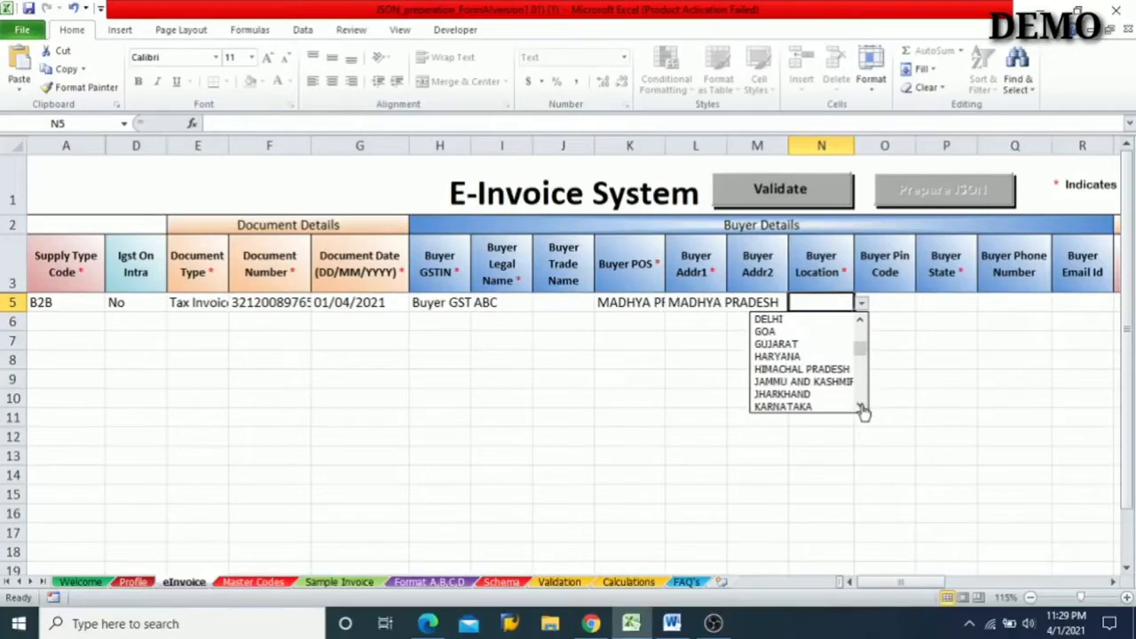
{"action": "key", "text": "Escape"}
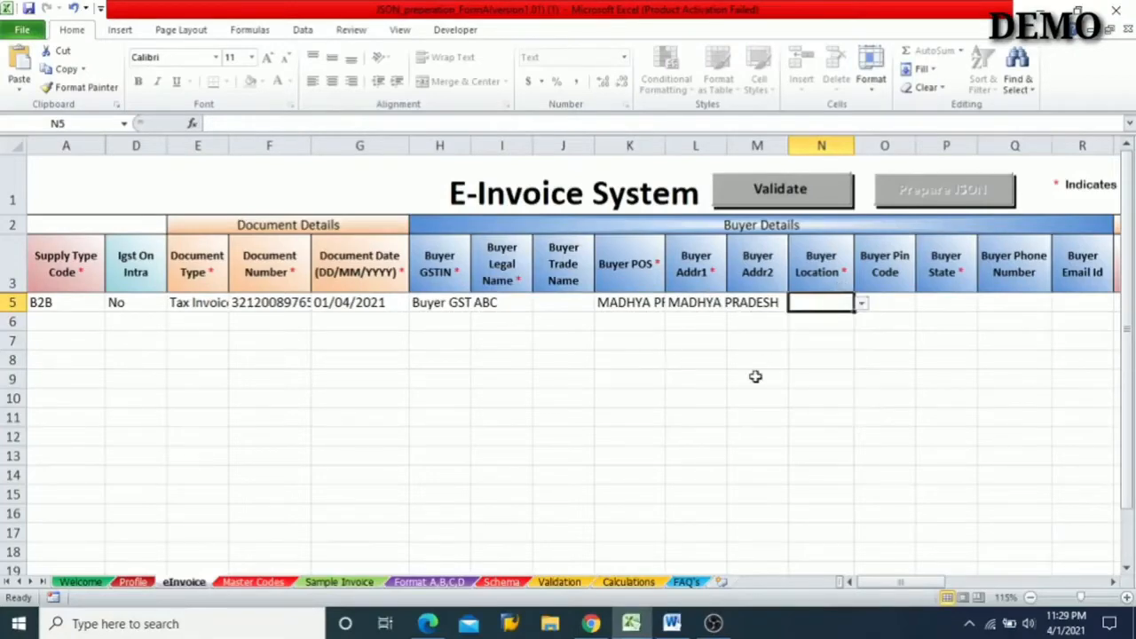
- Try BHOPAL once more as row 5's Buyer Location and discard the entry
{"action": "type", "text": "BHOP"}
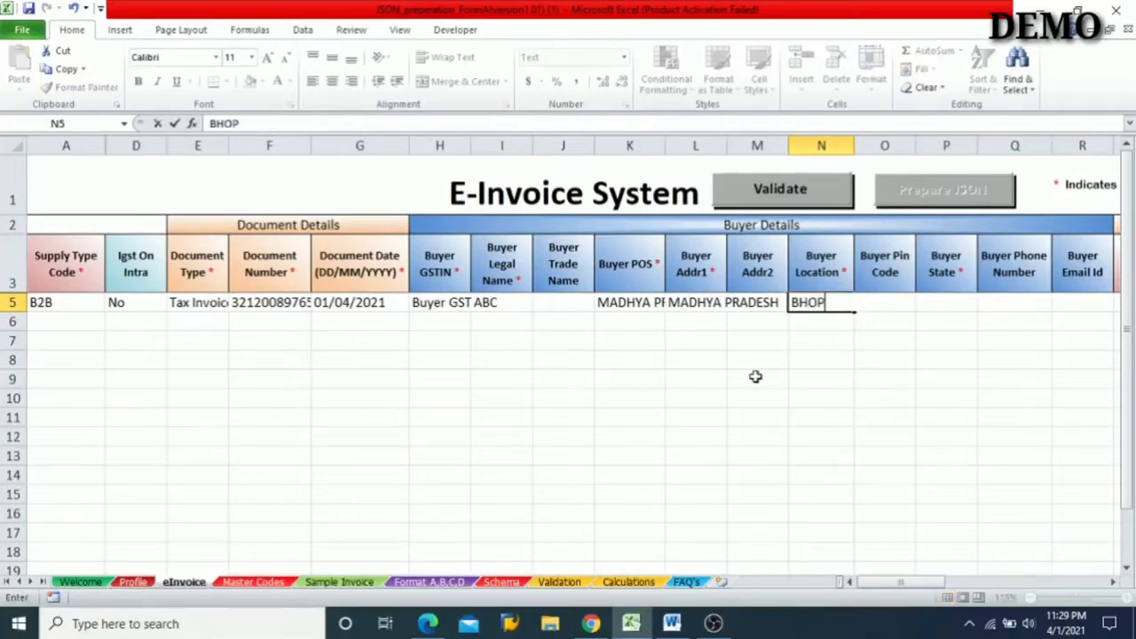
{"action": "type", "text": "AL"}
{"action": "key", "text": "Return"}
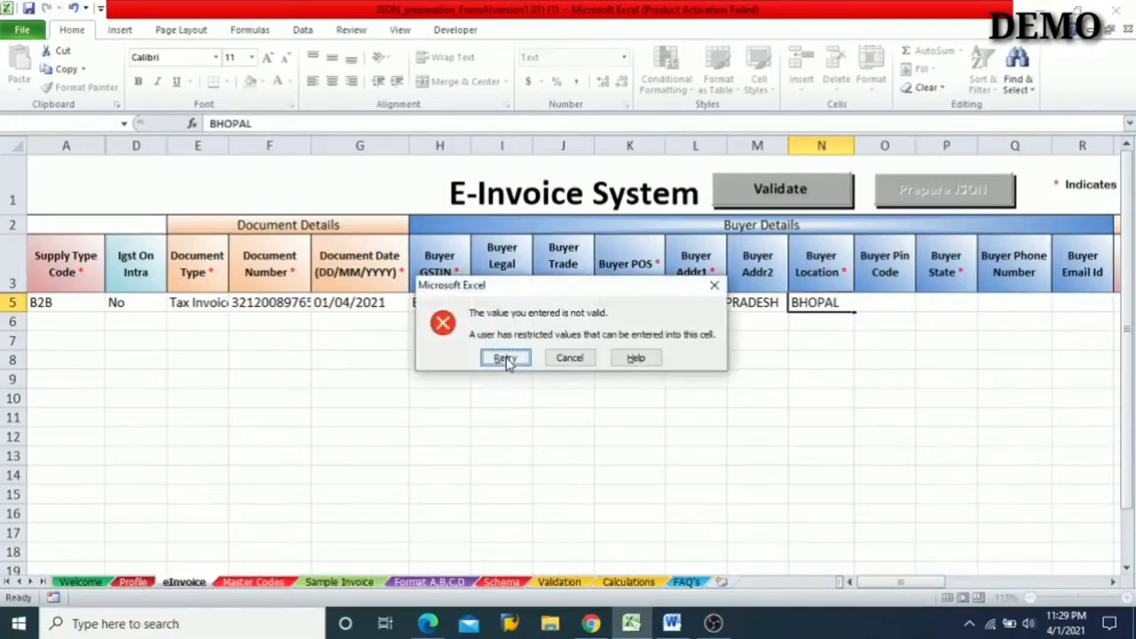
{"action": "left_click", "coordinate": [555, 357]}
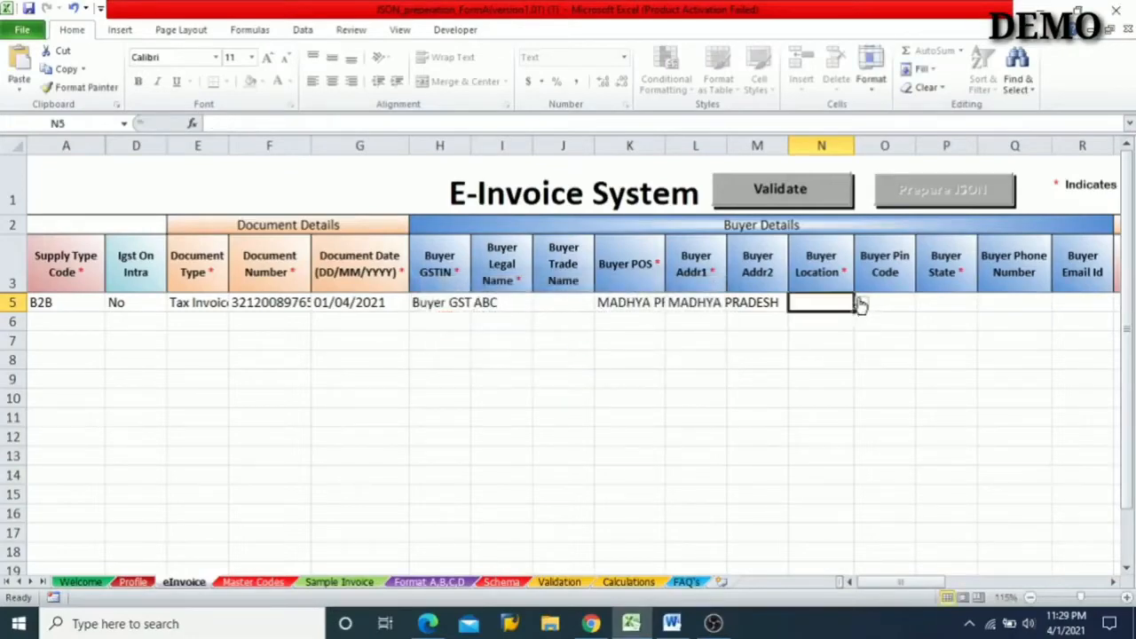
- Choose MADHYA PRADESH for row 5's Buyer Location from the state choices
{"action": "left_click", "coordinate": [860, 303]}
{"action": "left_click", "coordinate": [860, 407]}
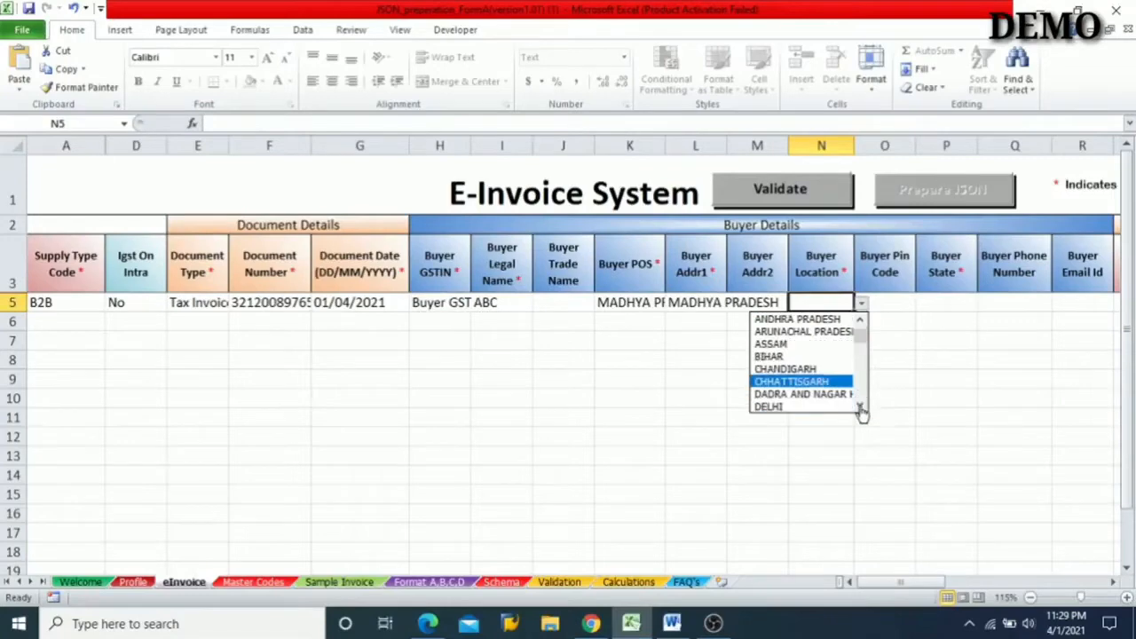
{"action": "left_click", "coordinate": [861, 409]}
{"action": "left_click", "coordinate": [860, 408]}
{"action": "left_click", "coordinate": [860, 408]}
{"action": "left_click", "coordinate": [860, 408]}
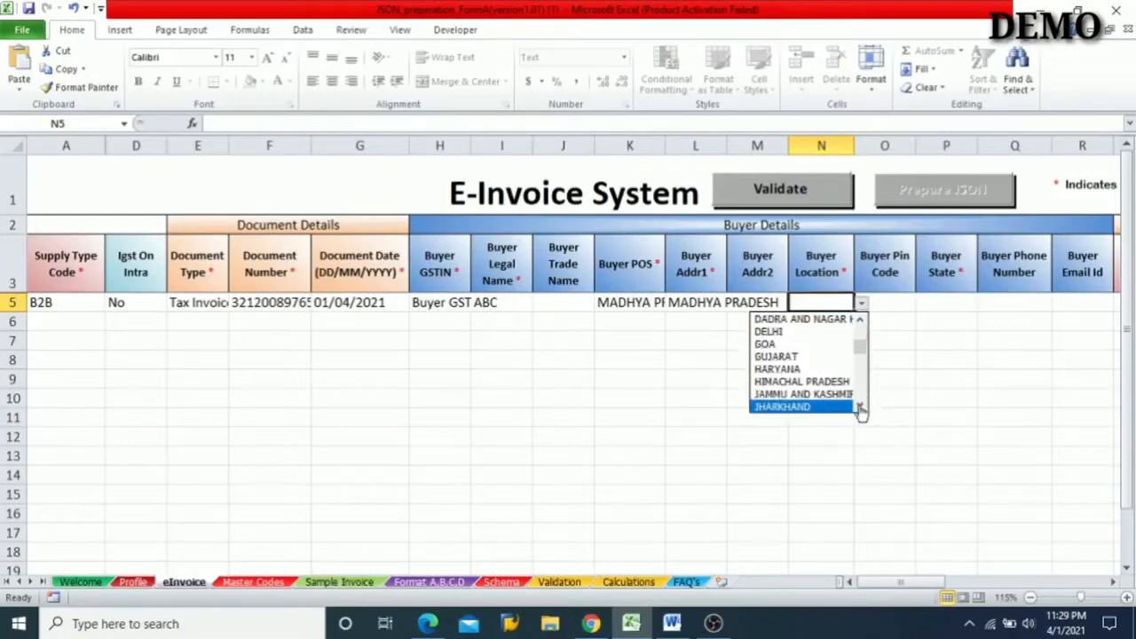
{"action": "left_click", "coordinate": [860, 407]}
{"action": "left_click", "coordinate": [860, 407]}
{"action": "left_click", "coordinate": [860, 408]}
{"action": "left_click", "coordinate": [860, 407]}
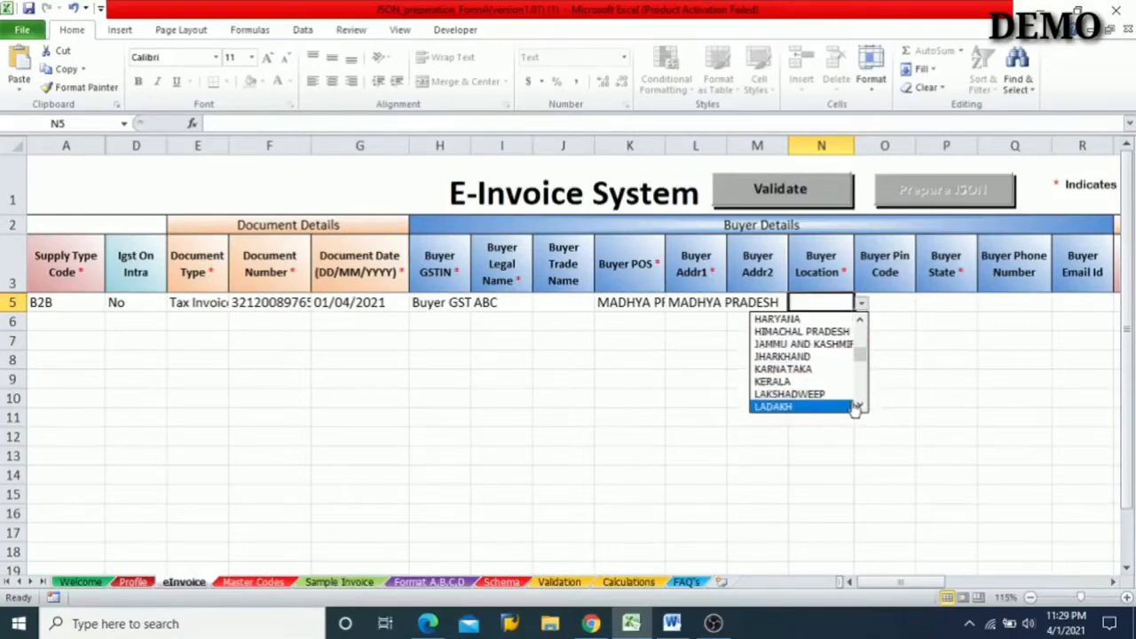
{"action": "left_click", "coordinate": [860, 407]}
{"action": "left_click", "coordinate": [860, 408]}
{"action": "left_click", "coordinate": [861, 408]}
{"action": "left_click", "coordinate": [823, 380]}
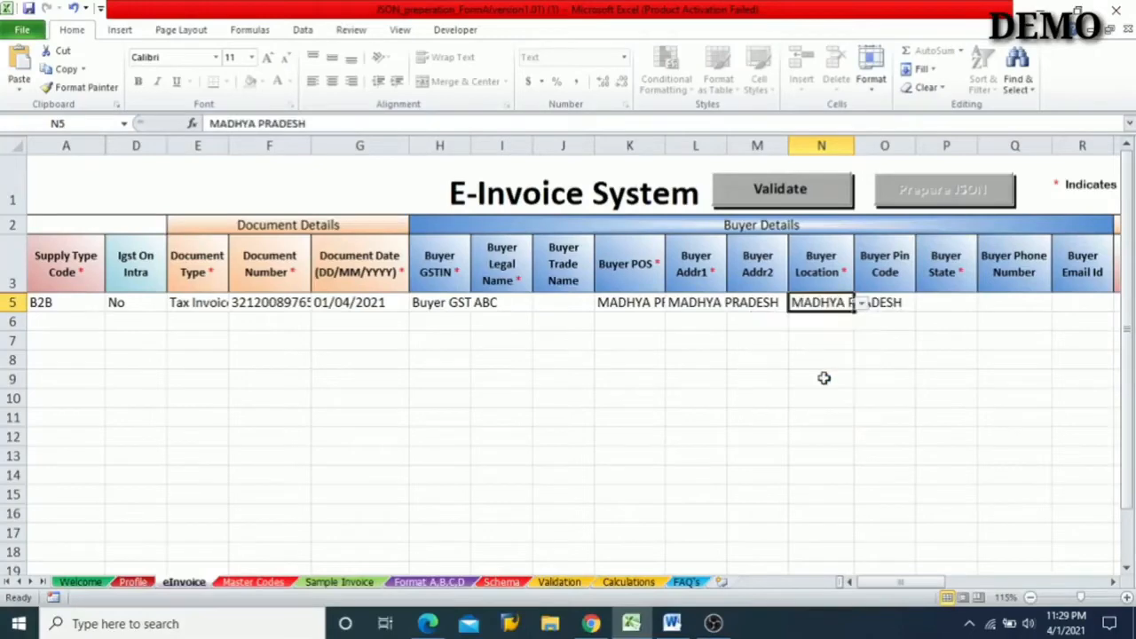
- Enter the buyer's six-digit postal code as row 5's Buyer Pin Code
{"action": "left_click", "coordinate": [901, 305]}
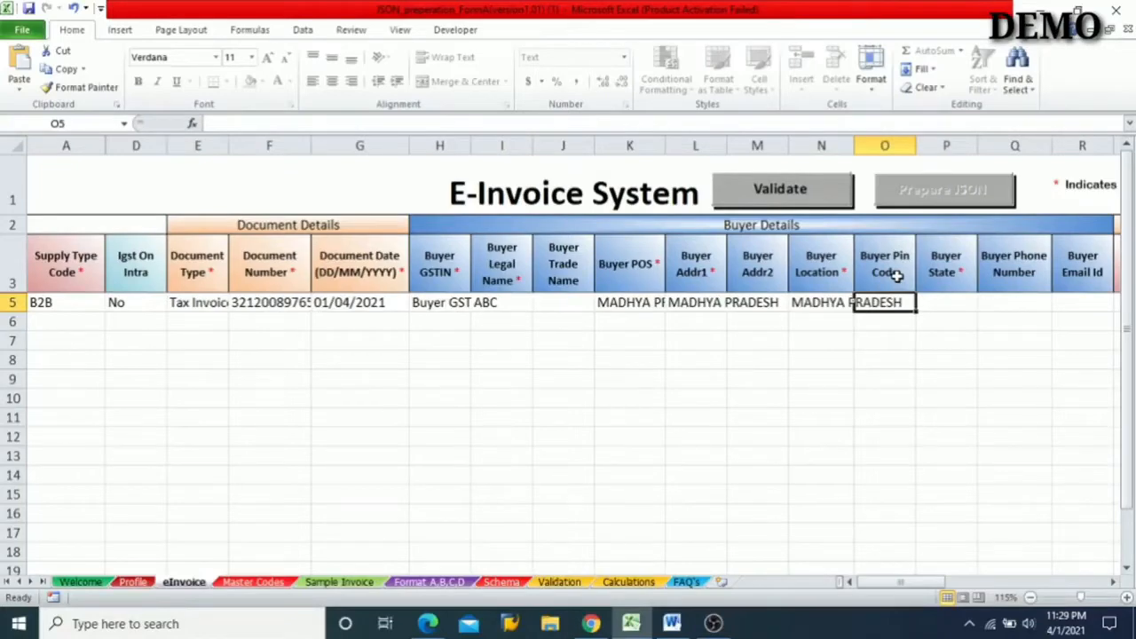
{"action": "type", "text": "46"}
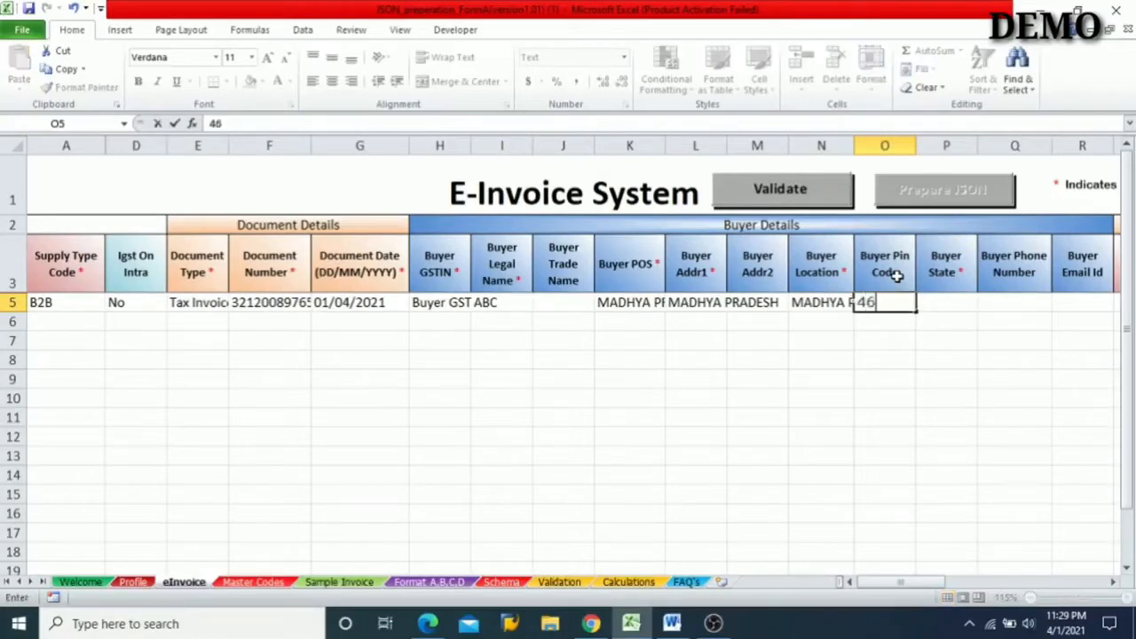
{"action": "type", "text": "2022"}
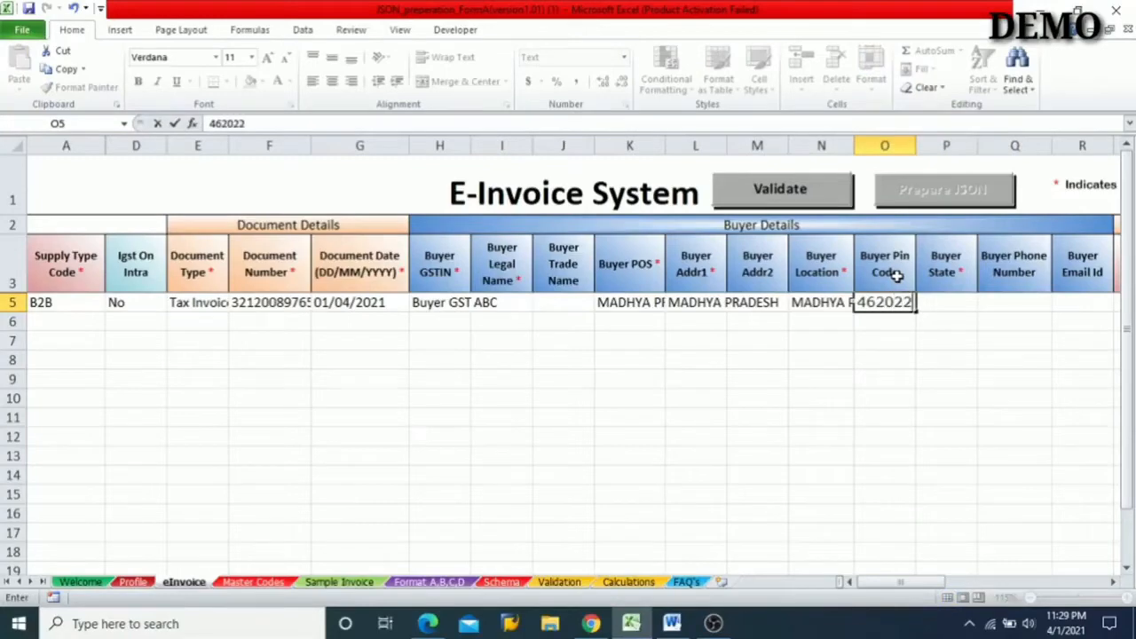
{"action": "key", "text": "Tab"}
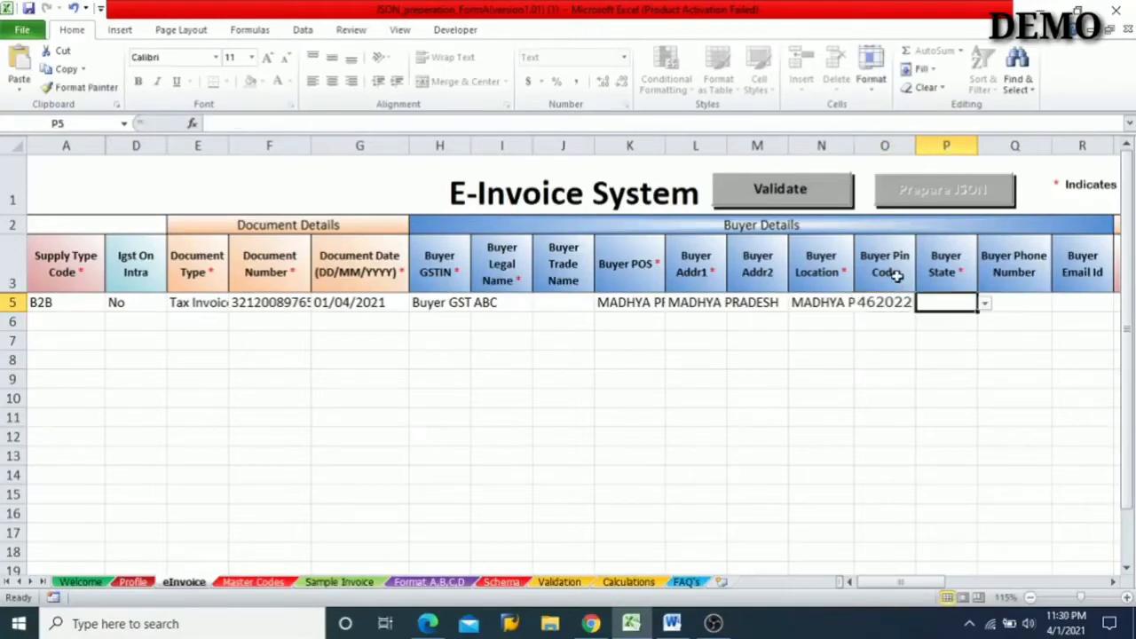
- Set row 5's Buyer State to MADHYA PRADESH
{"action": "left_click", "coordinate": [986, 304]}
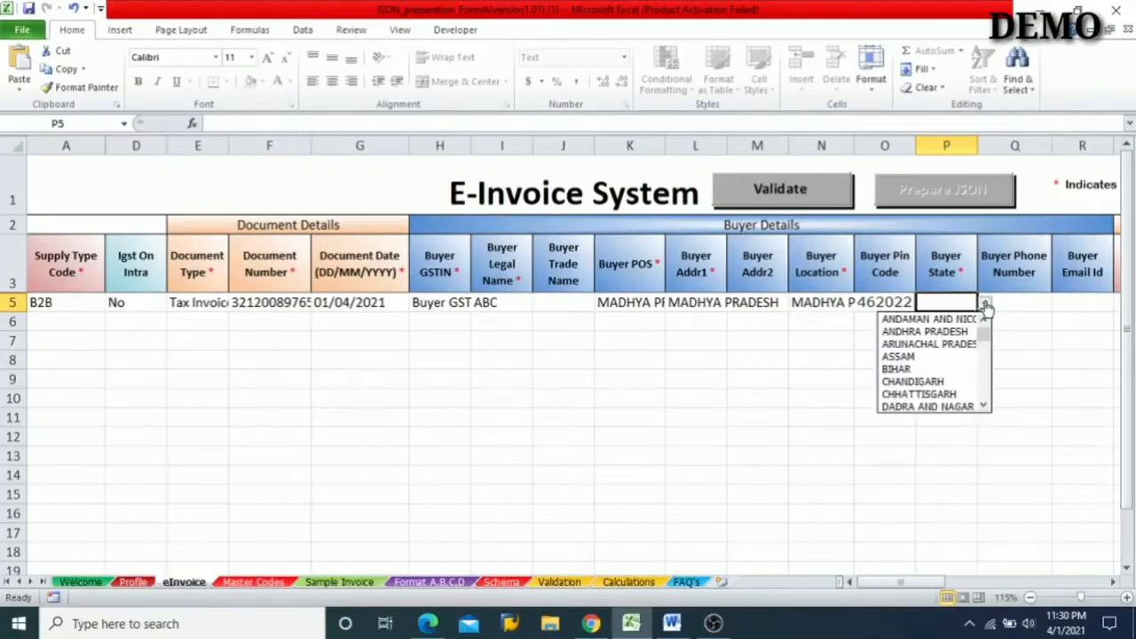
{"action": "left_click", "coordinate": [984, 406]}
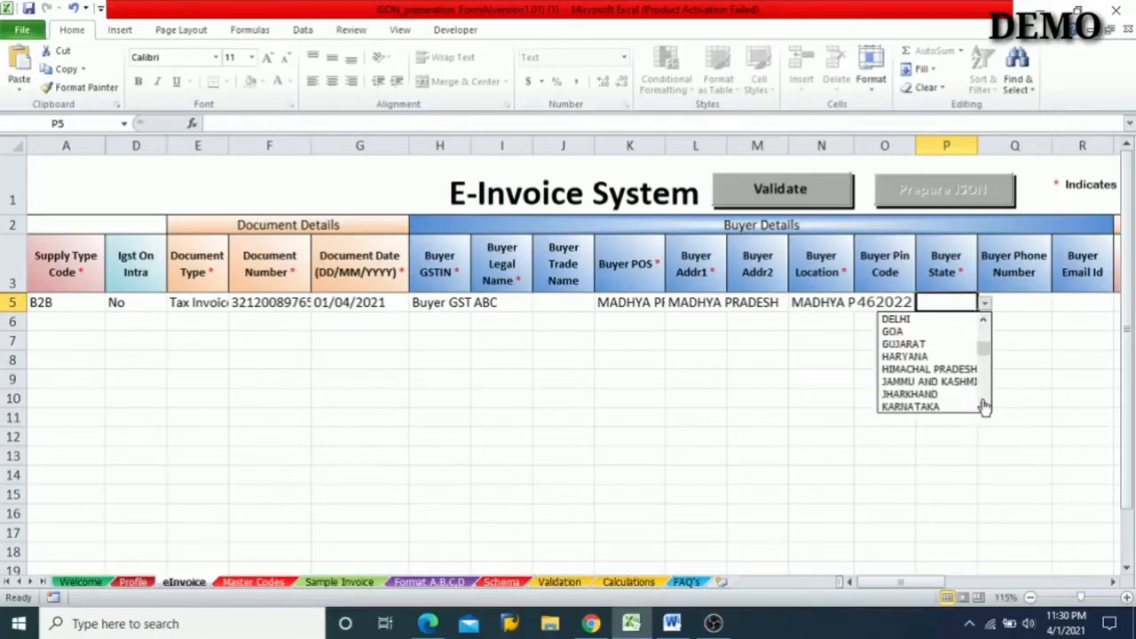
{"action": "left_click", "coordinate": [983, 405]}
{"action": "left_click", "coordinate": [983, 406]}
{"action": "left_click", "coordinate": [984, 406]}
{"action": "left_click", "coordinate": [983, 406]}
{"action": "left_click", "coordinate": [983, 406]}
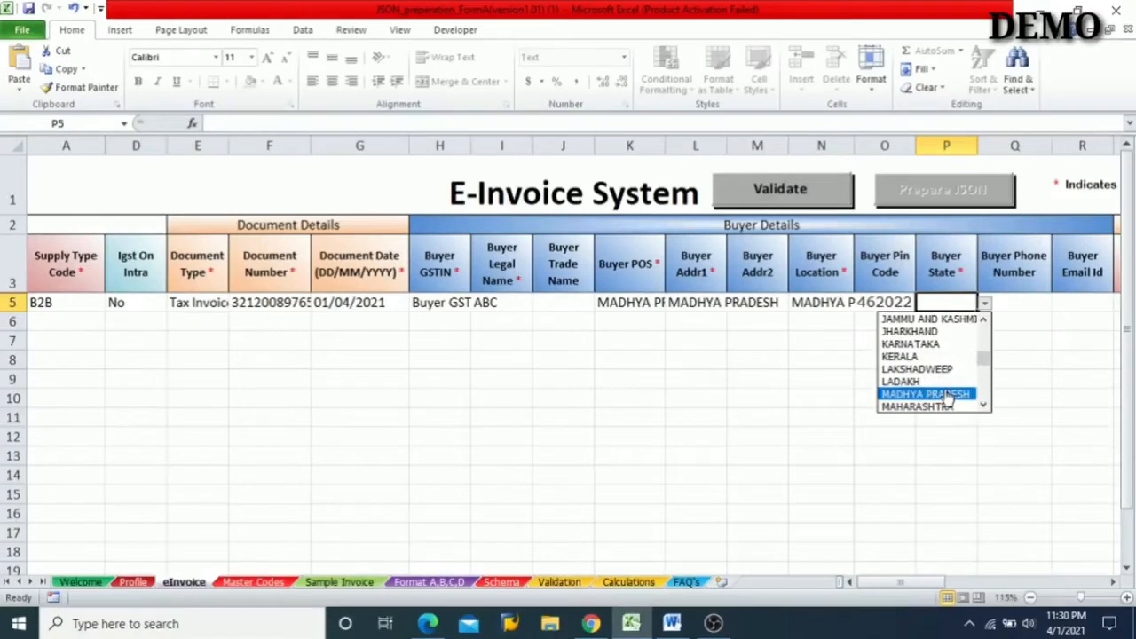
{"action": "left_click", "coordinate": [949, 395]}
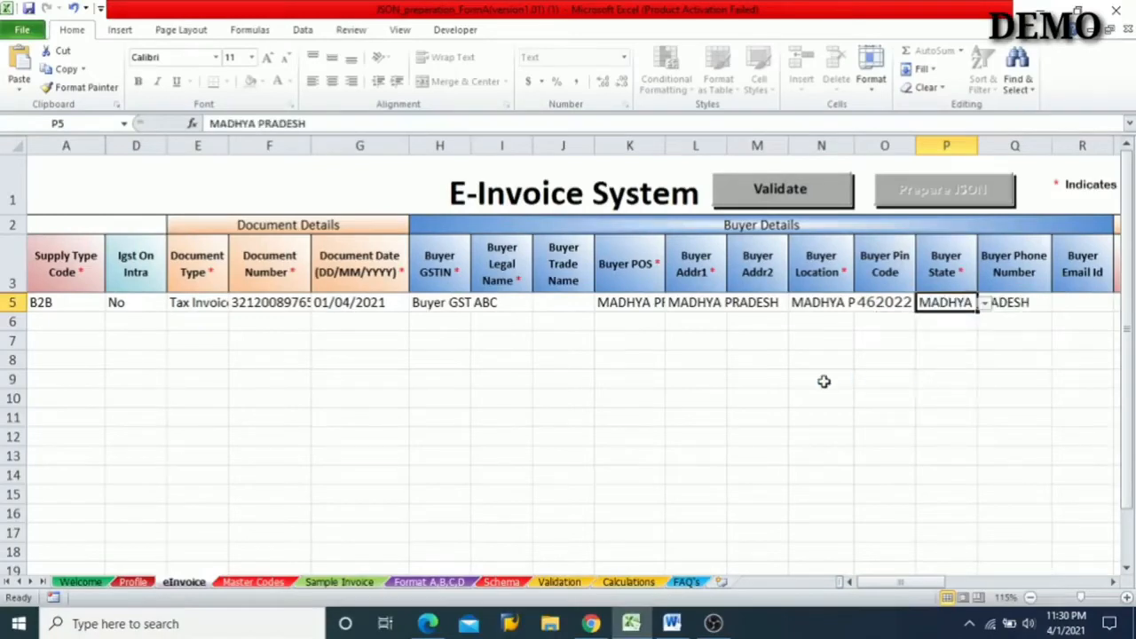
- Review row 5's entries from the Supply Type Code through the document and buyer details
{"action": "key", "text": "Right"}
{"action": "key", "text": "Right"}
{"action": "key", "text": "Left"}
{"action": "key", "text": "Left"}
{"action": "key", "text": "Left"}
{"action": "key", "text": "Left"}
{"action": "key", "text": "Left"}
{"action": "key", "text": "Left"}
{"action": "key", "text": "Left"}
{"action": "key", "text": "Left"}
{"action": "key", "text": "Left"}
{"action": "key", "text": "Left"}
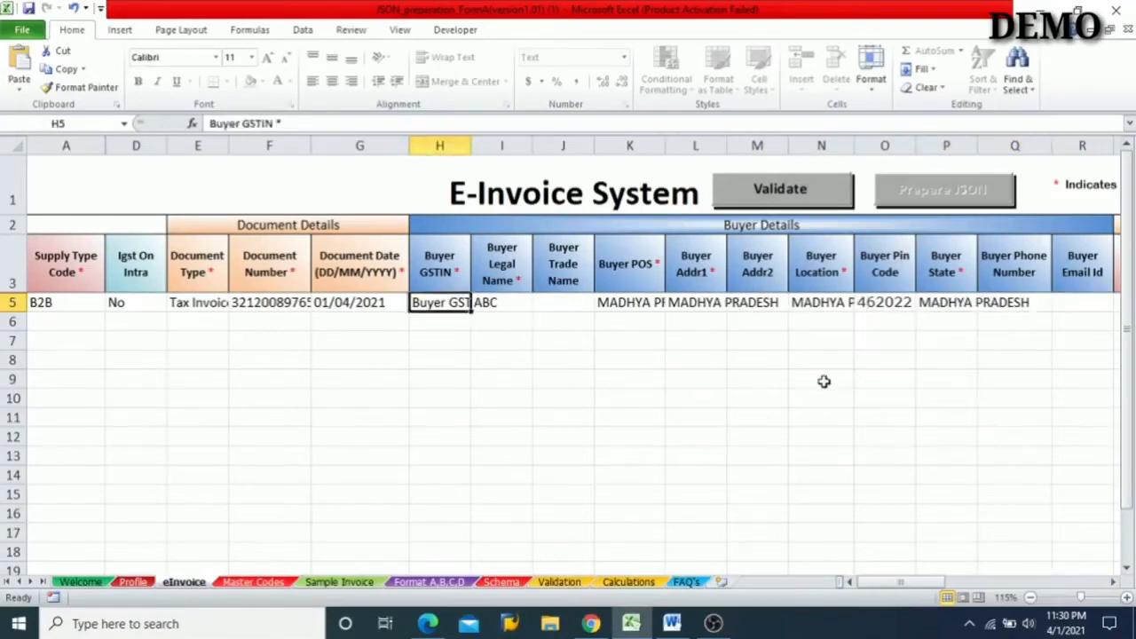
{"action": "key", "text": "Left"}
{"action": "key", "text": "Left"}
{"action": "key", "text": "Left"}
{"action": "key", "text": "Left"}
{"action": "key", "text": "Left"}
{"action": "key", "text": "Left"}
{"action": "key", "text": "Left"}
{"action": "key", "text": "Left"}
{"action": "key", "text": "Left"}
{"action": "key", "text": "Left"}
{"action": "key", "text": "Left"}
{"action": "key", "text": "Right"}
{"action": "key", "text": "Right"}
{"action": "key", "text": "Right"}
{"action": "key", "text": "Right"}
{"action": "key", "text": "Right"}
{"action": "key", "text": "Right"}
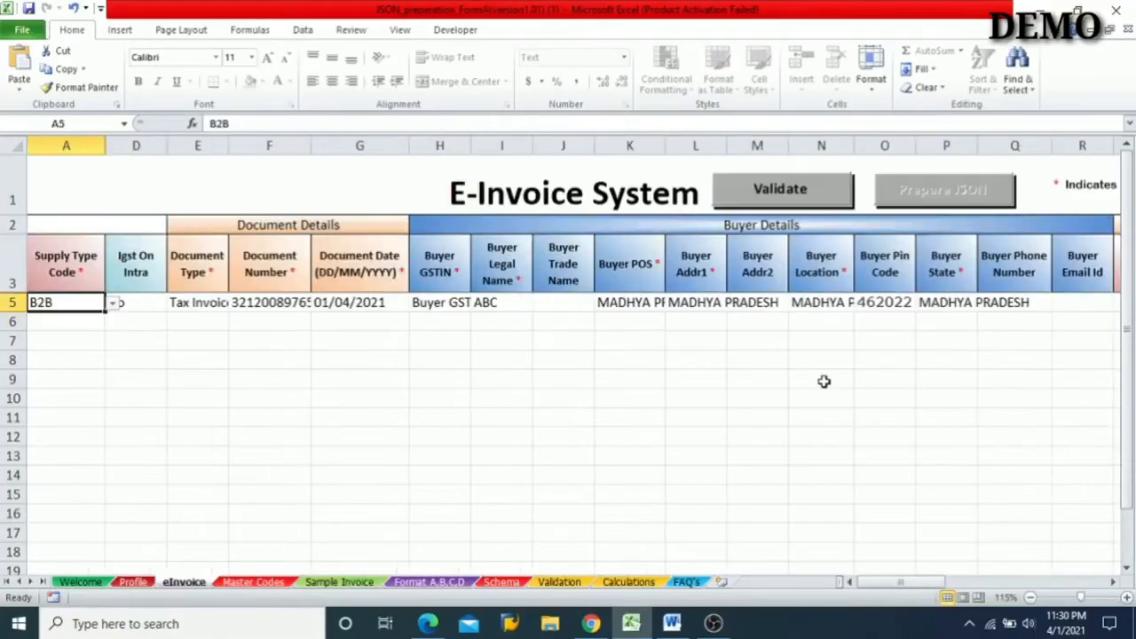
{"action": "key", "text": "Right"}
{"action": "key", "text": "Right"}
{"action": "key", "text": "Right"}
{"action": "key", "text": "Right"}
{"action": "key", "text": "Right"}
{"action": "key", "text": "Right"}
{"action": "key", "text": "Right"}
{"action": "key", "text": "Right"}
{"action": "key", "text": "Right"}
{"action": "key", "text": "Right"}
{"action": "key", "text": "Right"}
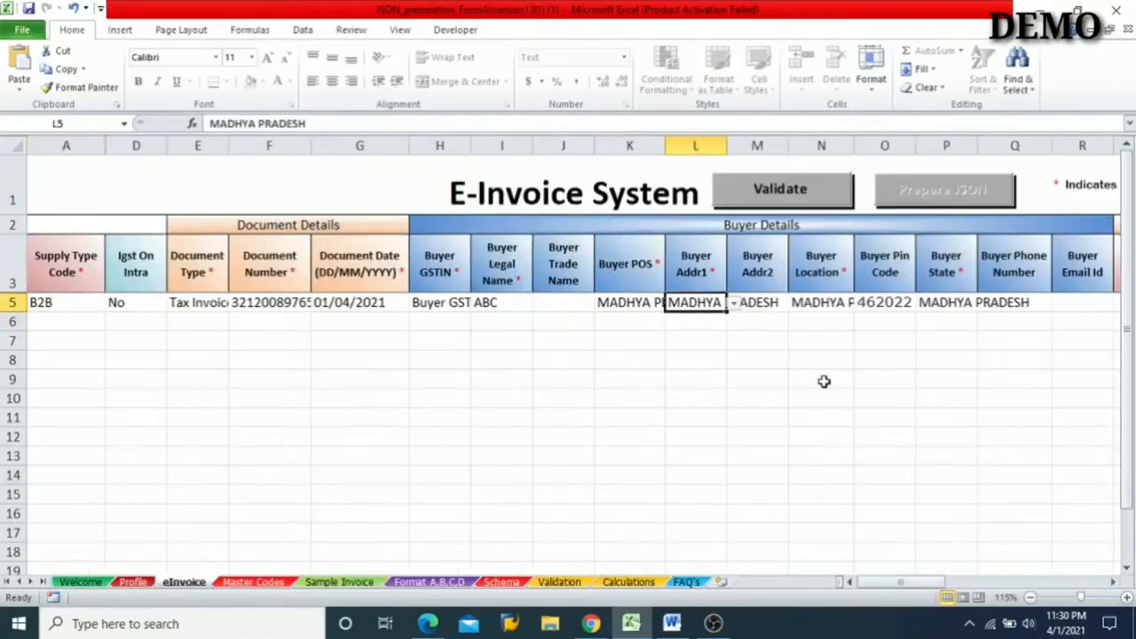
{"action": "key", "text": "Right"}
{"action": "key", "text": "Right"}
{"action": "key", "text": "Right"}
{"action": "key", "text": "Right"}
{"action": "key", "text": "Right"}
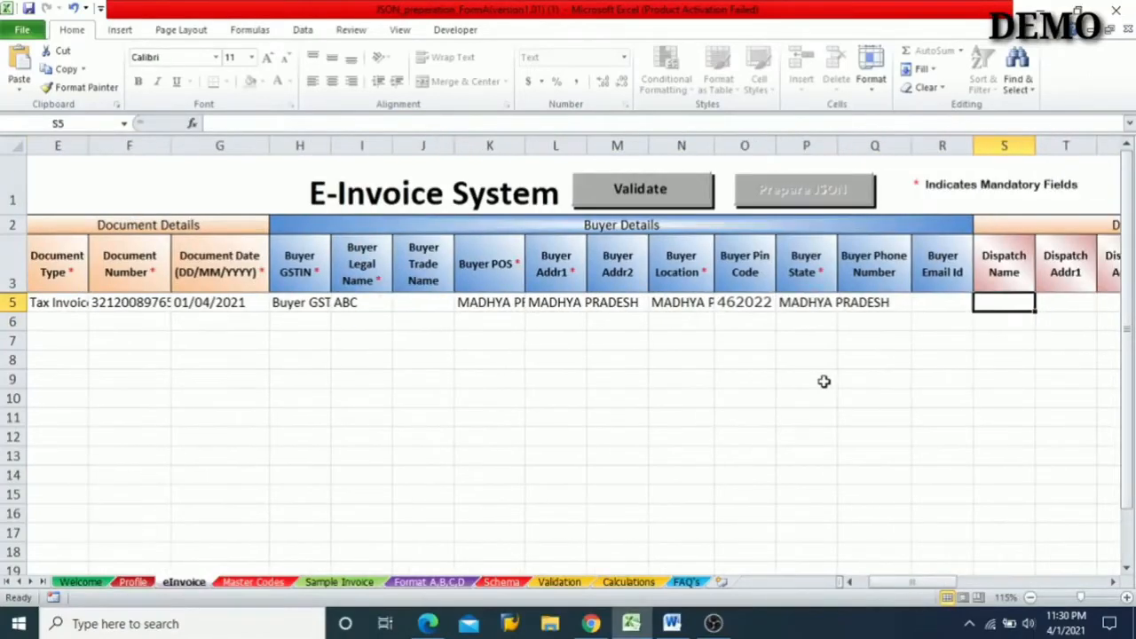
- Check which buyer contact and dispatch columns are mandatory, and return to the start of row 5
{"action": "key", "text": "Left"}
{"action": "key", "text": "Left"}
{"action": "key", "text": "Left"}
{"action": "key", "text": "Left"}
{"action": "key", "text": "Right"}
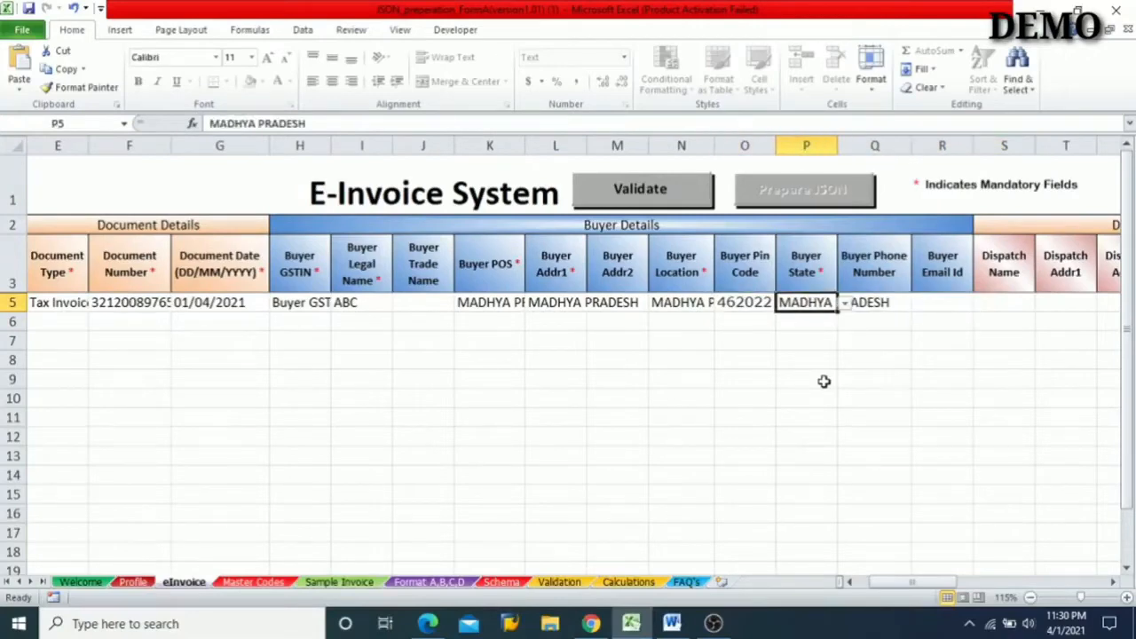
{"action": "key", "text": "Right"}
{"action": "key", "text": "Right"}
{"action": "key", "text": "Left"}
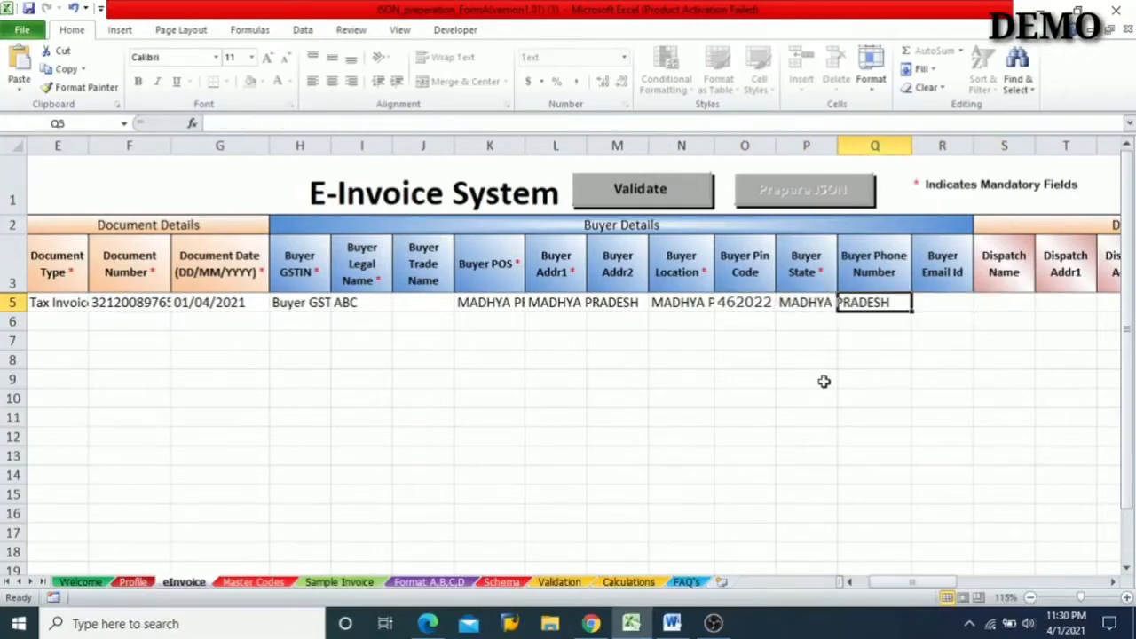
{"action": "key", "text": "Right"}
{"action": "key", "text": "Right"}
{"action": "key", "text": "Right"}
{"action": "key", "text": "Right"}
{"action": "key", "text": "Right"}
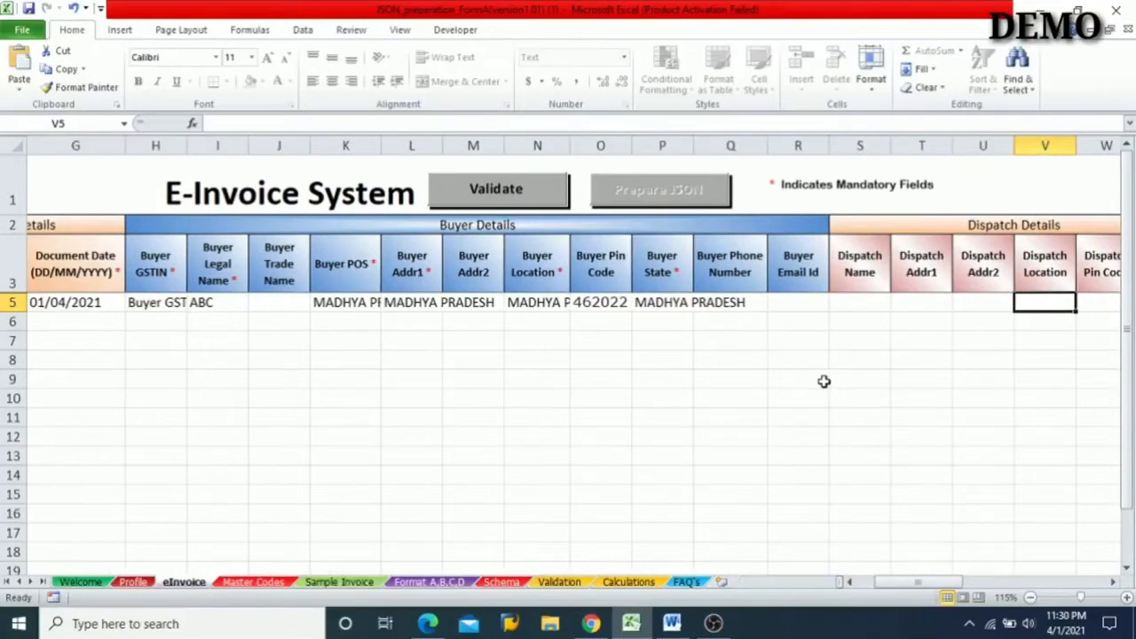
{"action": "key", "text": "Left"}
{"action": "key", "text": "Left"}
{"action": "key", "text": "Right"}
{"action": "key", "text": "Right"}
{"action": "key", "text": "Right"}
{"action": "key", "text": "Left"}
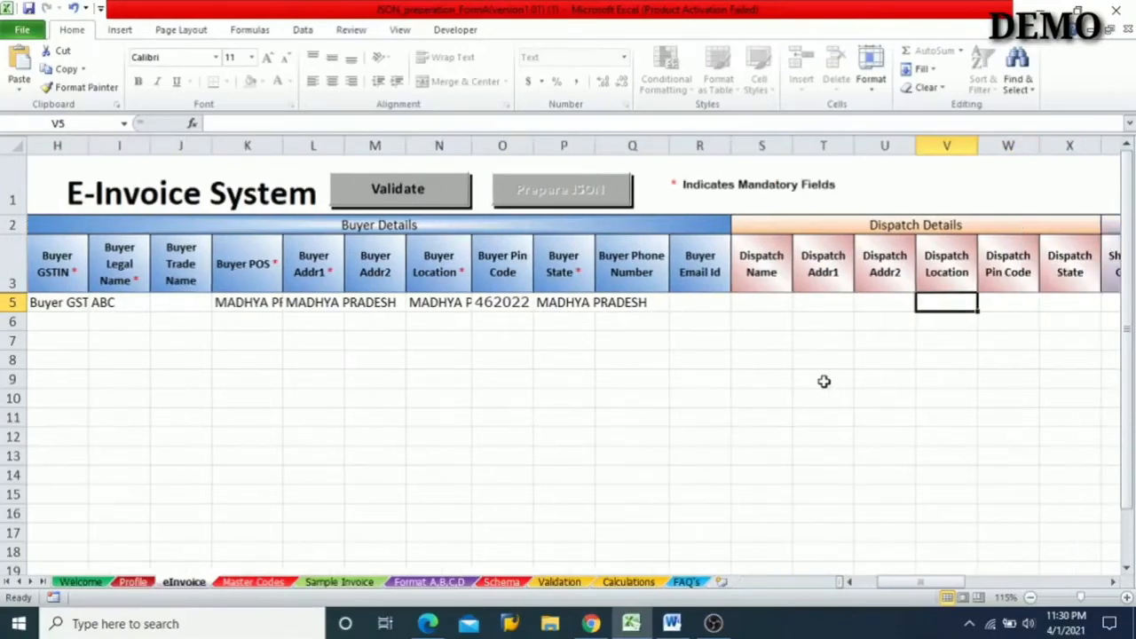
{"action": "key", "text": "Left"}
{"action": "key", "text": "Left"}
{"action": "key", "text": "Left"}
{"action": "key", "text": "Left"}
{"action": "key", "text": "Left"}
{"action": "key", "text": "Left"}
{"action": "key", "text": "Left"}
{"action": "key", "text": "Left"}
{"action": "key", "text": "Left"}
{"action": "key", "text": "Left"}
{"action": "key", "text": "Left"}
{"action": "key", "text": "Left"}
{"action": "key", "text": "Left"}
{"action": "key", "text": "Left"}
{"action": "key", "text": "Left"}
{"action": "key", "text": "Left"}
{"action": "key", "text": "Left"}
{"action": "key", "text": "Left"}
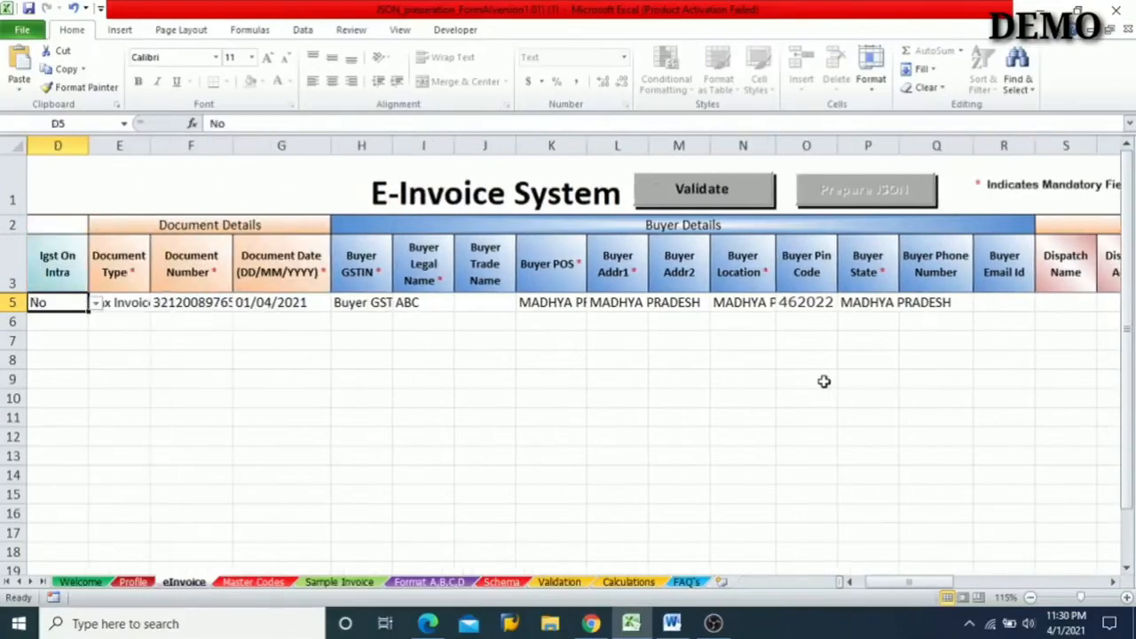
{"action": "key", "text": "Left"}
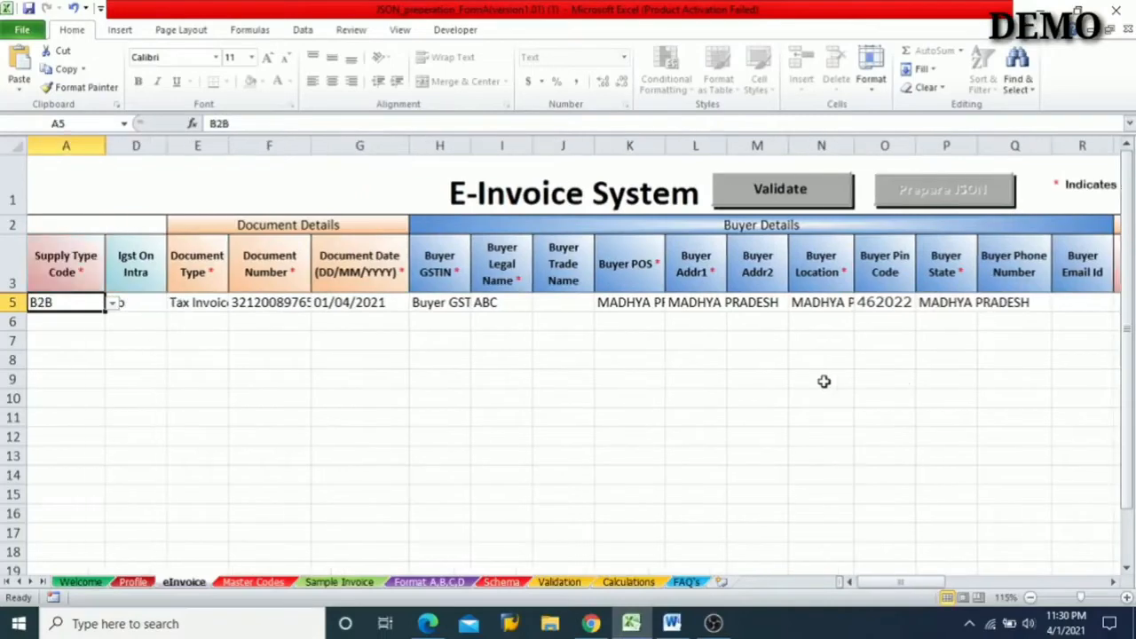
- Examine the dispatch, shipping and product columns of row 5 for mandatory fields, as far as Gross Amount
{"action": "key", "text": "Right"}
{"action": "key", "text": "Right"}
{"action": "key", "text": "Right"}
{"action": "key", "text": "Right"}
{"action": "key", "text": "Right"}
{"action": "key", "text": "Right"}
{"action": "key", "text": "Right"}
{"action": "key", "text": "Right"}
{"action": "key", "text": "Right"}
{"action": "key", "text": "Right"}
{"action": "key", "text": "Right"}
{"action": "key", "text": "Right"}
{"action": "key", "text": "Right"}
{"action": "key", "text": "Right"}
{"action": "key", "text": "Right"}
{"action": "key", "text": "Right"}
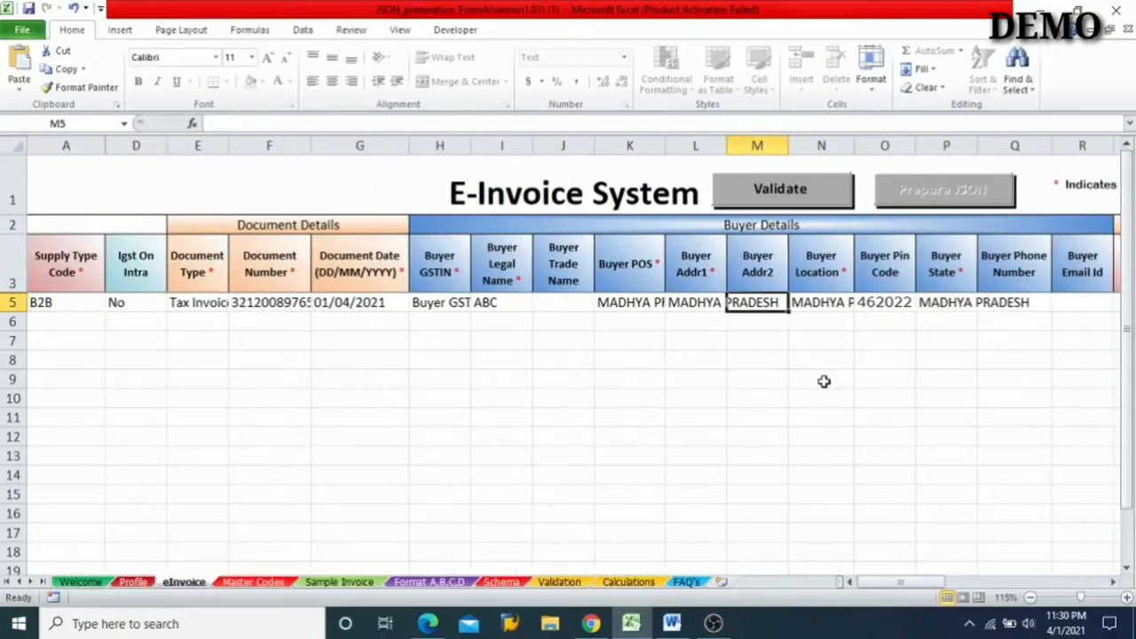
{"action": "key", "text": "Right"}
{"action": "key", "text": "Right"}
{"action": "key", "text": "Right"}
{"action": "key", "text": "Right"}
{"action": "key", "text": "Right"}
{"action": "key", "text": "Right"}
{"action": "key", "text": "Right"}
{"action": "key", "text": "Right"}
{"action": "key", "text": "Right"}
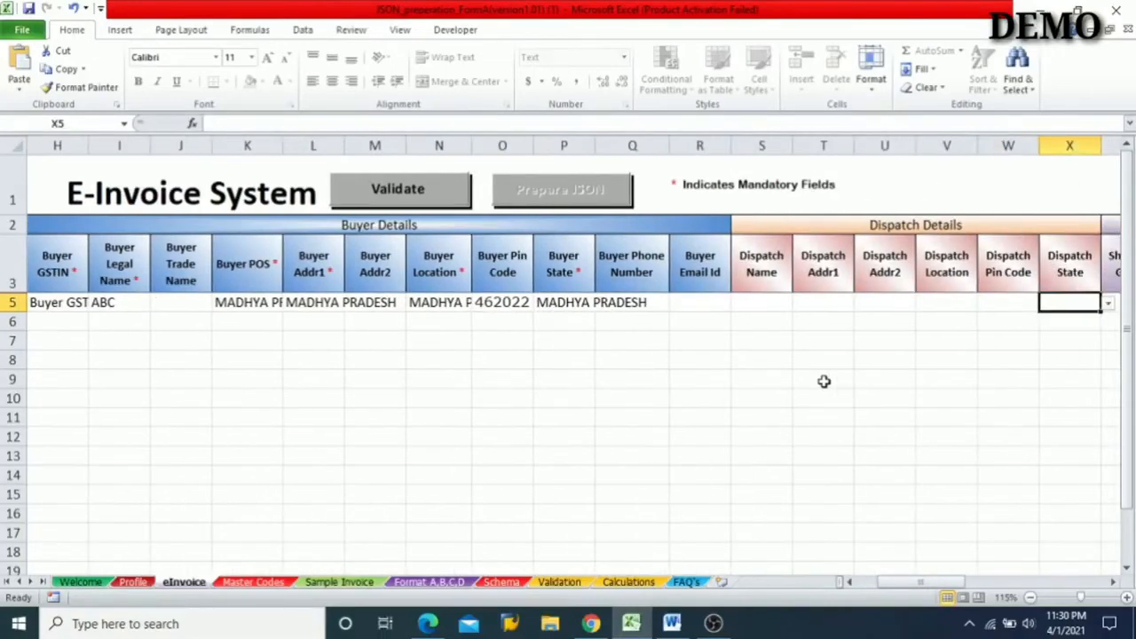
{"action": "key", "text": "Right"}
{"action": "key", "text": "Right"}
{"action": "key", "text": "Right"}
{"action": "key", "text": "Right"}
{"action": "key", "text": "Right"}
{"action": "key", "text": "Right"}
{"action": "key", "text": "Right"}
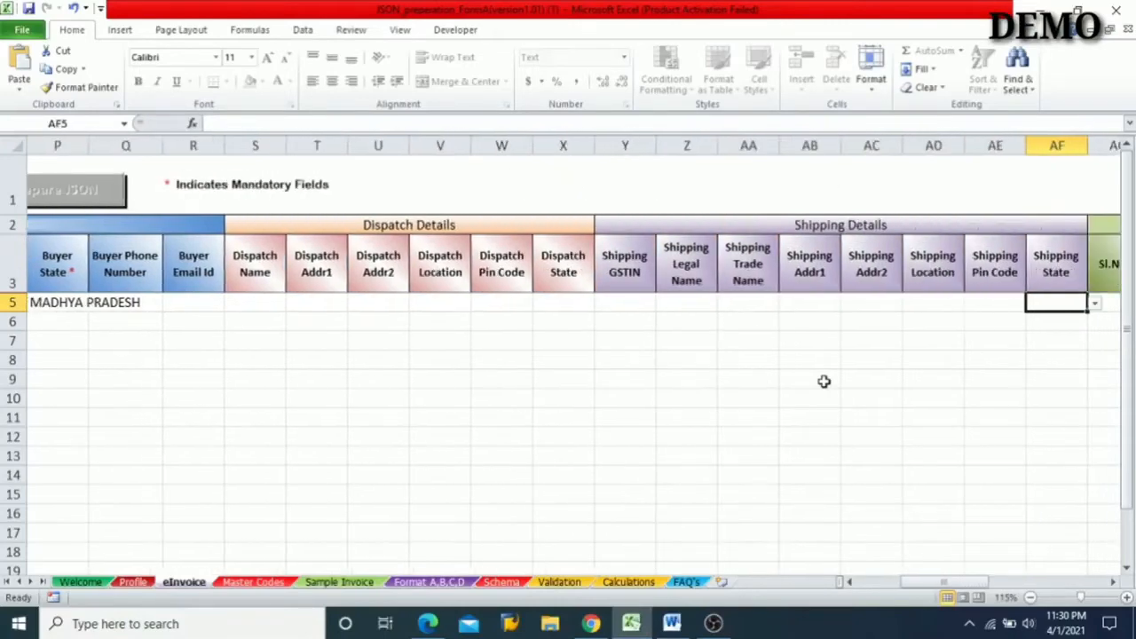
{"action": "key", "text": "Right"}
{"action": "key", "text": "Right"}
{"action": "key", "text": "Right"}
{"action": "key", "text": "Right"}
{"action": "key", "text": "Right"}
{"action": "key", "text": "Right"}
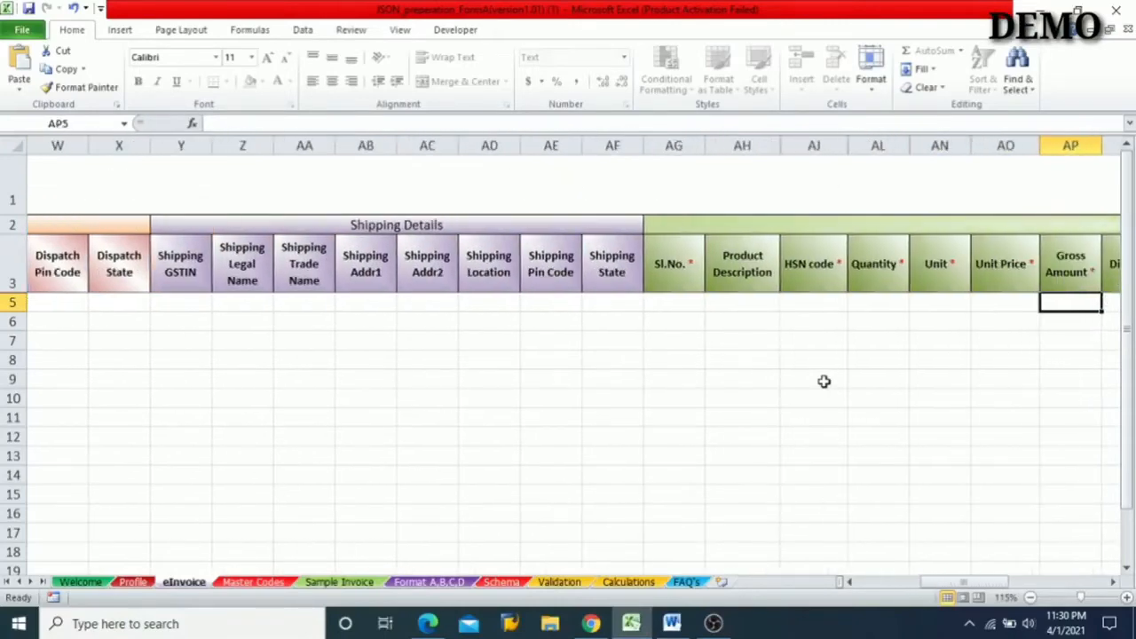
- Enter 1 as the product Sl.No. in row 5
{"action": "key", "text": "Left"}
{"action": "key", "text": "Left"}
{"action": "key", "text": "Left"}
{"action": "key", "text": "Left"}
{"action": "key", "text": "Left"}
{"action": "key", "text": "Left"}
{"action": "key", "text": "Left"}
{"action": "key", "text": "Left"}
{"action": "key", "text": "Left"}
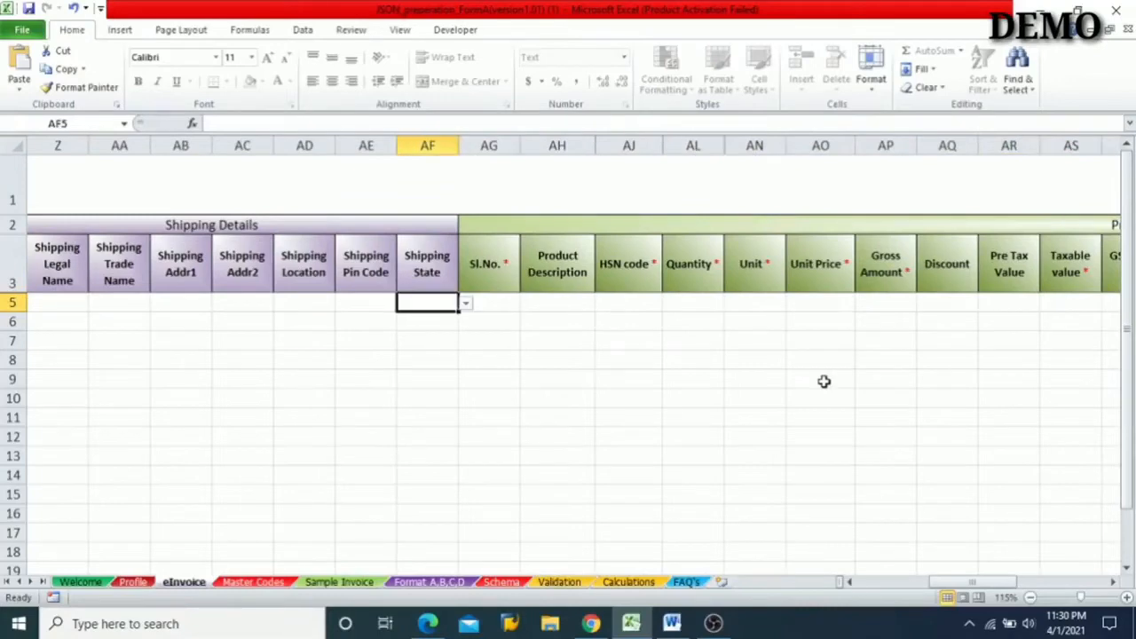
{"action": "key", "text": "Right"}
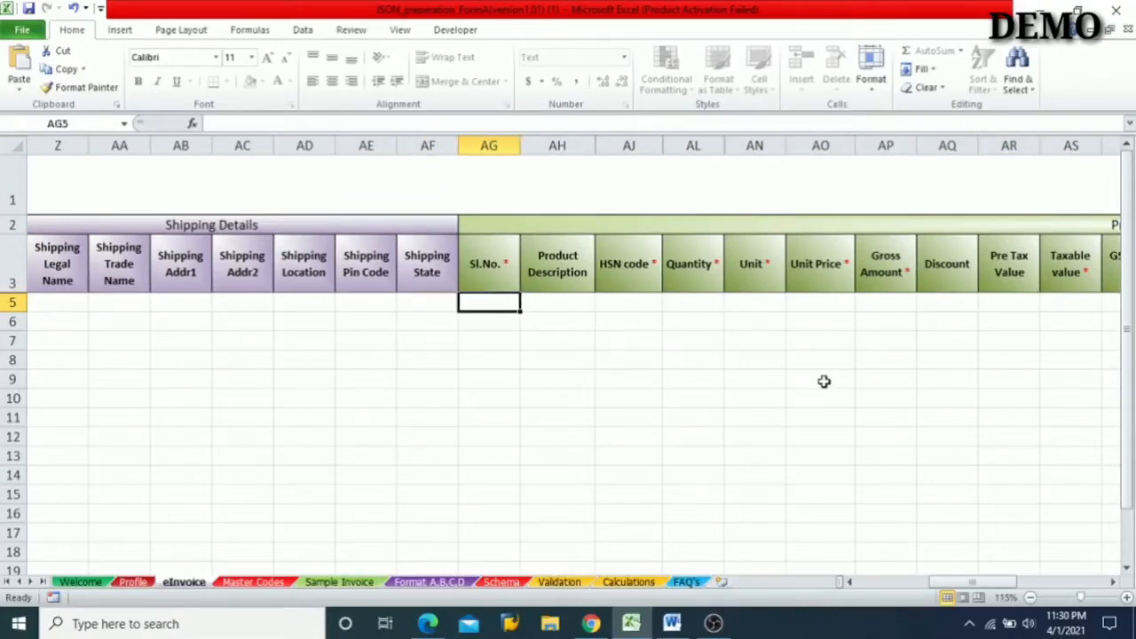
{"action": "type", "text": "1"}
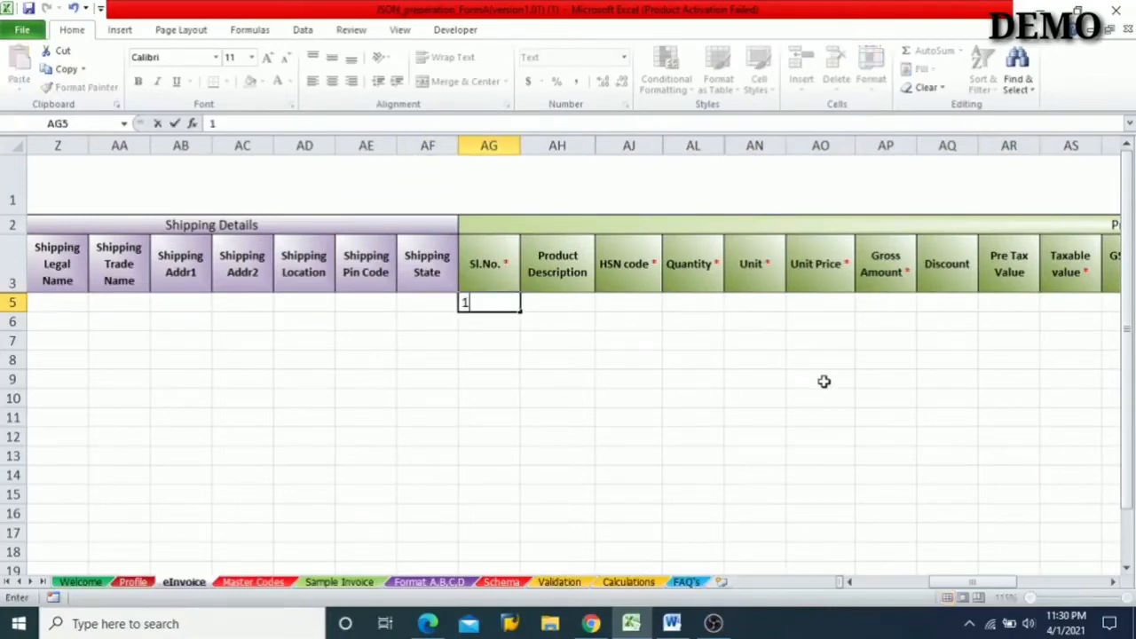
{"action": "key", "text": "Right"}
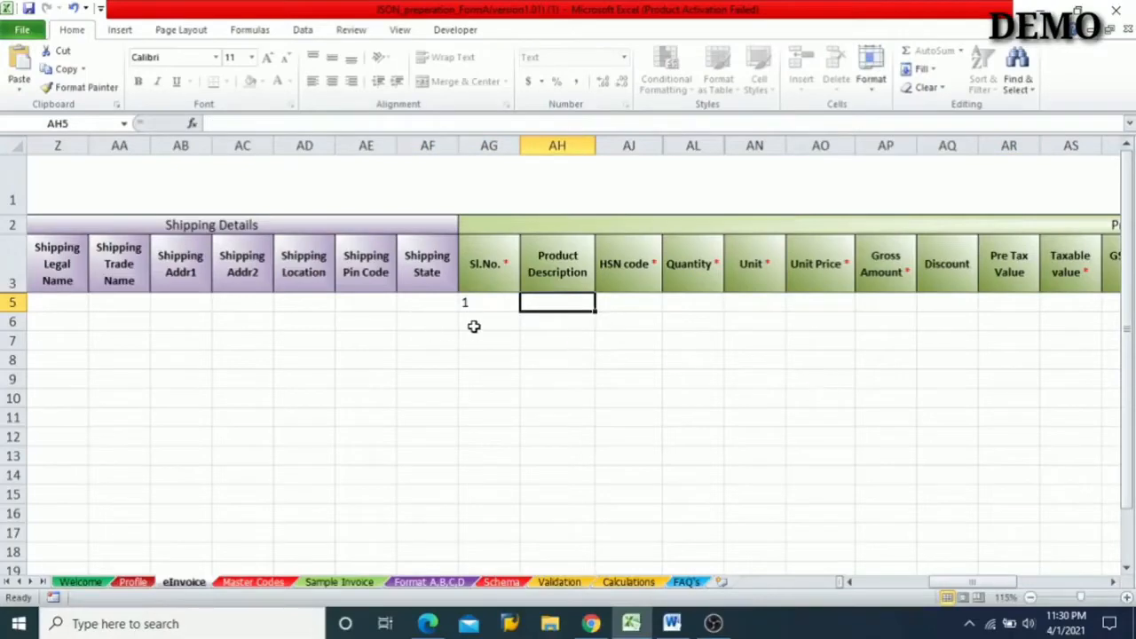
- Try entering 2 as the Sl.No. of a second product in row 6
{"action": "left_click", "coordinate": [474, 327]}
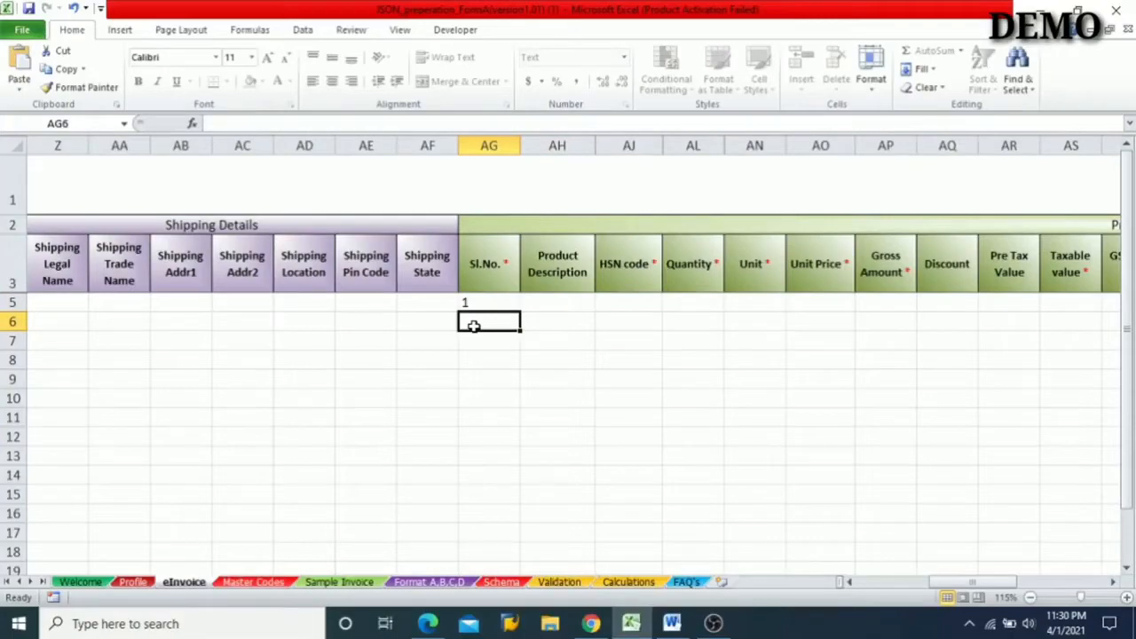
{"action": "key", "text": "Up"}
{"action": "key", "text": "Down"}
{"action": "type", "text": "2"}
{"action": "key", "text": "Right"}
{"action": "key", "text": "Left"}
{"action": "left_click", "coordinate": [494, 304]}
{"action": "left_click", "coordinate": [497, 320]}
{"action": "left_click", "coordinate": [494, 305]}
- Enter CO2 as row 5's Product Description and 2811 as its HSN code
{"action": "key", "text": "Tab"}
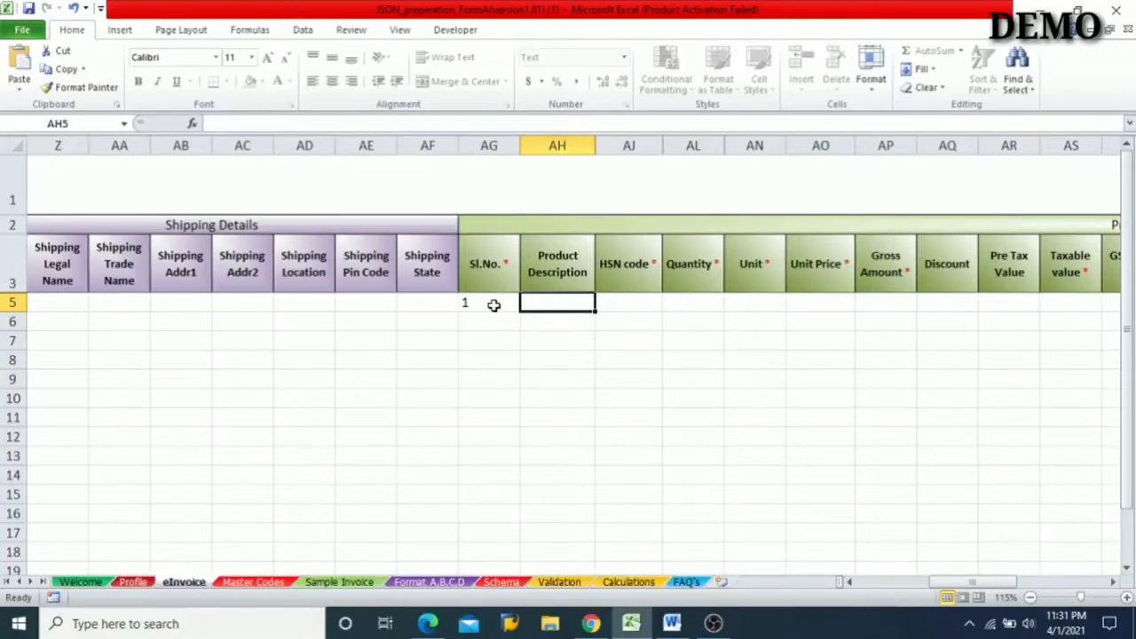
{"action": "type", "text": "C"}
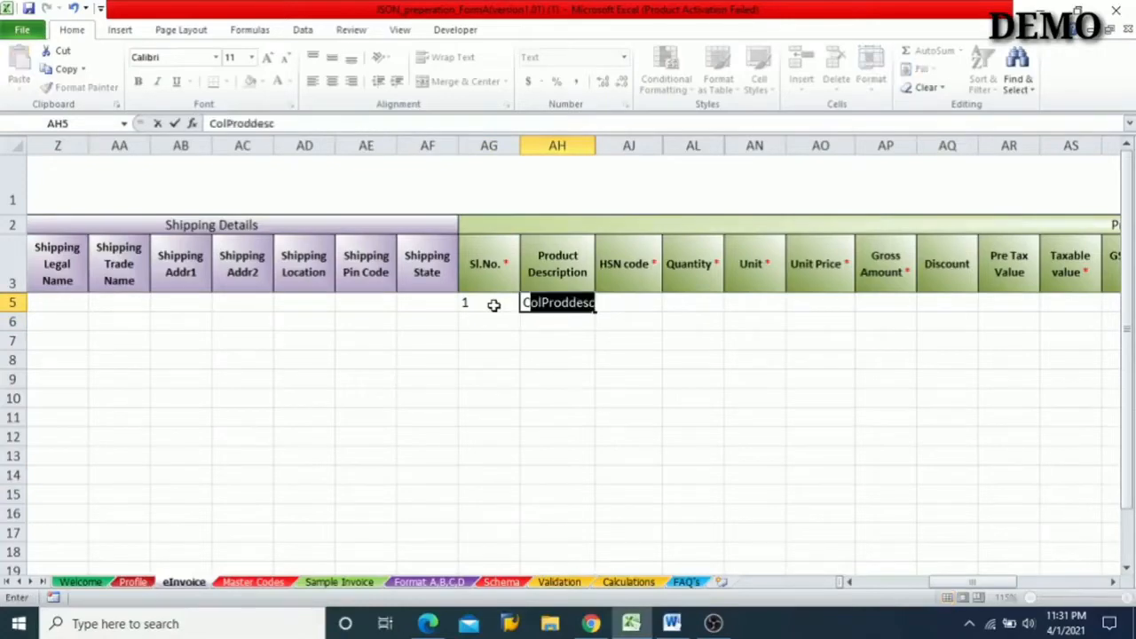
{"action": "type", "text": "O2"}
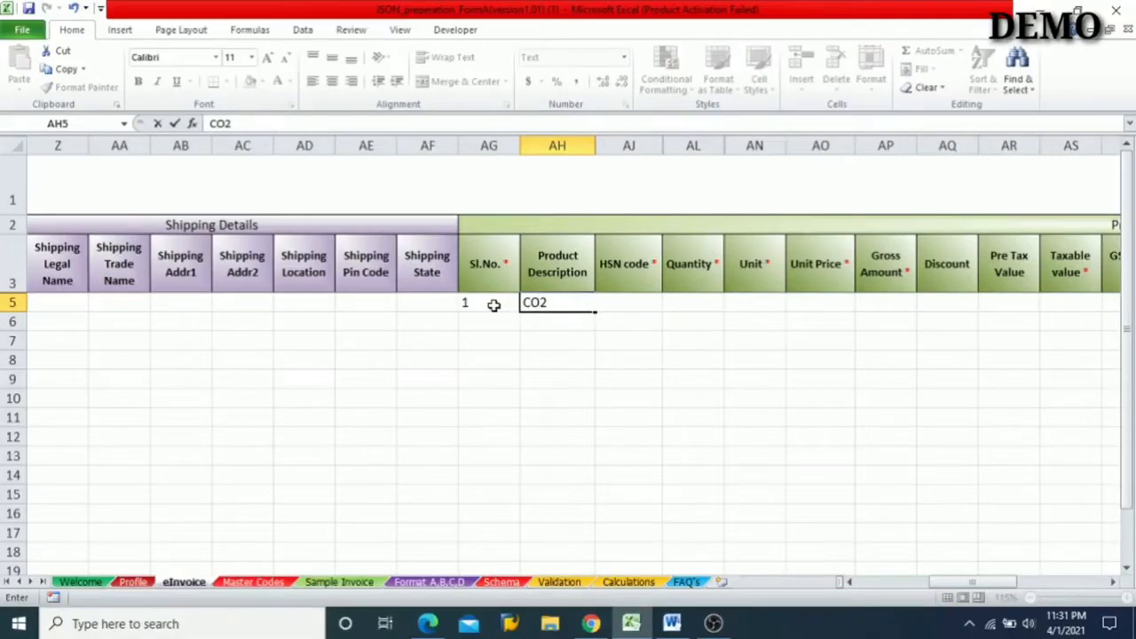
{"action": "left_click", "coordinate": [644, 316]}
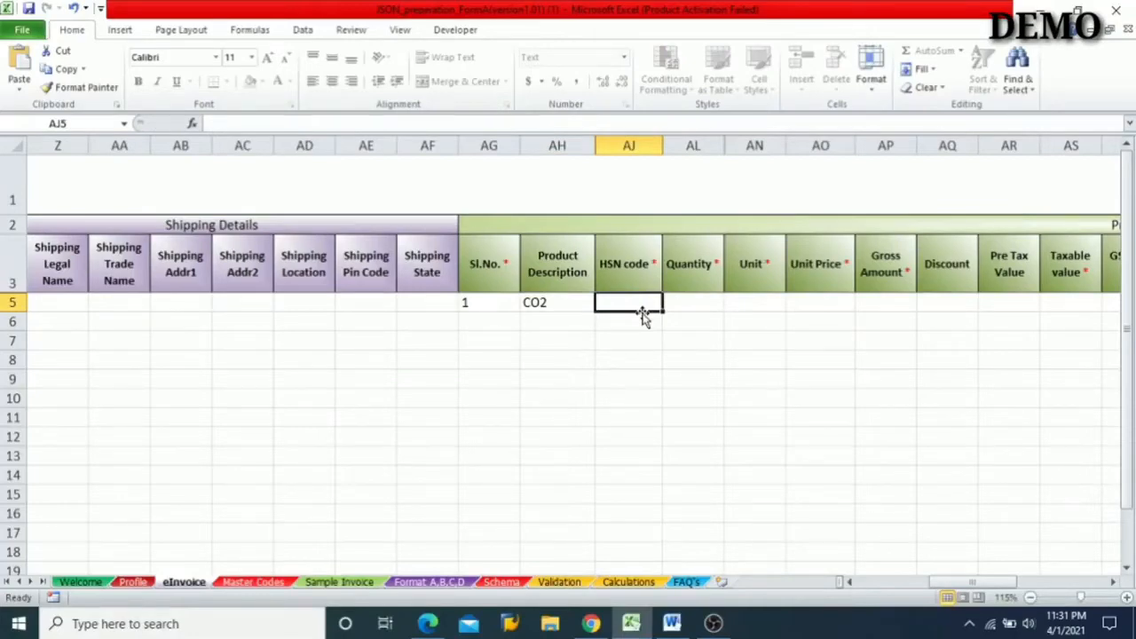
{"action": "type", "text": "28"}
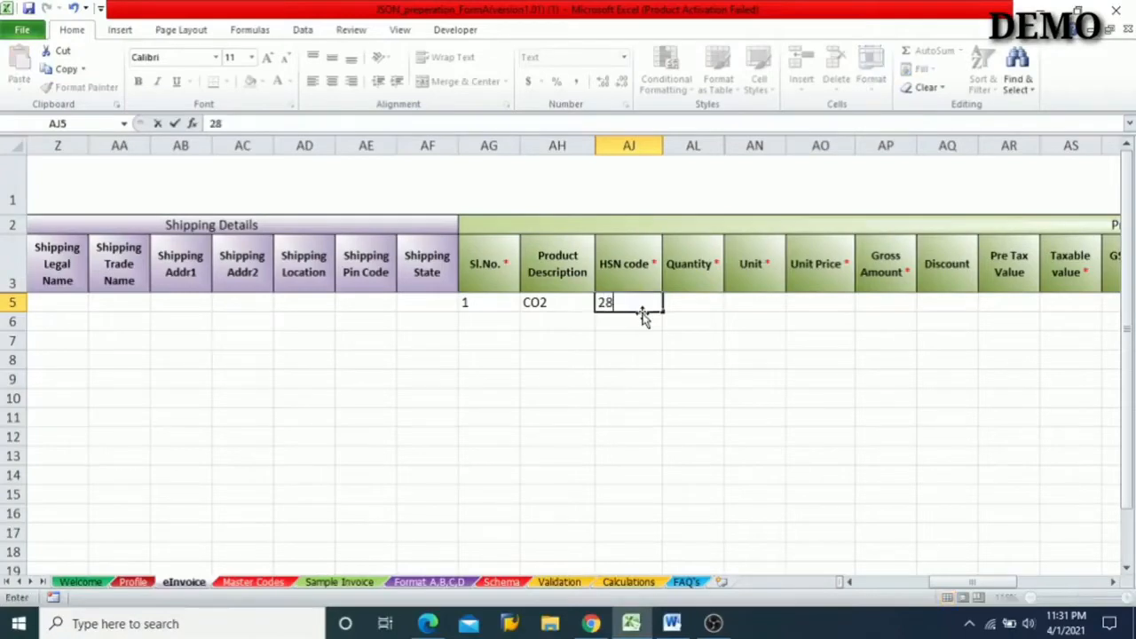
{"action": "type", "text": "11"}
{"action": "key", "text": "Tab"}
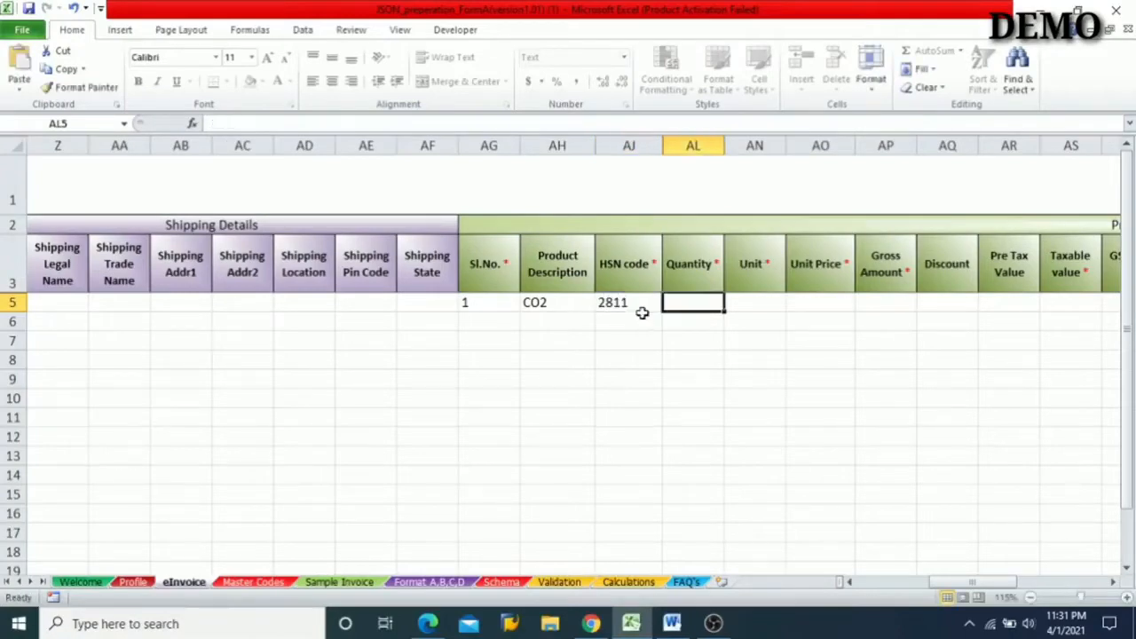
{"action": "left_click", "coordinate": [555, 306]}
{"action": "left_click", "coordinate": [625, 303]}
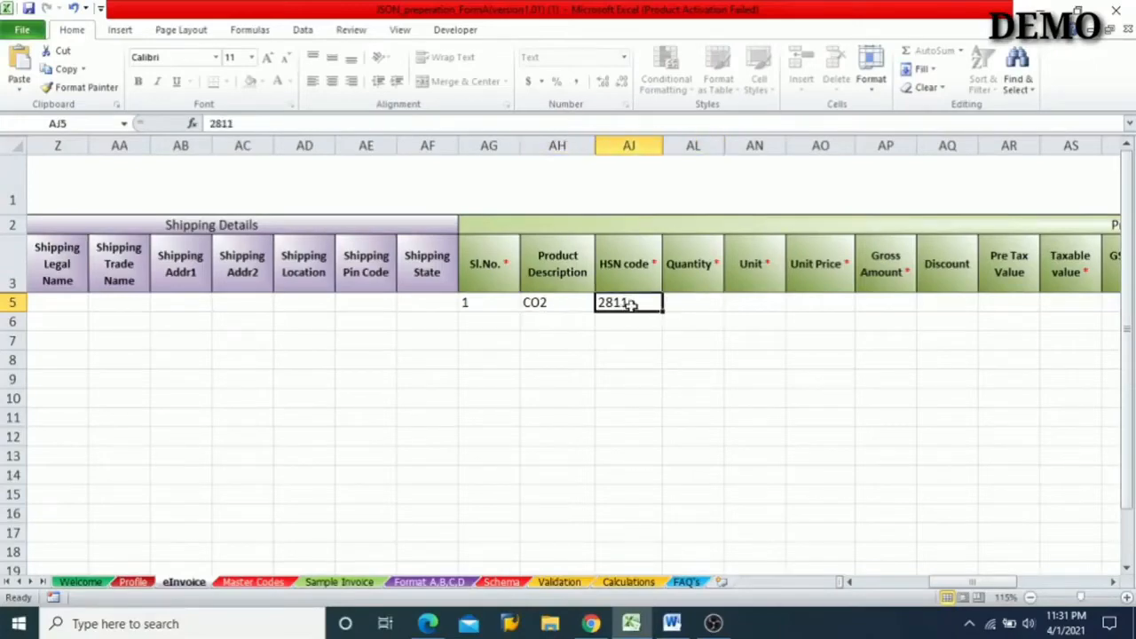
- Set row 5's Quantity to 100 and its Unit to KILOGRAMS
{"action": "left_click", "coordinate": [692, 303]}
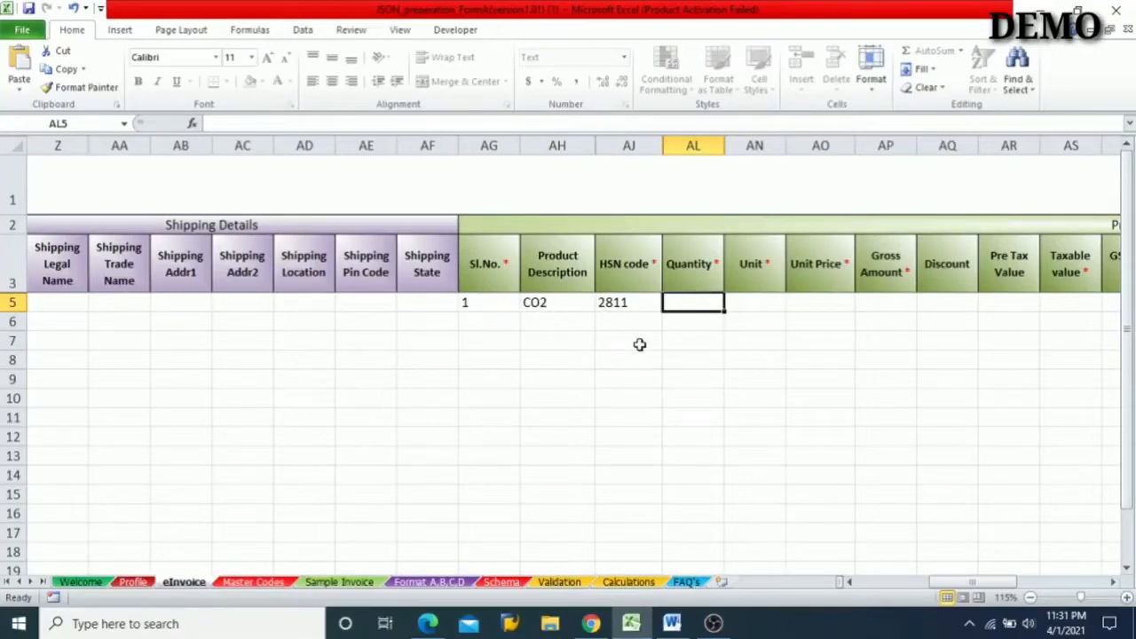
{"action": "type", "text": "100"}
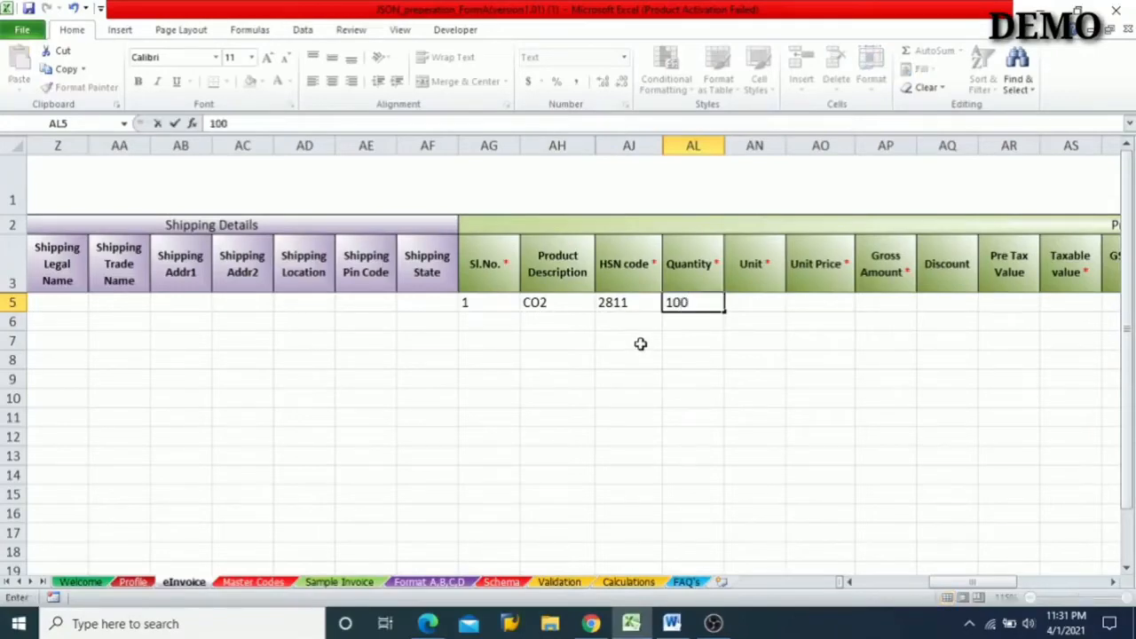
{"action": "left_click", "coordinate": [755, 303]}
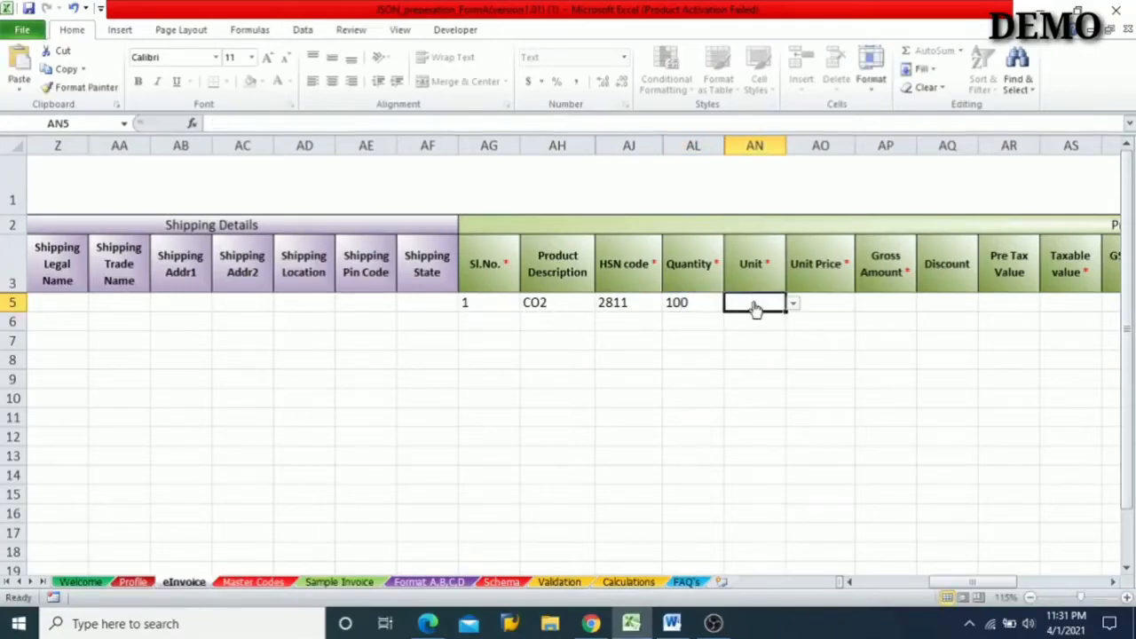
{"action": "left_click", "coordinate": [792, 306]}
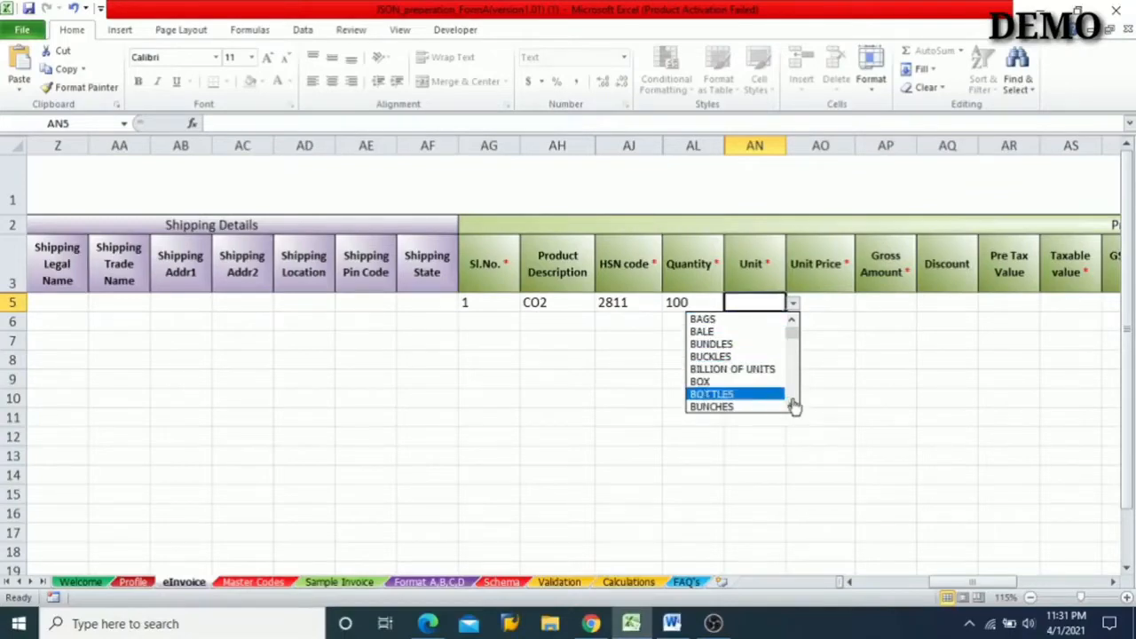
{"action": "left_click_drag", "start_coordinate": [796, 408], "coordinate": [799, 412]}
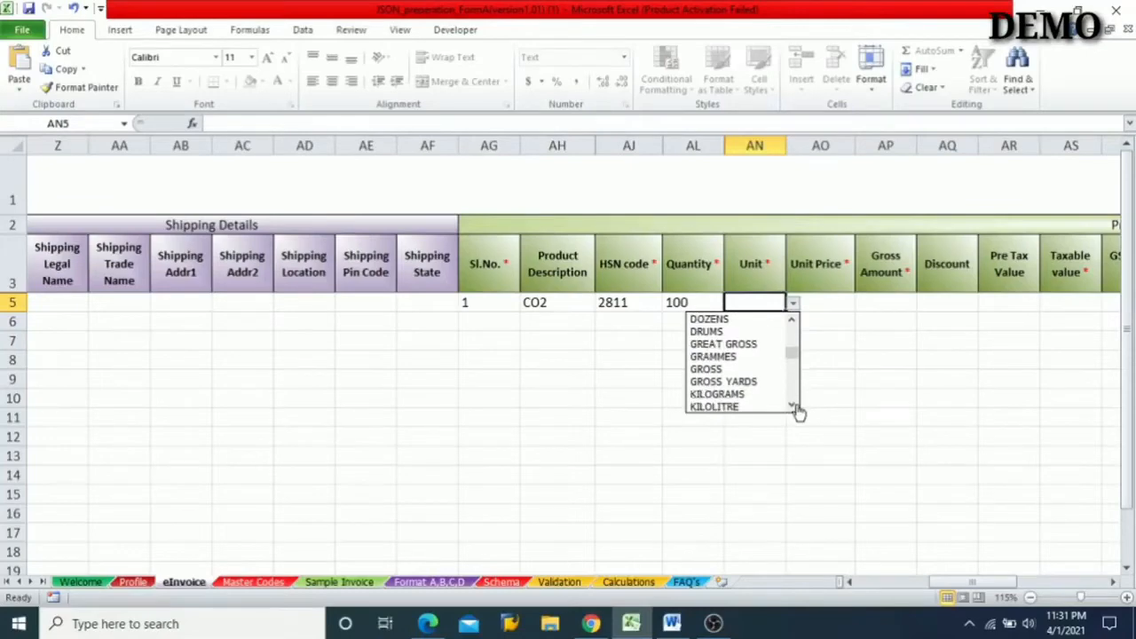
{"action": "left_click", "coordinate": [721, 395]}
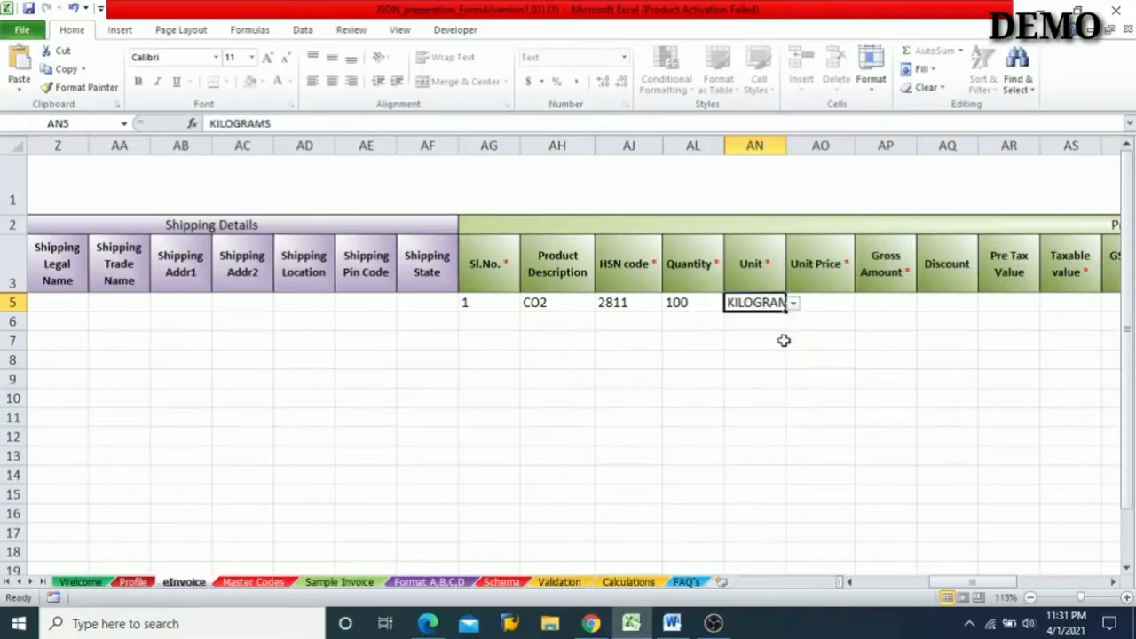
- Enter a Unit Price of 10 and a Gross Amount of 1000 in row 5
{"action": "left_click", "coordinate": [832, 301]}
{"action": "type", "text": "10"}
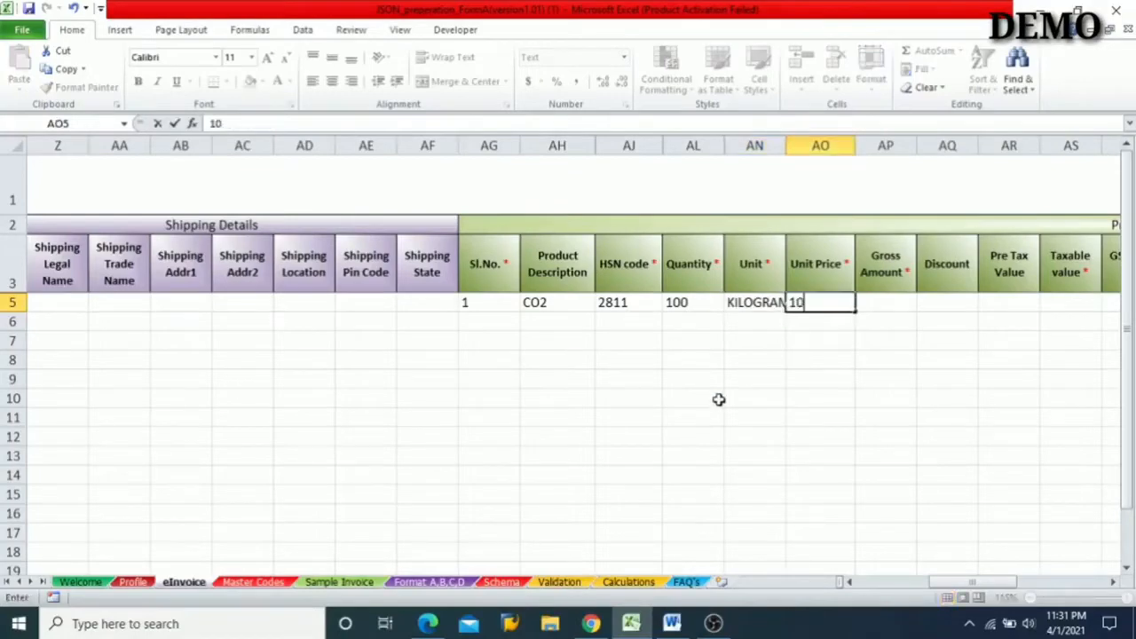
{"action": "left_click", "coordinate": [895, 302]}
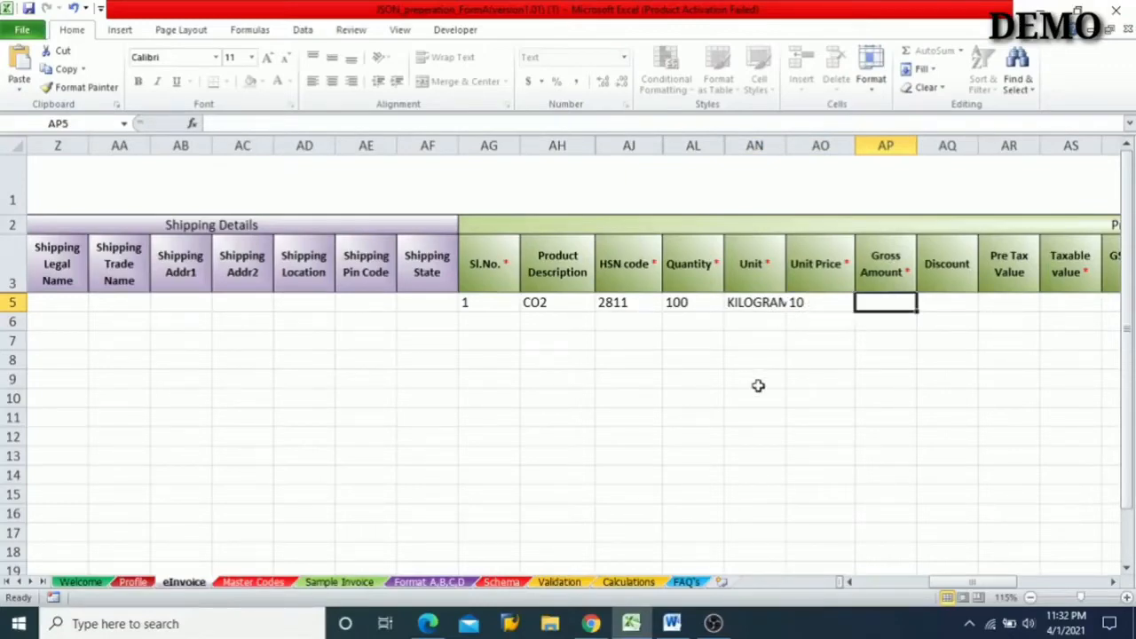
{"action": "type", "text": "1000"}
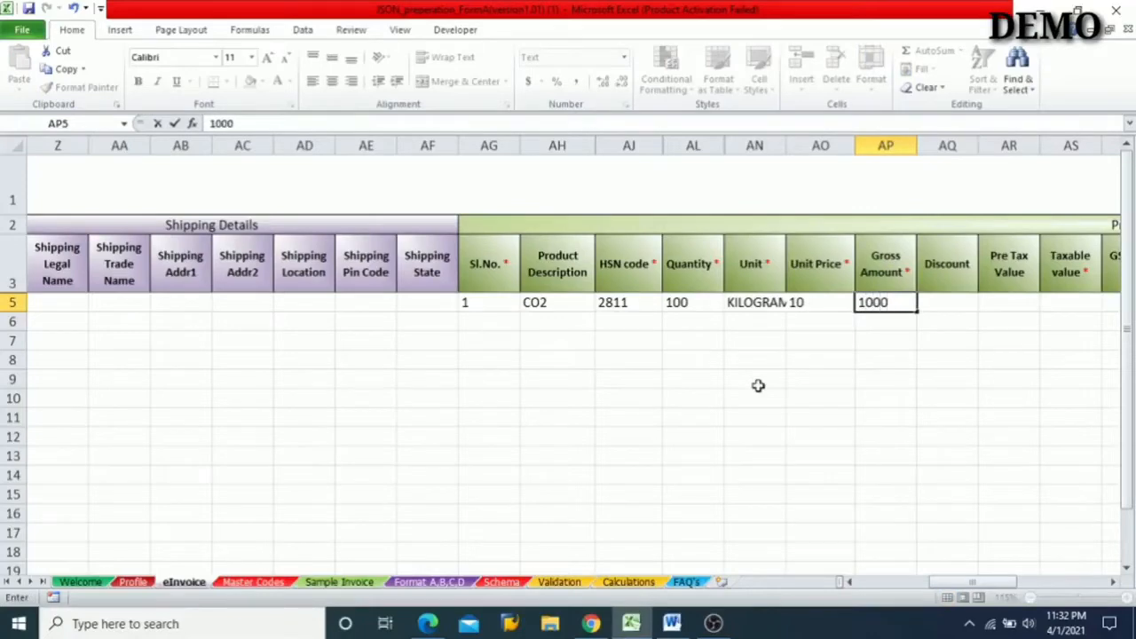
{"action": "left_click", "coordinate": [949, 303]}
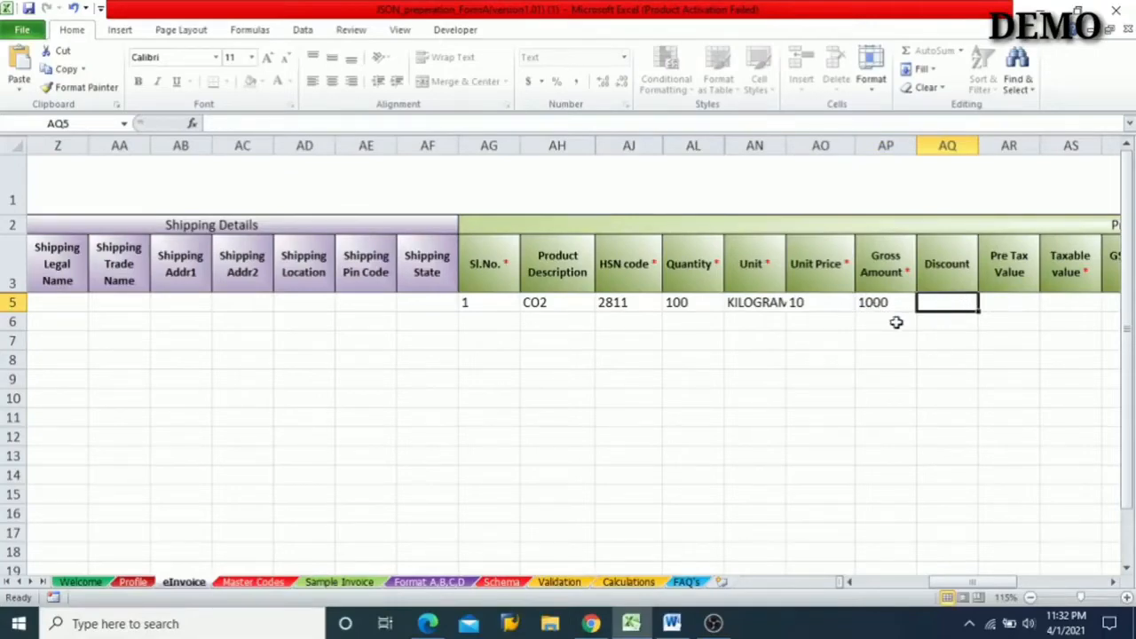
- Skip row 5's optional Discount and Pre Tax Value fields and set the GST Rate to 18 percent
{"action": "key", "text": "Right"}
{"action": "key", "text": "Right"}
{"action": "key", "text": "Right"}
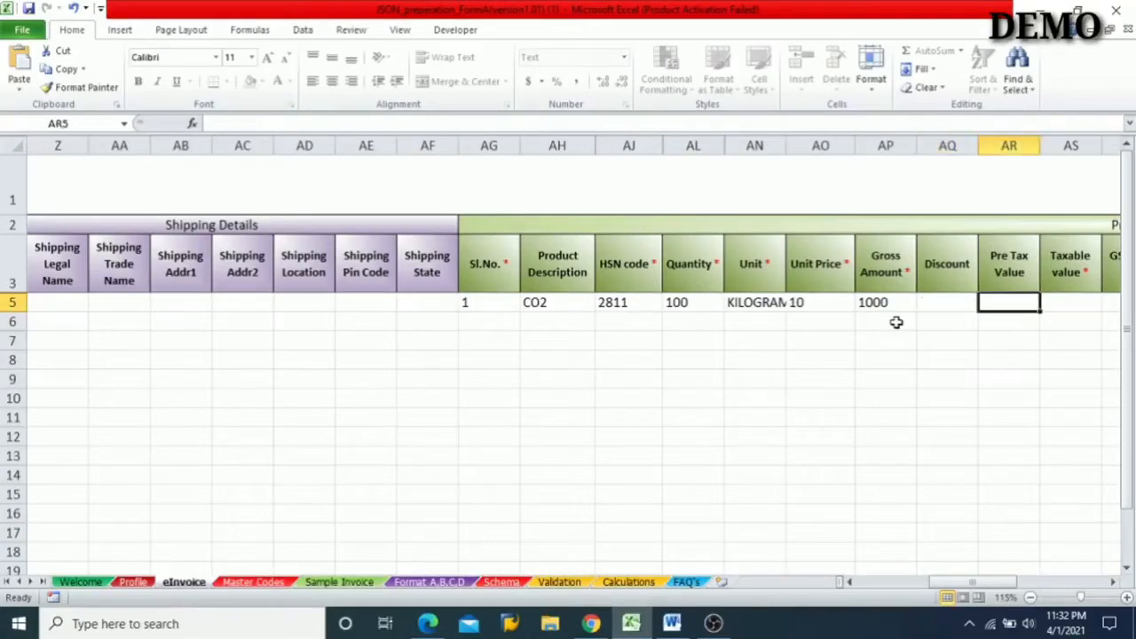
{"action": "key", "text": "Left"}
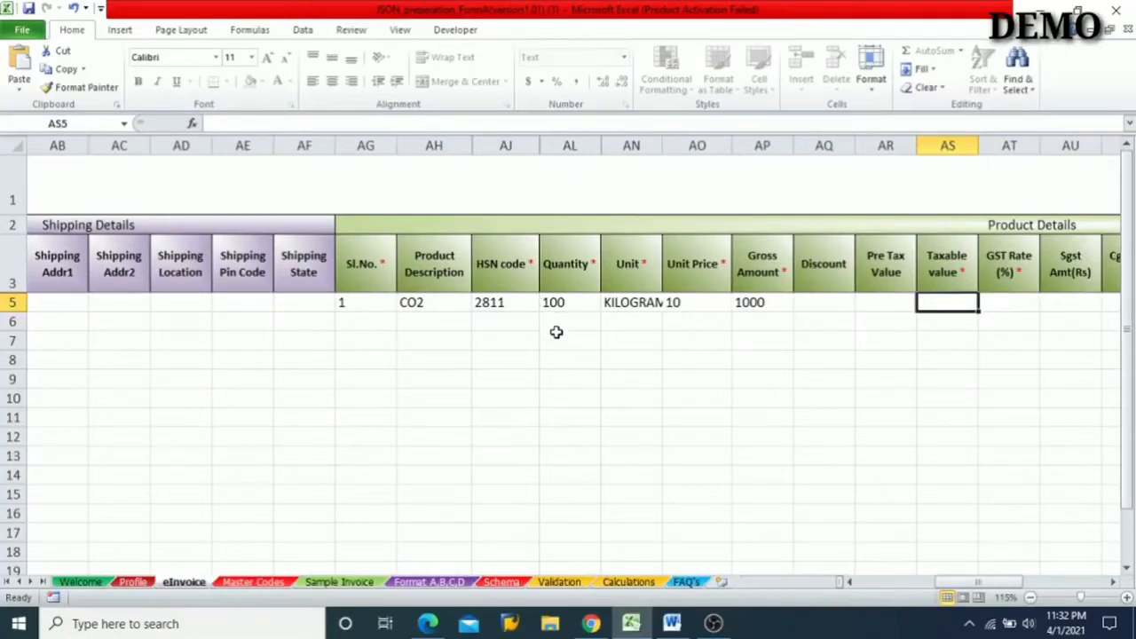
{"action": "key", "text": "Right"}
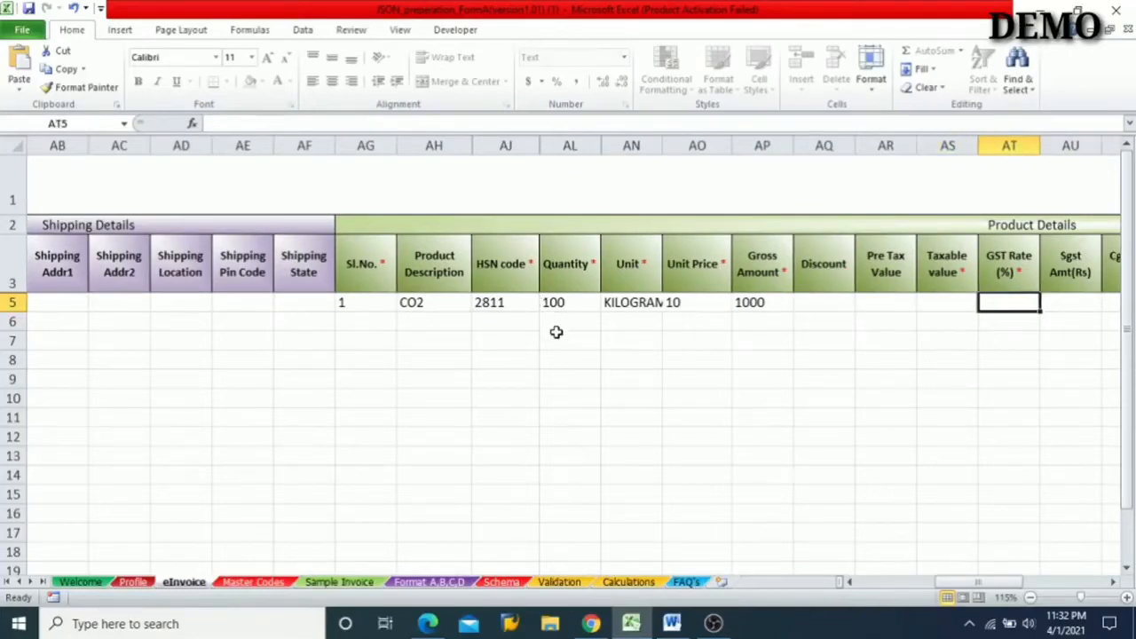
{"action": "type", "text": "18"}
{"action": "key", "text": "Right"}
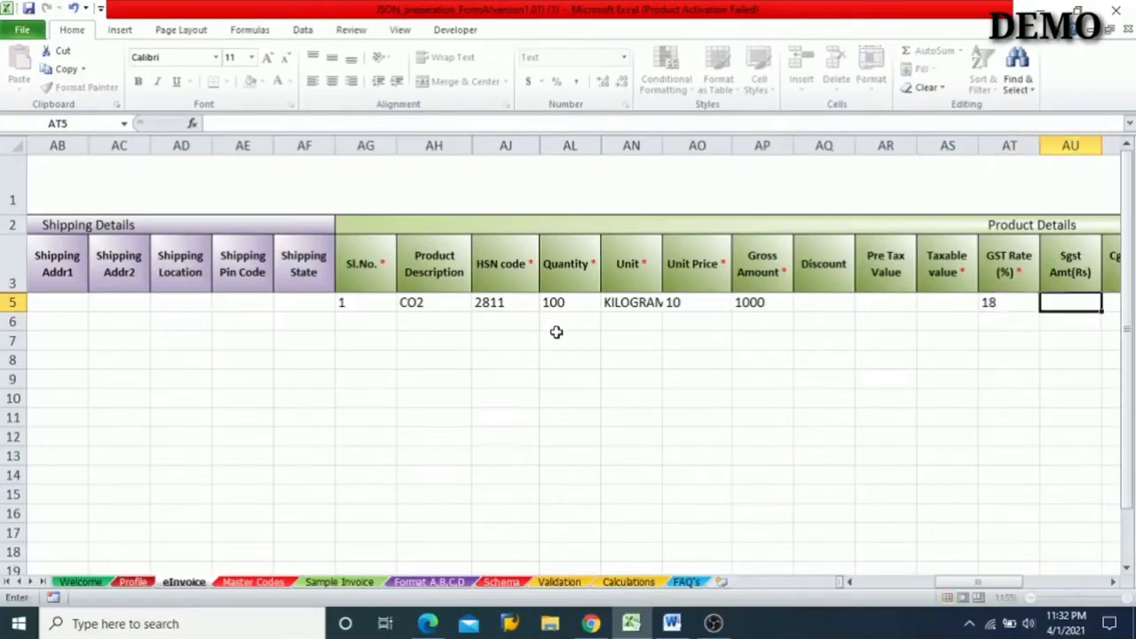
- Enter 1000 as row 5's Taxable value and compare it with the Gross Amount
{"action": "key", "text": "Left"}
{"action": "key", "text": "Left"}
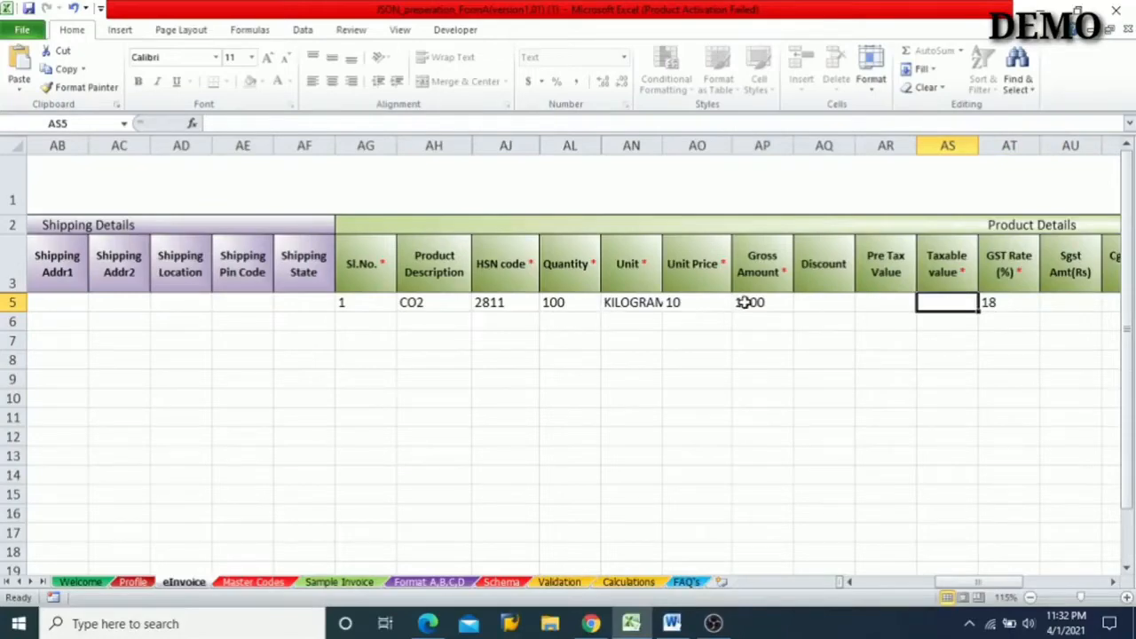
{"action": "type", "text": "100"}
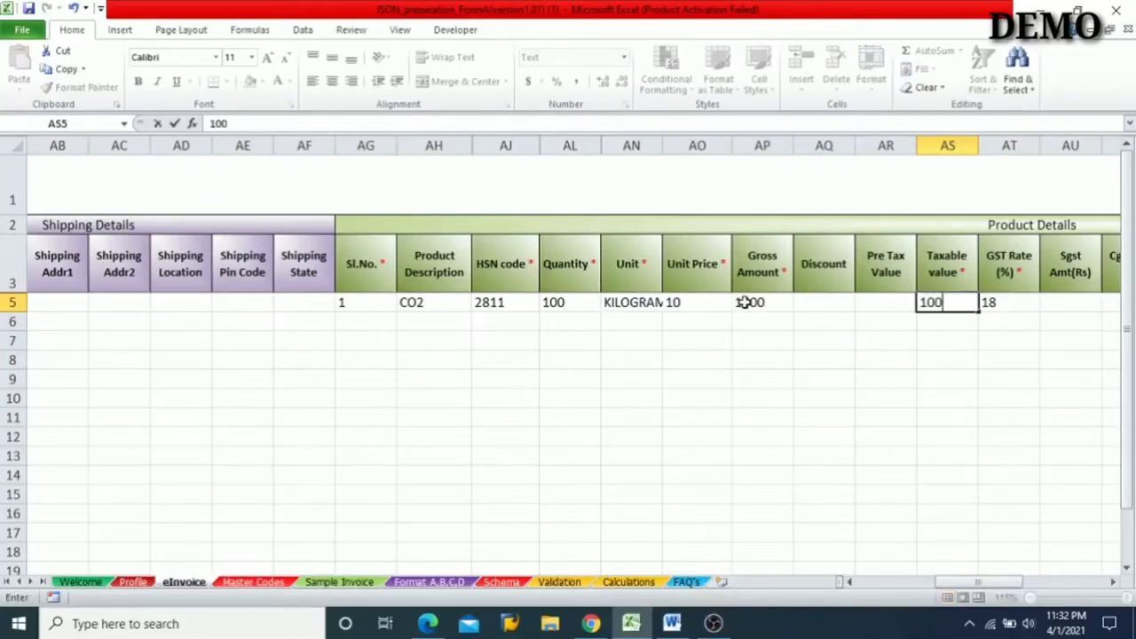
{"action": "type", "text": "0"}
{"action": "key", "text": "Tab"}
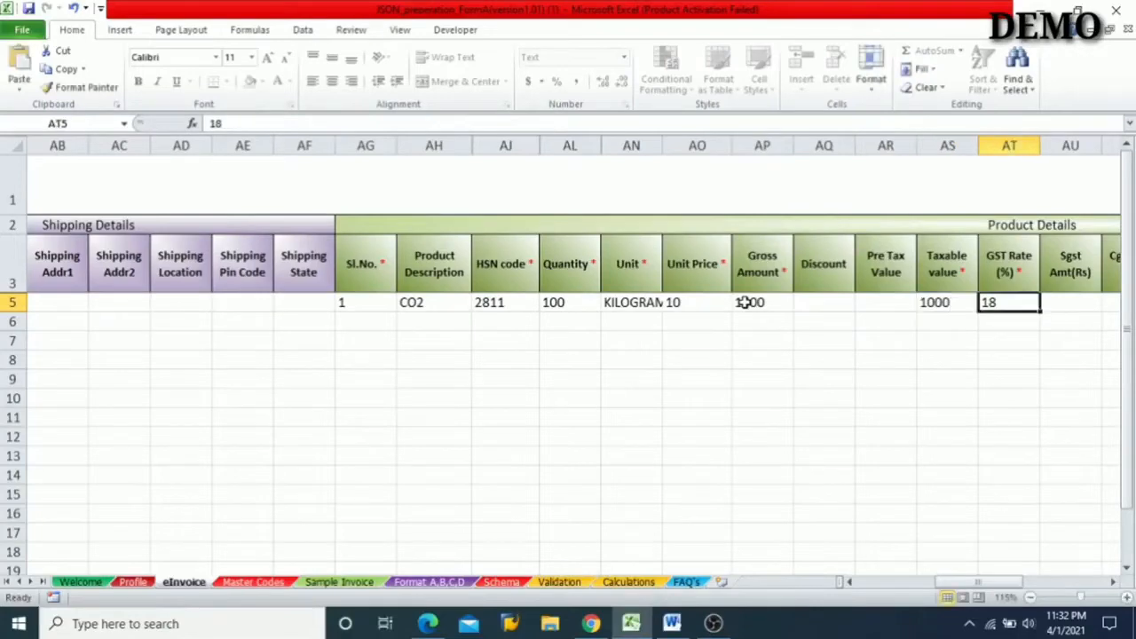
{"action": "left_click", "coordinate": [760, 304]}
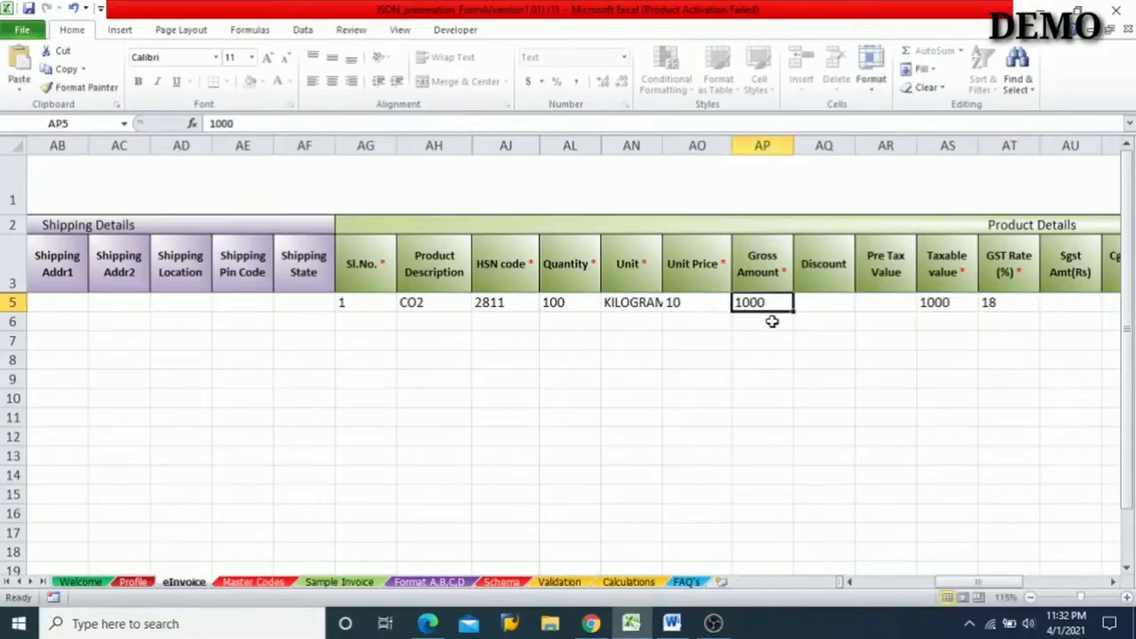
{"action": "left_click", "coordinate": [947, 300]}
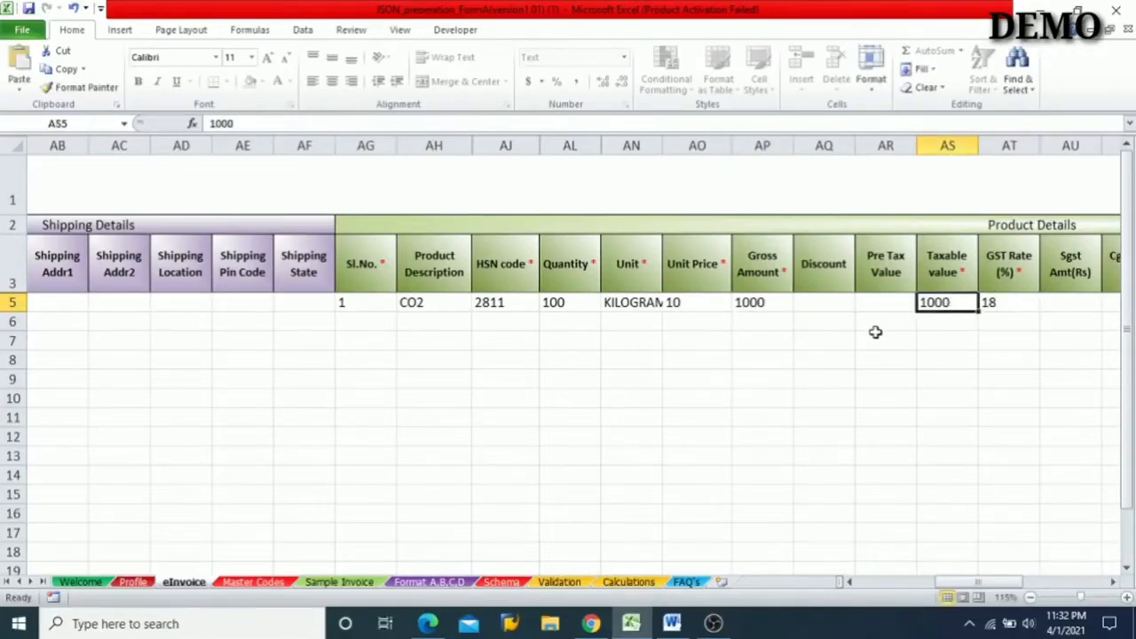
- Examine row 5's tax columns from GST Rate through the Sgst, Cgst, Igst and Cess amounts to see which are mandatory
{"action": "key", "text": "Right"}
{"action": "key", "text": "Right"}
{"action": "key", "text": "Right"}
{"action": "key", "text": "Right"}
{"action": "key", "text": "Left"}
{"action": "key", "text": "Left"}
{"action": "key", "text": "Left"}
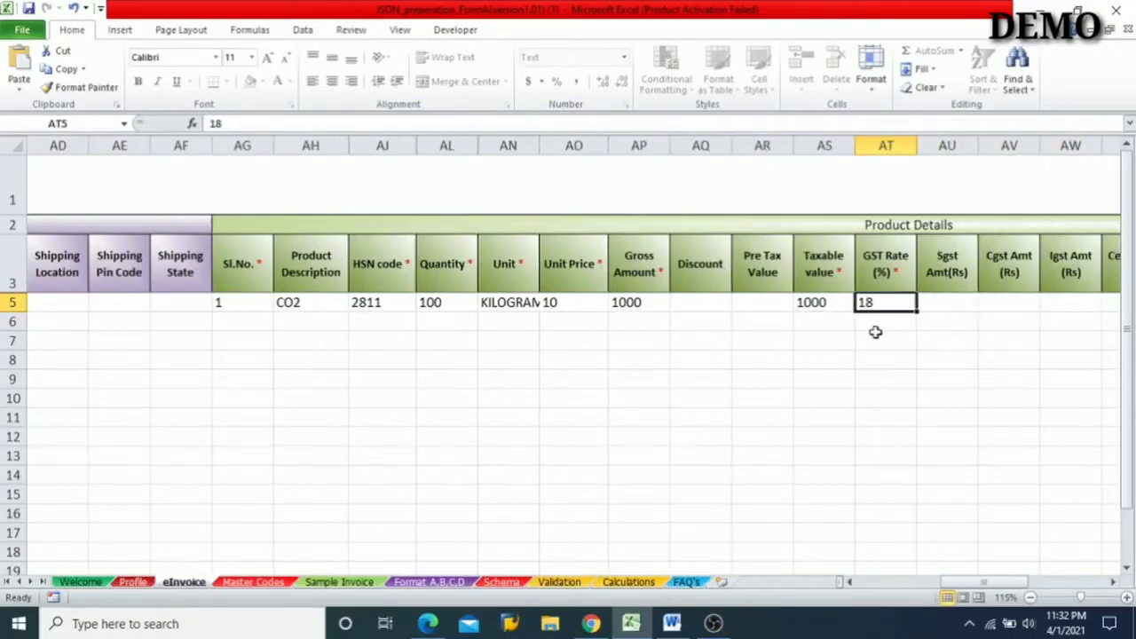
{"action": "key", "text": "Right"}
{"action": "key", "text": "Right"}
{"action": "key", "text": "Right"}
{"action": "key", "text": "Right"}
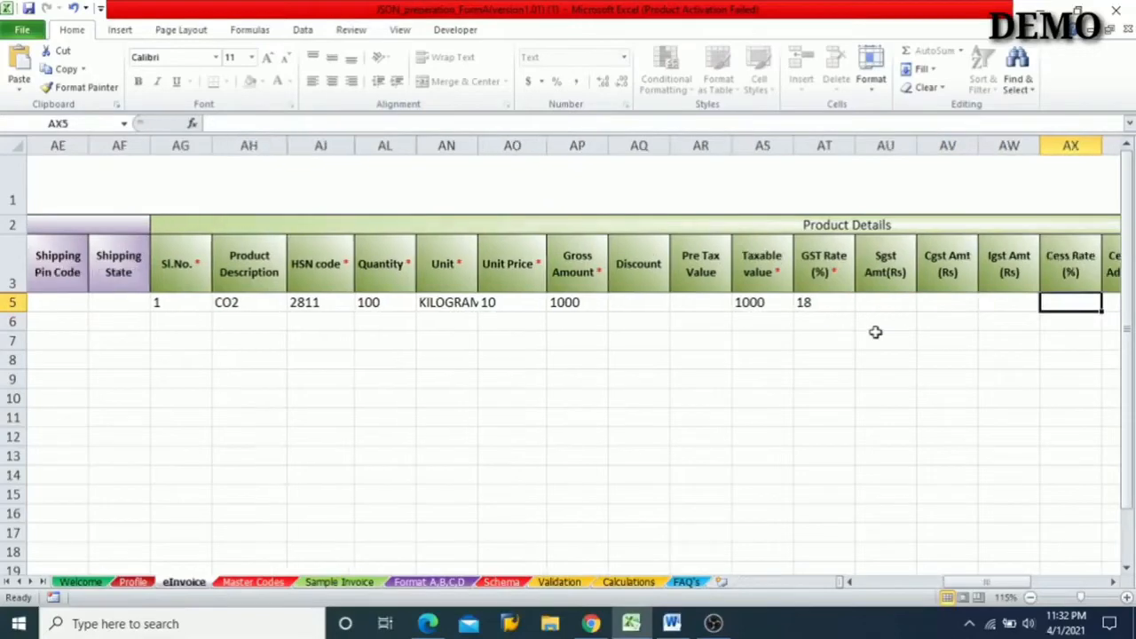
{"action": "key", "text": "Left"}
{"action": "key", "text": "Left"}
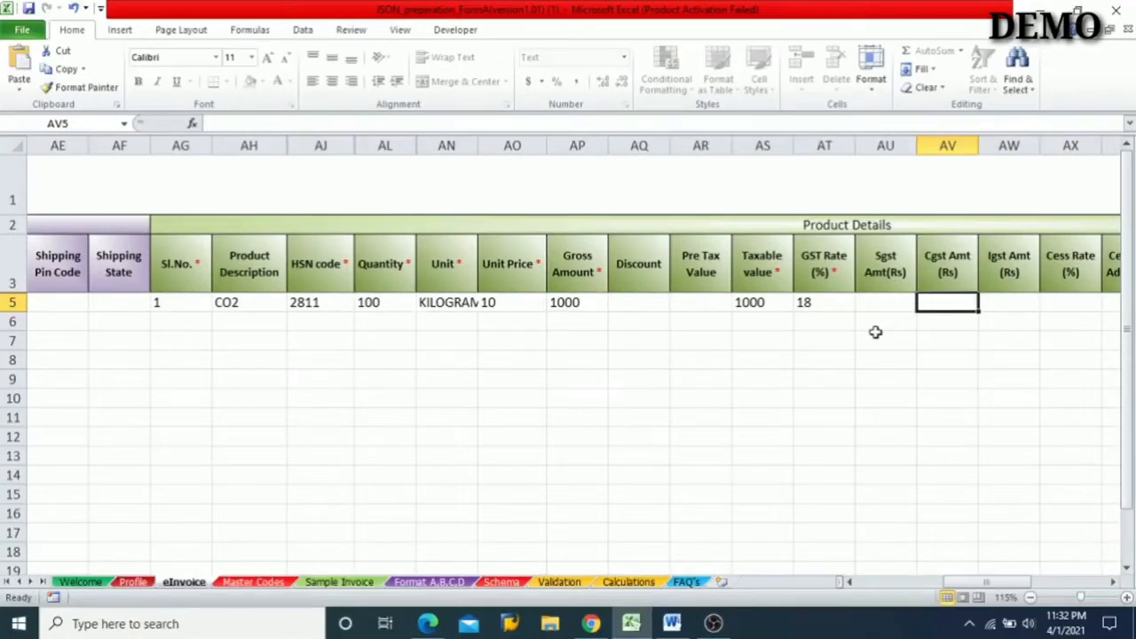
{"action": "key", "text": "Right"}
{"action": "key", "text": "Right"}
{"action": "key", "text": "Right"}
{"action": "key", "text": "Right"}
{"action": "key", "text": "Right"}
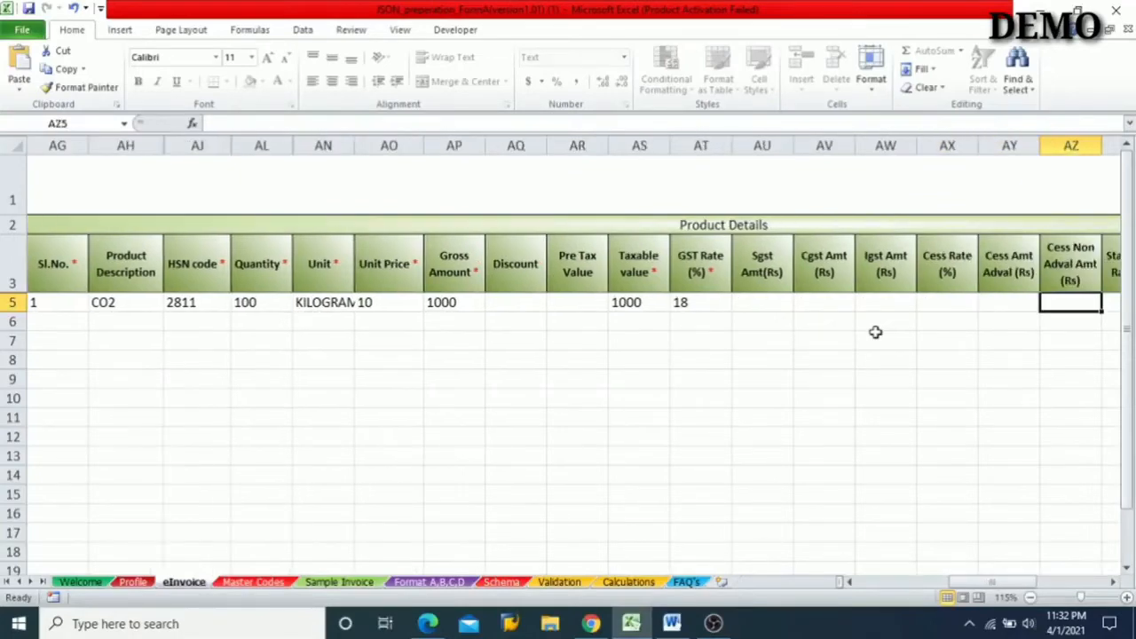
- Examine row 5's State Cess, Other Charges and Item Total columns, and recheck the Sgst, Cgst and Igst amount fields
{"action": "key", "text": "Right"}
{"action": "key", "text": "Right"}
{"action": "key", "text": "Right"}
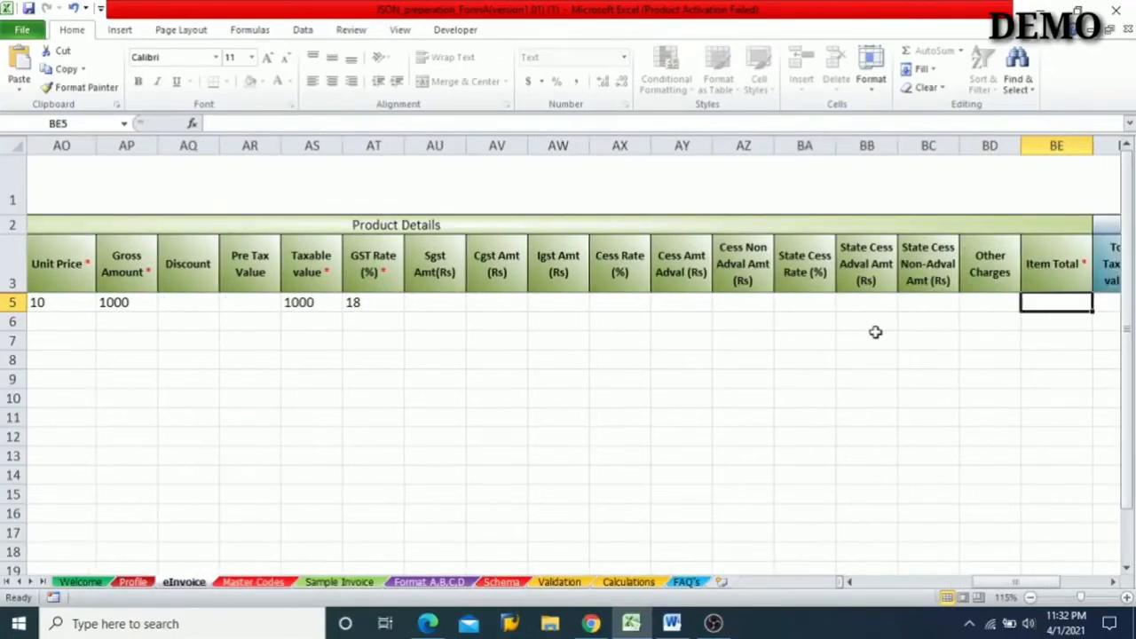
{"action": "key", "text": "Left"}
{"action": "key", "text": "Left"}
{"action": "key", "text": "Left"}
{"action": "key", "text": "Left"}
{"action": "key", "text": "Left"}
{"action": "key", "text": "Left"}
{"action": "key", "text": "Left"}
{"action": "key", "text": "Left"}
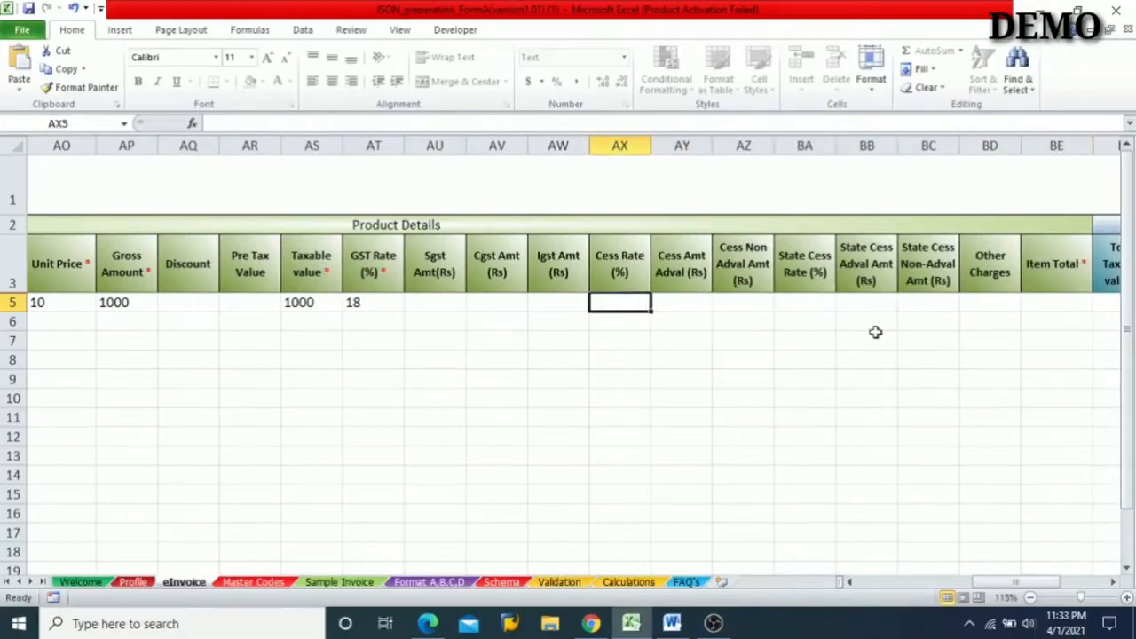
{"action": "key", "text": "Left"}
{"action": "key", "text": "Right"}
{"action": "key", "text": "Right"}
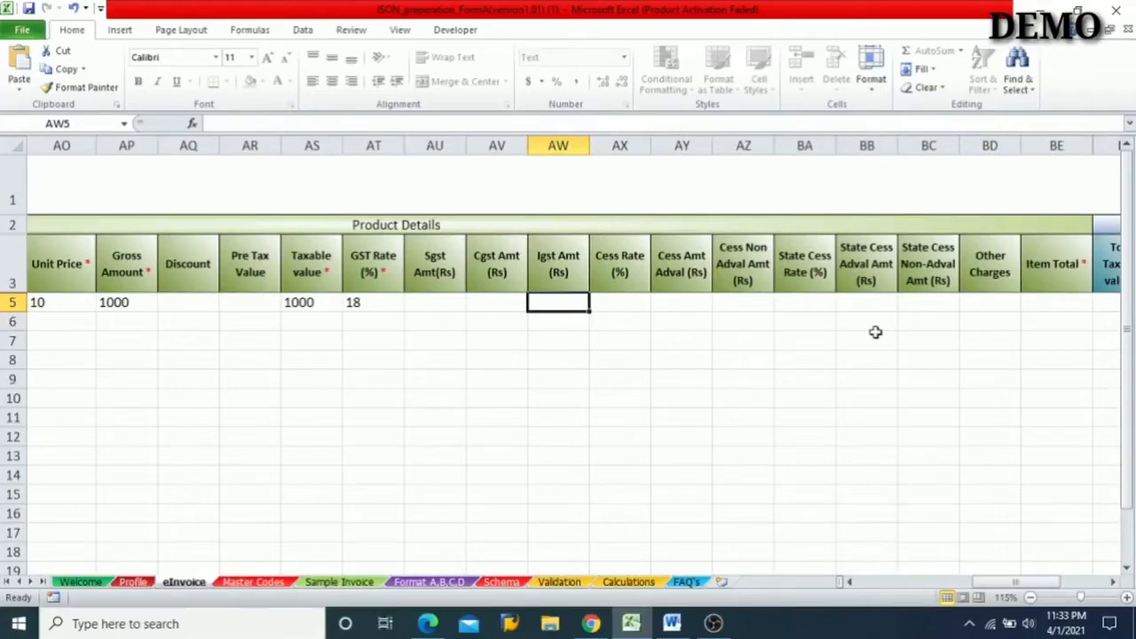
{"action": "key", "text": "Left"}
{"action": "key", "text": "Left"}
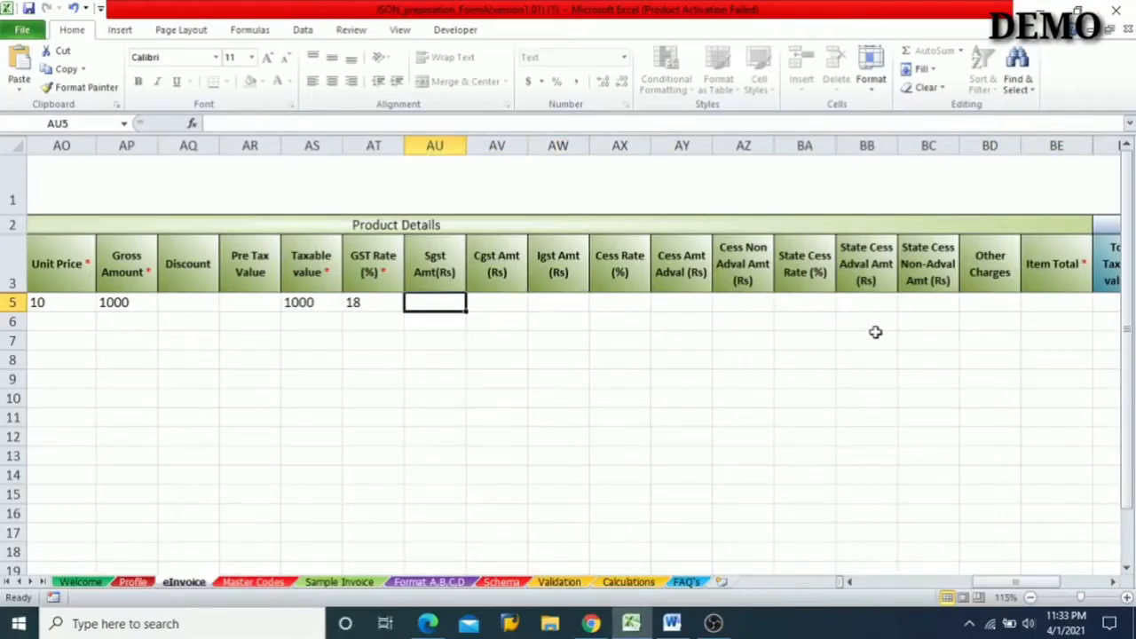
- Enter 90 as row 5's Sgst amount and 90 as its Cgst amount, leaving the Igst amount blank
{"action": "key", "text": "Right"}
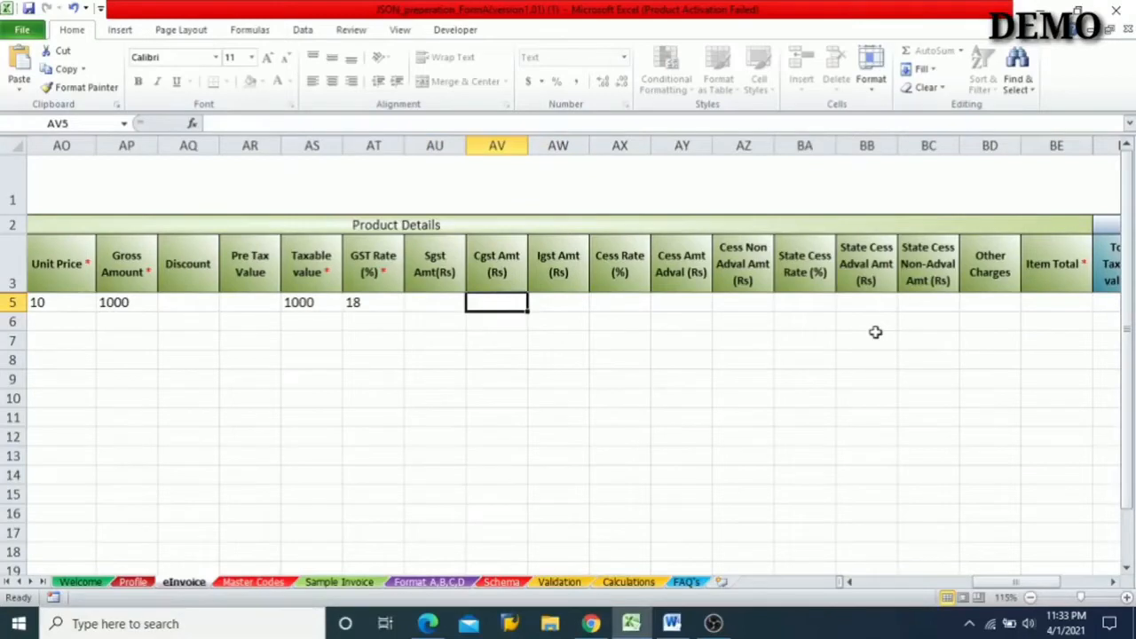
{"action": "key", "text": "Right"}
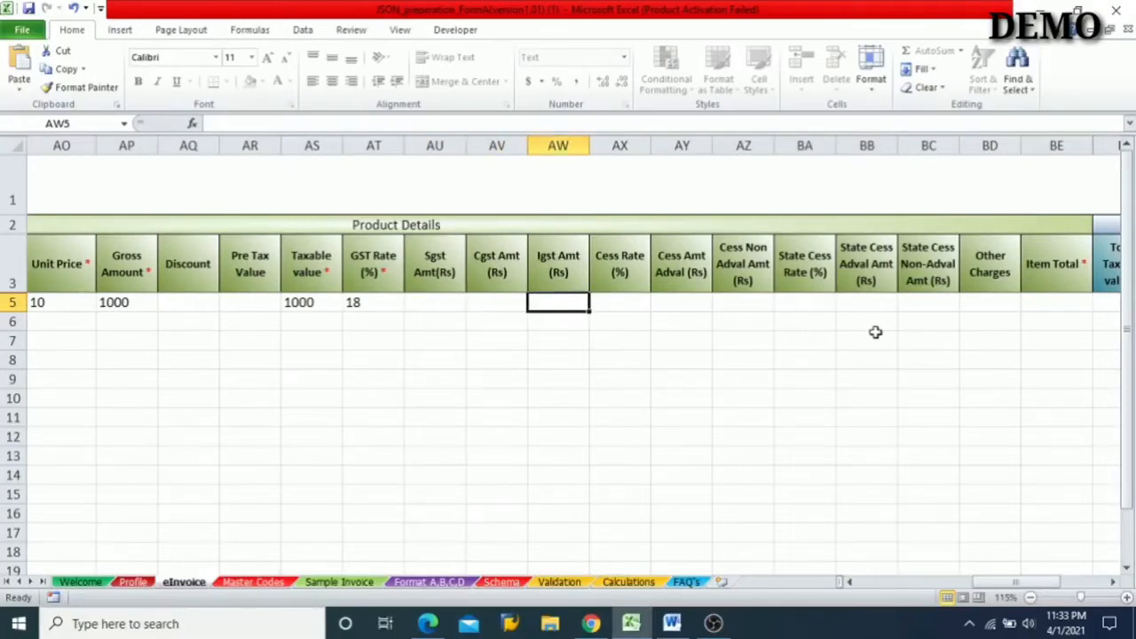
{"action": "key", "text": "Left"}
{"action": "key", "text": "Left"}
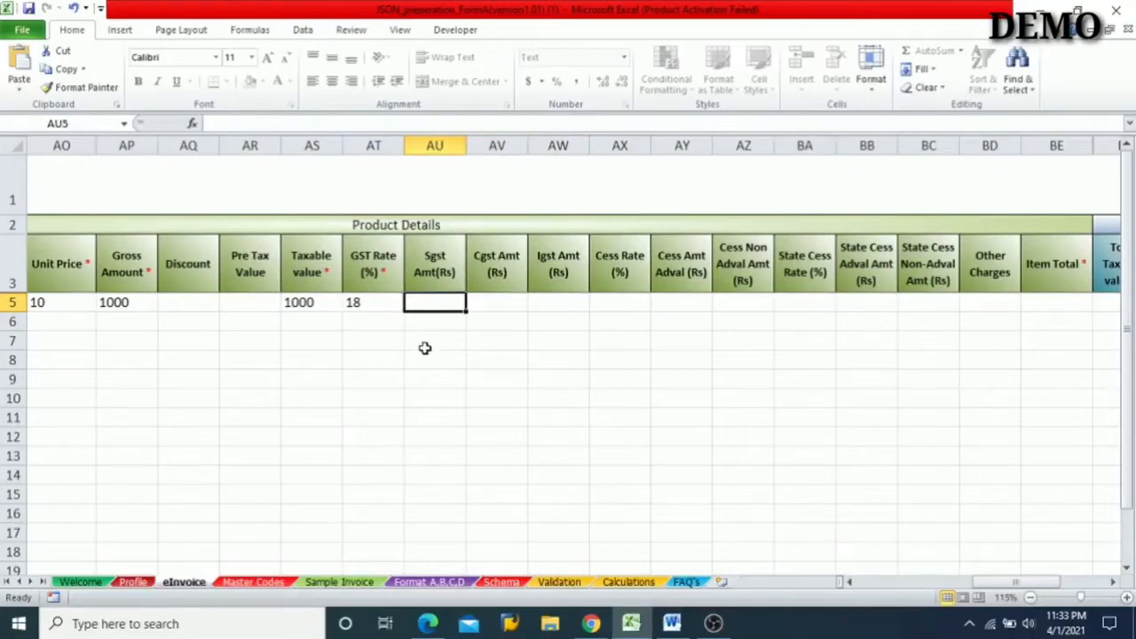
{"action": "key", "text": "Left"}
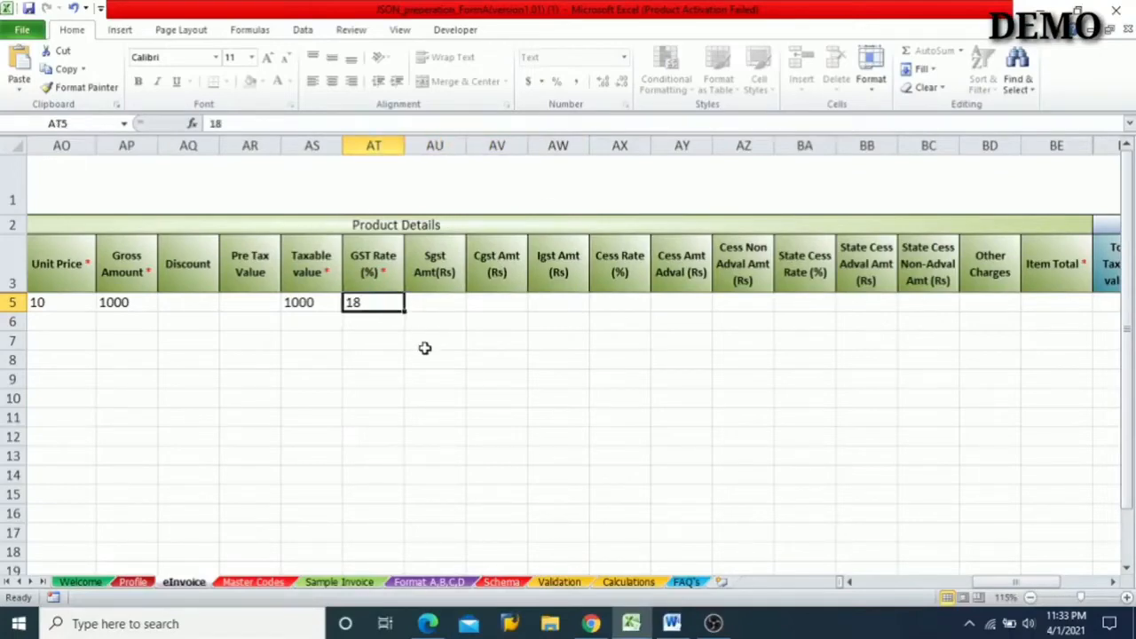
{"action": "key", "text": "Right"}
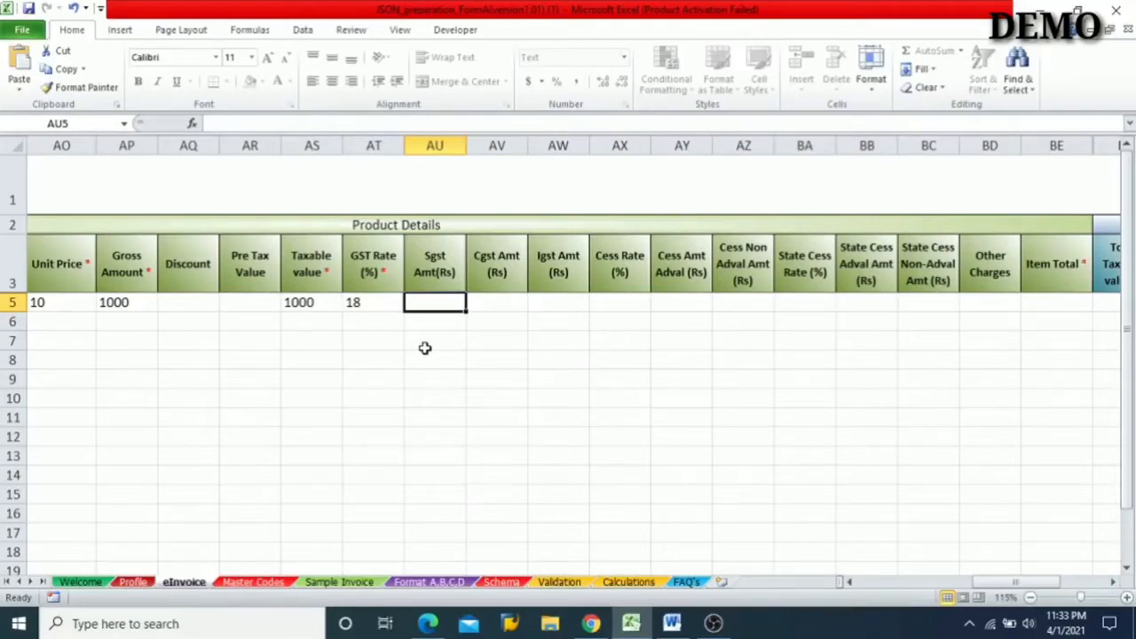
{"action": "key", "text": "Left"}
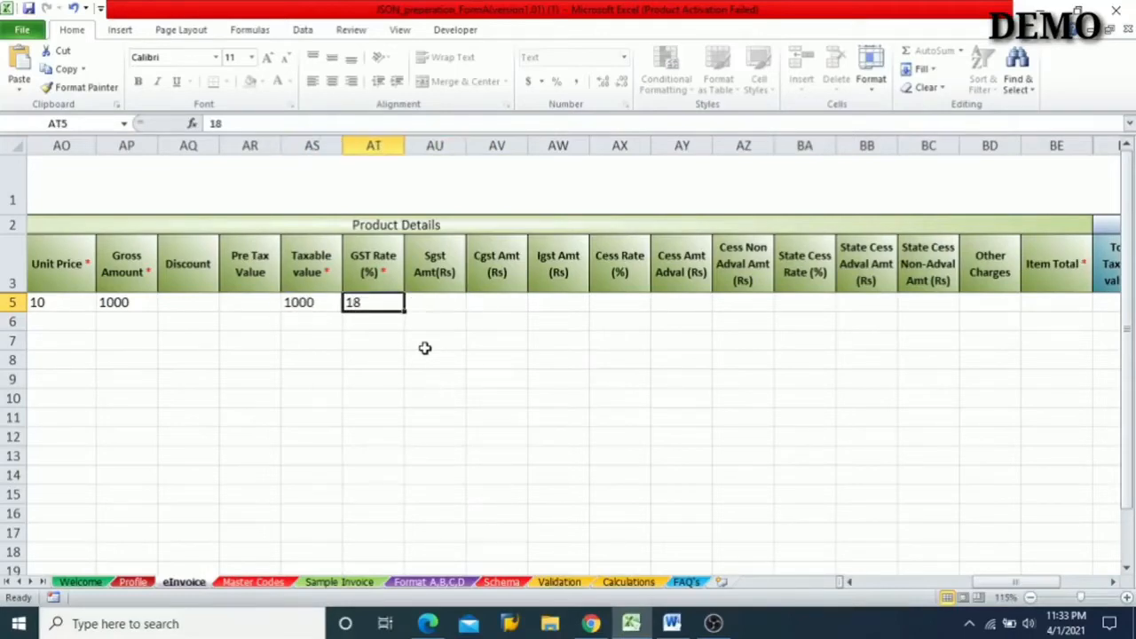
{"action": "key", "text": "Right"}
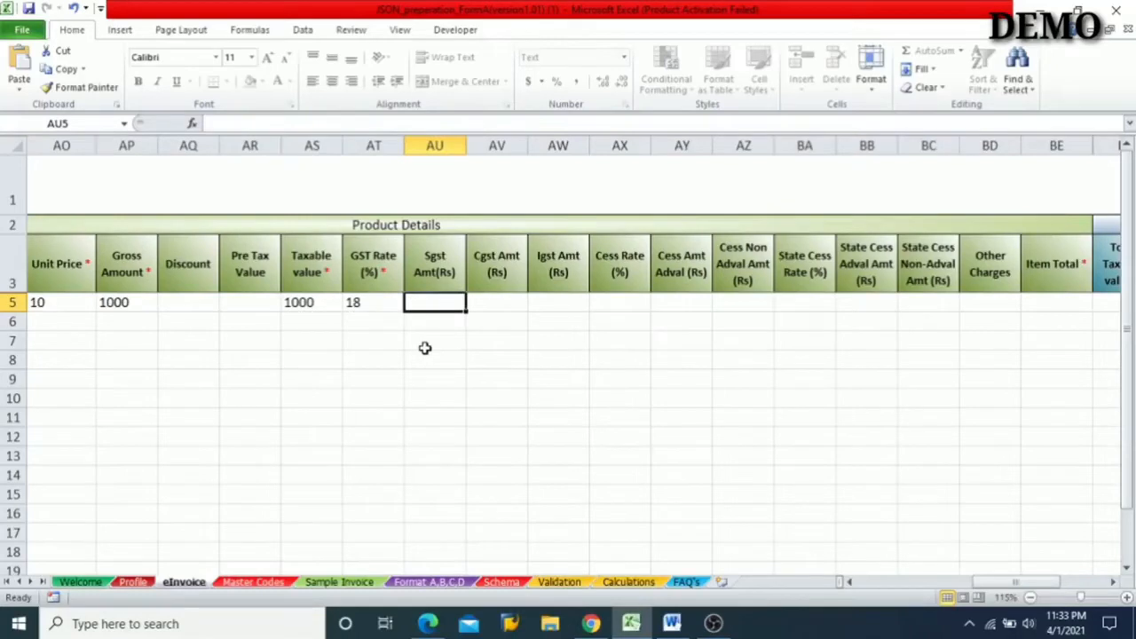
{"action": "type", "text": "90"}
{"action": "key", "text": "Right"}
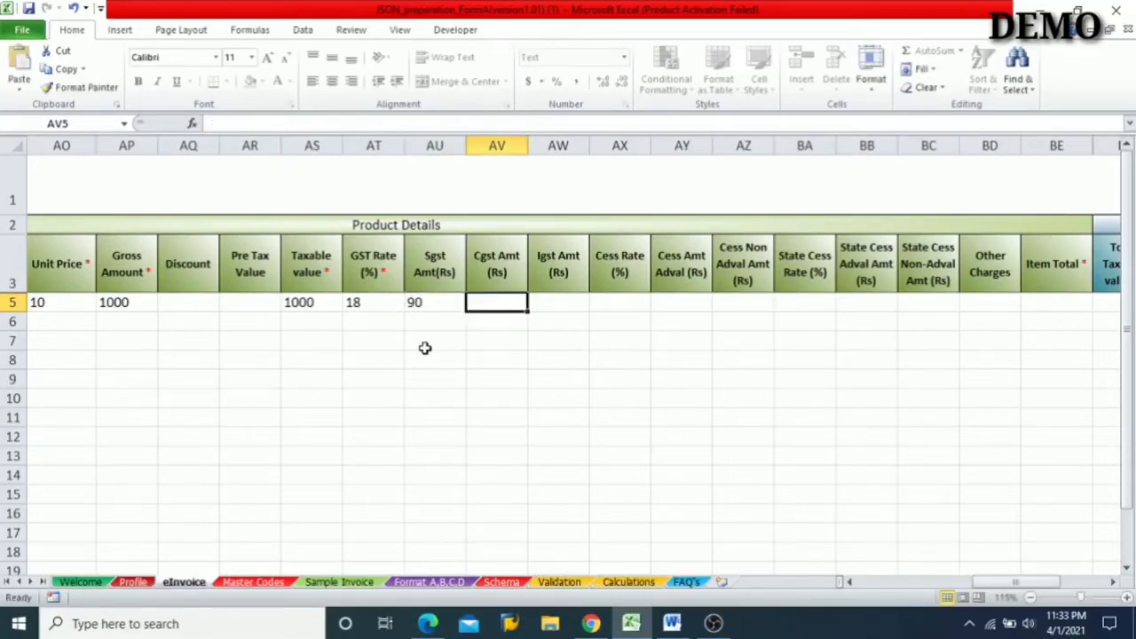
{"action": "type", "text": "90"}
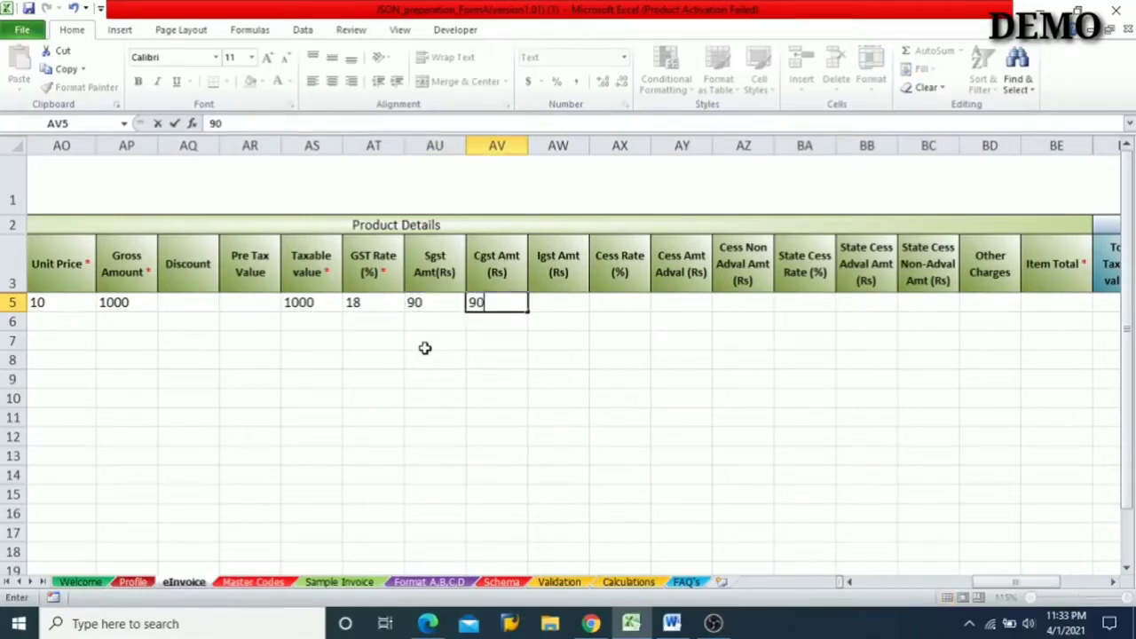
{"action": "key", "text": "Left"}
{"action": "key", "text": "Right"}
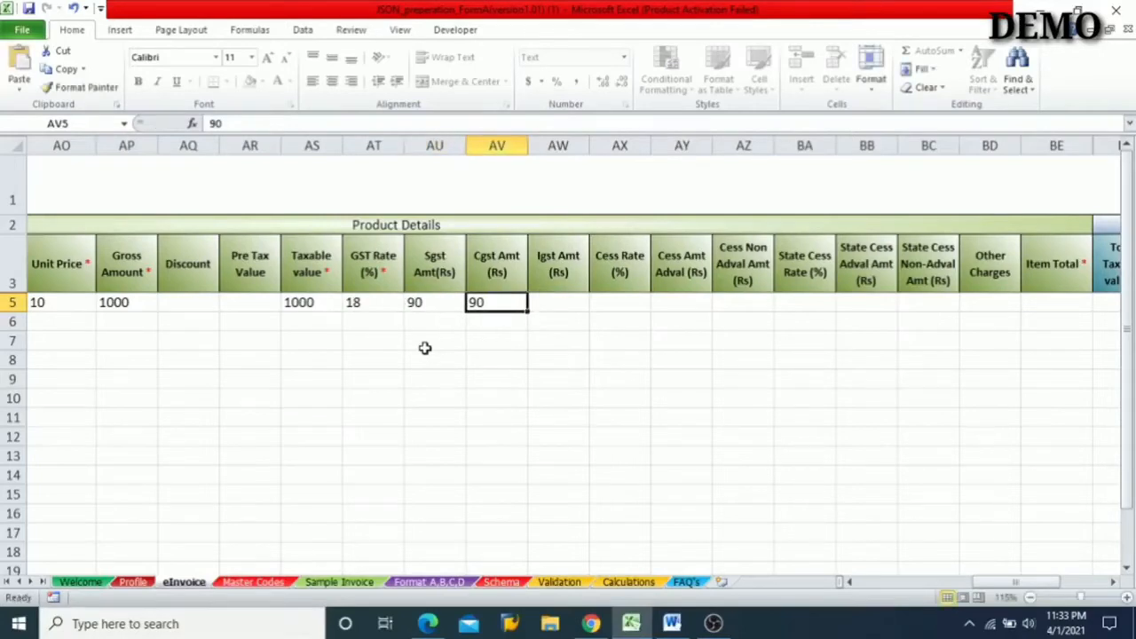
{"action": "key", "text": "Right"}
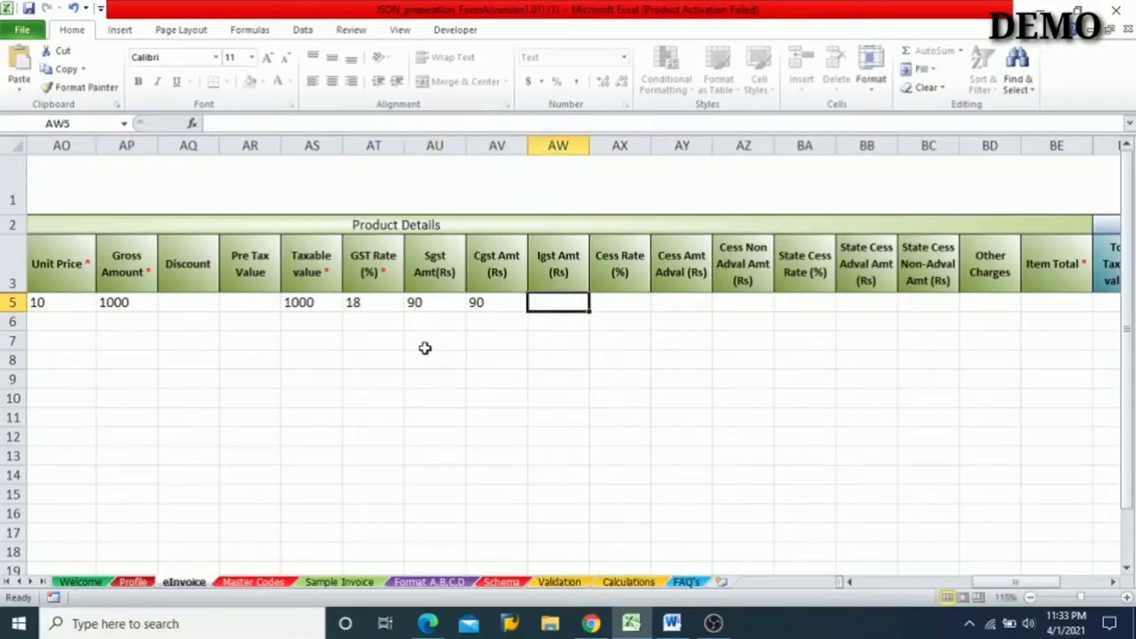
- Review row 5's Taxable value, GST Rate, Sgst and Cgst amounts as the basis for the Item Total
{"action": "key", "text": "Right"}
{"action": "key", "text": "Right"}
{"action": "key", "text": "Right"}
{"action": "key", "text": "Right"}
{"action": "key", "text": "Right"}
{"action": "key", "text": "Right"}
{"action": "key", "text": "Right"}
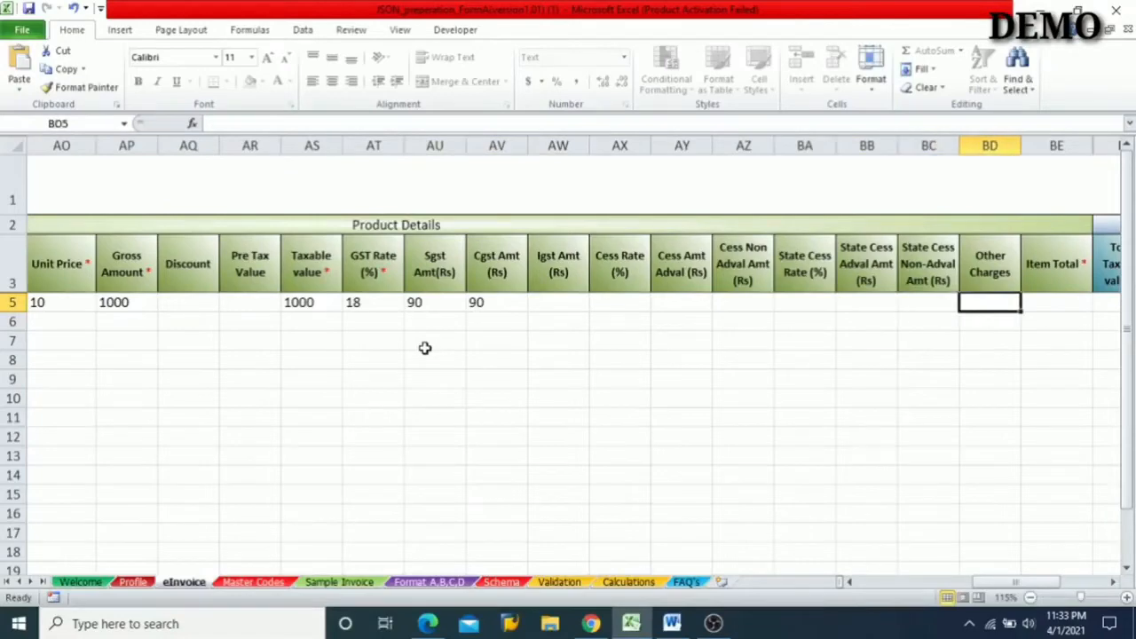
{"action": "key", "text": "Right"}
{"action": "key", "text": "Left"}
{"action": "key", "text": "Left"}
{"action": "key", "text": "Left"}
{"action": "key", "text": "Left"}
{"action": "key", "text": "Left"}
{"action": "key", "text": "Left"}
{"action": "key", "text": "Left"}
{"action": "key", "text": "Left"}
{"action": "key", "text": "Left"}
{"action": "key", "text": "Left"}
{"action": "key", "text": "Left"}
{"action": "key", "text": "Left"}
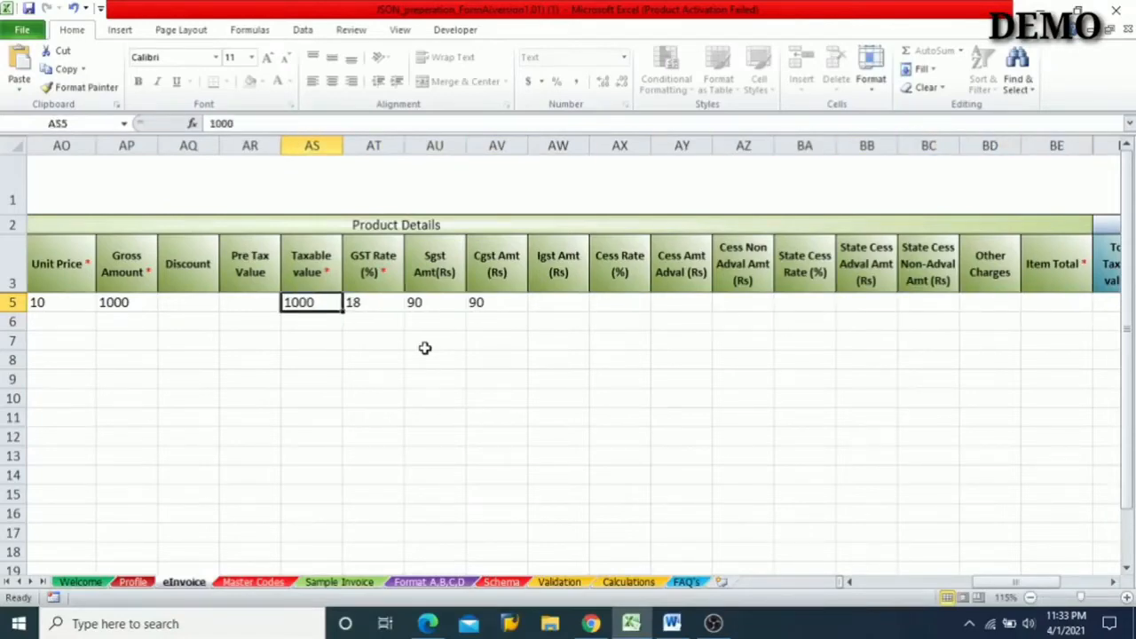
{"action": "key", "text": "Right"}
{"action": "key", "text": "Right"}
{"action": "key", "text": "Right"}
{"action": "key", "text": "Left"}
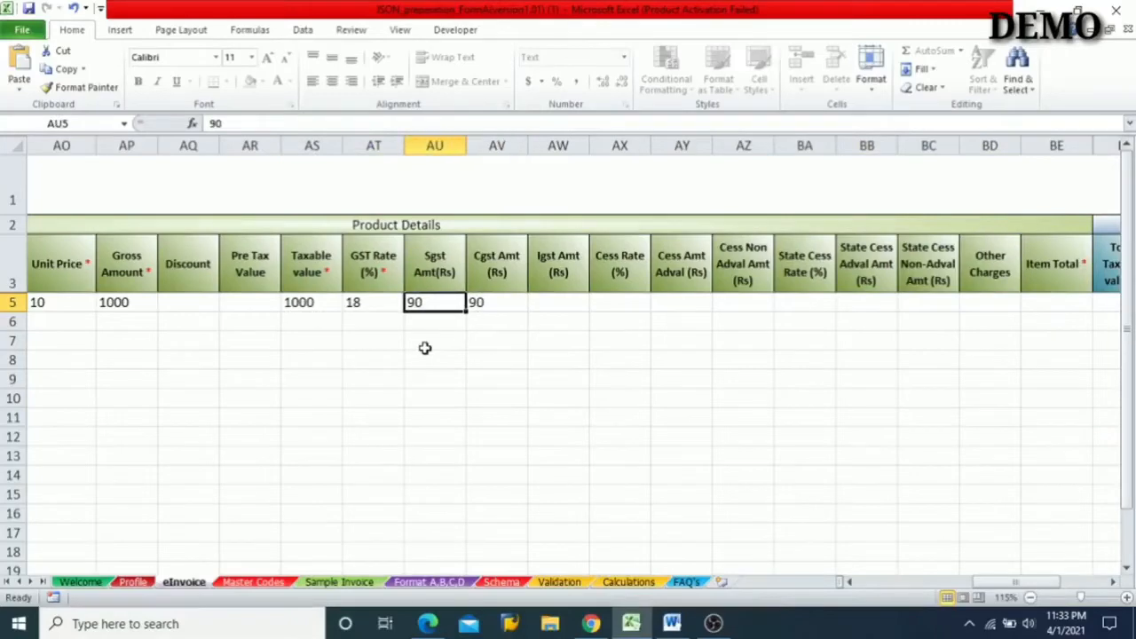
{"action": "key", "text": "Right"}
{"action": "key", "text": "Left"}
{"action": "key", "text": "Left"}
{"action": "key", "text": "Left"}
{"action": "key", "text": "Right"}
{"action": "key", "text": "Right"}
{"action": "key", "text": "Right"}
{"action": "key", "text": "Right"}
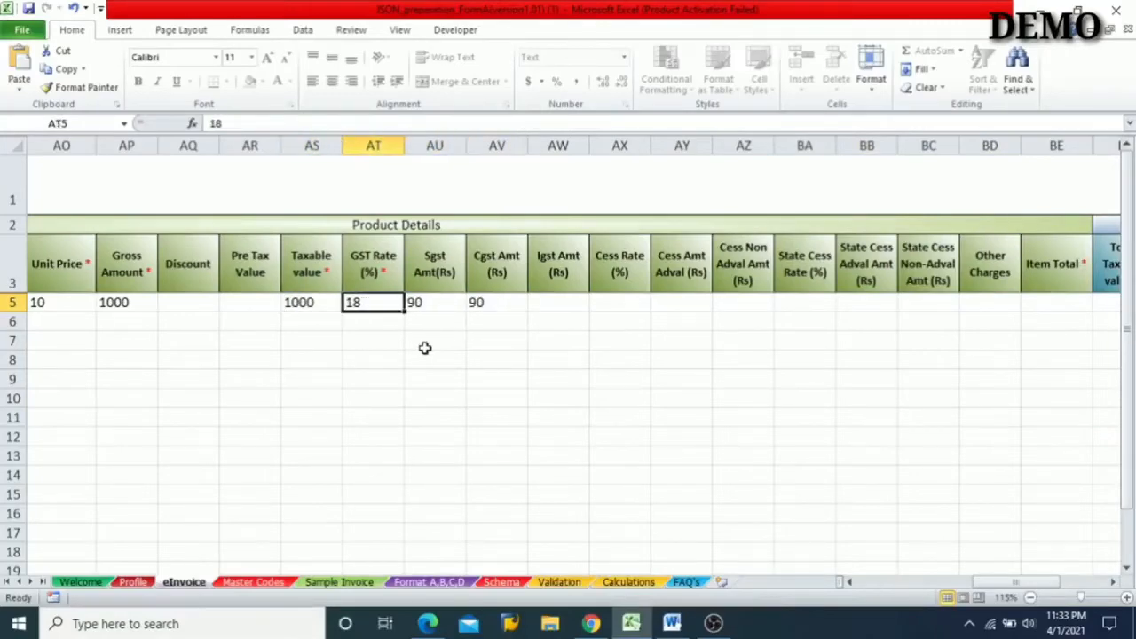
- Skip row 5's optional cess and Other Charges fields and enter 1180 as the Item Total
{"action": "key", "text": "Right"}
{"action": "key", "text": "Right"}
{"action": "key", "text": "Right"}
{"action": "key", "text": "Right"}
{"action": "key", "text": "Right"}
{"action": "key", "text": "Right"}
{"action": "key", "text": "Right"}
{"action": "key", "text": "Right"}
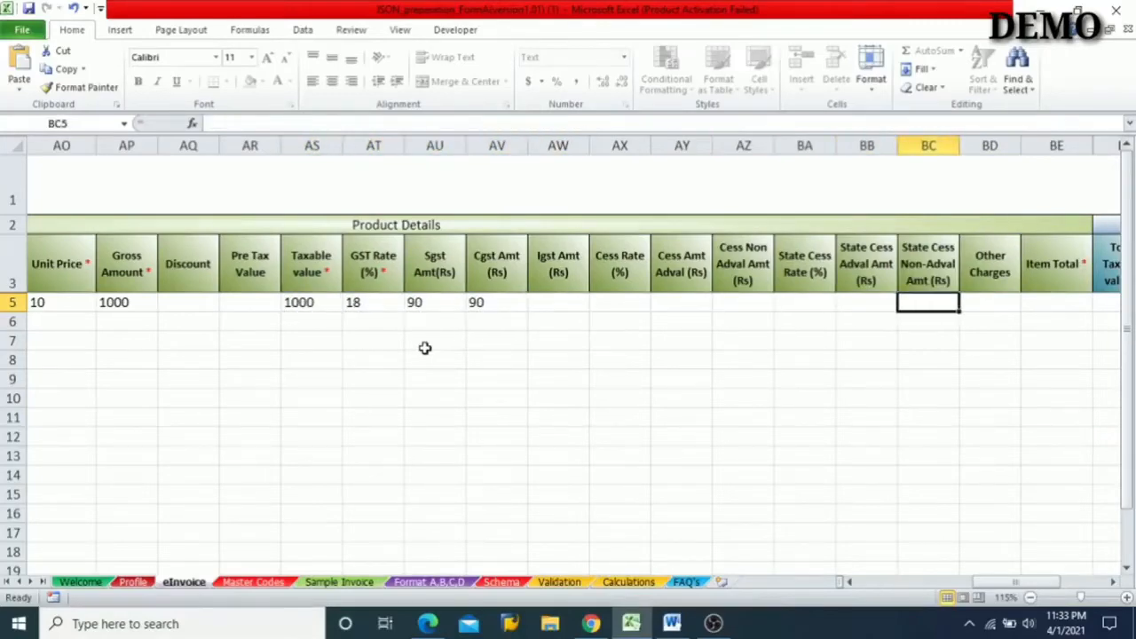
{"action": "type", "text": "1180"}
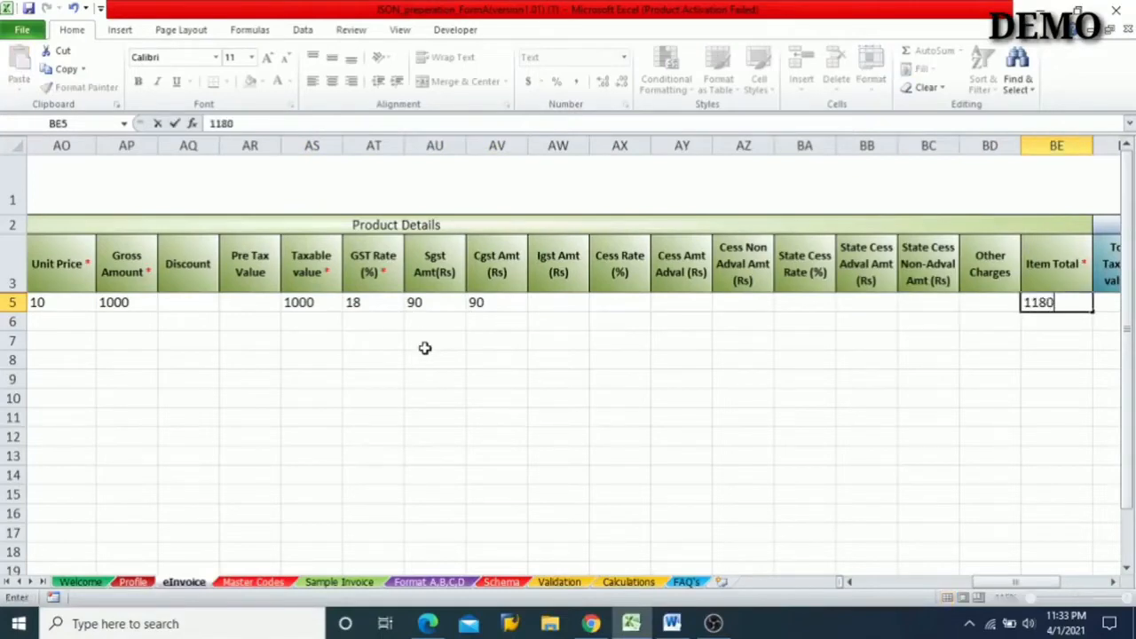
{"action": "key", "text": "Right"}
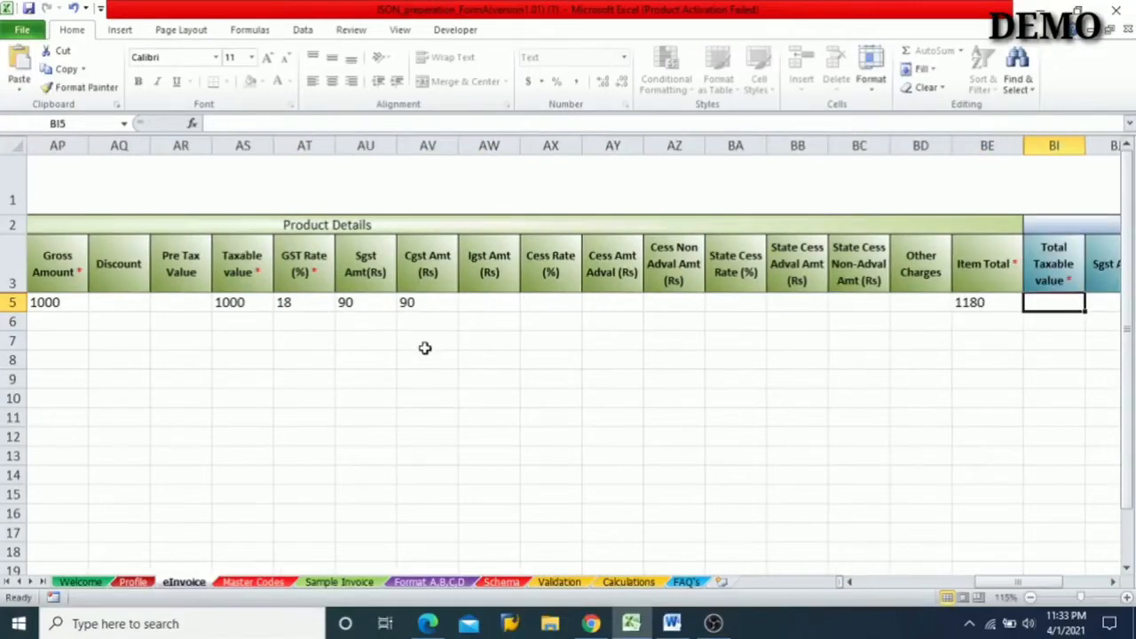
- Look over the first Value Details columns, and recheck row 5's Item Total and Other Charges fields
{"action": "key", "text": "Right"}
{"action": "key", "text": "Right"}
{"action": "key", "text": "Right"}
{"action": "key", "text": "Right"}
{"action": "key", "text": "Right"}
{"action": "key", "text": "Right"}
{"action": "key", "text": "Left"}
{"action": "key", "text": "Left"}
{"action": "key", "text": "Left"}
{"action": "key", "text": "Left"}
{"action": "key", "text": "Left"}
{"action": "key", "text": "Left"}
{"action": "key", "text": "Left"}
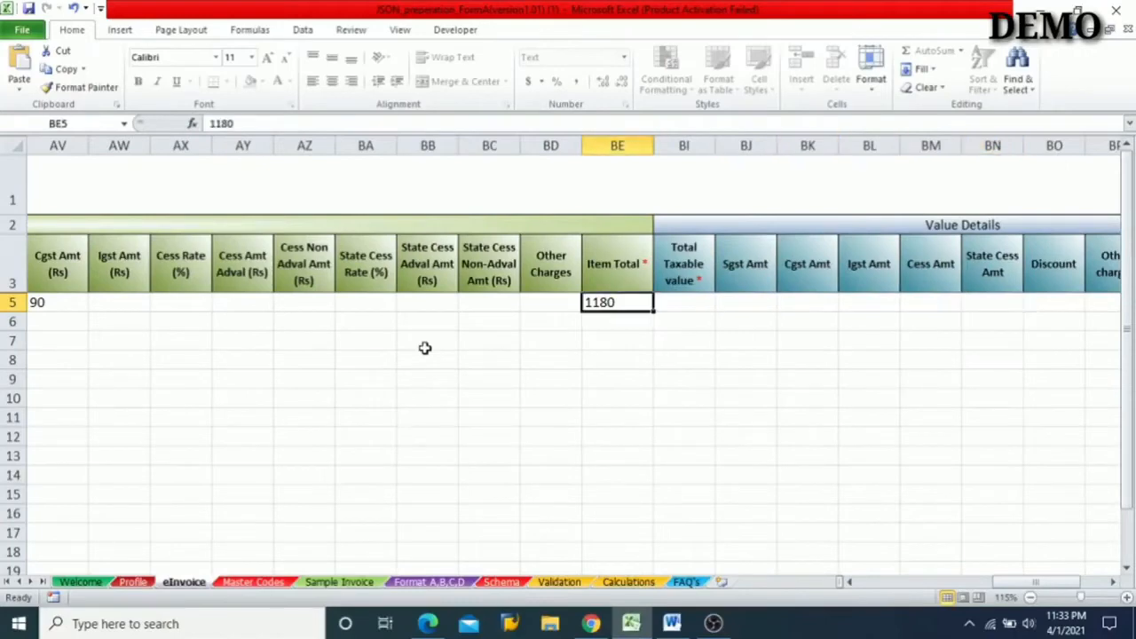
{"action": "key", "text": "Left"}
{"action": "key", "text": "Left"}
{"action": "key", "text": "Down"}
{"action": "key", "text": "Down"}
{"action": "key", "text": "Right"}
{"action": "key", "text": "Up"}
{"action": "key", "text": "Up"}
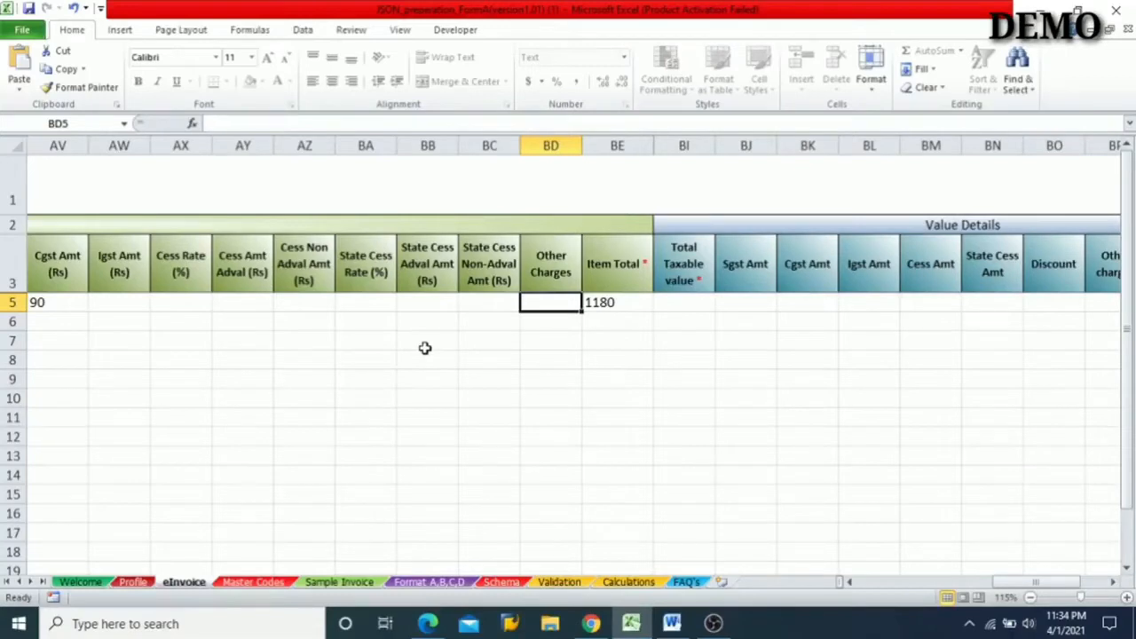
- Examine the Value Details columns from Total Taxable value through Other charges to see which are mandatory
{"action": "key", "text": "Right"}
{"action": "key", "text": "Right"}
{"action": "key", "text": "Right"}
{"action": "key", "text": "Right"}
{"action": "key", "text": "Right"}
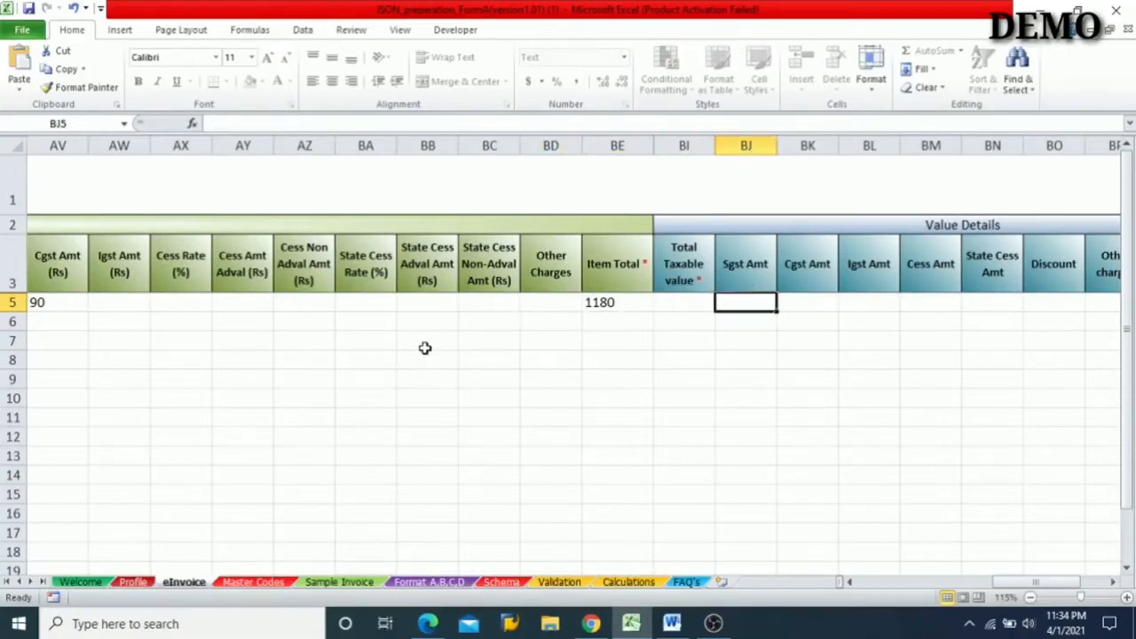
{"action": "key", "text": "Right"}
{"action": "key", "text": "Right"}
{"action": "key", "text": "Right"}
{"action": "key", "text": "Right"}
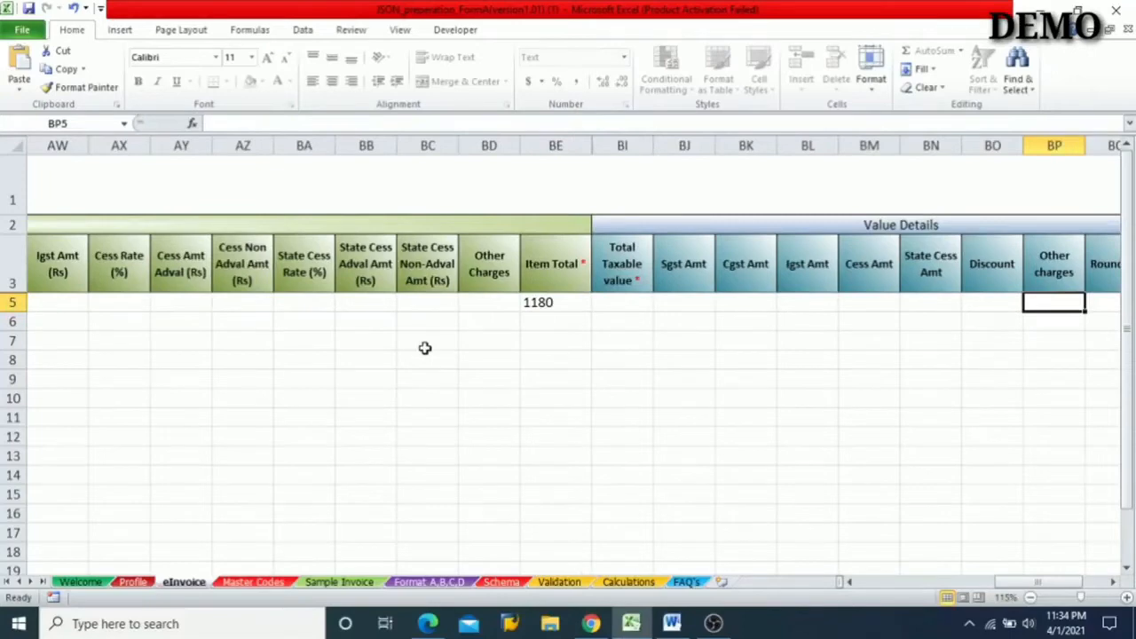
{"action": "key", "text": "Left"}
{"action": "key", "text": "Left"}
{"action": "key", "text": "Left"}
{"action": "key", "text": "Left"}
{"action": "key", "text": "Left"}
{"action": "key", "text": "Left"}
{"action": "key", "text": "Left"}
{"action": "key", "text": "Left"}
{"action": "key", "text": "Left"}
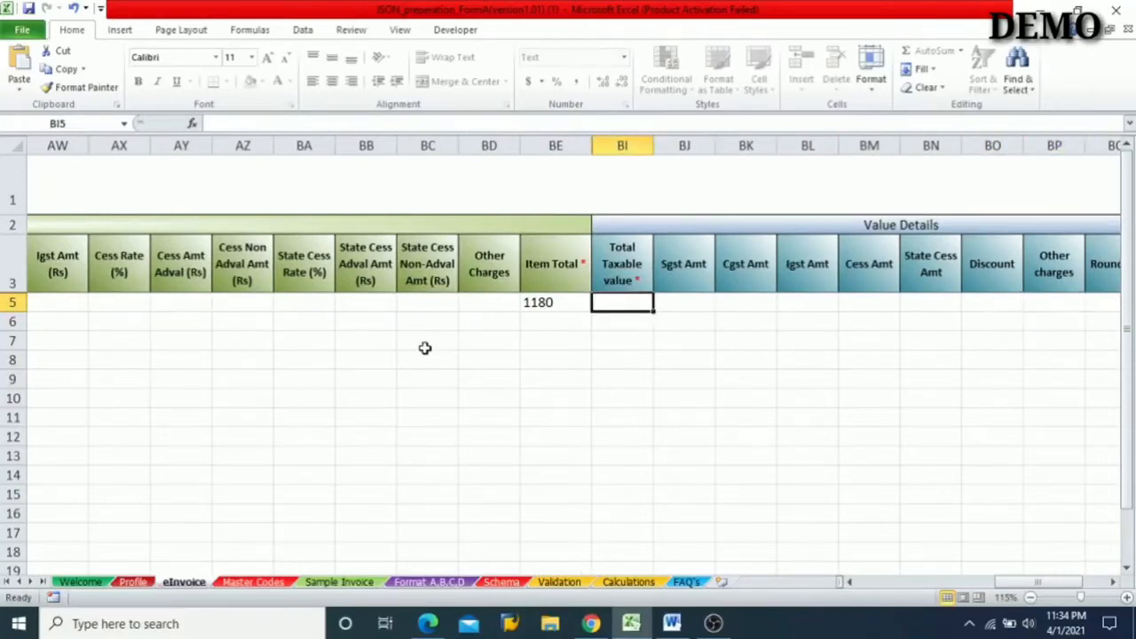
- Review row 5's product entries from Product Description through the Sgst and Cgst amounts, comparing Gross Amount with Taxable value
{"action": "key", "text": "Left"}
{"action": "key", "text": "Left"}
{"action": "key", "text": "Left"}
{"action": "key", "text": "Left"}
{"action": "key", "text": "Left"}
{"action": "key", "text": "Left"}
{"action": "key", "text": "Left"}
{"action": "key", "text": "Left"}
{"action": "key", "text": "Left"}
{"action": "key", "text": "Left"}
{"action": "key", "text": "Left"}
{"action": "key", "text": "Left"}
{"action": "key", "text": "Left"}
{"action": "key", "text": "Left"}
{"action": "key", "text": "Left"}
{"action": "key", "text": "Left"}
{"action": "key", "text": "Left"}
{"action": "key", "text": "Left"}
{"action": "key", "text": "Left"}
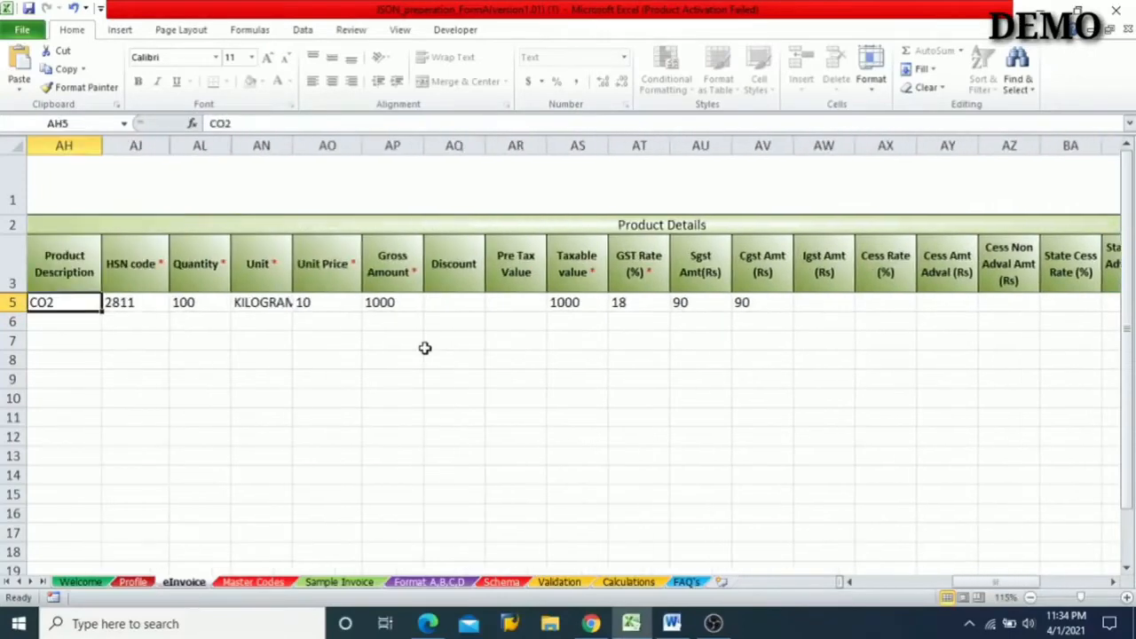
{"action": "key", "text": "Right"}
{"action": "key", "text": "Right"}
{"action": "key", "text": "Right"}
{"action": "key", "text": "Right"}
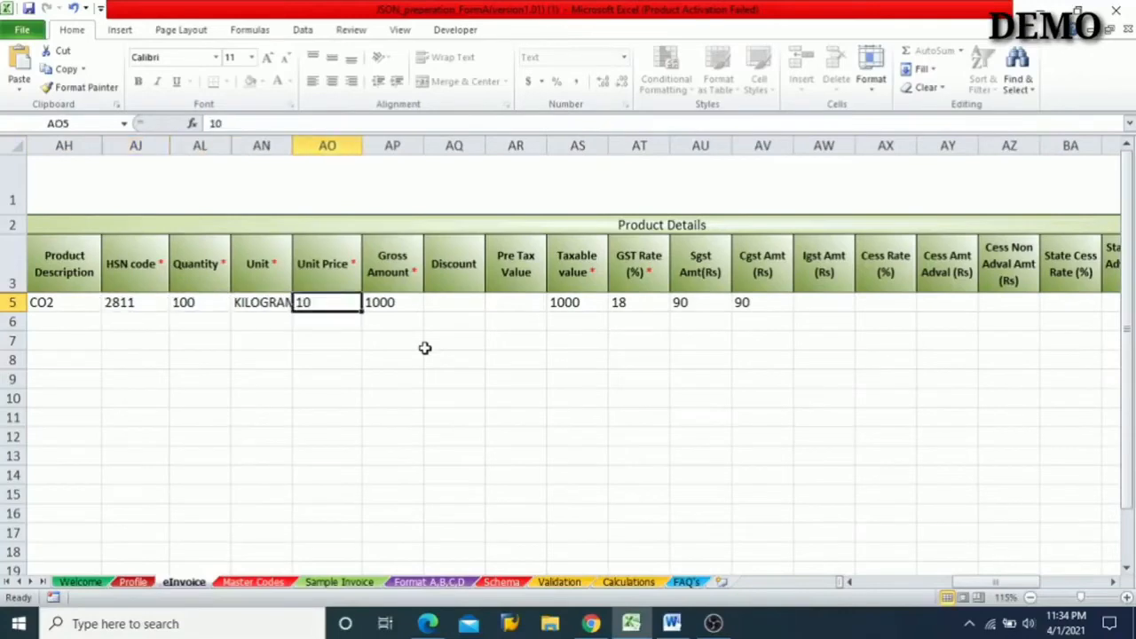
{"action": "key", "text": "Right"}
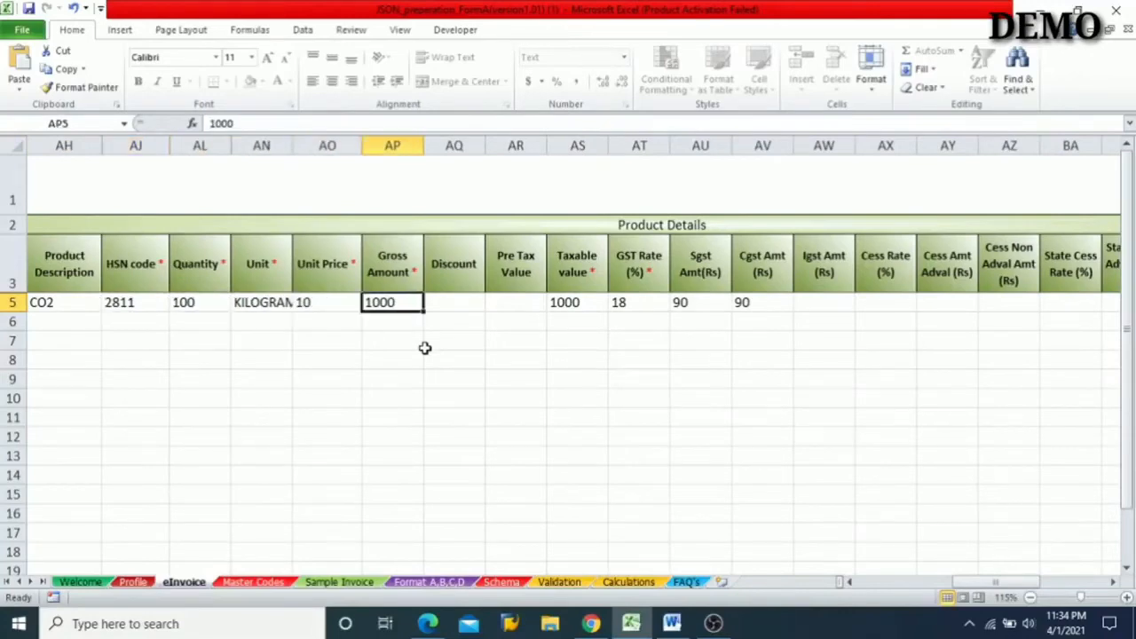
{"action": "key", "text": "Right"}
{"action": "key", "text": "Right"}
{"action": "key", "text": "Right"}
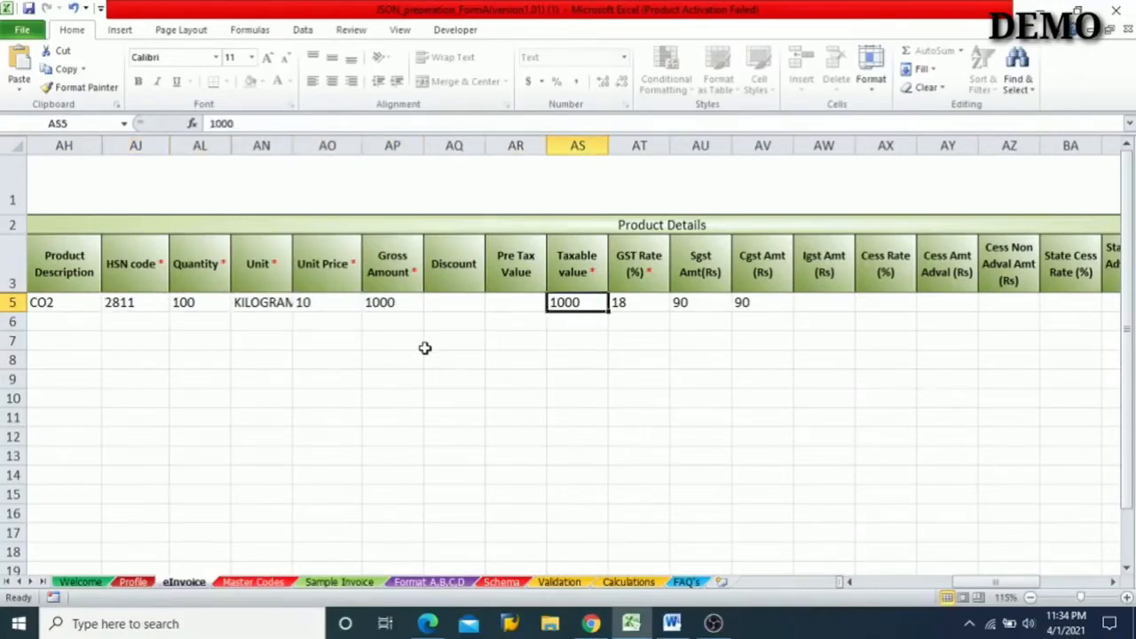
{"action": "key", "text": "Left"}
{"action": "key", "text": "Left"}
{"action": "key", "text": "Left"}
{"action": "key", "text": "Right"}
{"action": "key", "text": "Right"}
{"action": "key", "text": "Right"}
{"action": "key", "text": "Right"}
{"action": "key", "text": "Right"}
{"action": "key", "text": "Right"}
{"action": "key", "text": "Right"}
{"action": "key", "text": "Right"}
{"action": "key", "text": "Right"}
{"action": "key", "text": "Right"}
{"action": "key", "text": "Right"}
{"action": "key", "text": "Right"}
{"action": "key", "text": "Right"}
{"action": "key", "text": "Right"}
{"action": "key", "text": "Right"}
{"action": "key", "text": "Right"}
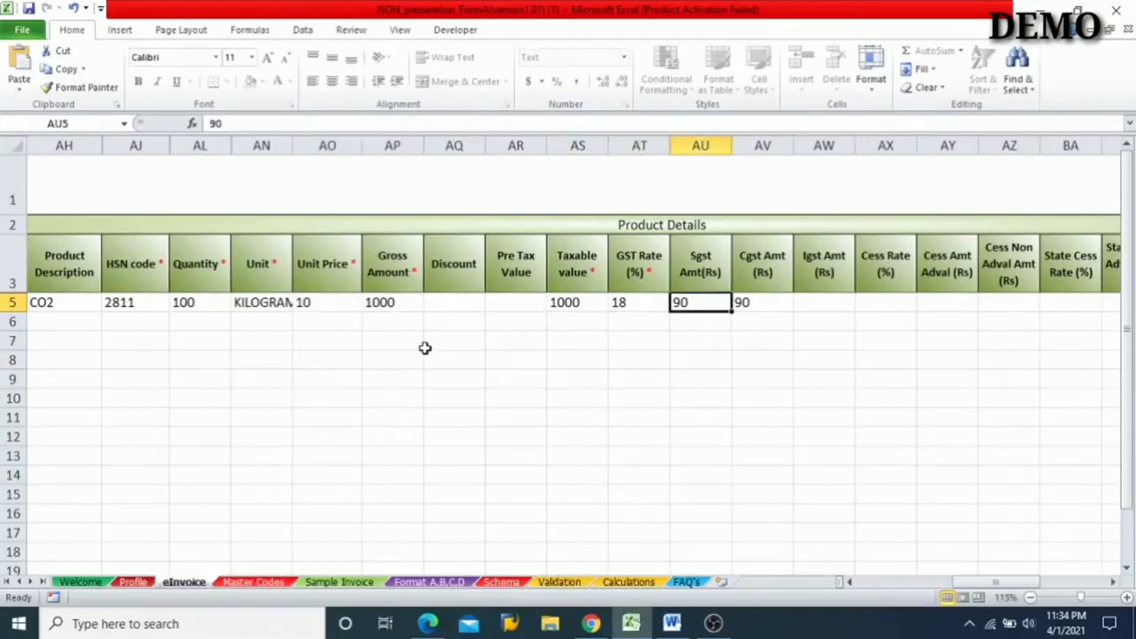
- Compare row 5's product-level Item Total with the Value Details fields, ending on the mandatory Total Taxable value
{"action": "key", "text": "Right"}
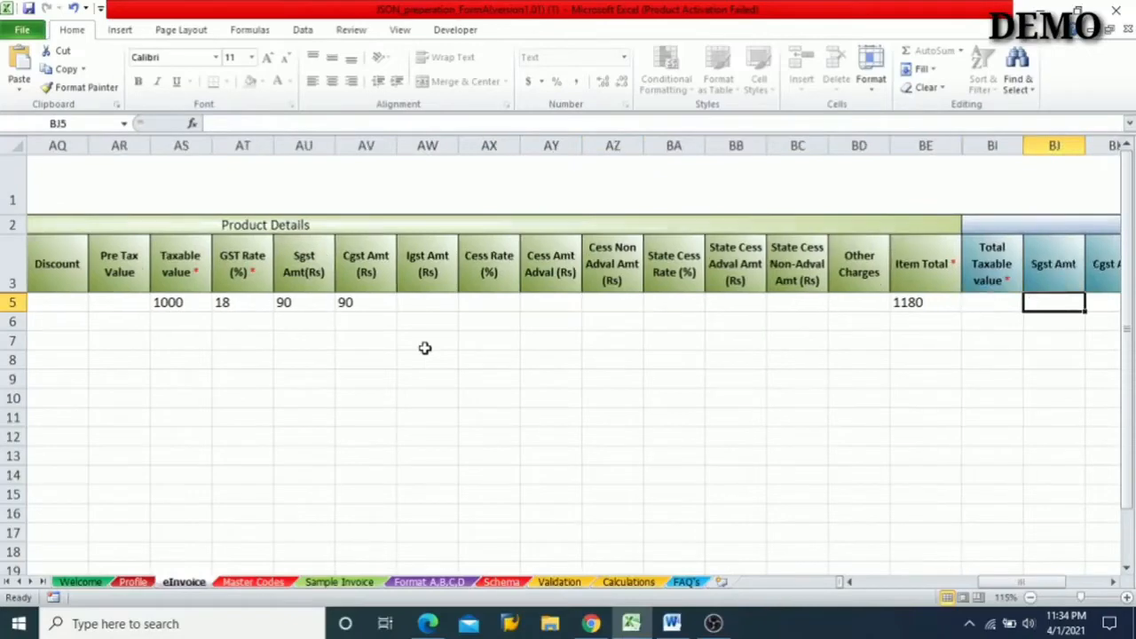
{"action": "key", "text": "Left"}
{"action": "key", "text": "Left"}
{"action": "key", "text": "Left"}
{"action": "key", "text": "Right"}
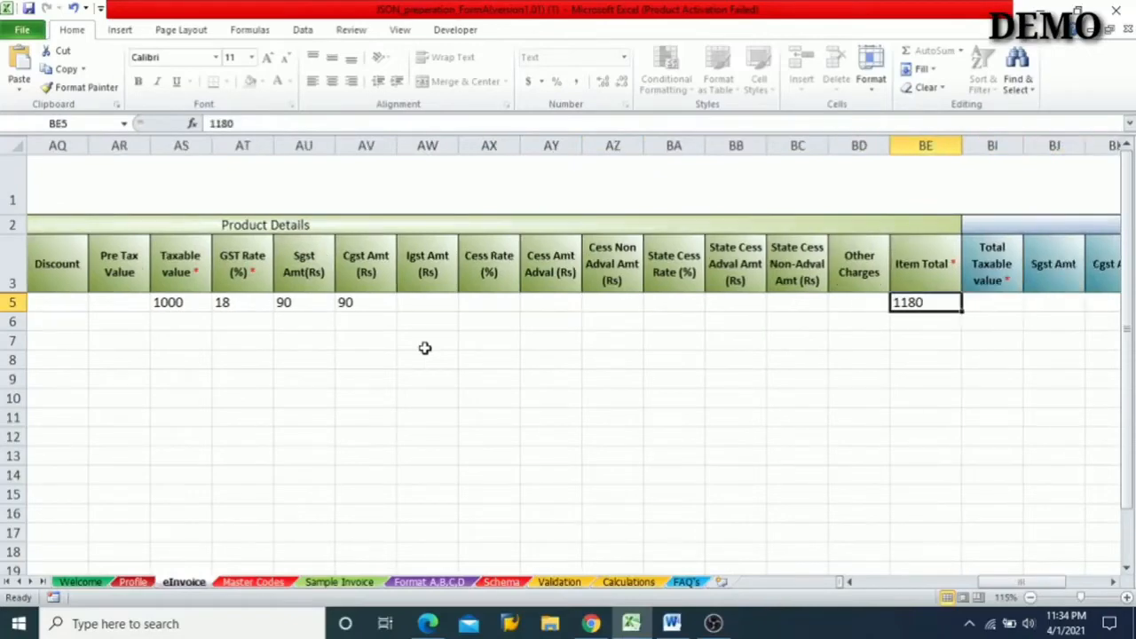
{"action": "key", "text": "Right"}
{"action": "key", "text": "Right"}
{"action": "key", "text": "Right"}
{"action": "key", "text": "Right"}
{"action": "key", "text": "Right"}
{"action": "key", "text": "Left"}
{"action": "key", "text": "Left"}
{"action": "key", "text": "Left"}
{"action": "key", "text": "Left"}
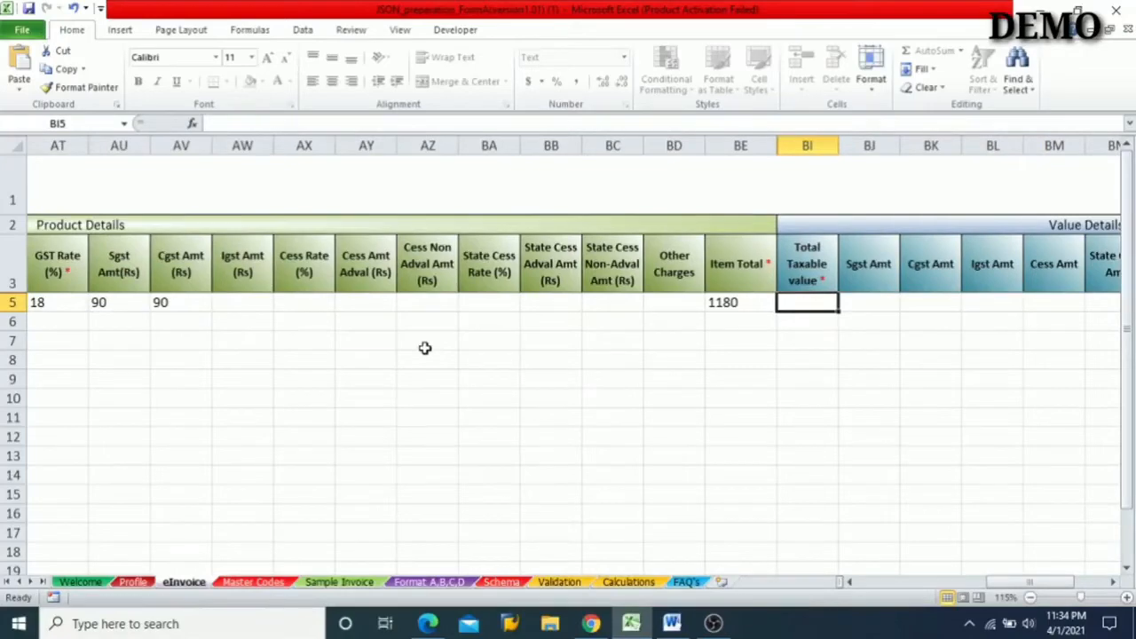
- Enter 1000 as row 5's Total Taxable value in the Value Details, matching the product-level Taxable value
{"action": "key", "text": "Left"}
{"action": "key", "text": "Left"}
{"action": "key", "text": "Left"}
{"action": "key", "text": "Left"}
{"action": "key", "text": "Left"}
{"action": "key", "text": "Left"}
{"action": "key", "text": "Left"}
{"action": "key", "text": "Left"}
{"action": "key", "text": "Left"}
{"action": "key", "text": "Left"}
{"action": "key", "text": "Left"}
{"action": "key", "text": "Left"}
{"action": "key", "text": "Left"}
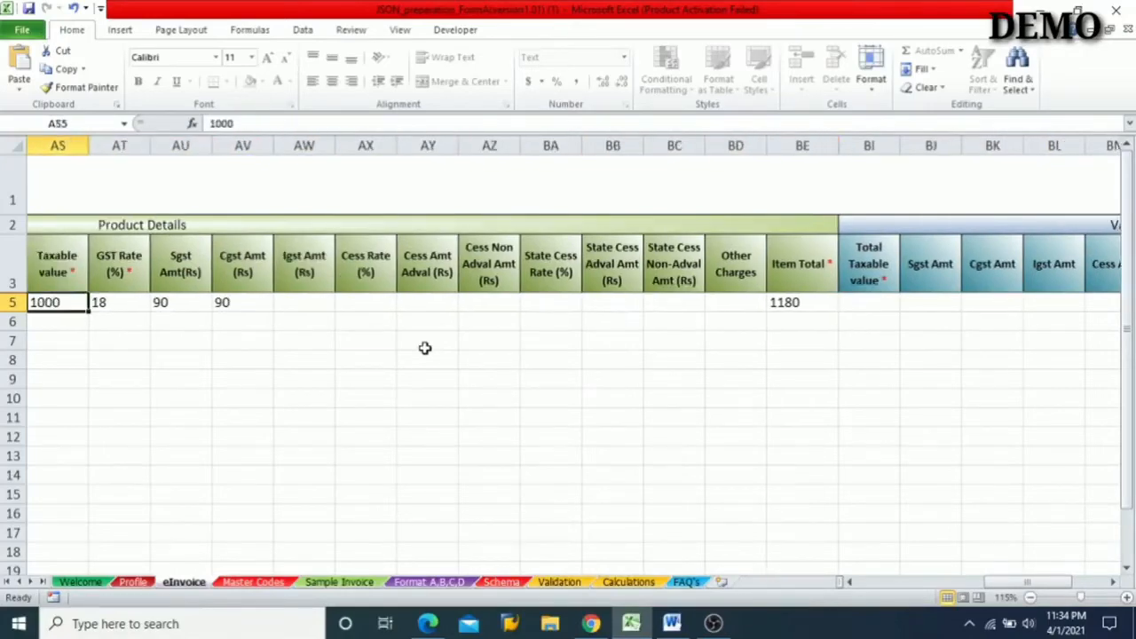
{"action": "key", "text": "Left"}
{"action": "key", "text": "Right"}
{"action": "key", "text": "Right"}
{"action": "key", "text": "Right"}
{"action": "key", "text": "Right"}
{"action": "key", "text": "Right"}
{"action": "key", "text": "Right"}
{"action": "key", "text": "Right"}
{"action": "key", "text": "Right"}
{"action": "key", "text": "Right"}
{"action": "key", "text": "Right"}
{"action": "key", "text": "Right"}
{"action": "key", "text": "Right"}
{"action": "key", "text": "Right"}
{"action": "key", "text": "Right"}
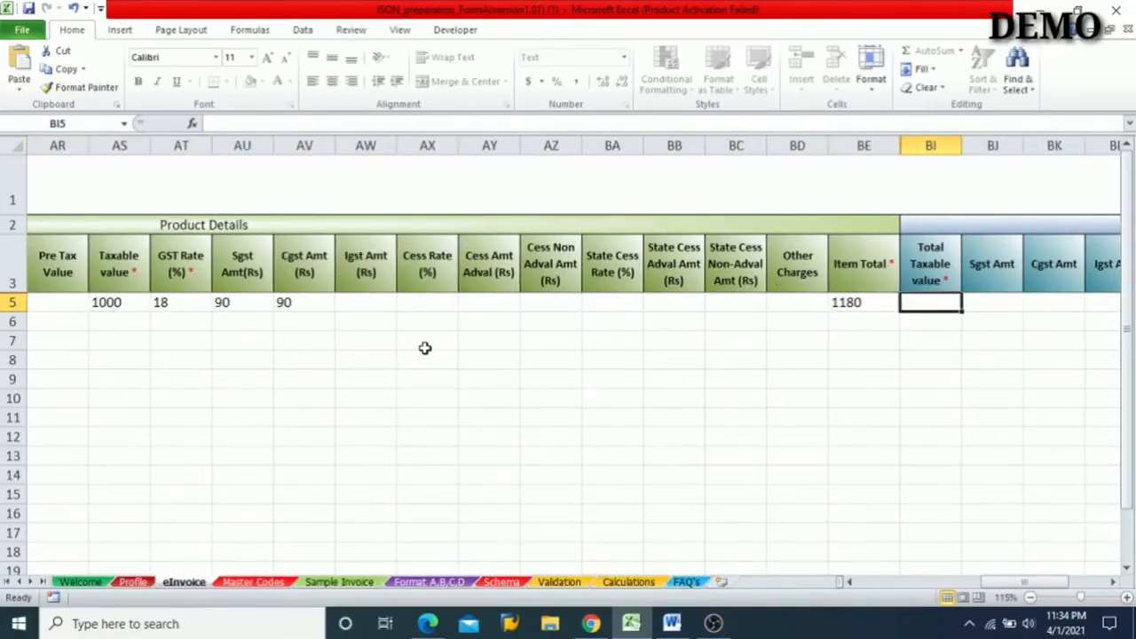
{"action": "type", "text": "1000"}
{"action": "key", "text": "Right"}
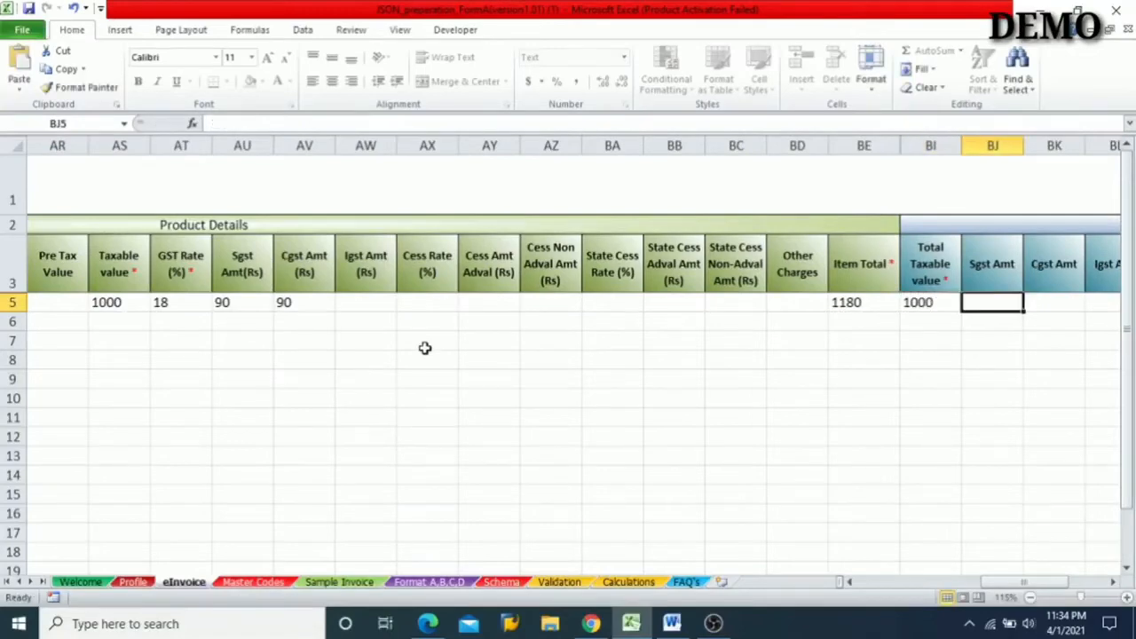
- Enter 90 as both the Sgst Amt and the Cgst Amt in row 5's Value Details
{"action": "key", "text": "Right"}
{"action": "key", "text": "Right"}
{"action": "key", "text": "Left"}
{"action": "key", "text": "Left"}
{"action": "key", "text": "Right"}
{"action": "key", "text": "Left"}
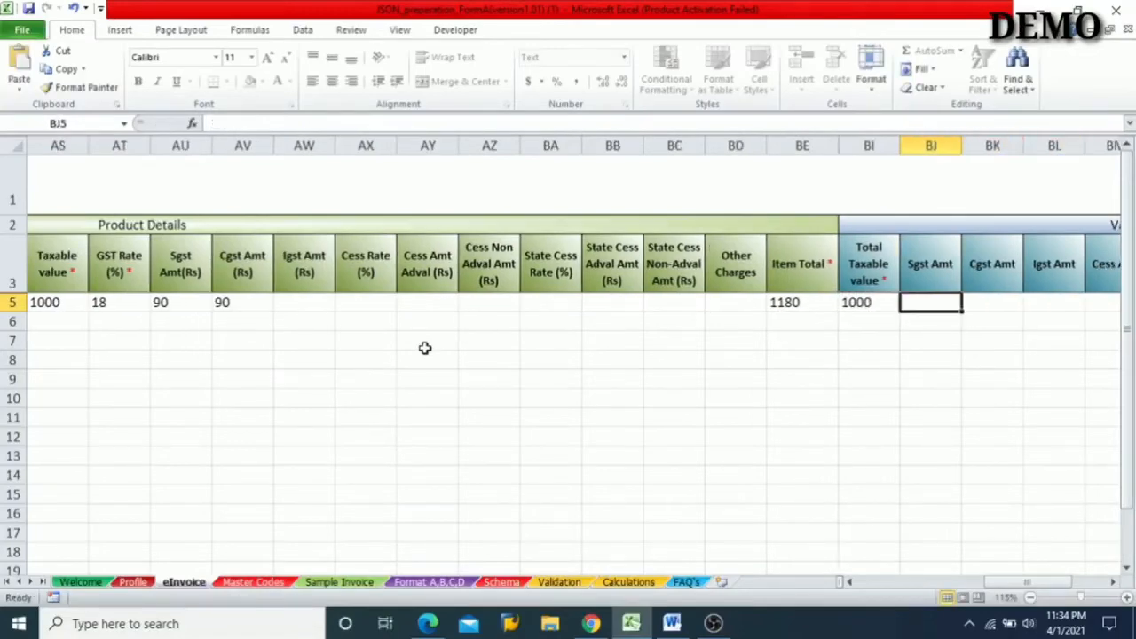
{"action": "type", "text": "90"}
{"action": "key", "text": "Right"}
{"action": "type", "text": "90"}
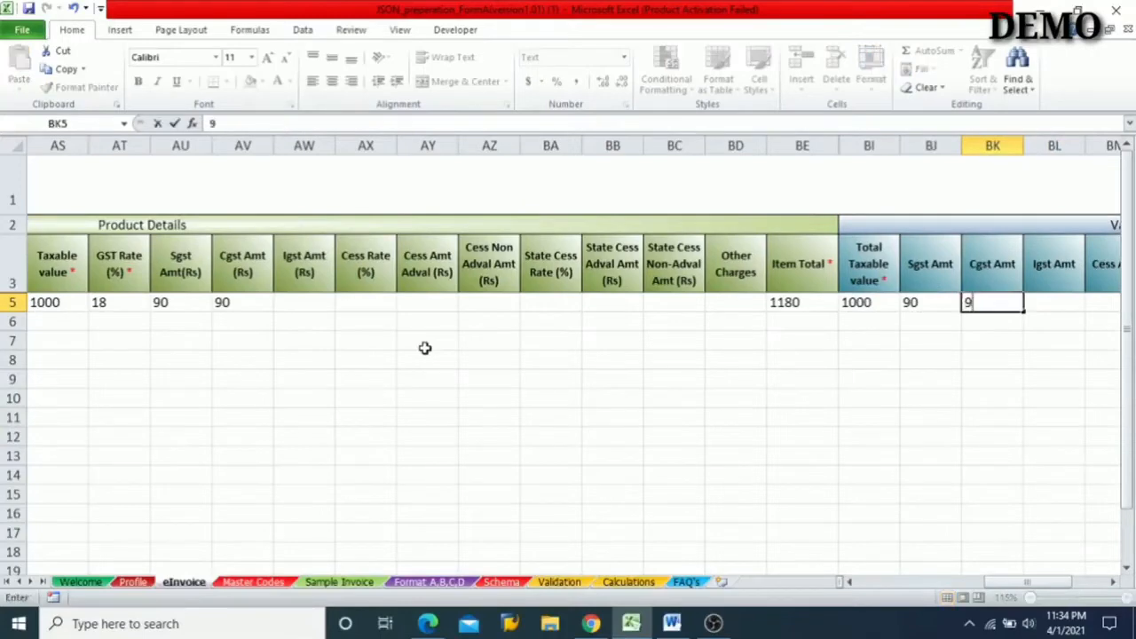
{"action": "key", "text": "Right"}
- Look over row 5's remaining Value Details columns from Igst Amt through Other charges
{"action": "key", "text": "Left"}
{"action": "key", "text": "Left"}
{"action": "key", "text": "Right"}
{"action": "key", "text": "Right"}
{"action": "key", "text": "Right"}
{"action": "key", "text": "Right"}
{"action": "key", "text": "Right"}
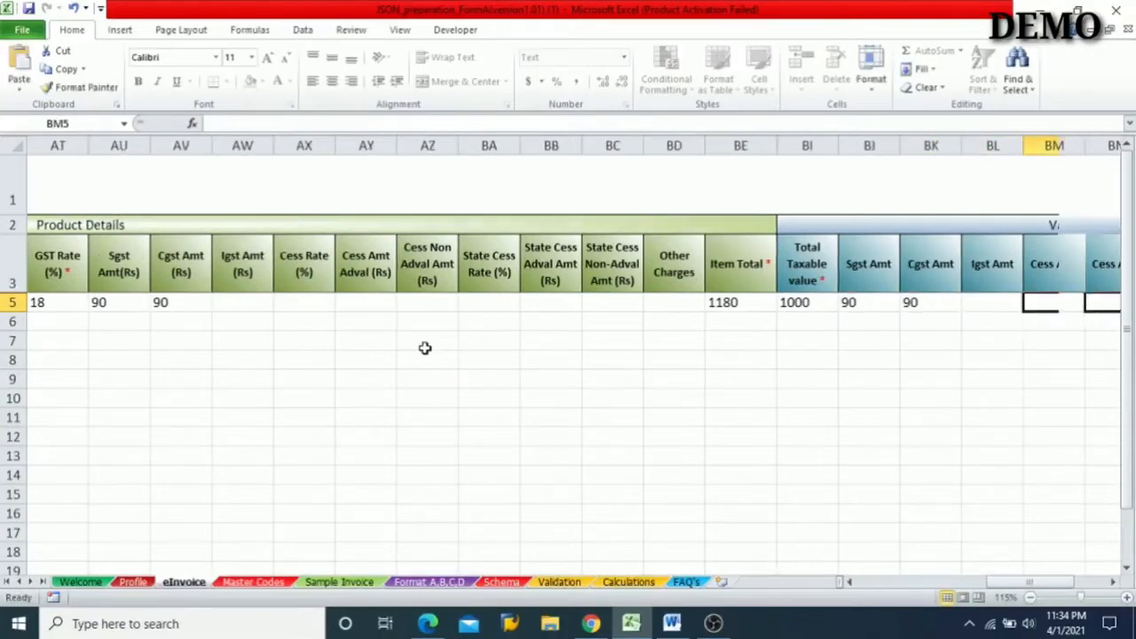
{"action": "key", "text": "Left"}
{"action": "key", "text": "Right"}
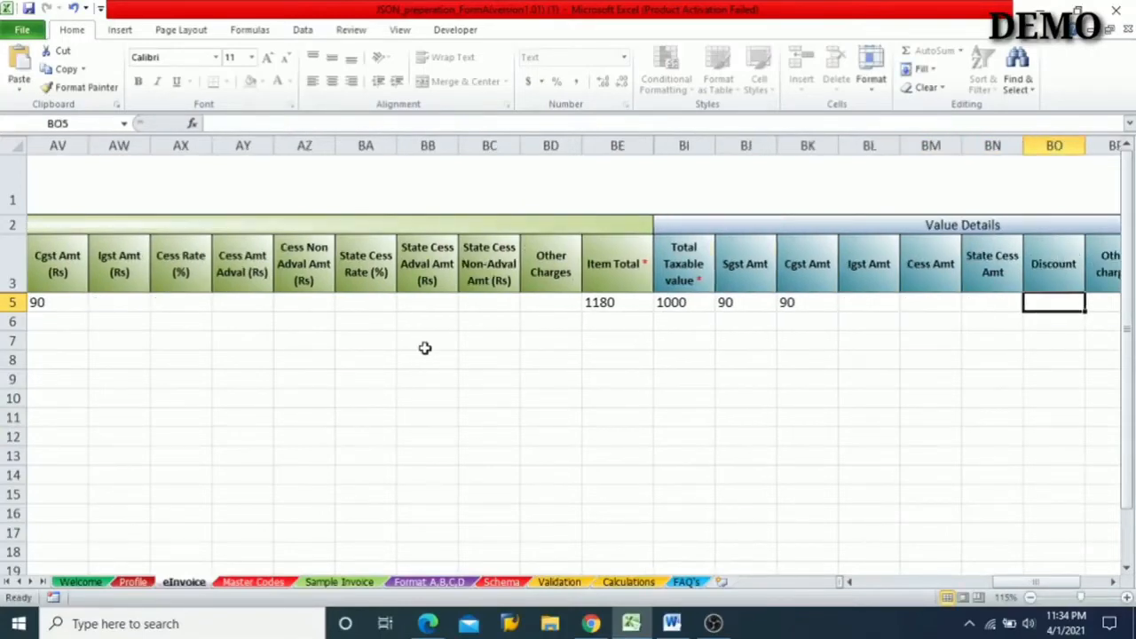
{"action": "key", "text": "Left"}
{"action": "key", "text": "Left"}
{"action": "key", "text": "Left"}
{"action": "key", "text": "Left"}
{"action": "key", "text": "Left"}
{"action": "key", "text": "Left"}
{"action": "key", "text": "Left"}
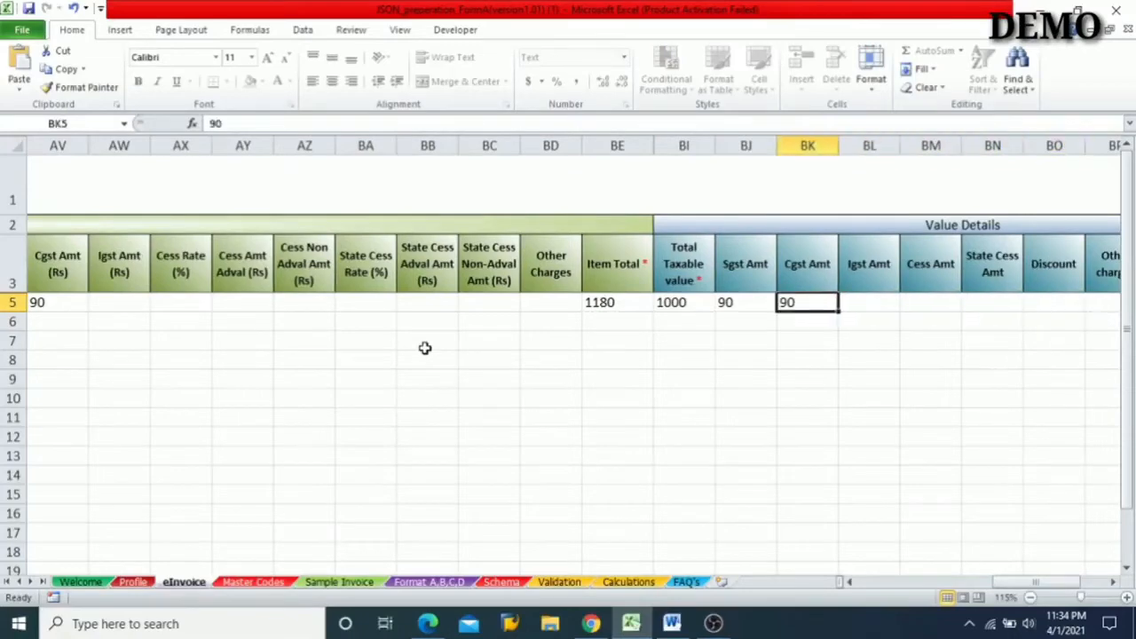
{"action": "key", "text": "Right"}
{"action": "key", "text": "Right"}
{"action": "key", "text": "Right"}
{"action": "key", "text": "Right"}
{"action": "key", "text": "Right"}
{"action": "key", "text": "Right"}
{"action": "key", "text": "Right"}
{"action": "key", "text": "Right"}
{"action": "key", "text": "Left"}
{"action": "key", "text": "Left"}
{"action": "key", "text": "Left"}
{"action": "key", "text": "Left"}
{"action": "key", "text": "Left"}
{"action": "key", "text": "Left"}
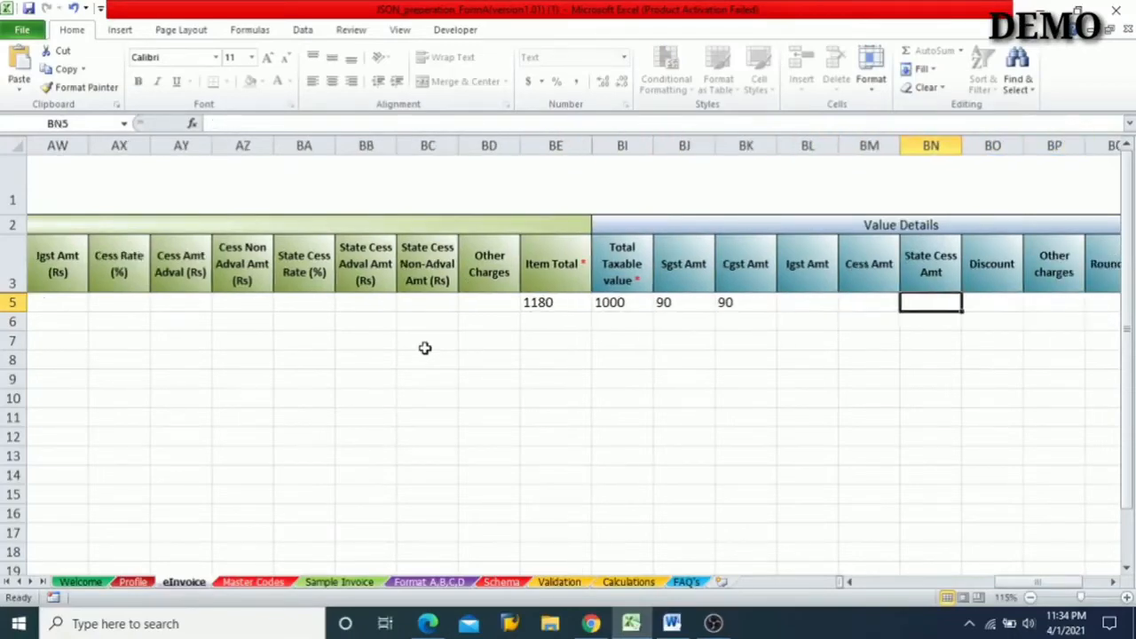
{"action": "key", "text": "Right"}
{"action": "key", "text": "Right"}
{"action": "key", "text": "Right"}
{"action": "key", "text": "Right"}
{"action": "key", "text": "Right"}
{"action": "key", "text": "Right"}
{"action": "key", "text": "Right"}
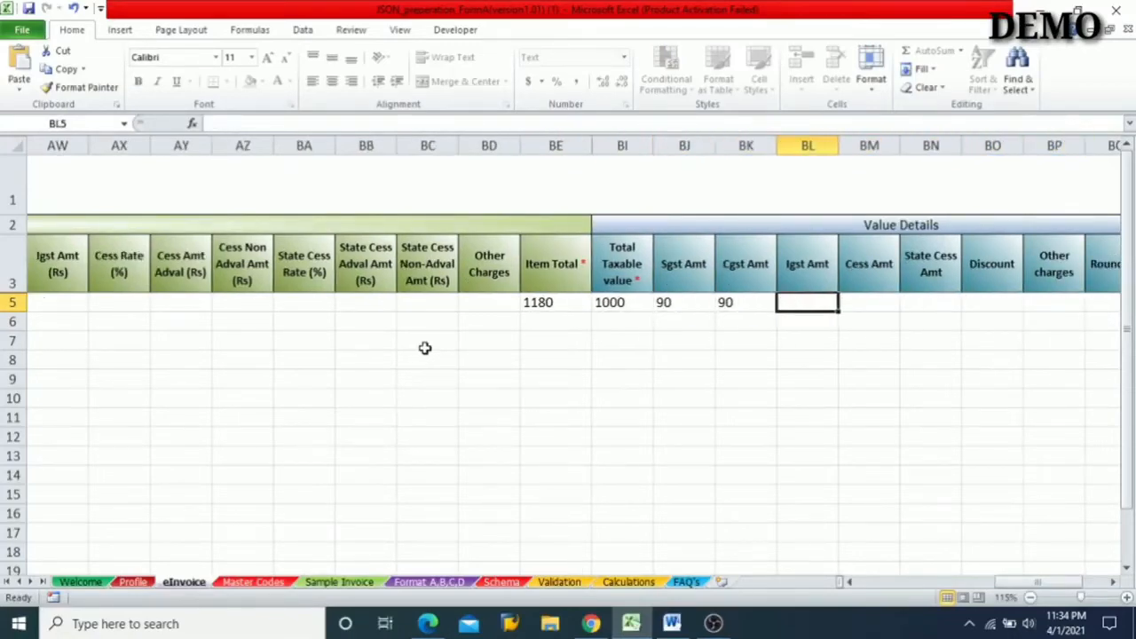
{"action": "key", "text": "Left"}
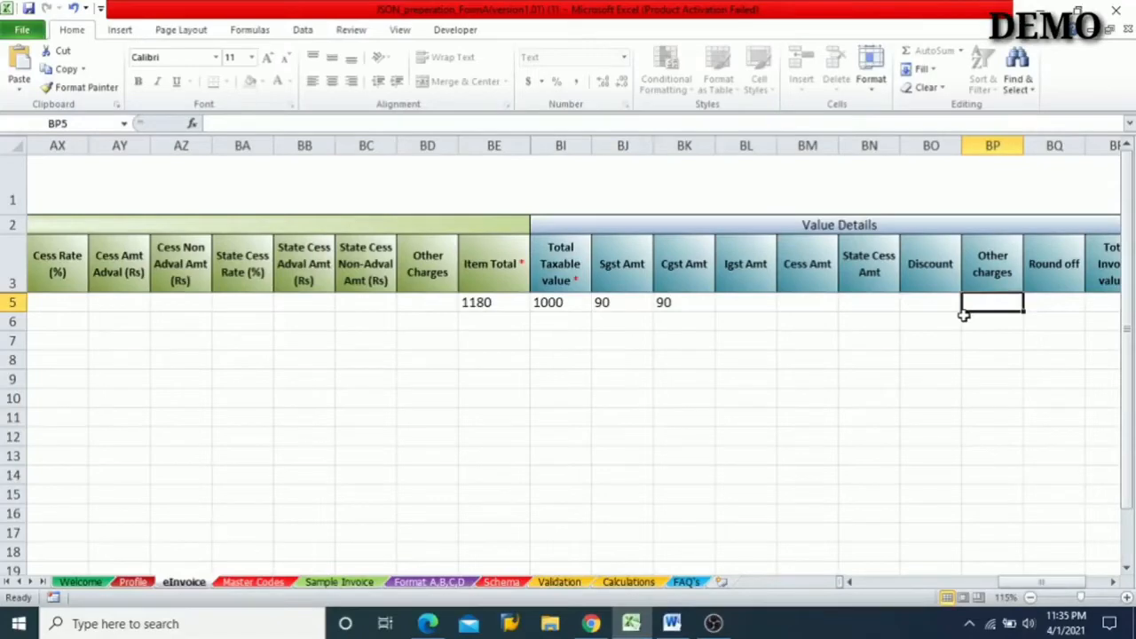
- Enter 1180 as row 5's mandatory Total Invoice value
{"action": "key", "text": "Right"}
{"action": "key", "text": "Left"}
{"action": "key", "text": "Right"}
{"action": "key", "text": "Right"}
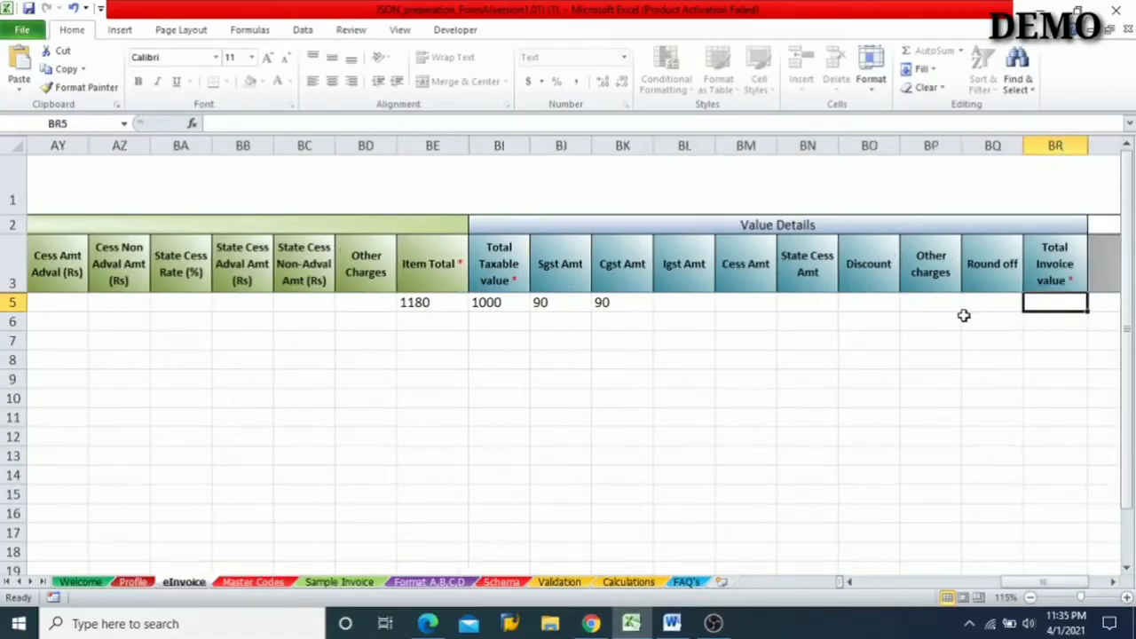
{"action": "key", "text": "Right"}
{"action": "key", "text": "Left"}
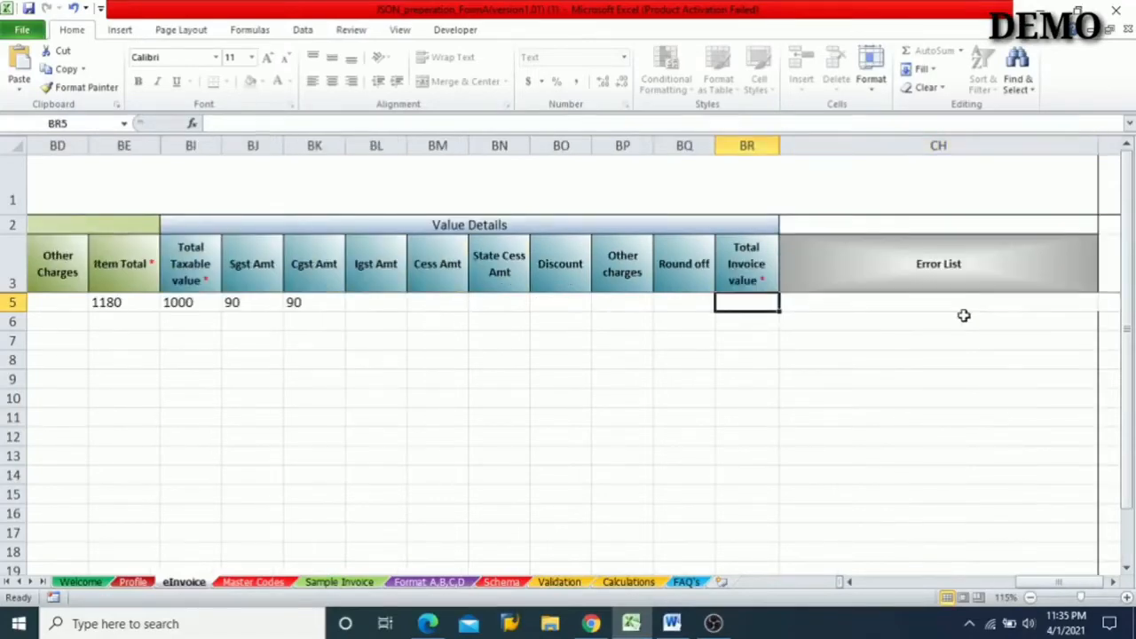
{"action": "type", "text": "1180"}
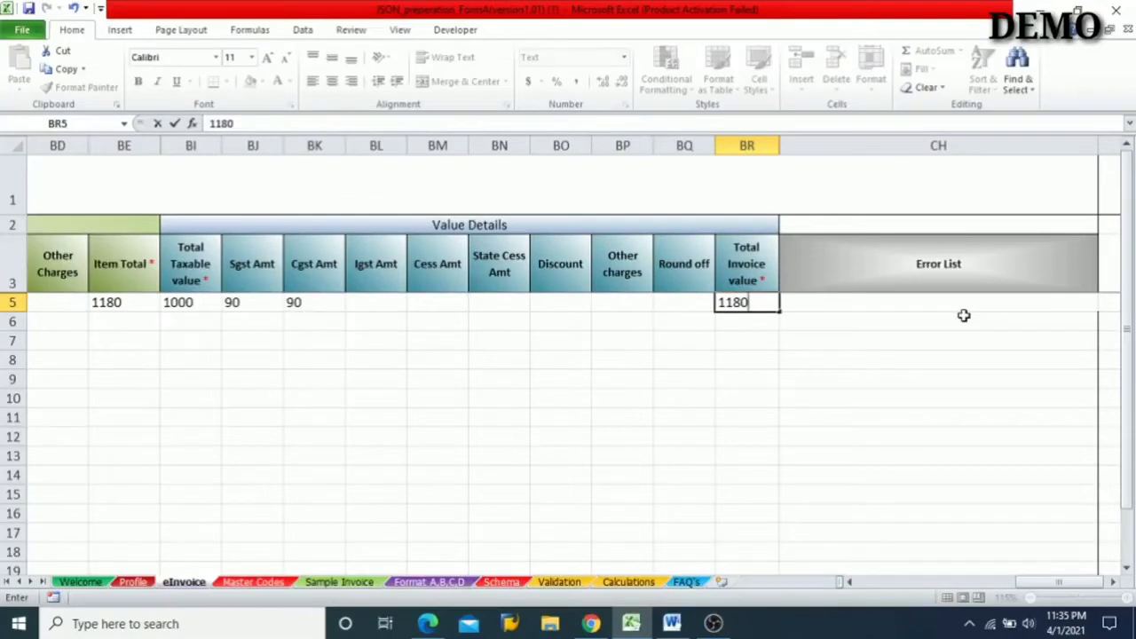
- Enter 118 as row 5's Other charges in the Value Details
{"action": "key", "text": "Left"}
{"action": "key", "text": "Left"}
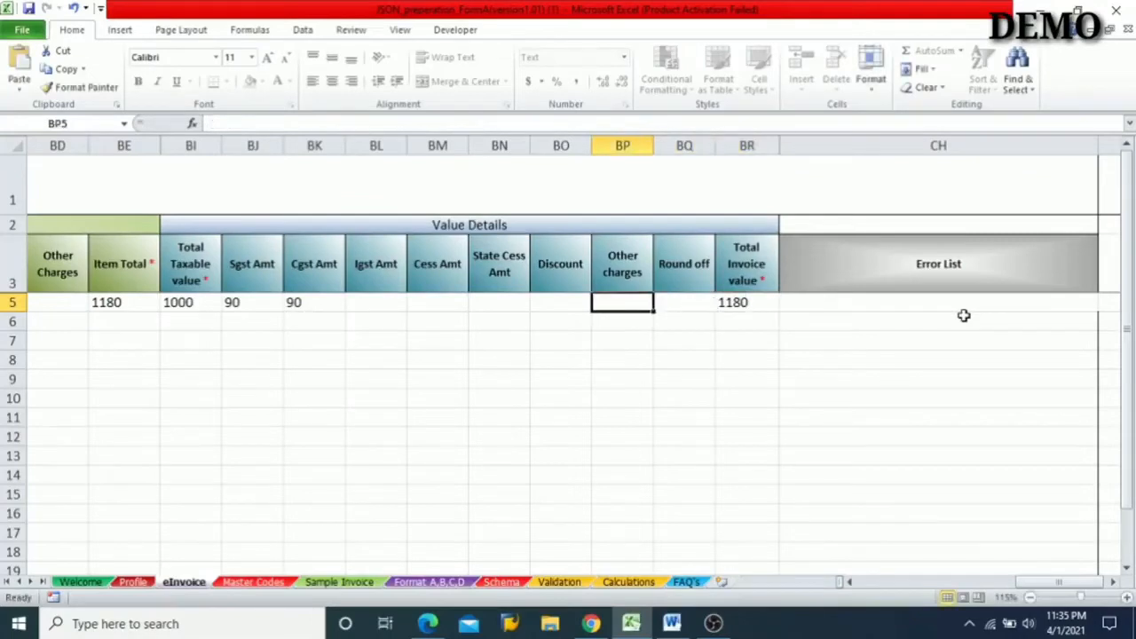
{"action": "type", "text": "11"}
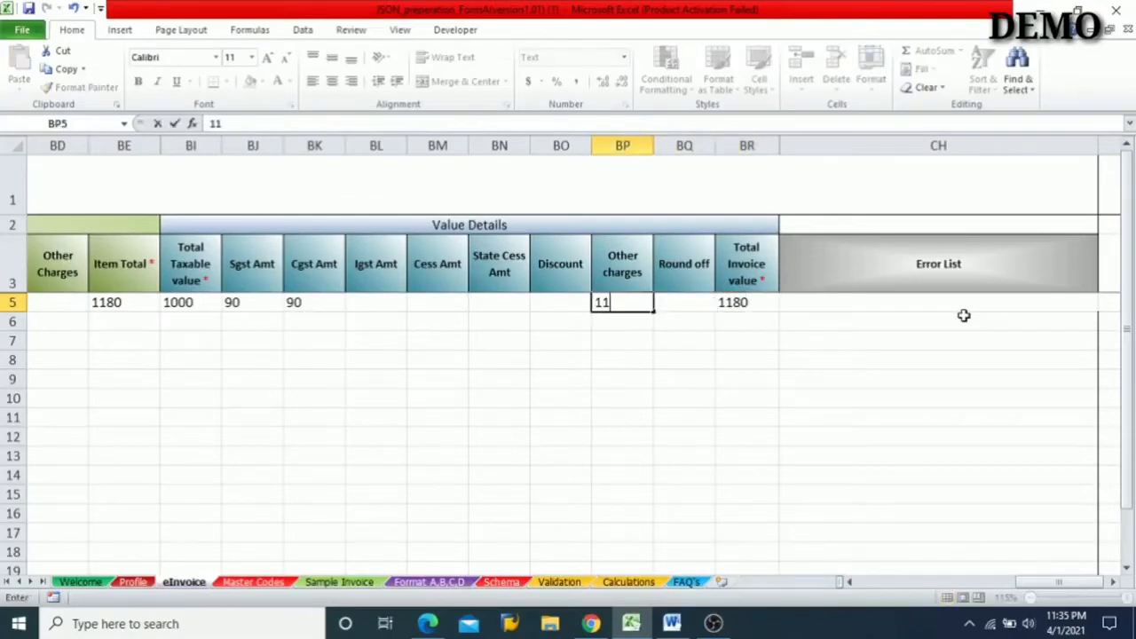
{"action": "type", "text": "8"}
{"action": "key", "text": "Tab"}
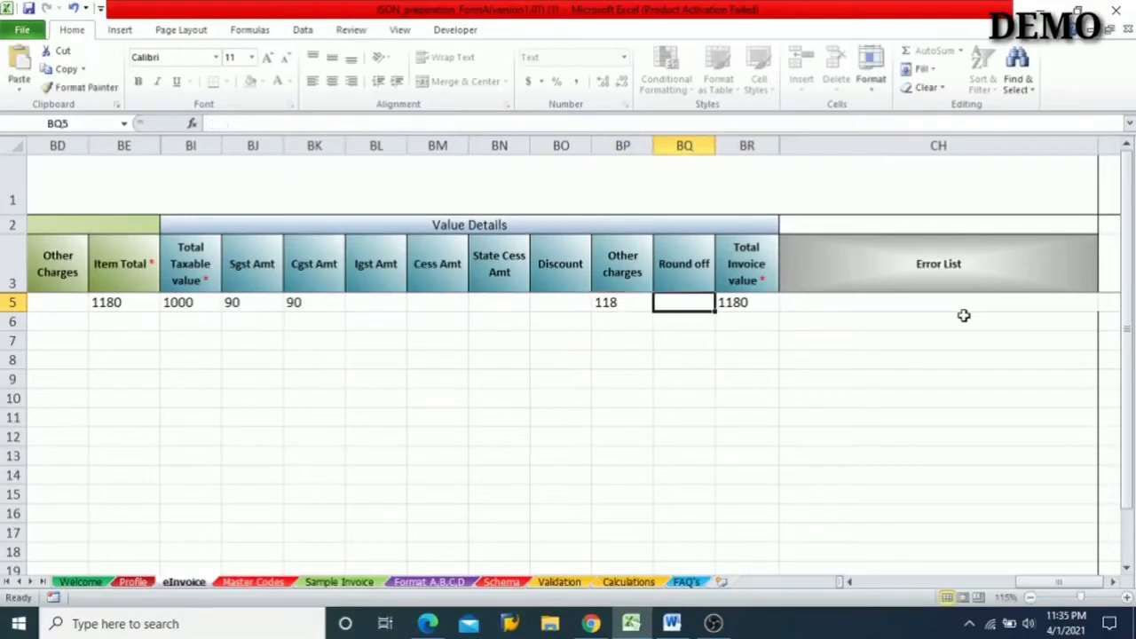
- Clear row 5's Total Invoice value
{"action": "key", "text": "Right"}
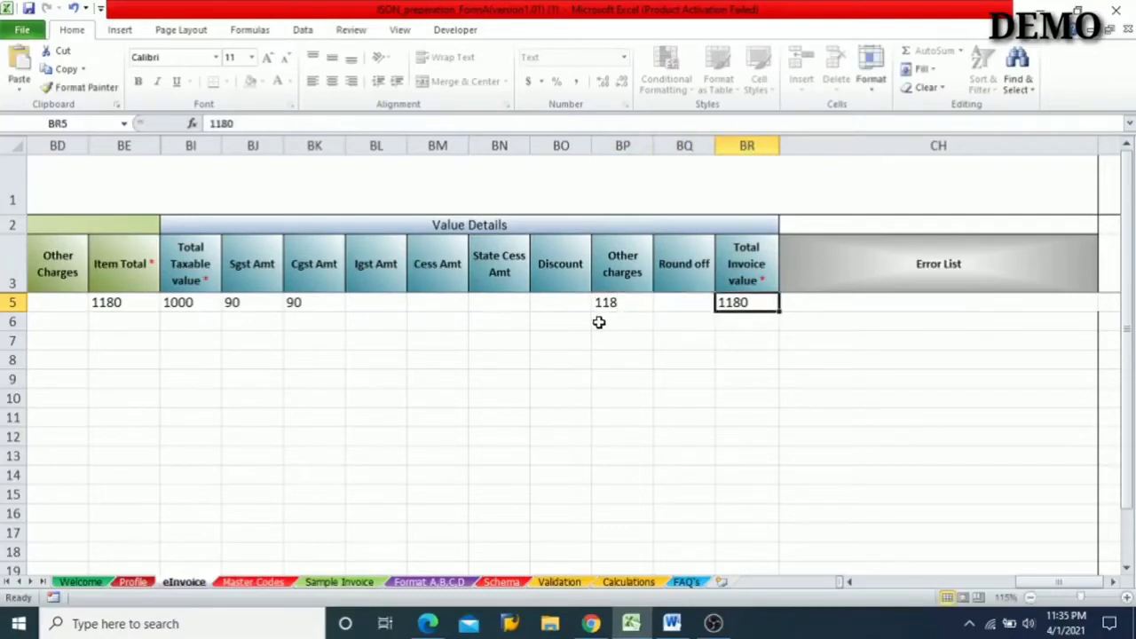
{"action": "key", "text": "BackSpace"}
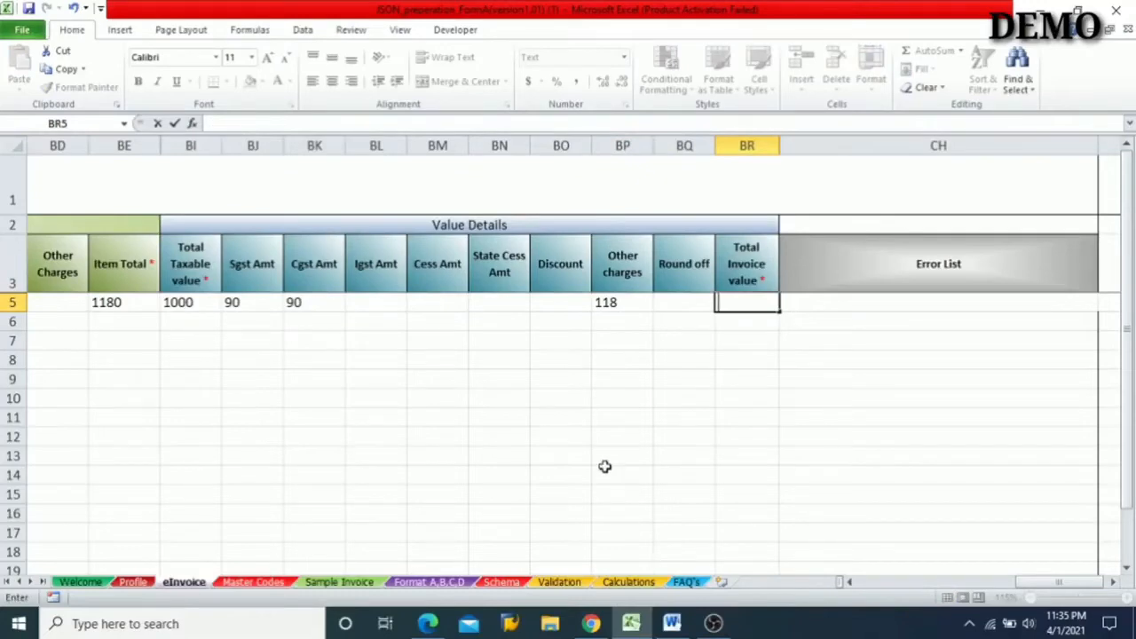
{"action": "left_click", "coordinate": [568, 415]}
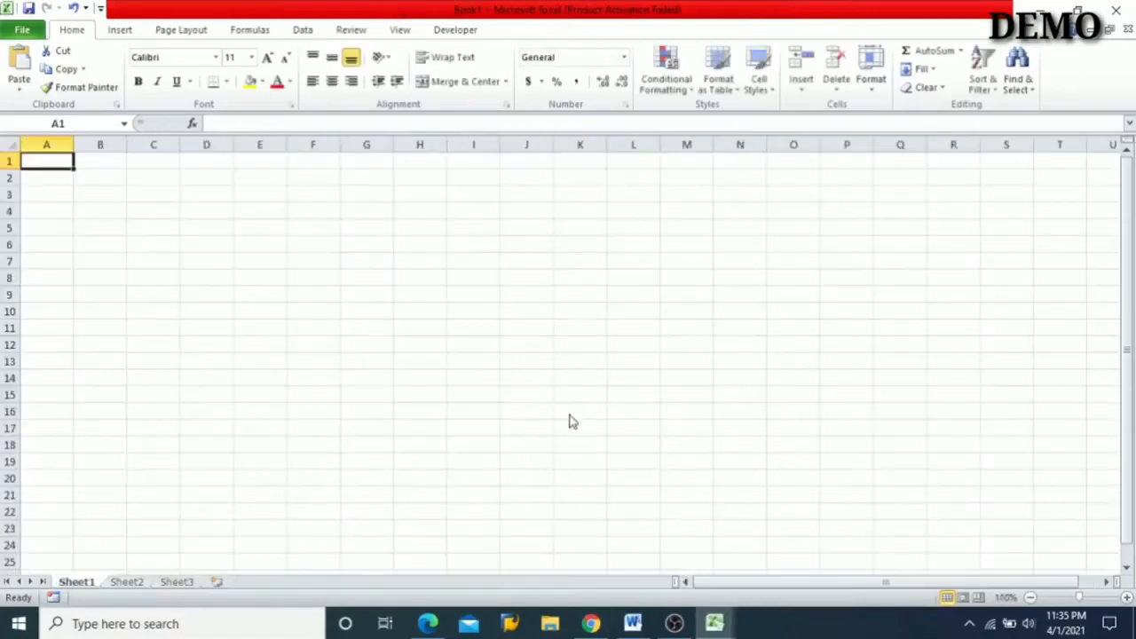
- In the blank workbook Book1, enter 1180 in A1 and 118 in A2, and sum them in A3
{"action": "type", "text": "1180"}
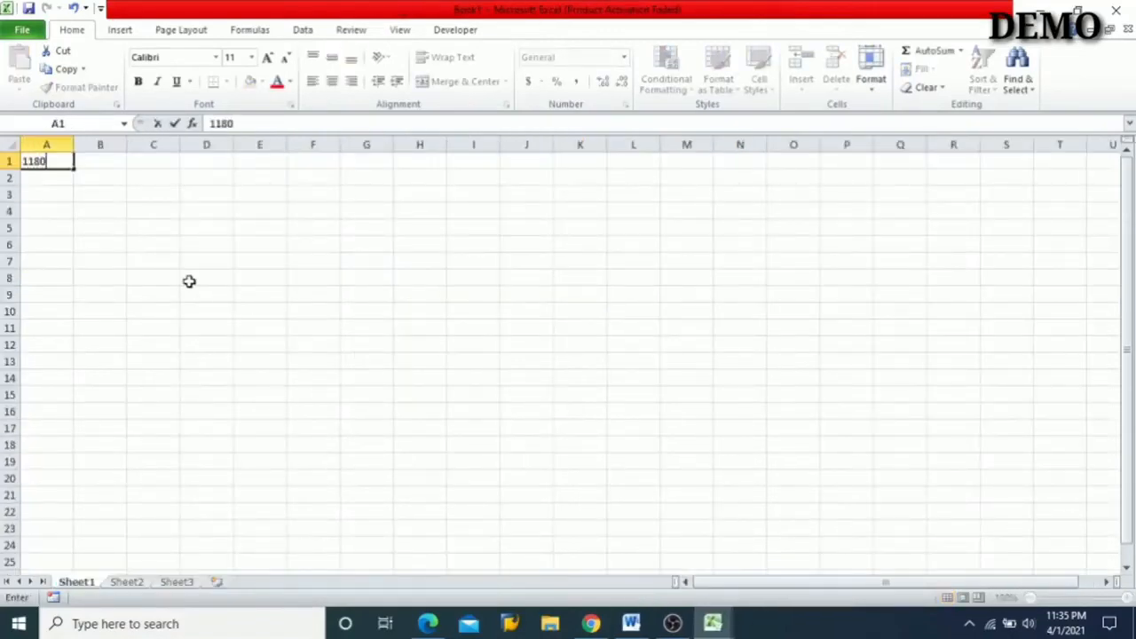
{"action": "key", "text": "Return"}
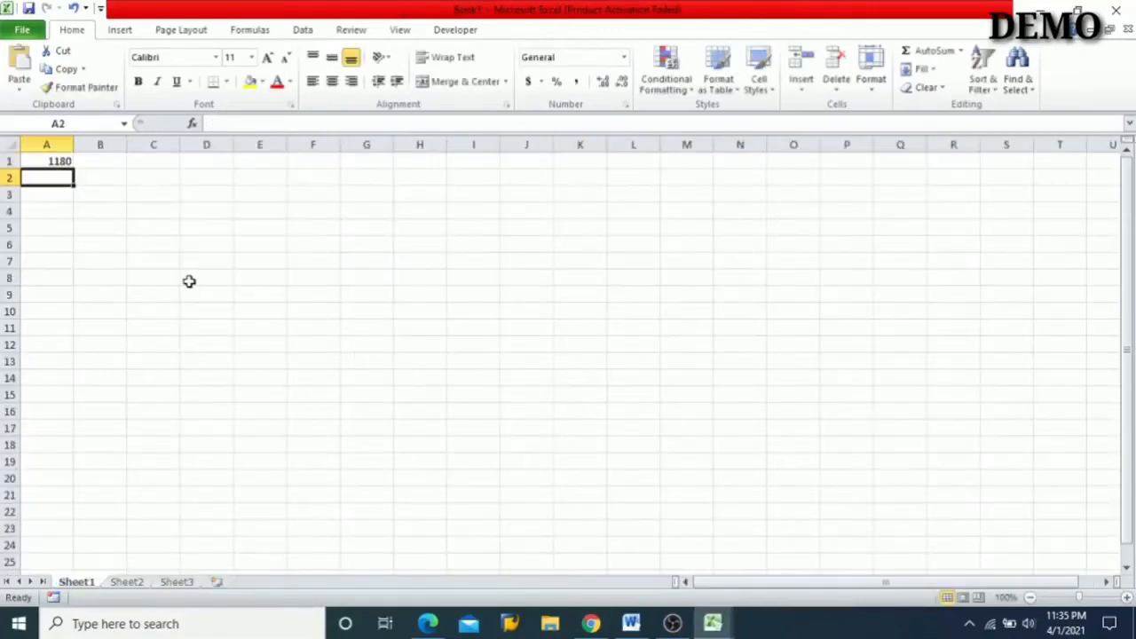
{"action": "type", "text": "118"}
{"action": "key", "text": "Return"}
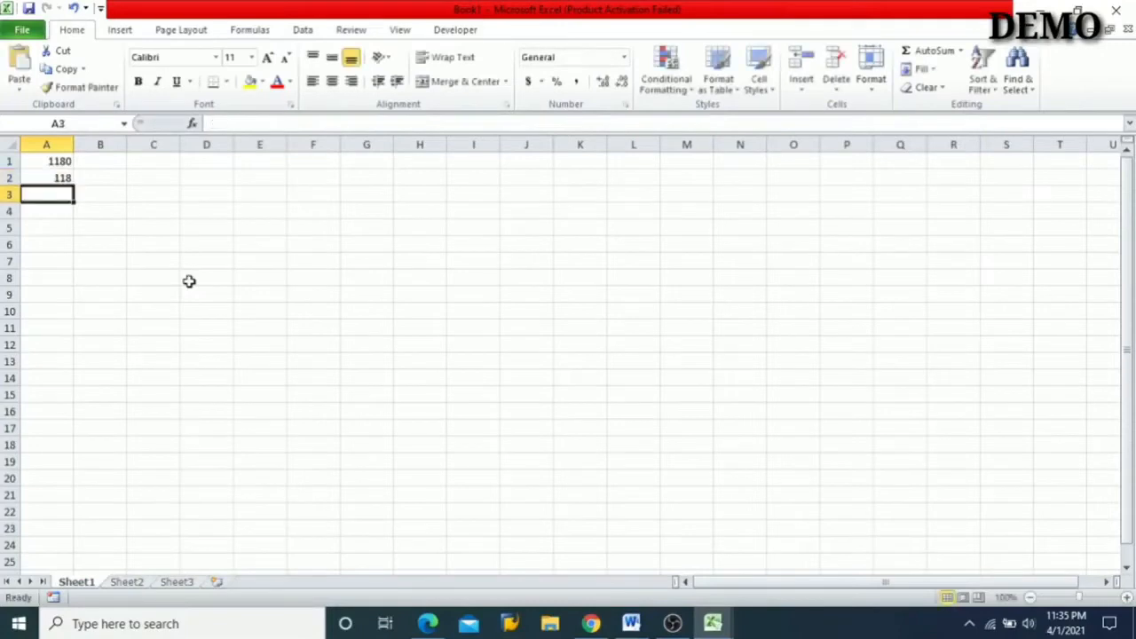
{"action": "key", "text": "alt+equal"}
{"action": "key", "text": "Return"}
{"action": "key", "text": "Up"}
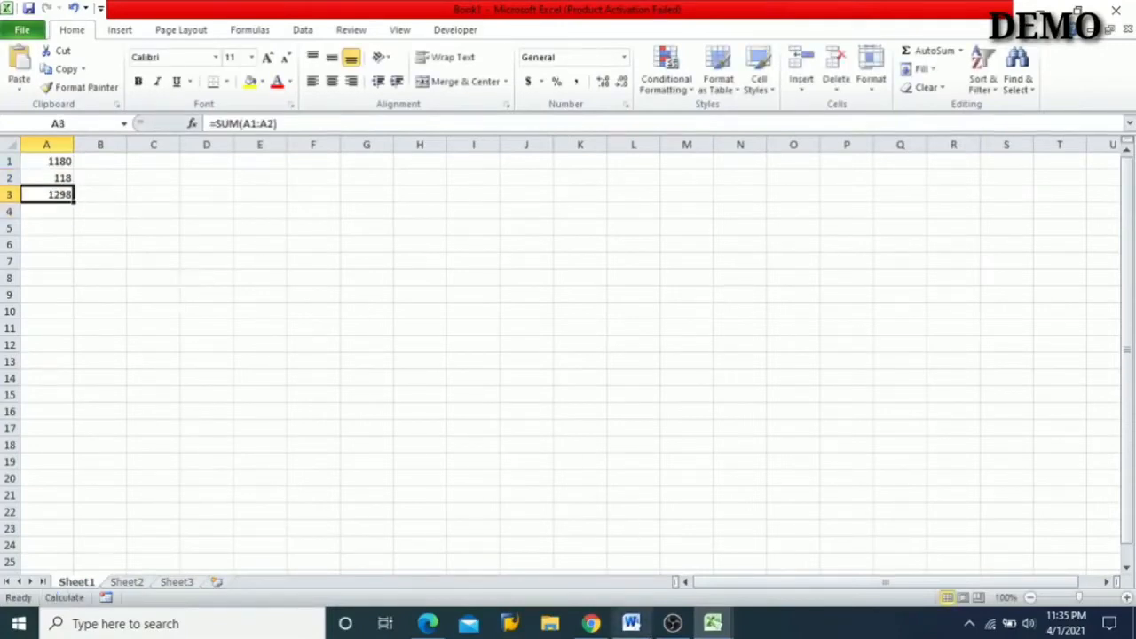
- Switch back to the JSON preparation workbook and enter 1298 as row 5's Total Invoice value
{"action": "mouse_move", "coordinate": [631, 623]}
{"action": "mouse_move", "coordinate": [596, 629]}
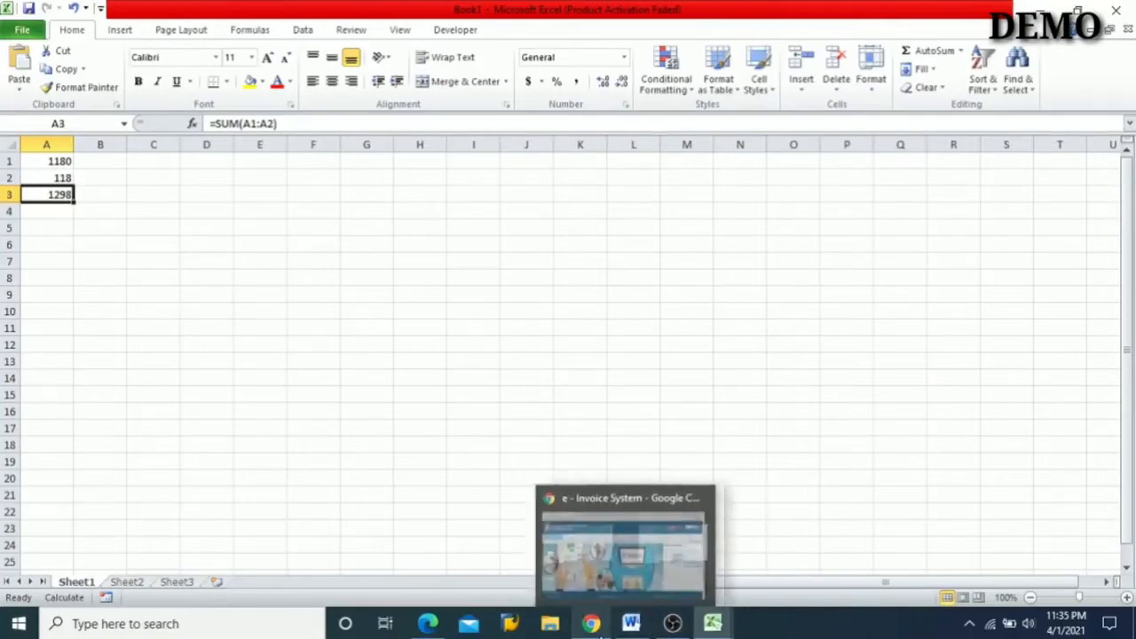
{"action": "mouse_move", "coordinate": [713, 624]}
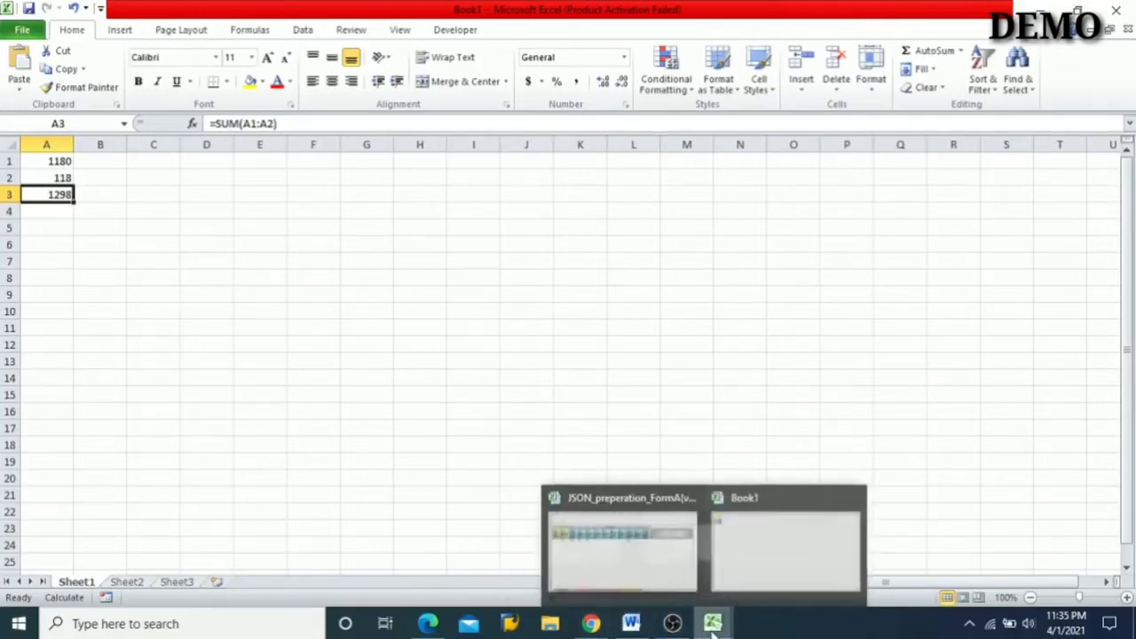
{"action": "left_click", "coordinate": [645, 566]}
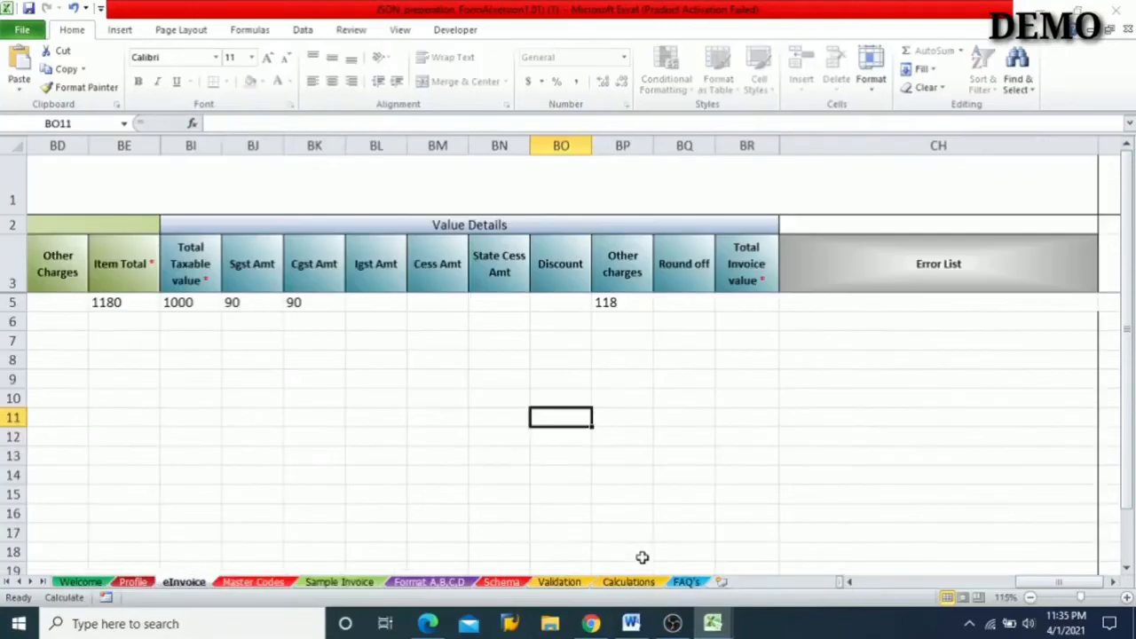
{"action": "left_click", "coordinate": [729, 303]}
{"action": "type", "text": "1298"}
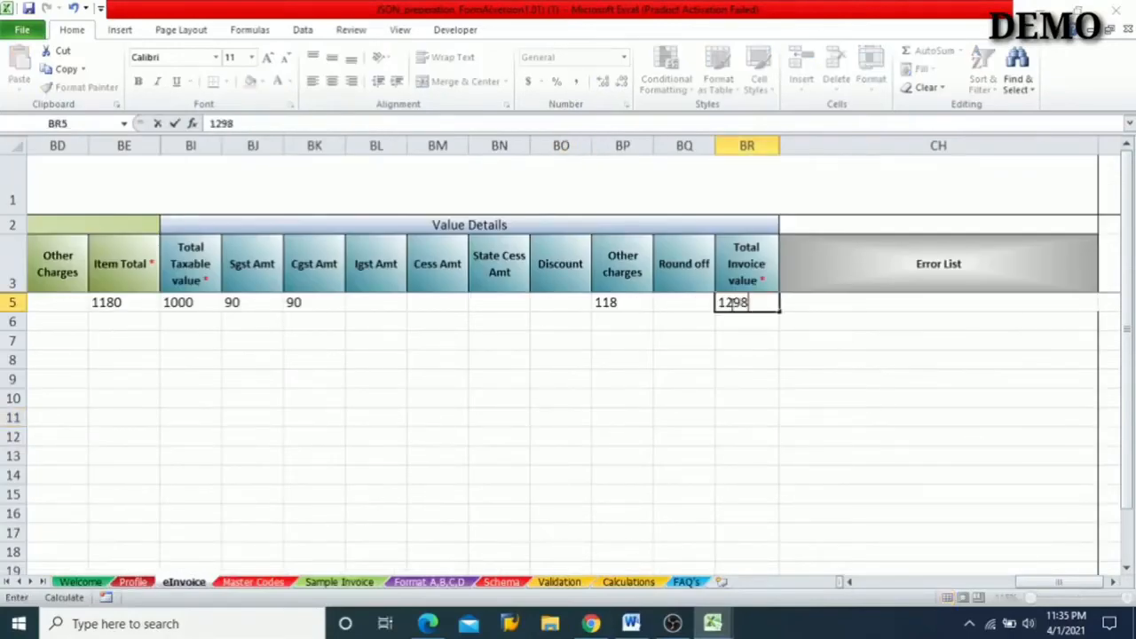
{"action": "left_click", "coordinate": [604, 307]}
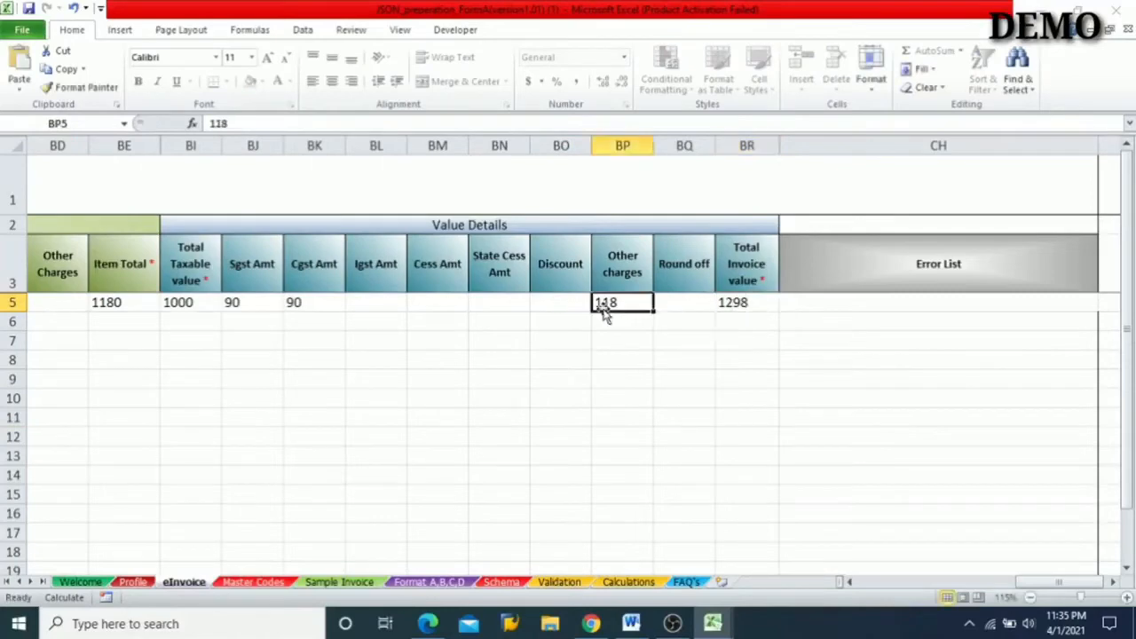
- Check row 5's taxable value, Cgst amount and Other charges against the sum in Book1, and return to the JSON preparation workbook
{"action": "left_click", "coordinate": [180, 303]}
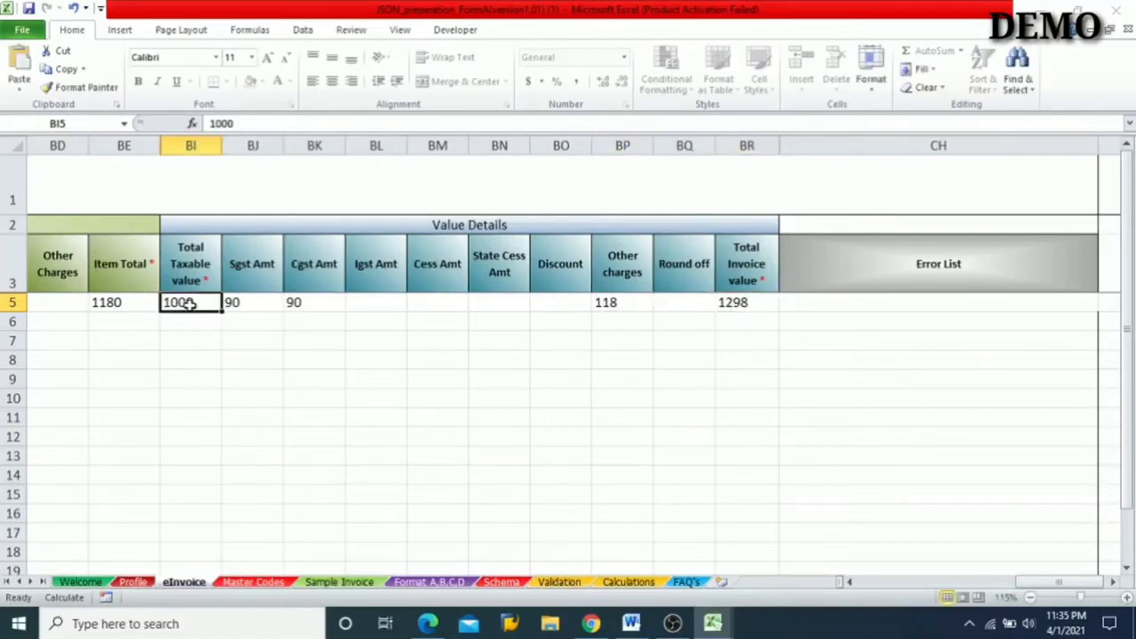
{"action": "left_click", "coordinate": [303, 303]}
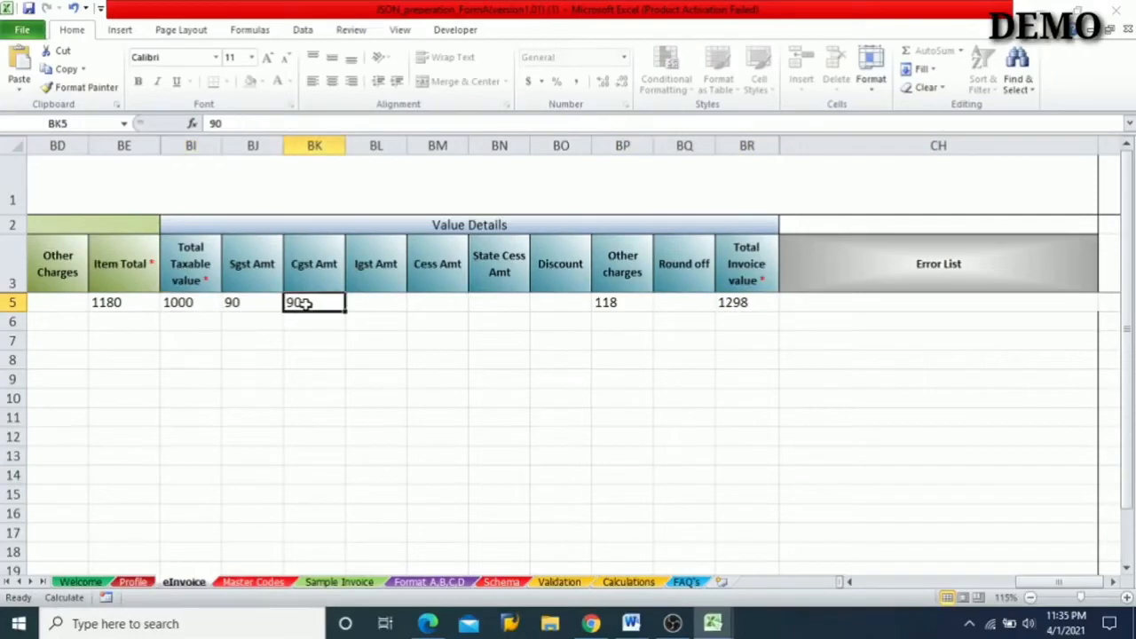
{"action": "left_click", "coordinate": [621, 304]}
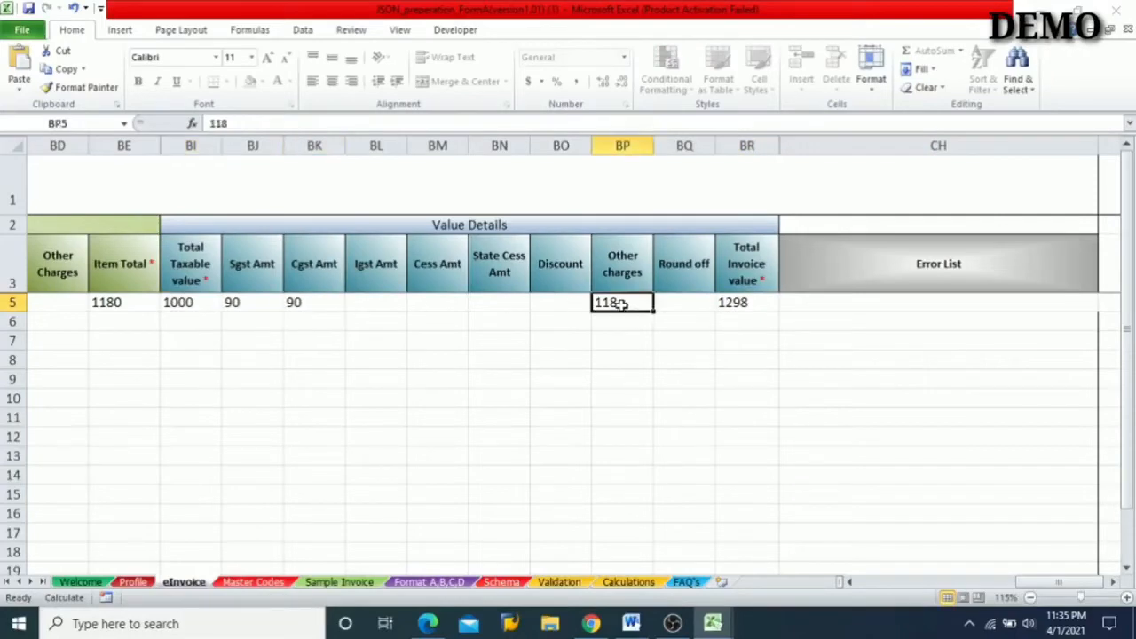
{"action": "mouse_move", "coordinate": [715, 624]}
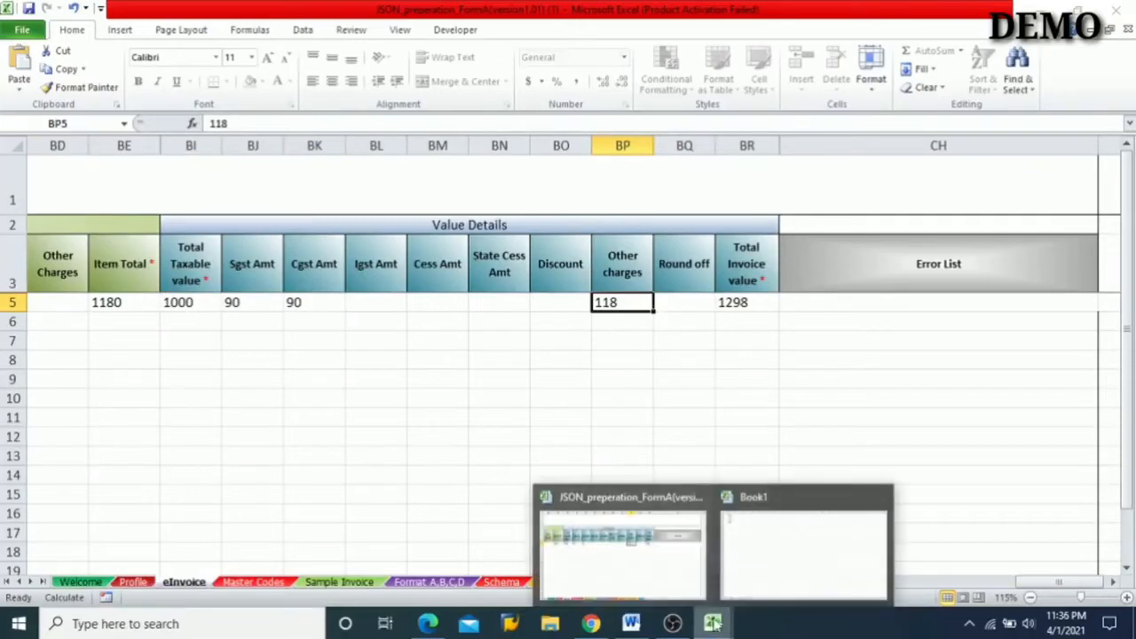
{"action": "left_click", "coordinate": [784, 570]}
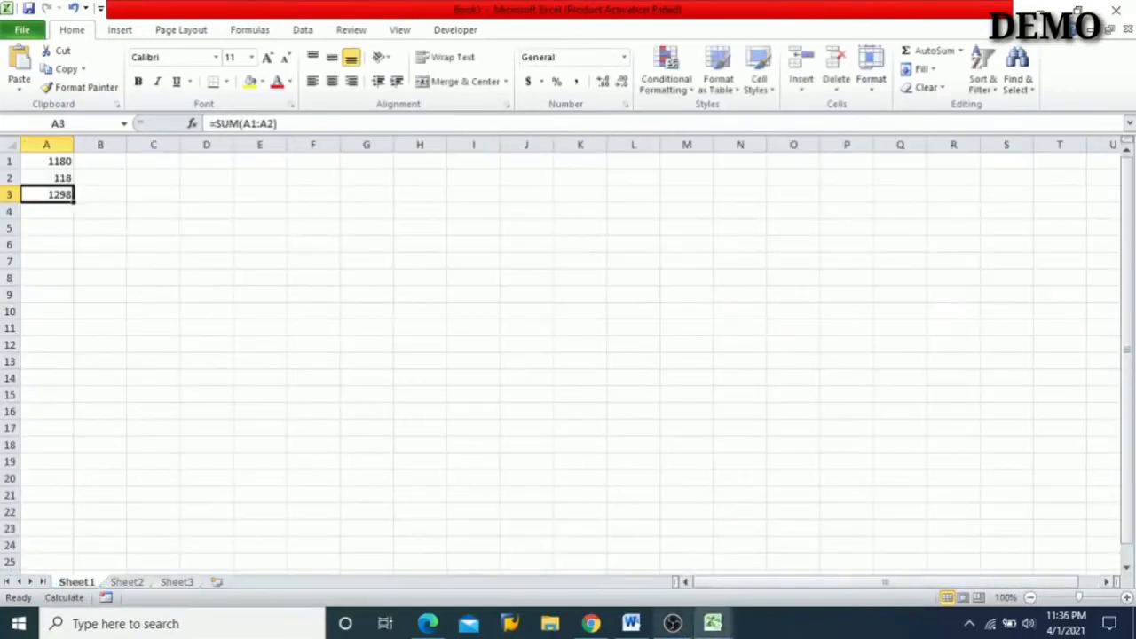
{"action": "mouse_move", "coordinate": [713, 624]}
{"action": "left_click", "coordinate": [655, 534]}
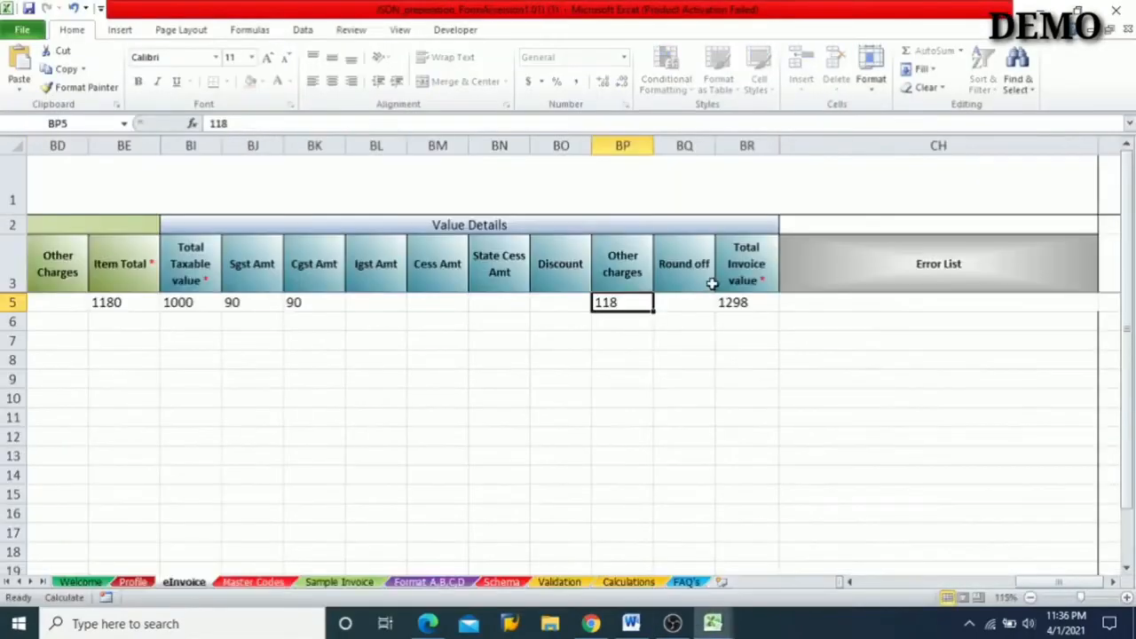
- Look back over row 5 from the Value Details to the Supply Type Code at the start of the form
{"action": "scroll", "coordinate": [707, 309], "scroll_direction": "left", "scroll_amount": 1}
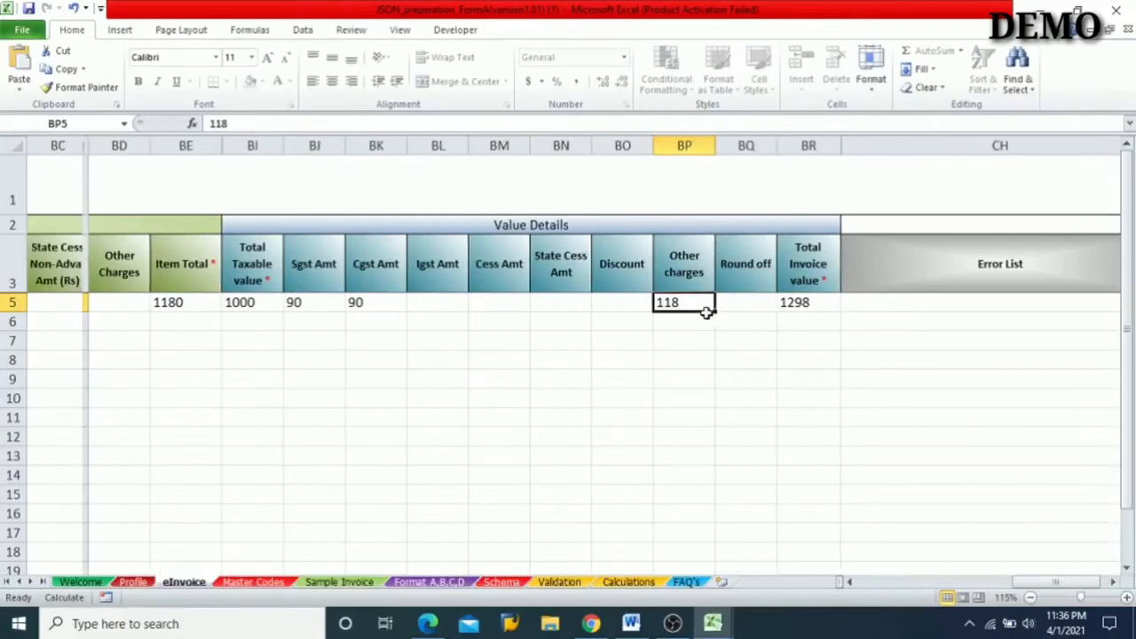
{"action": "scroll", "coordinate": [342, 326], "scroll_direction": "left", "scroll_amount": 11}
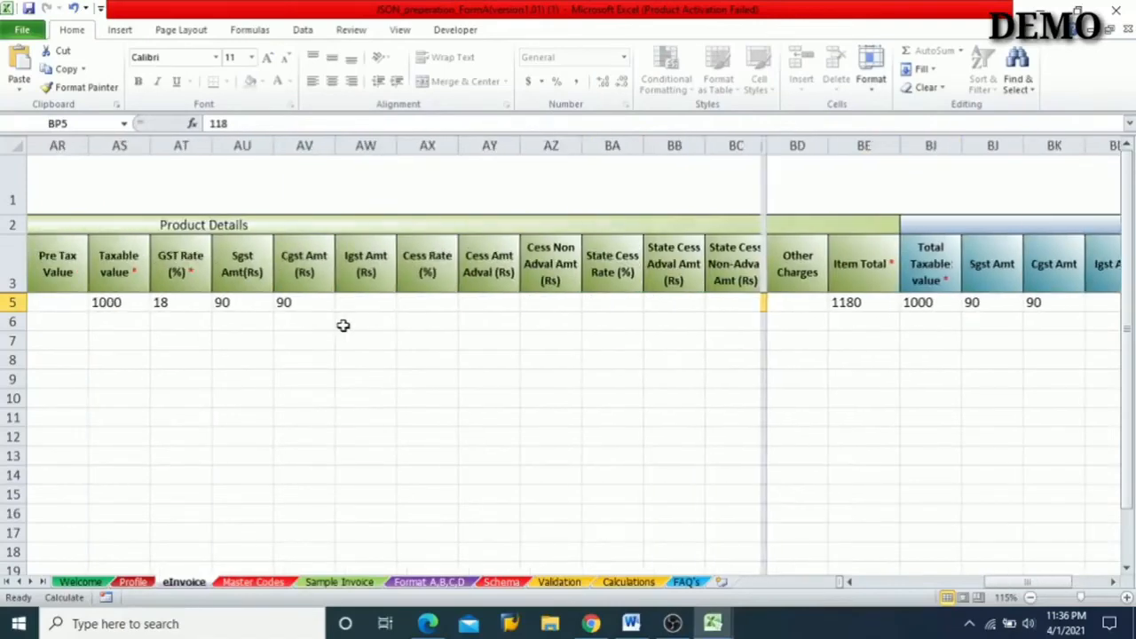
{"action": "scroll", "coordinate": [342, 326], "scroll_direction": "left", "scroll_amount": 20}
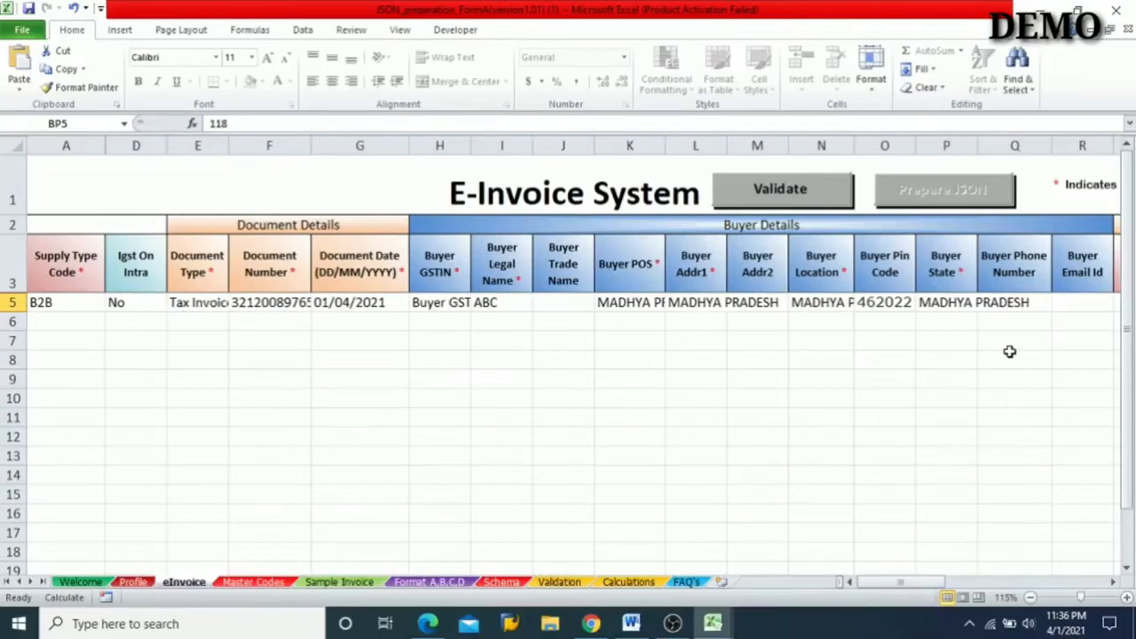
- Review row 5 of the eInvoice sheet, checking the Buyer GSTIN, Buyer Legal Name and HSN code entries
{"action": "scroll", "coordinate": [1009, 351], "scroll_direction": "right", "scroll_amount": 20}
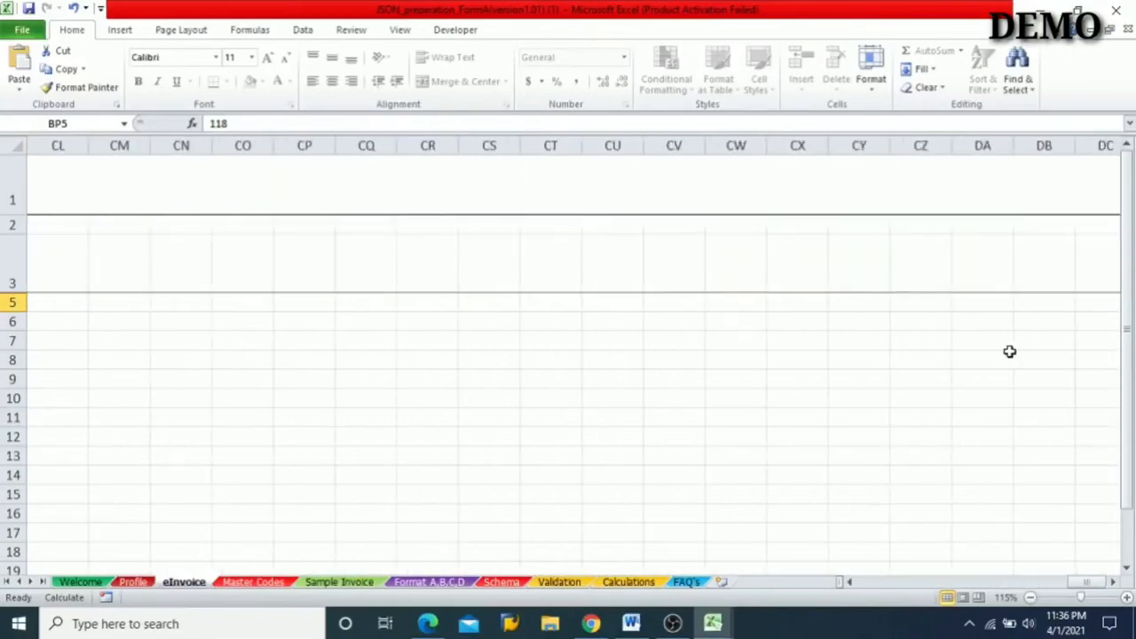
{"action": "scroll", "coordinate": [1009, 351], "scroll_direction": "left", "scroll_amount": 20}
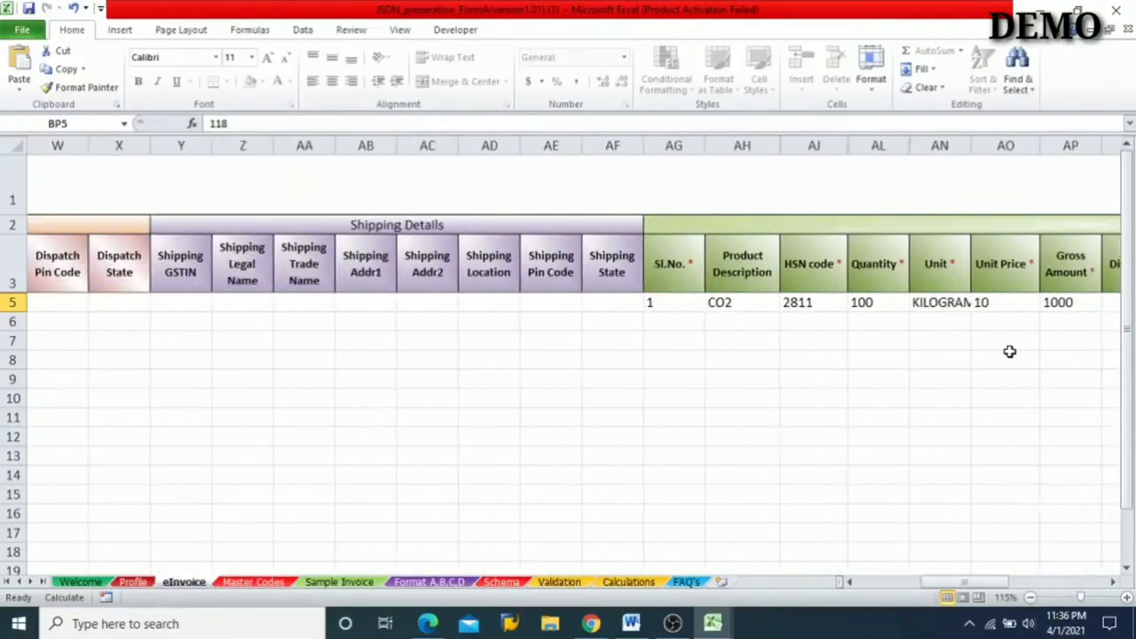
{"action": "scroll", "coordinate": [1009, 351], "scroll_direction": "left", "scroll_amount": 8}
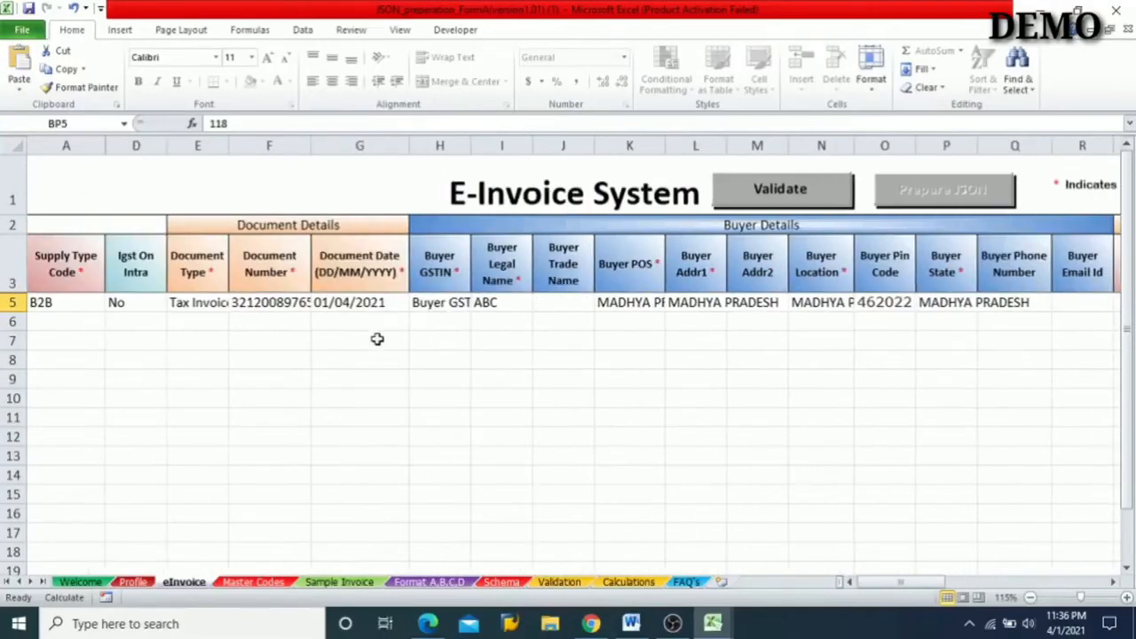
{"action": "left_click", "coordinate": [455, 303]}
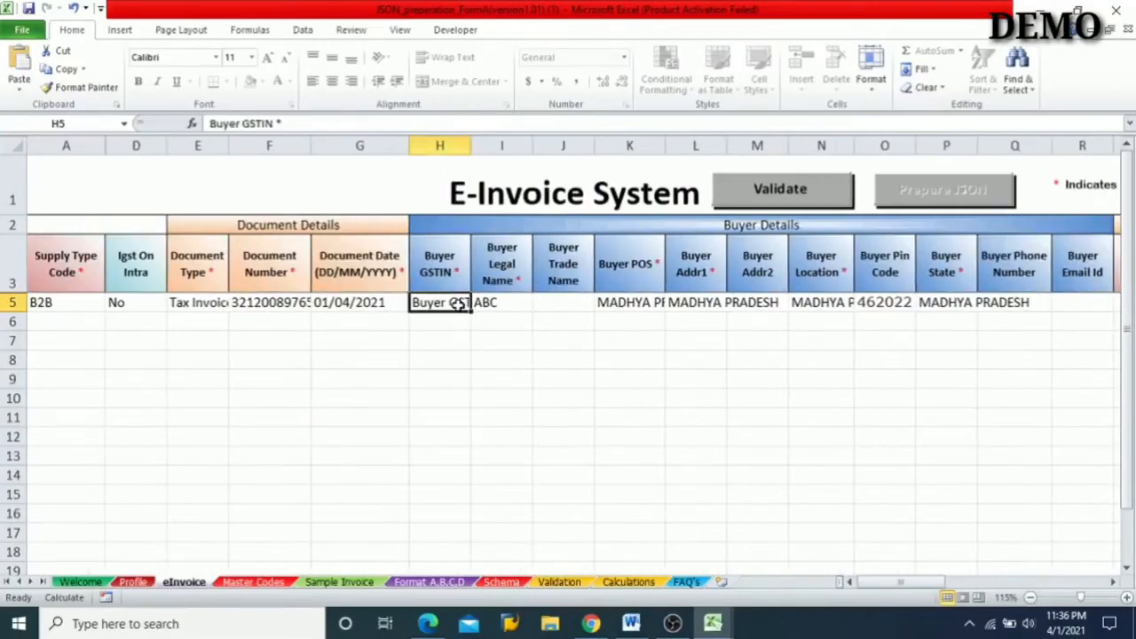
{"action": "left_click", "coordinate": [497, 303]}
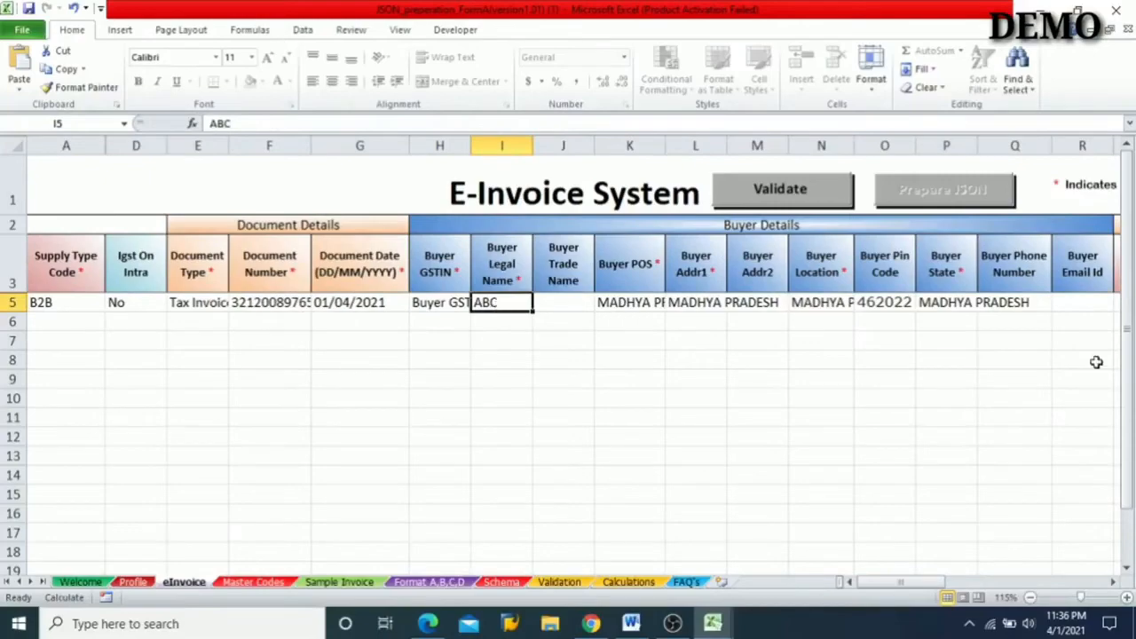
{"action": "scroll", "coordinate": [1096, 362], "scroll_direction": "right", "scroll_amount": 8}
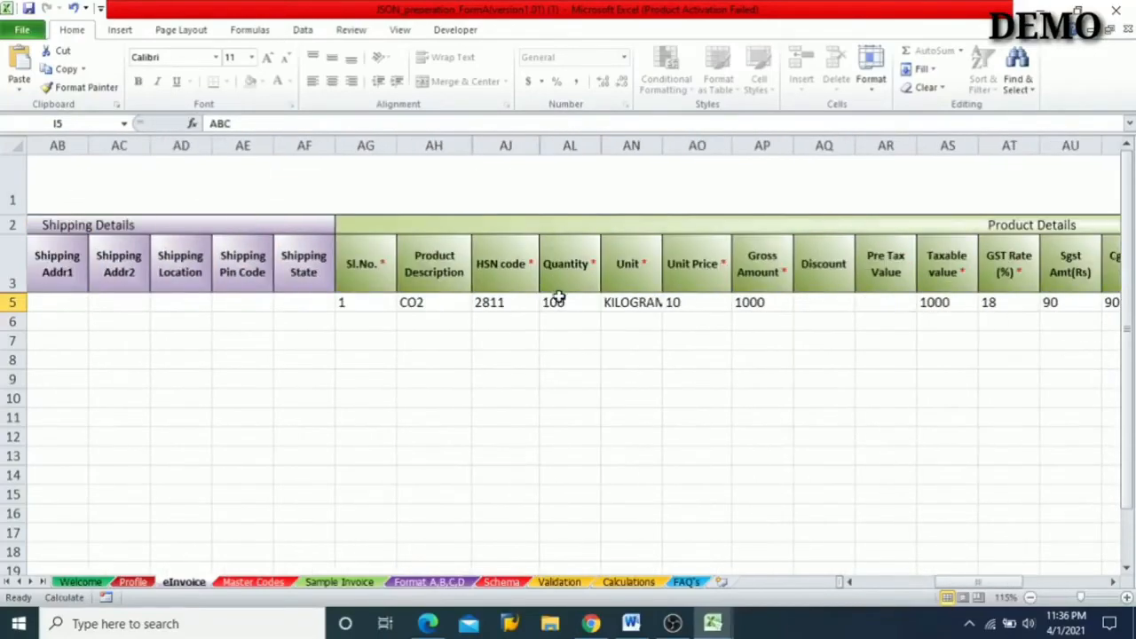
{"action": "left_click", "coordinate": [502, 303]}
{"action": "scroll", "coordinate": [417, 328], "scroll_direction": "left", "scroll_amount": 8}
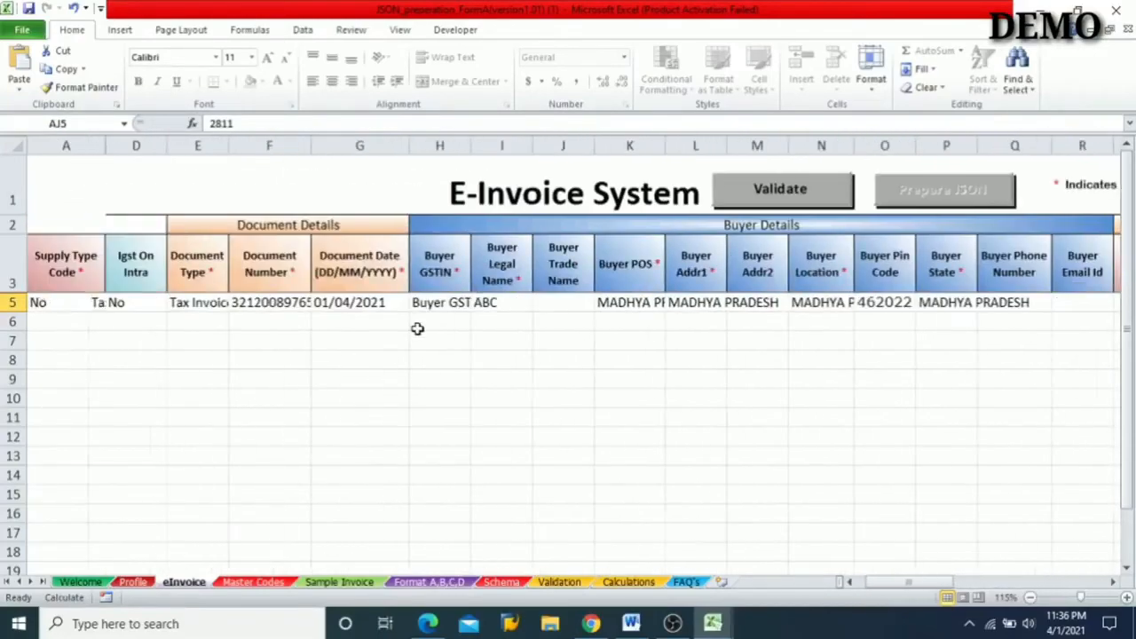
- Validate the eInvoice sheet's data and dismiss both validation messages
{"action": "left_click", "coordinate": [763, 190]}
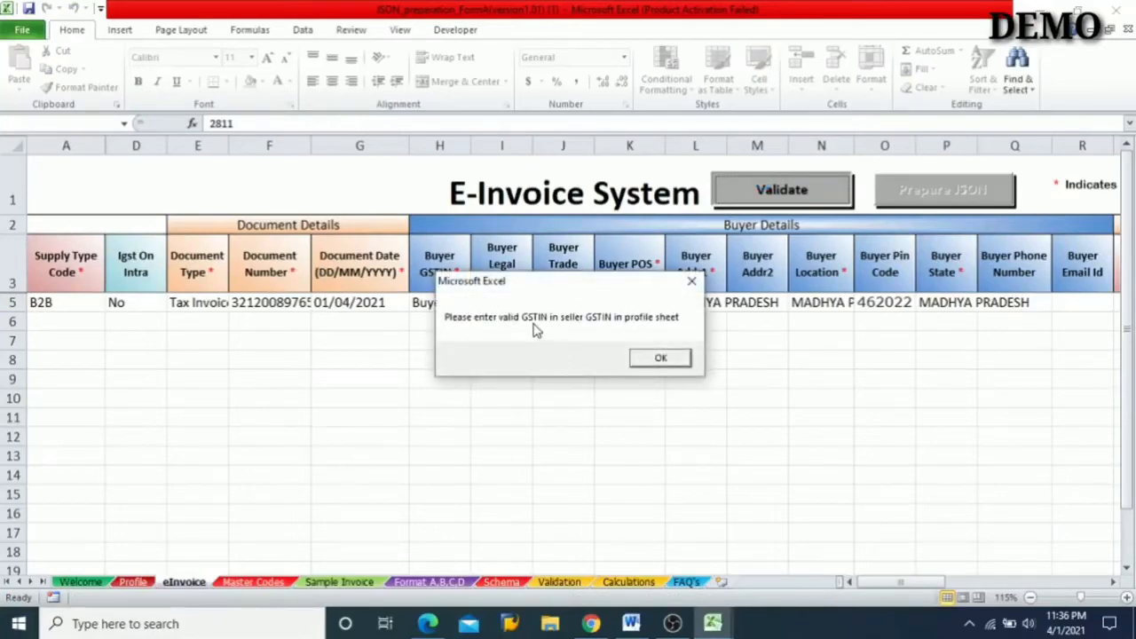
{"action": "left_click", "coordinate": [646, 359]}
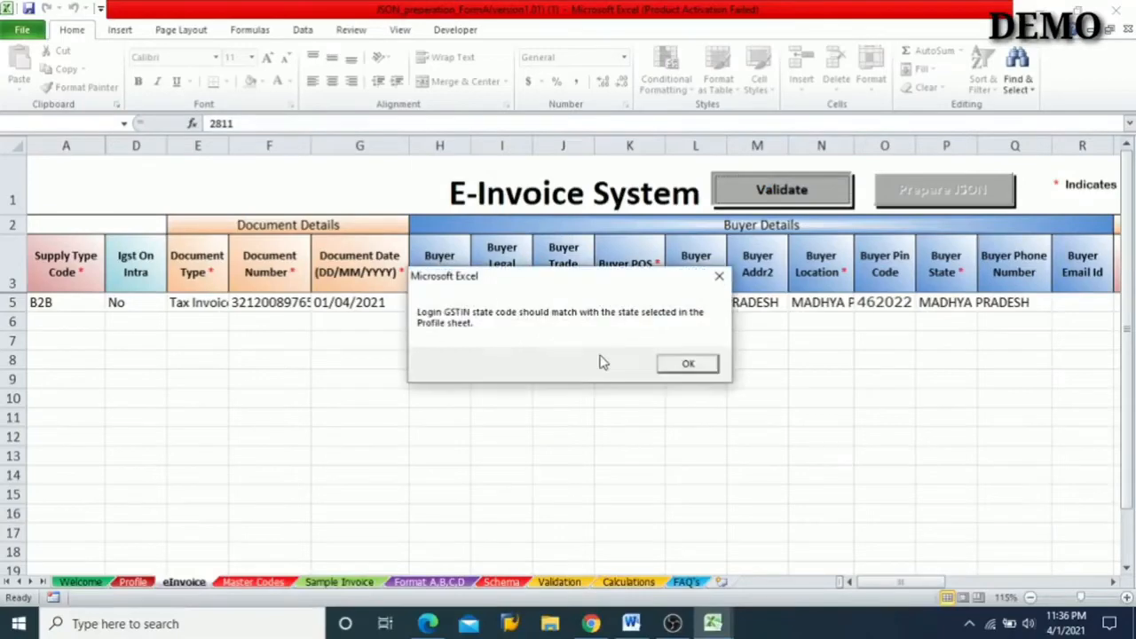
{"action": "left_click", "coordinate": [686, 363]}
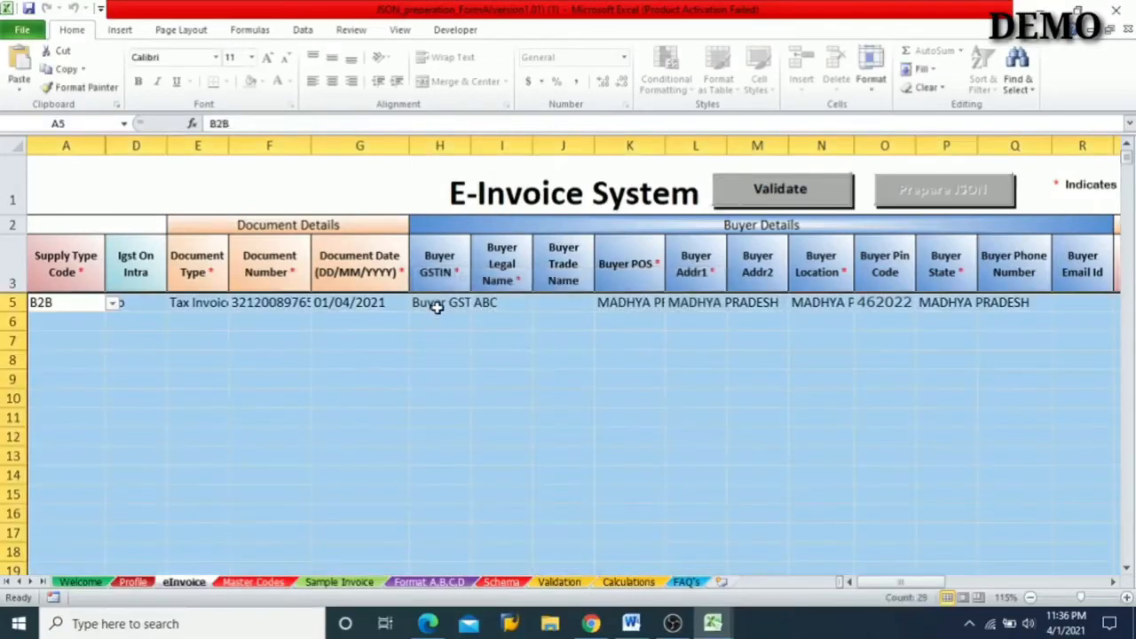
- Check row 5's Buyer GSTIN and the Seller GSTIN Details on the Profile sheet, and return to the eInvoice sheet
{"action": "left_click", "coordinate": [436, 305]}
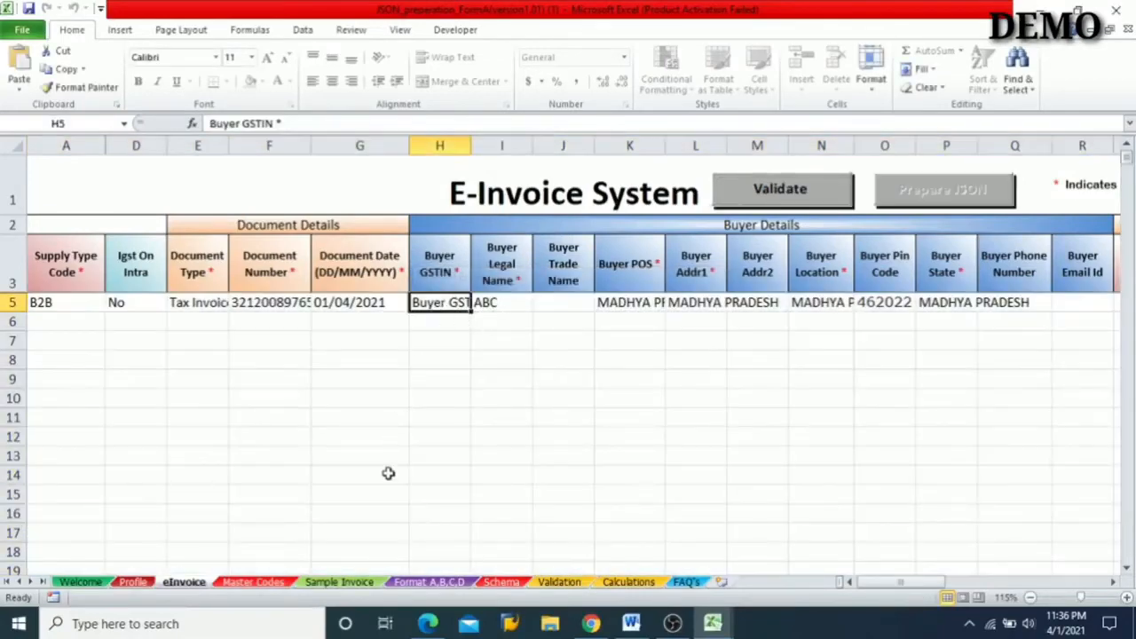
{"action": "left_click", "coordinate": [133, 583]}
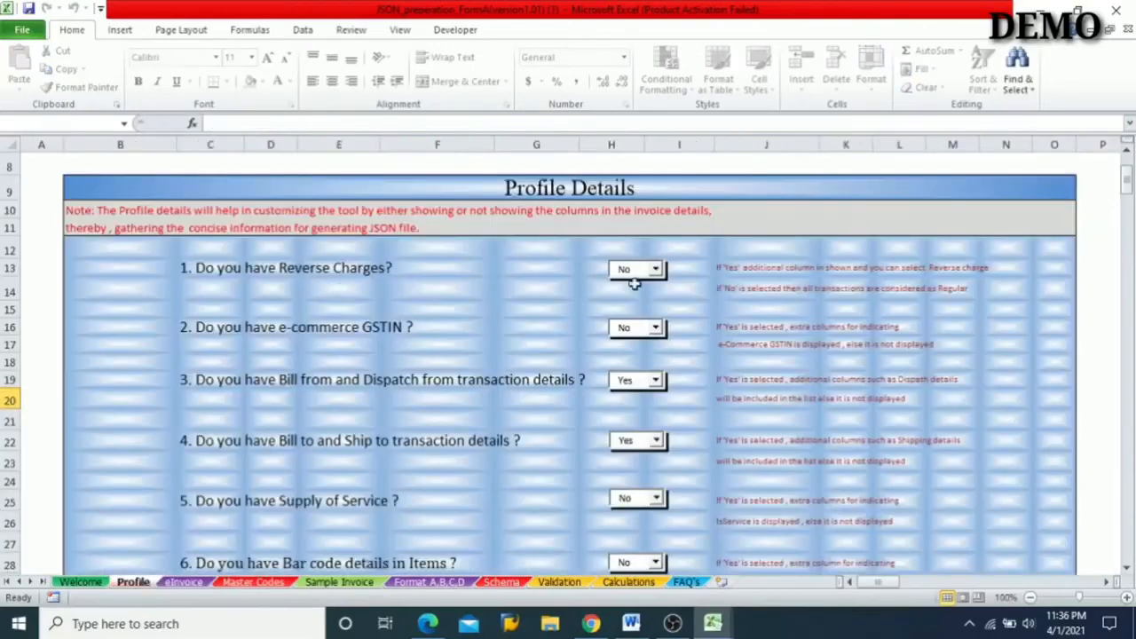
{"action": "scroll", "coordinate": [397, 242], "scroll_direction": "up", "scroll_amount": 3}
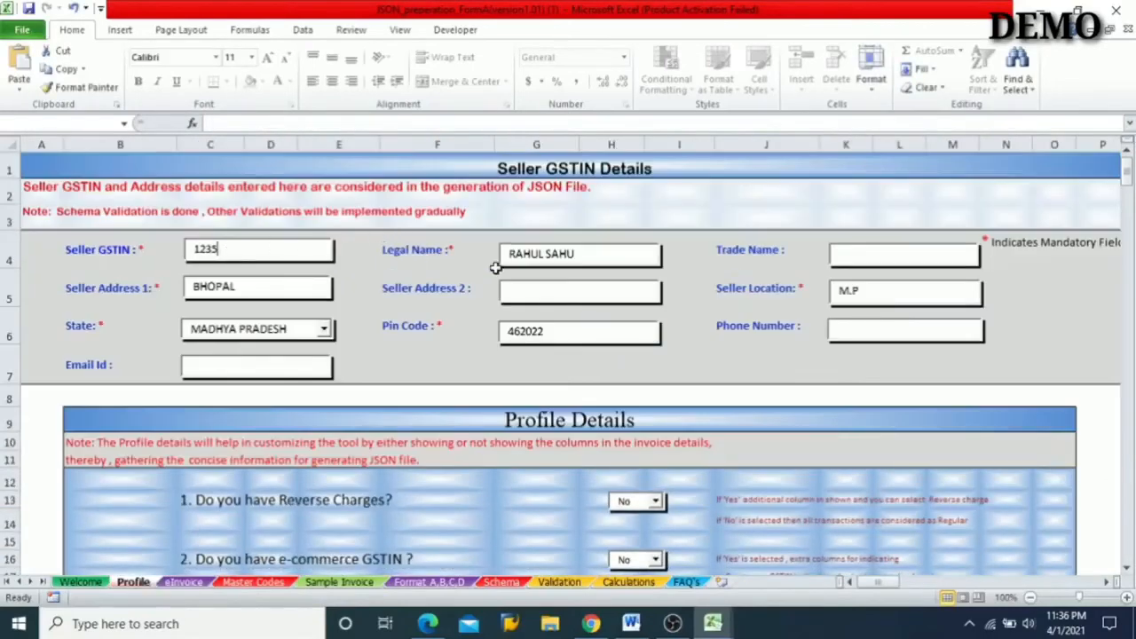
{"action": "left_click", "coordinate": [182, 583]}
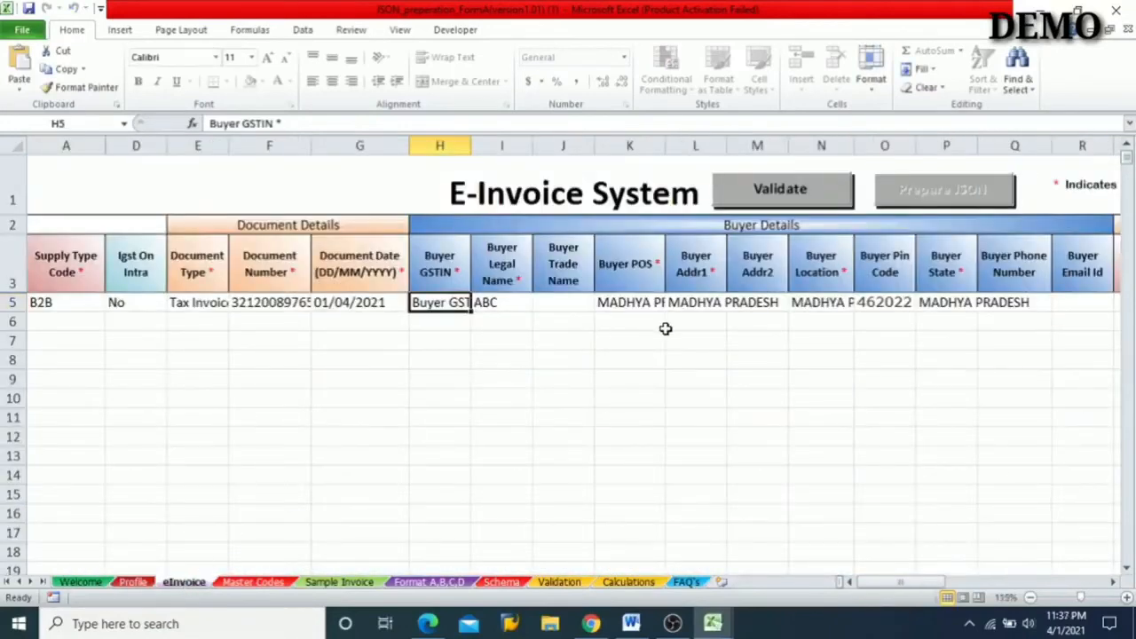
{"action": "left_click", "coordinate": [135, 583]}
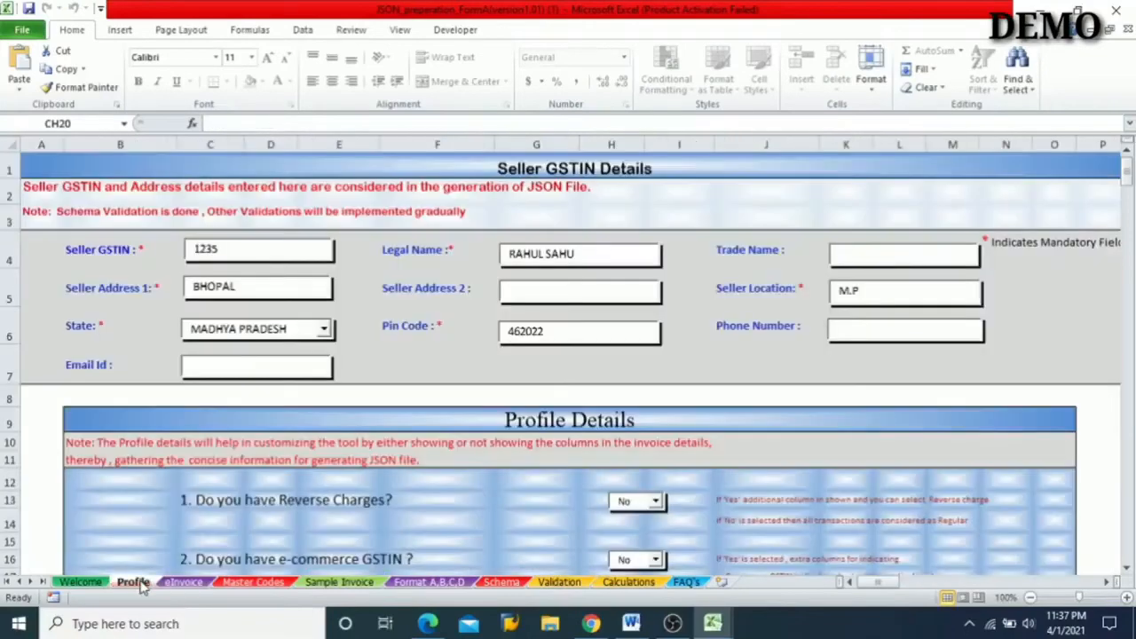
{"action": "left_click", "coordinate": [188, 584]}
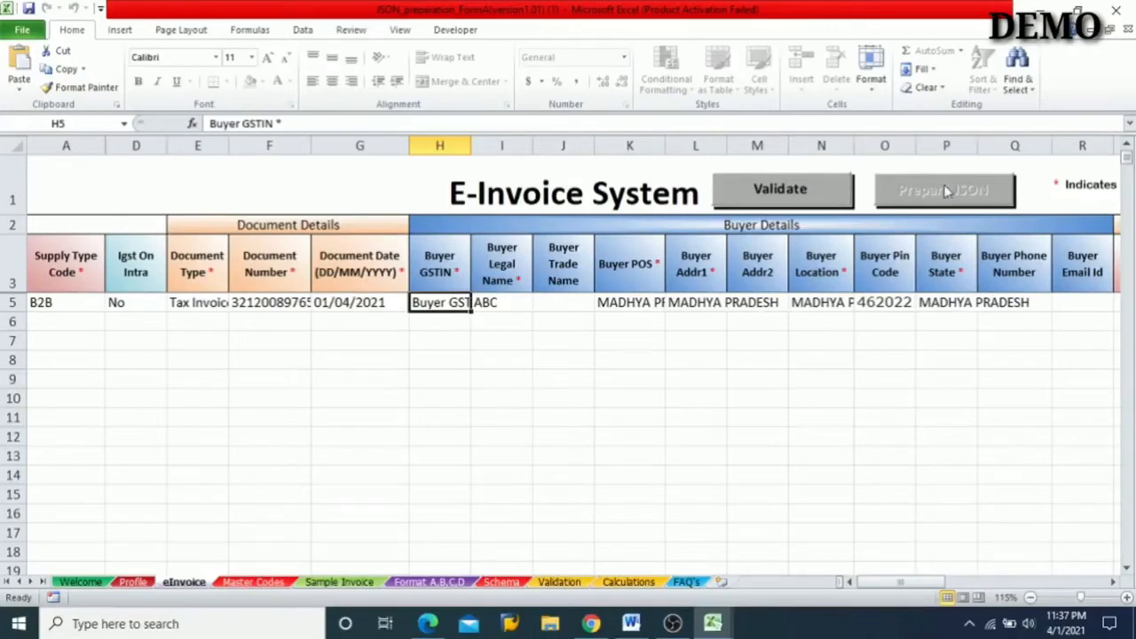
- Minimize the open windows and open the E Invoice folder from the desktop
{"action": "left_click", "coordinate": [1027, 7]}
{"action": "left_click", "coordinate": [1027, 7]}
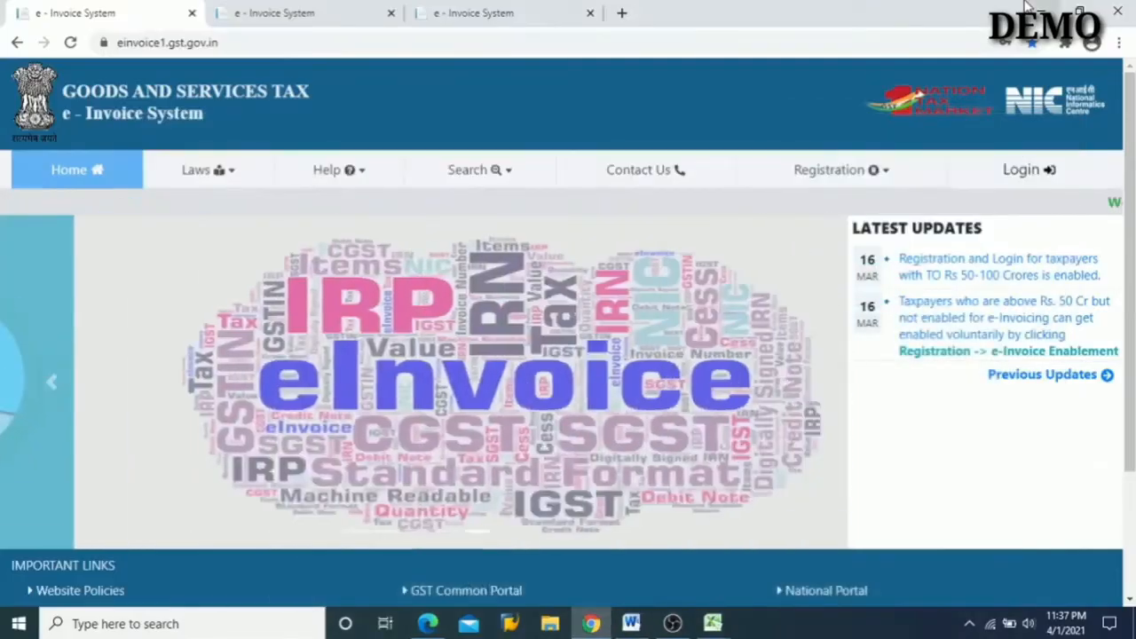
{"action": "left_click", "coordinate": [1026, 7]}
{"action": "left_click", "coordinate": [1027, 7]}
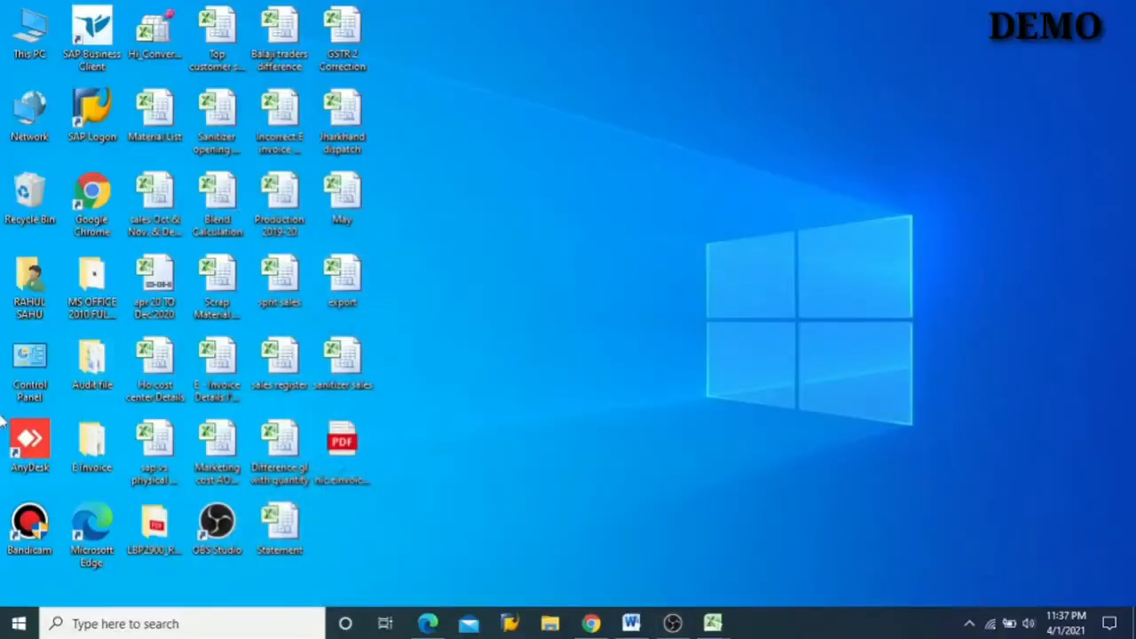
{"action": "double_click", "coordinate": [91, 448]}
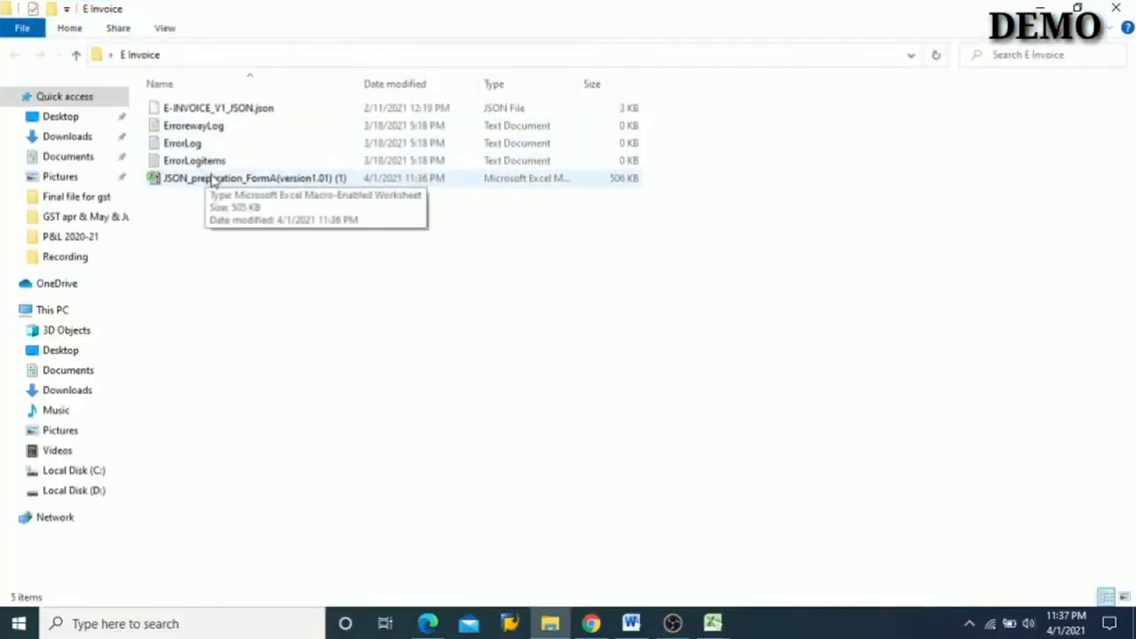
- Look through the E Invoice folder's files, from the JSON preparation workbook and error logs to E-INVOICE_V1_JSON.json
{"action": "left_click", "coordinate": [213, 180]}
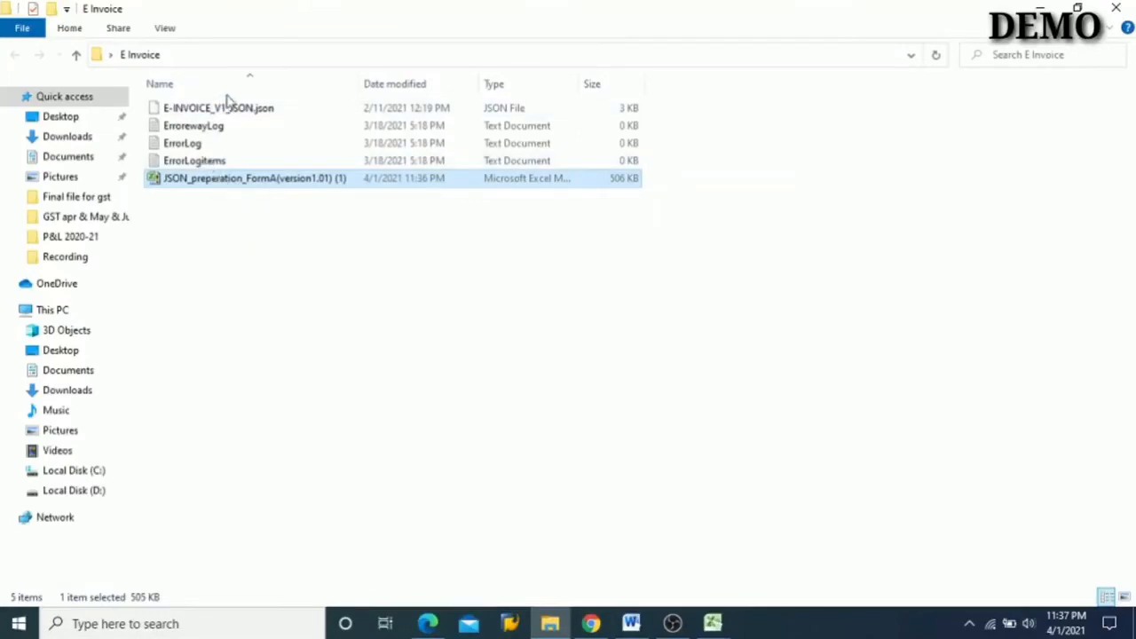
{"action": "left_click", "coordinate": [229, 111]}
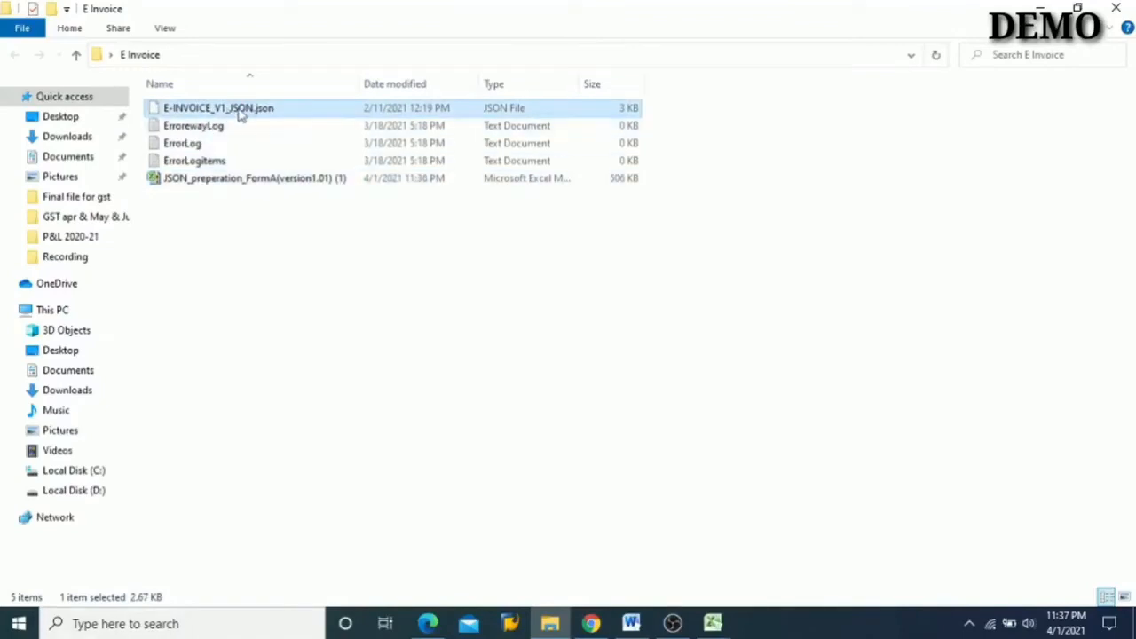
{"action": "left_click", "coordinate": [193, 126]}
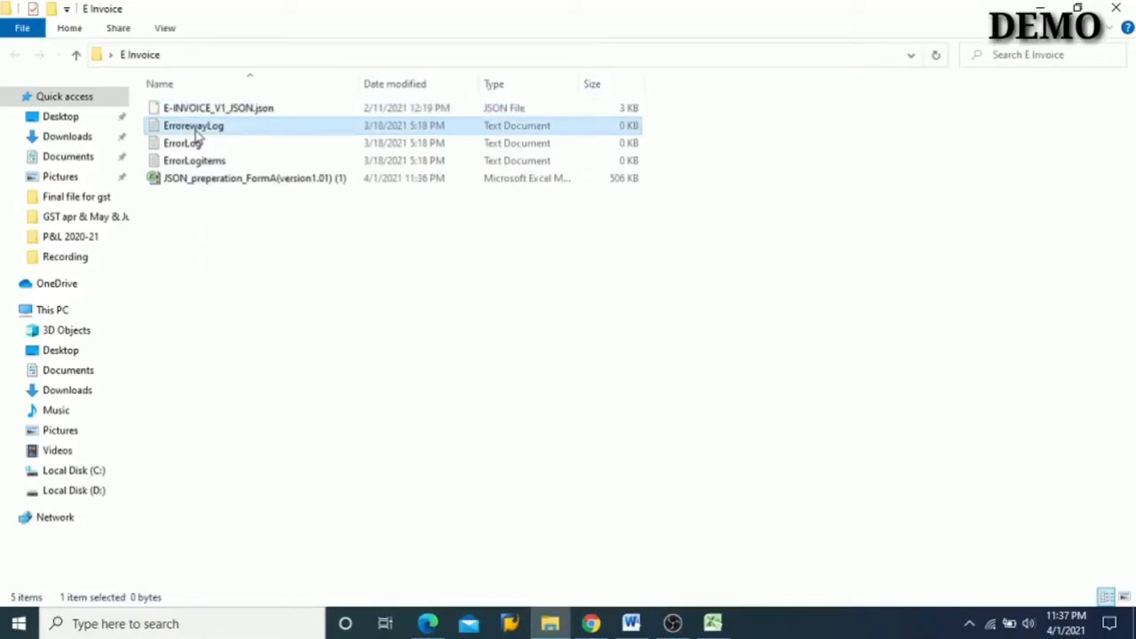
{"action": "key", "text": "Down"}
{"action": "key", "text": "Down"}
{"action": "key", "text": "Down"}
{"action": "key", "text": "Up"}
{"action": "key", "text": "Up"}
{"action": "key", "text": "Up"}
{"action": "key", "text": "Up"}
{"action": "key", "text": "Down"}
{"action": "key", "text": "Down"}
{"action": "key", "text": "Down"}
{"action": "key", "text": "Down"}
{"action": "key", "text": "Up"}
{"action": "key", "text": "Up"}
{"action": "key", "text": "Up"}
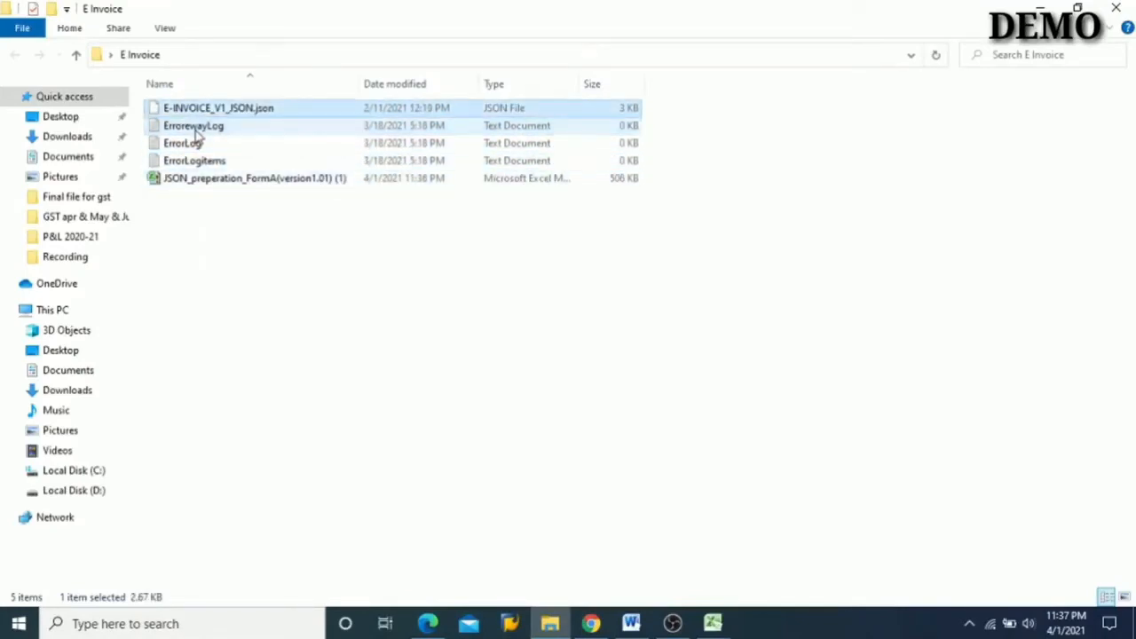
{"action": "left_click", "coordinate": [252, 113]}
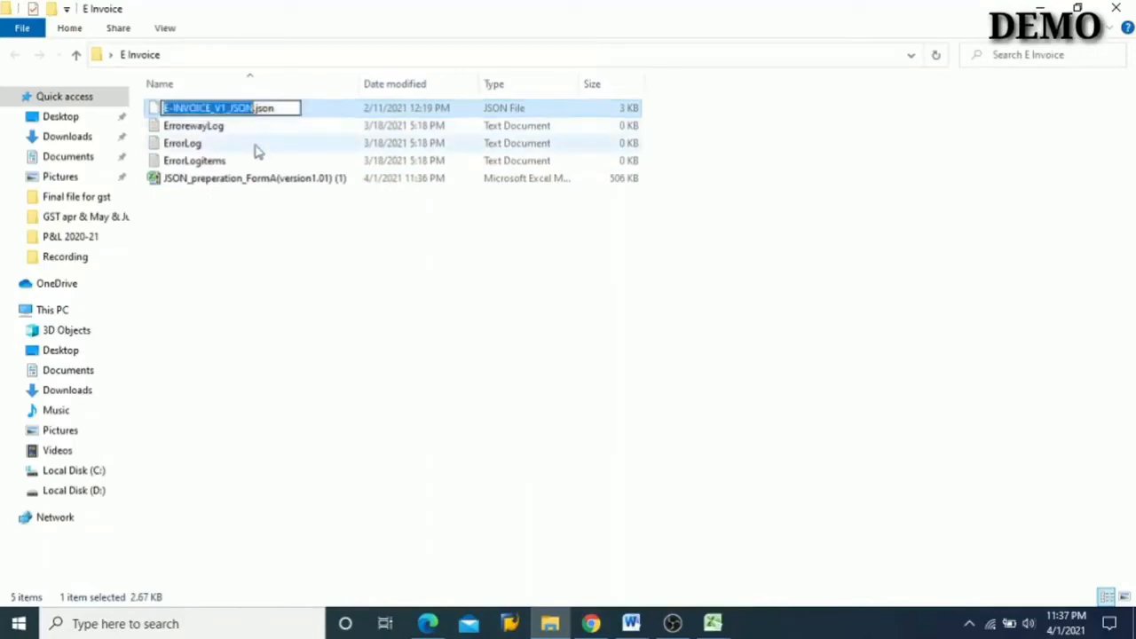
- Switch to the Word outline and colour item 6, "How to upload JSON file in E-invoice", red
{"action": "left_click", "coordinate": [631, 624]}
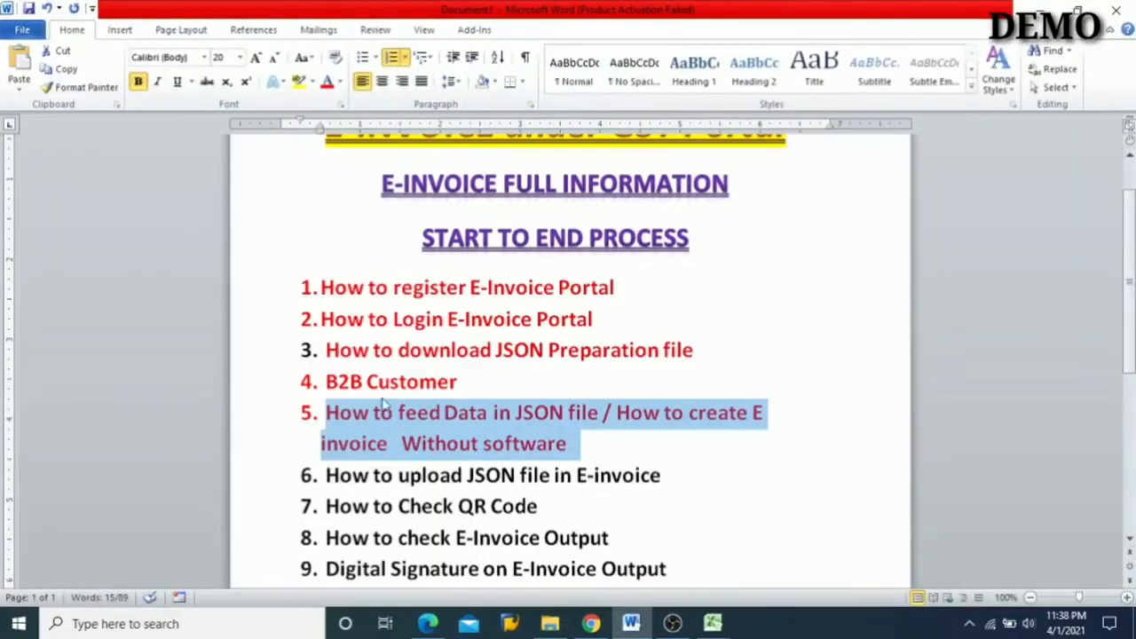
{"action": "left_click", "coordinate": [458, 419]}
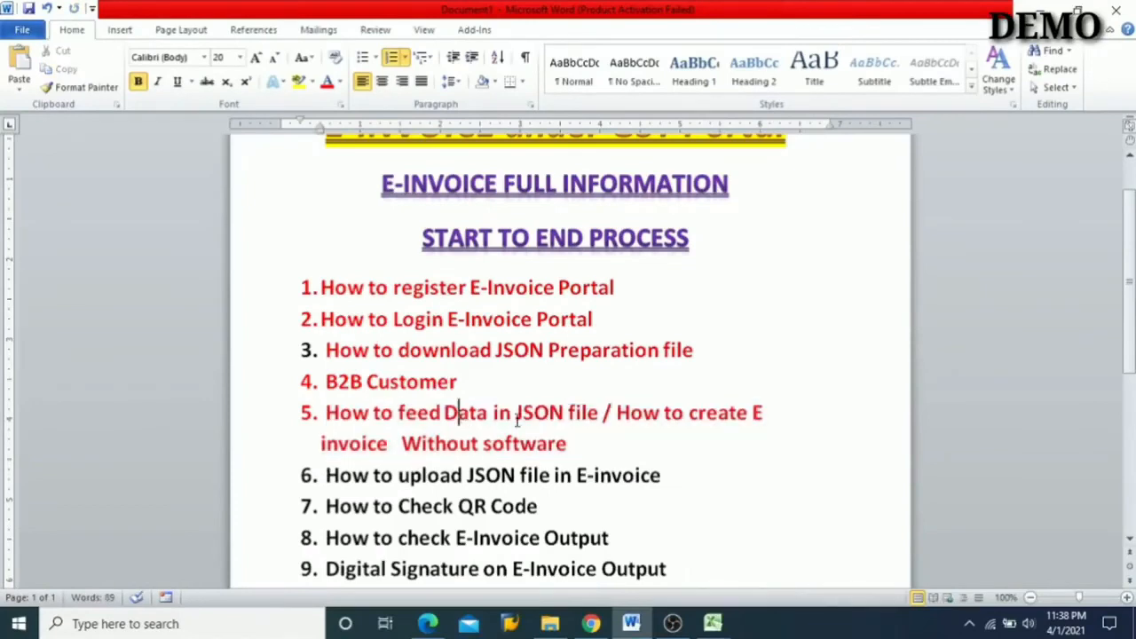
{"action": "scroll", "coordinate": [517, 419], "scroll_direction": "down", "scroll_amount": 2}
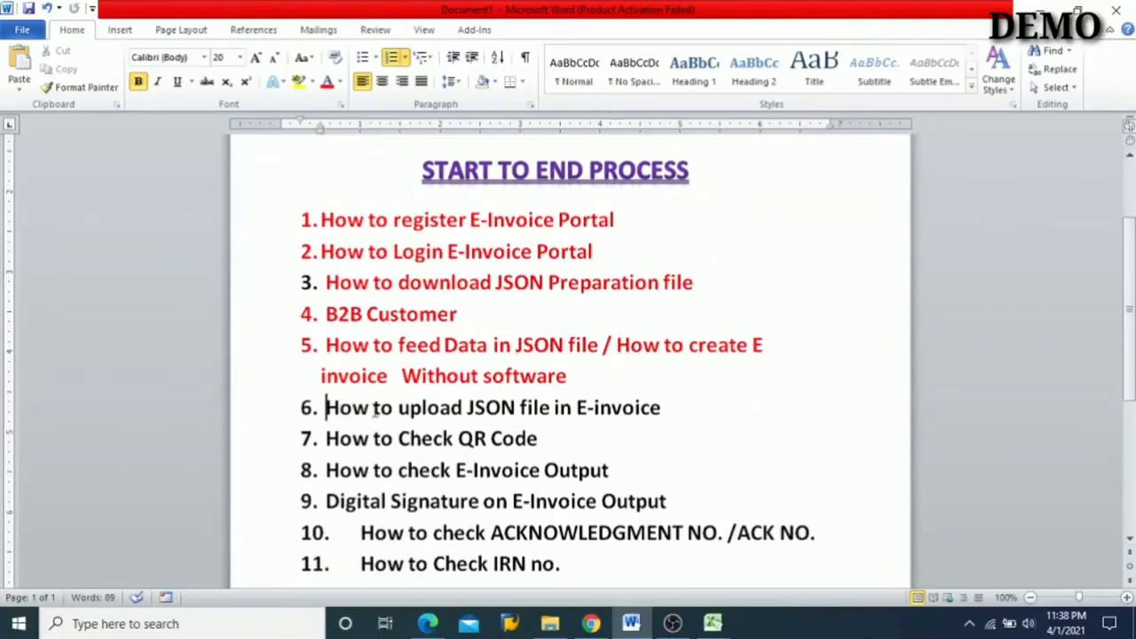
{"action": "key", "text": "shift+Right"}
{"action": "key", "text": "shift+Right"}
{"action": "key", "text": "shift+Right"}
{"action": "key", "text": "shift+Right"}
{"action": "key", "text": "shift+Right"}
{"action": "key", "text": "shift+Right"}
{"action": "key", "text": "shift+Right"}
{"action": "key", "text": "shift+Right"}
{"action": "key", "text": "shift+Right"}
{"action": "key", "text": "shift+Right"}
{"action": "key", "text": "shift+Right"}
{"action": "key", "text": "shift+Right"}
{"action": "key", "text": "shift+Right"}
{"action": "key", "text": "shift+Right"}
{"action": "key", "text": "shift+Right"}
{"action": "key", "text": "shift+Right"}
{"action": "key", "text": "shift+Right"}
{"action": "key", "text": "shift+Right"}
{"action": "key", "text": "shift+Right"}
{"action": "key", "text": "shift+Right"}
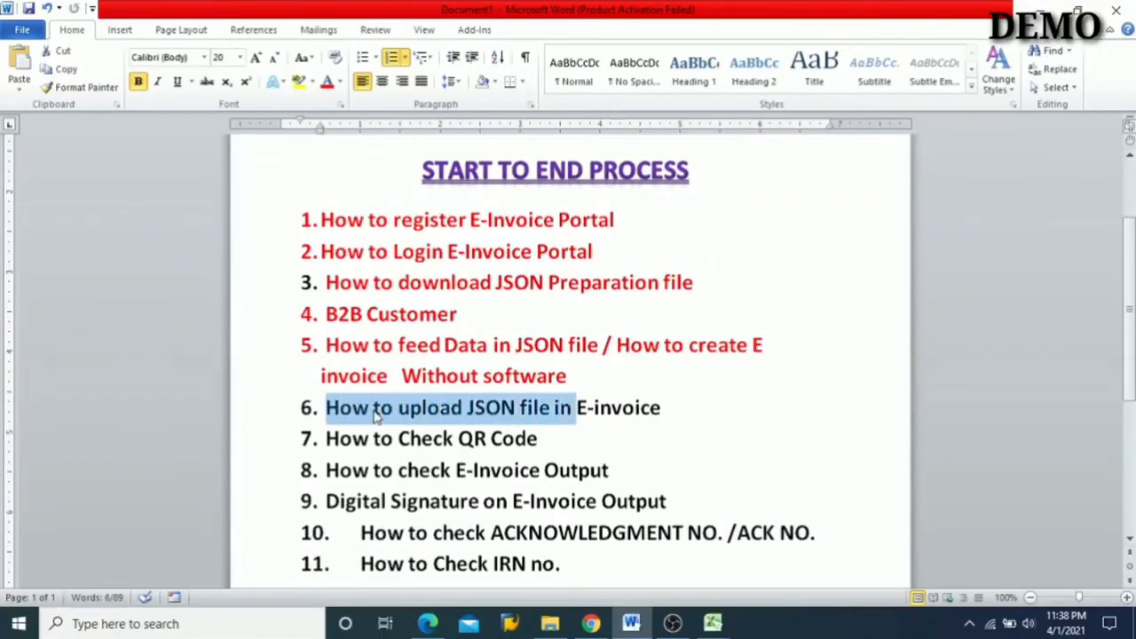
{"action": "key", "text": "shift+Right"}
{"action": "key", "text": "shift+Right"}
{"action": "key", "text": "shift+Right"}
{"action": "key", "text": "shift+Right"}
{"action": "key", "text": "shift+Right"}
{"action": "key", "text": "shift+Right"}
{"action": "key", "text": "shift+Right"}
{"action": "key", "text": "shift+Right"}
{"action": "key", "text": "shift+Right"}
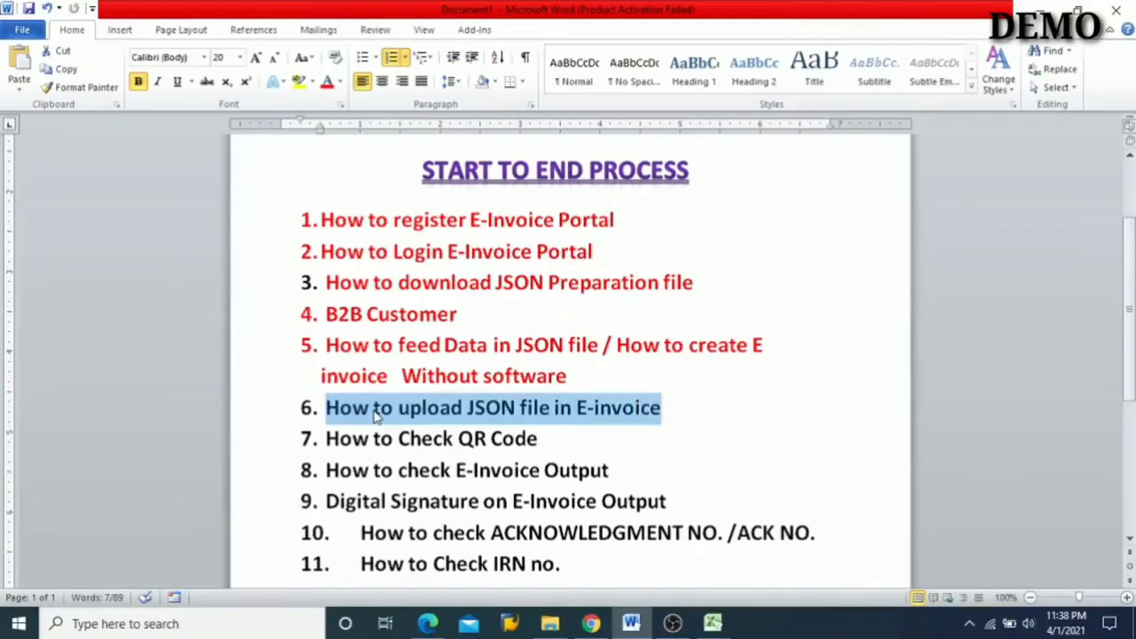
{"action": "left_click", "coordinate": [327, 81]}
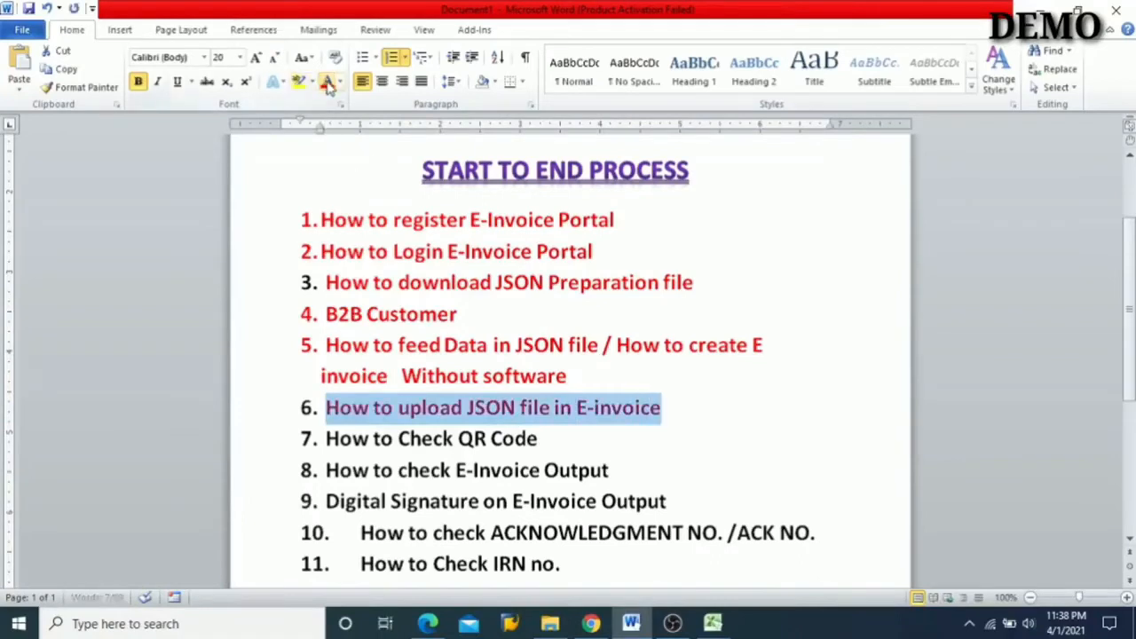
- Switch to Chrome and log in to the e-Invoice System portal to reach its main menu
{"action": "left_click", "coordinate": [591, 623]}
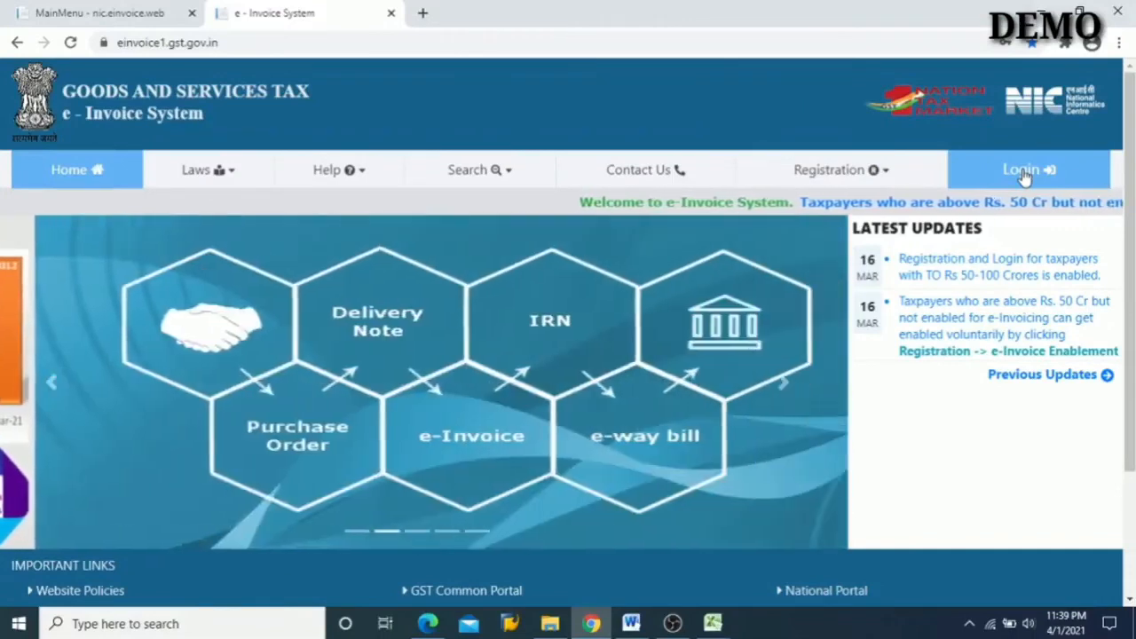
{"action": "left_click", "coordinate": [1025, 174]}
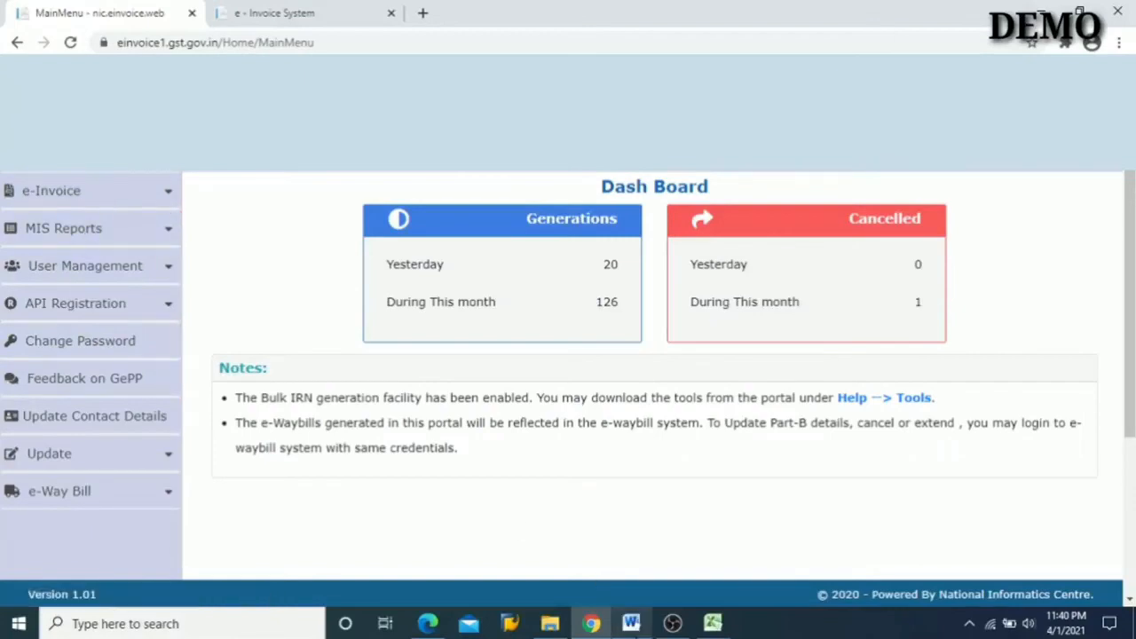
- Revisit item 6 on uploading the JSON file in the Word outline, and return to the e-Invoice portal in Chrome
{"action": "left_click", "coordinate": [631, 623]}
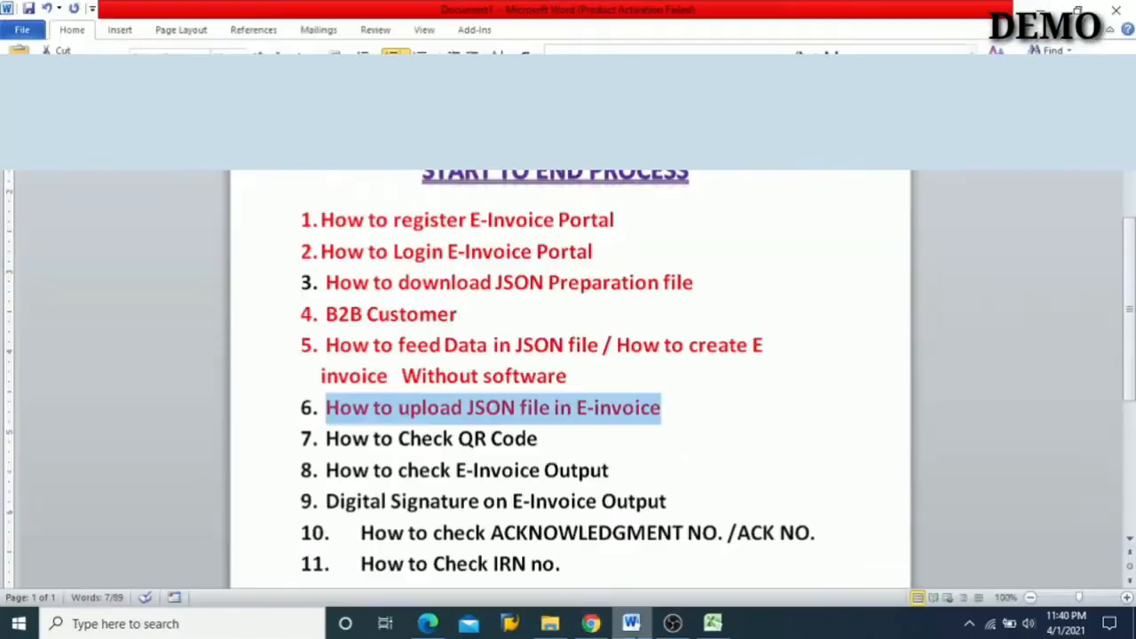
{"action": "left_click", "coordinate": [564, 418]}
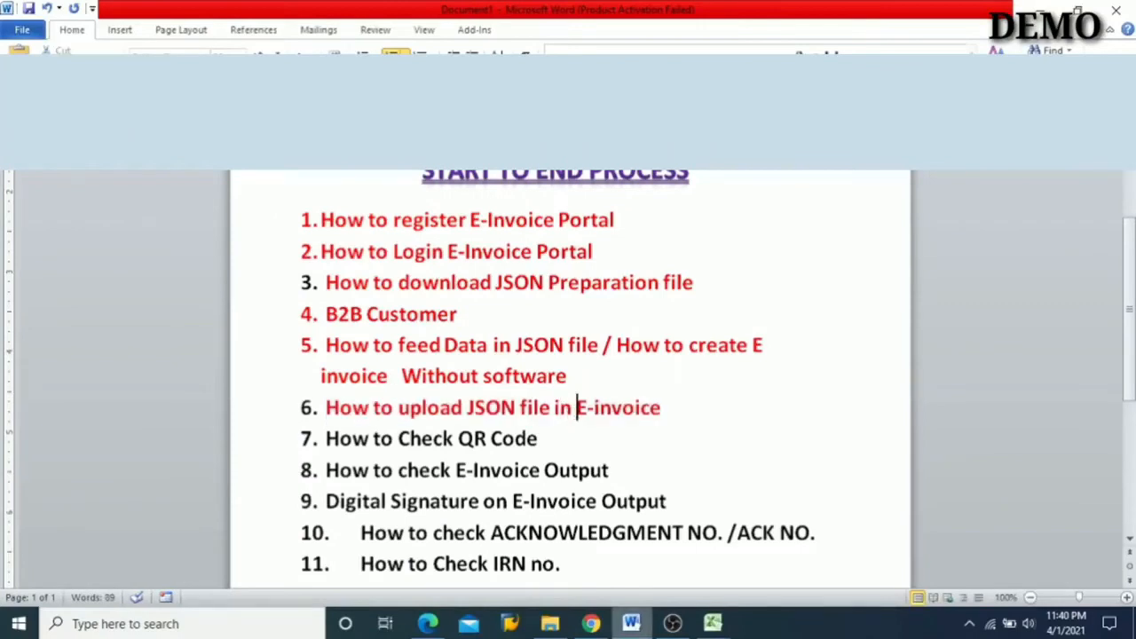
{"action": "left_click", "coordinate": [590, 623]}
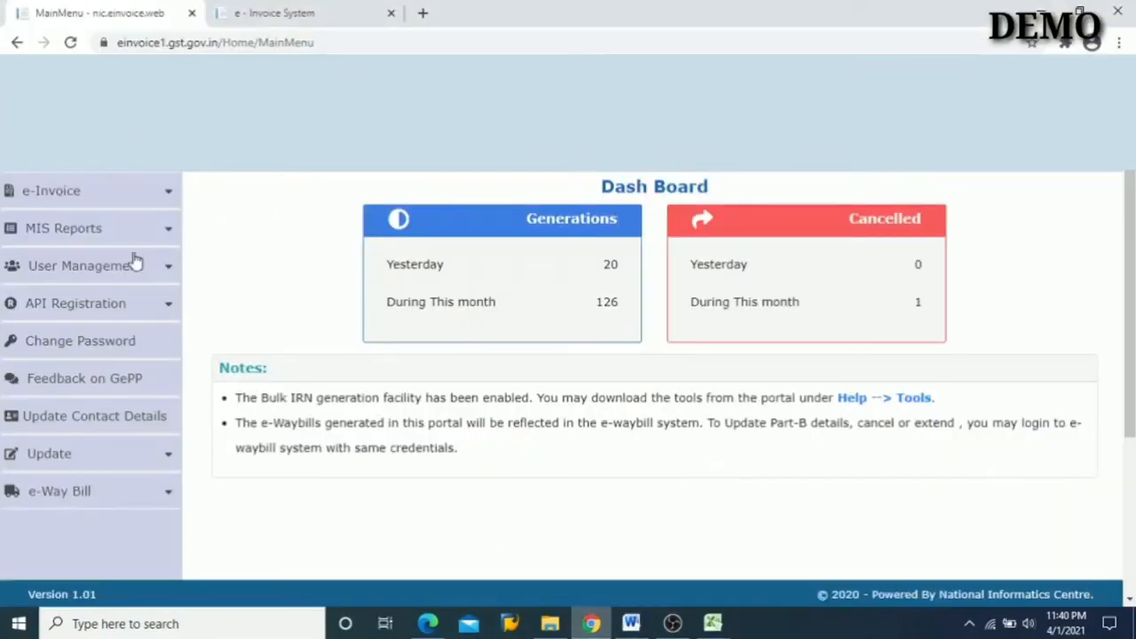
- Open the portal's Bulk Upload page and choose E-INVOICE_V1_JSON.json from the Desktop's E Invoice folder
{"action": "left_click", "coordinate": [53, 195]}
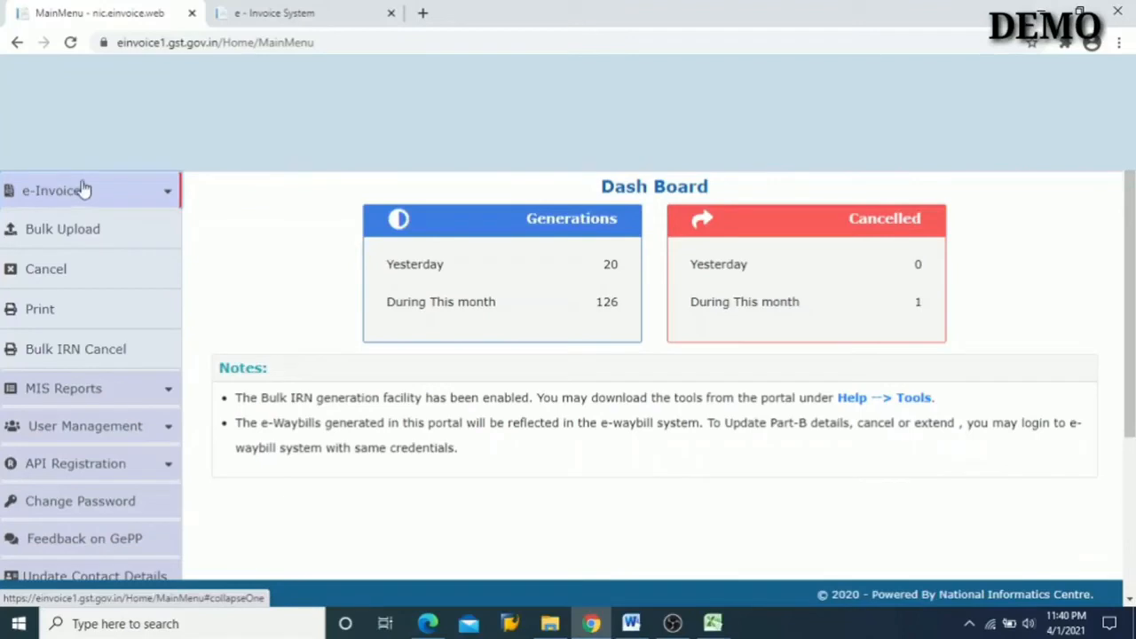
{"action": "left_click", "coordinate": [40, 229]}
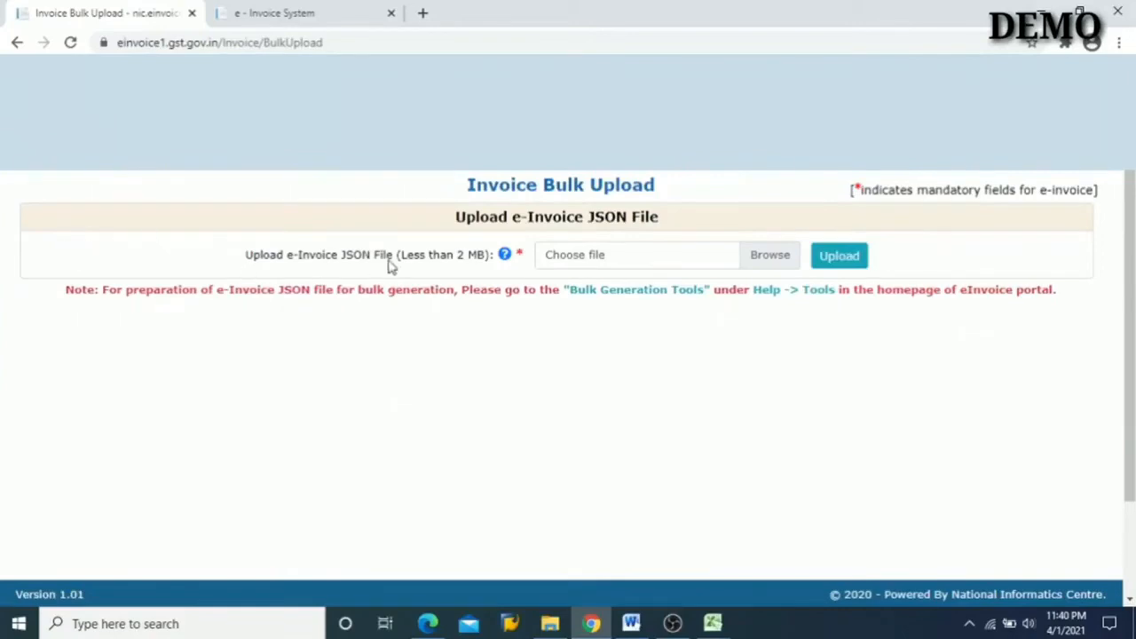
{"action": "left_click", "coordinate": [760, 257]}
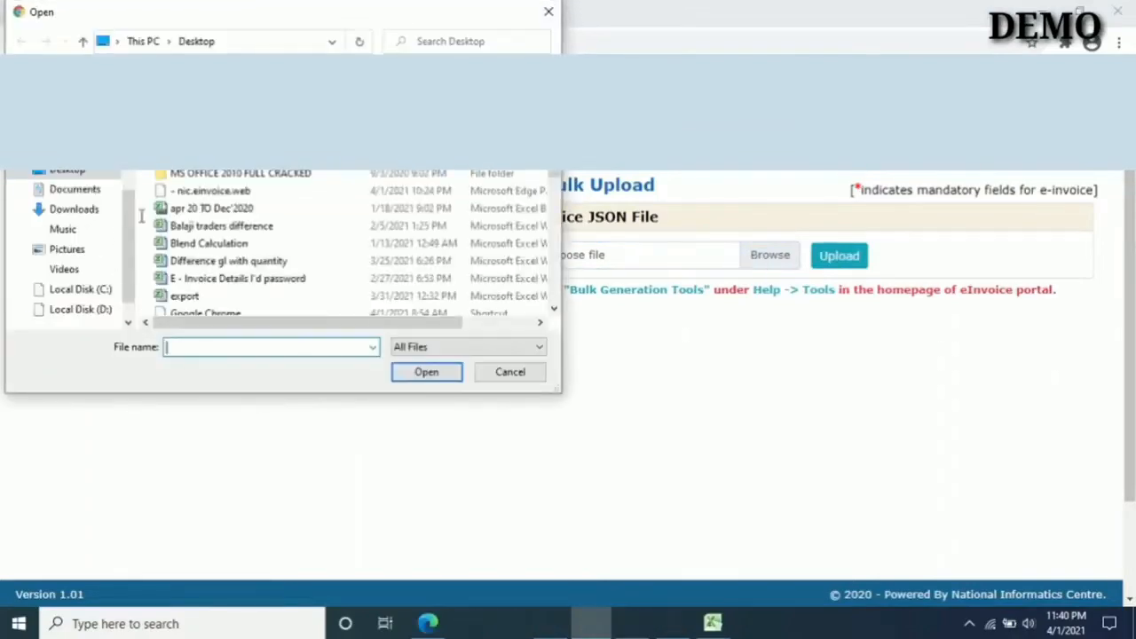
{"action": "double_click", "coordinate": [197, 138]}
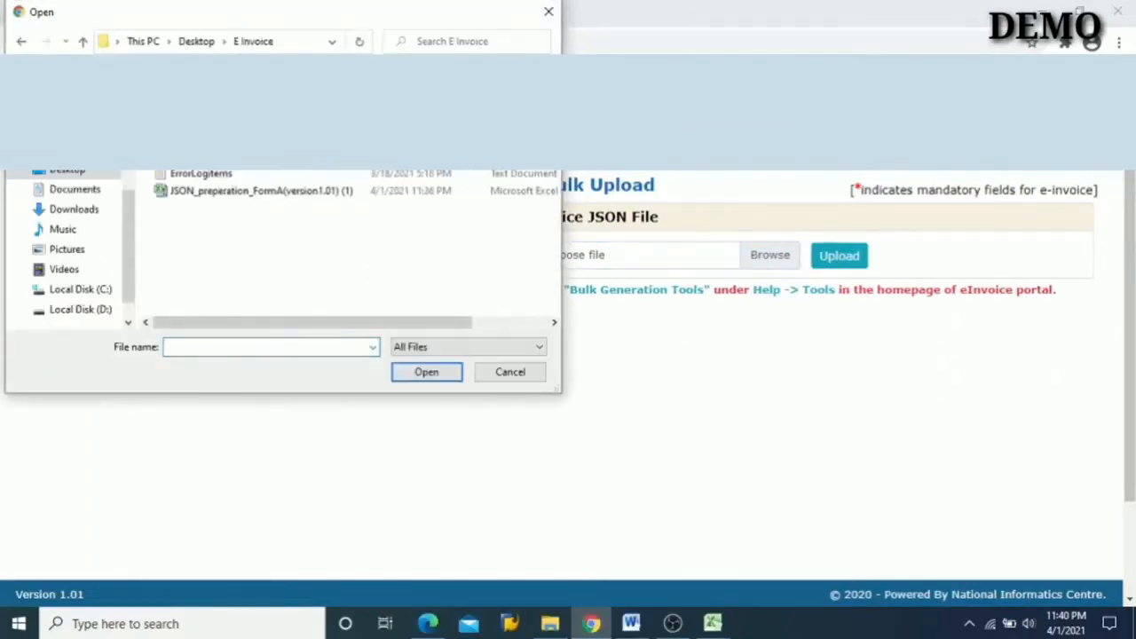
{"action": "left_click", "coordinate": [209, 155]}
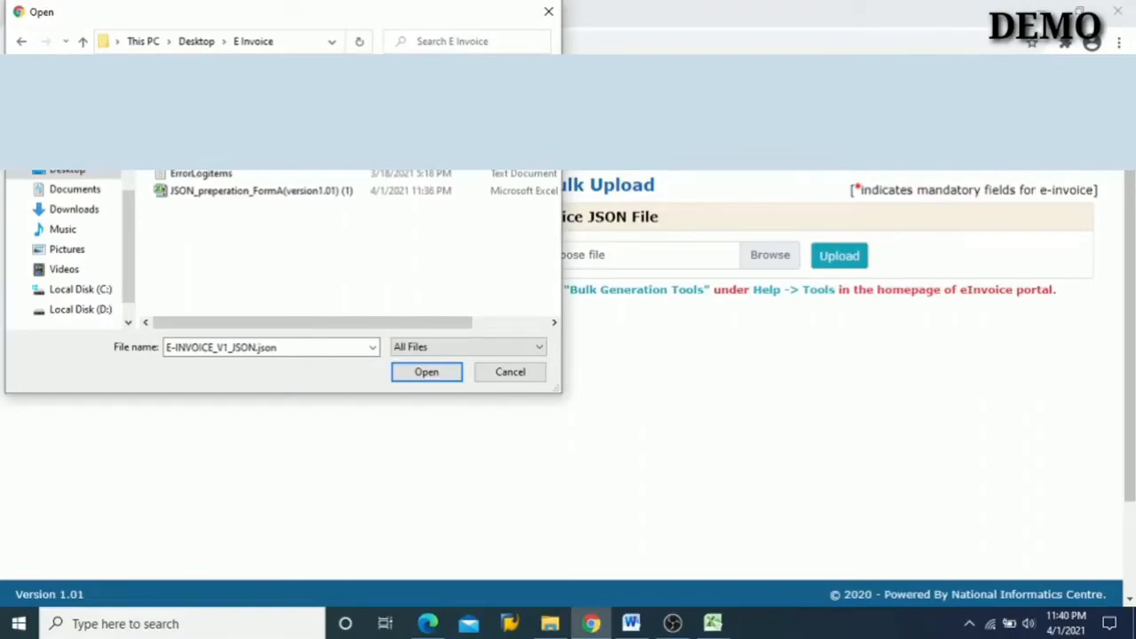
{"action": "left_click", "coordinate": [427, 371]}
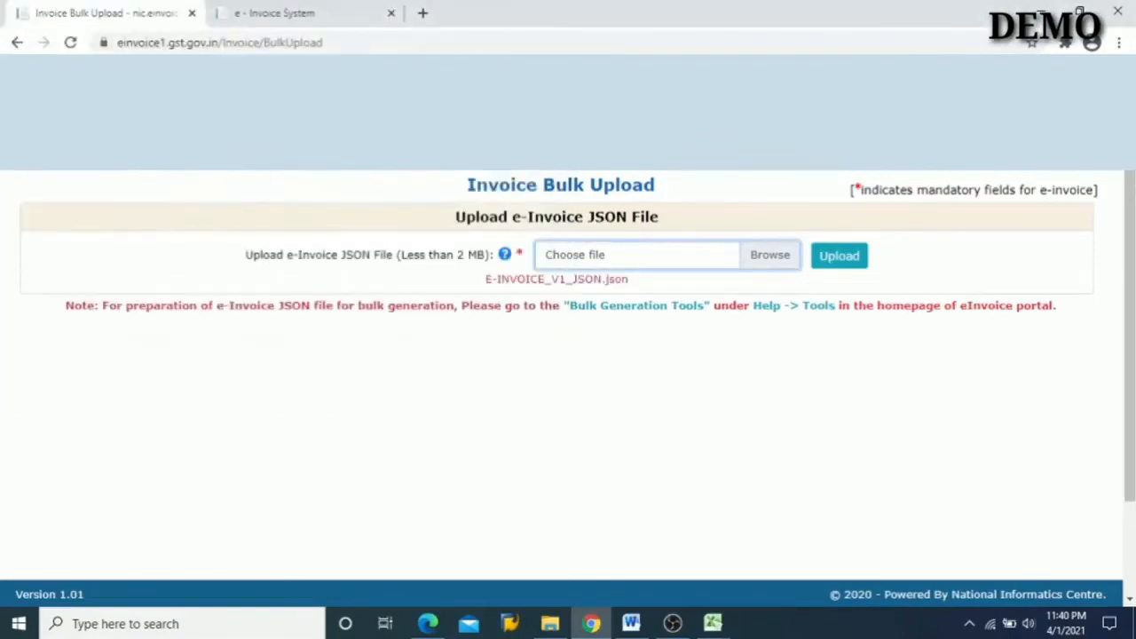
- Upload the chosen JSON file and review the uploaded file summary and failed invoice details
{"action": "left_click", "coordinate": [845, 257]}
{"action": "scroll", "coordinate": [669, 327], "scroll_direction": "down", "scroll_amount": 1}
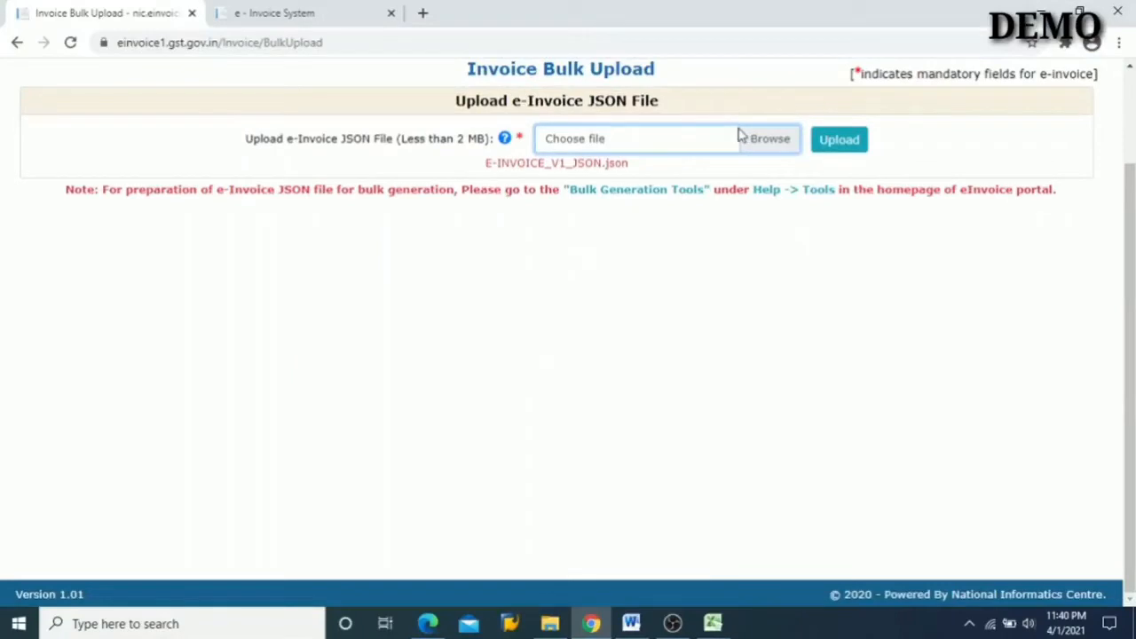
{"action": "left_click", "coordinate": [844, 147]}
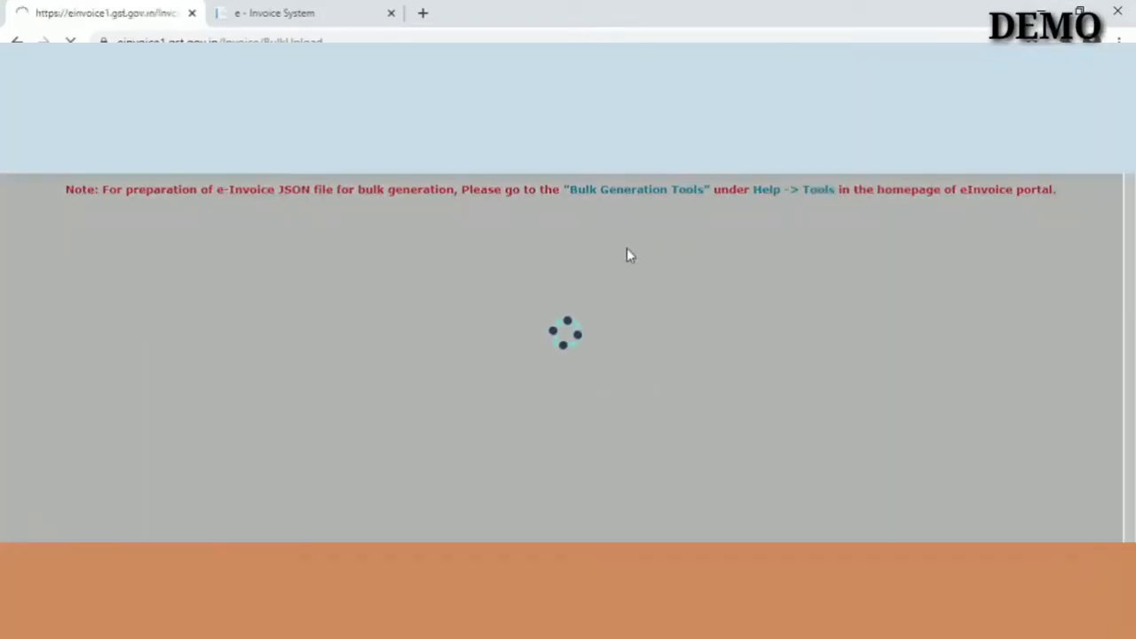
{"action": "scroll", "coordinate": [520, 426], "scroll_direction": "down", "scroll_amount": 3}
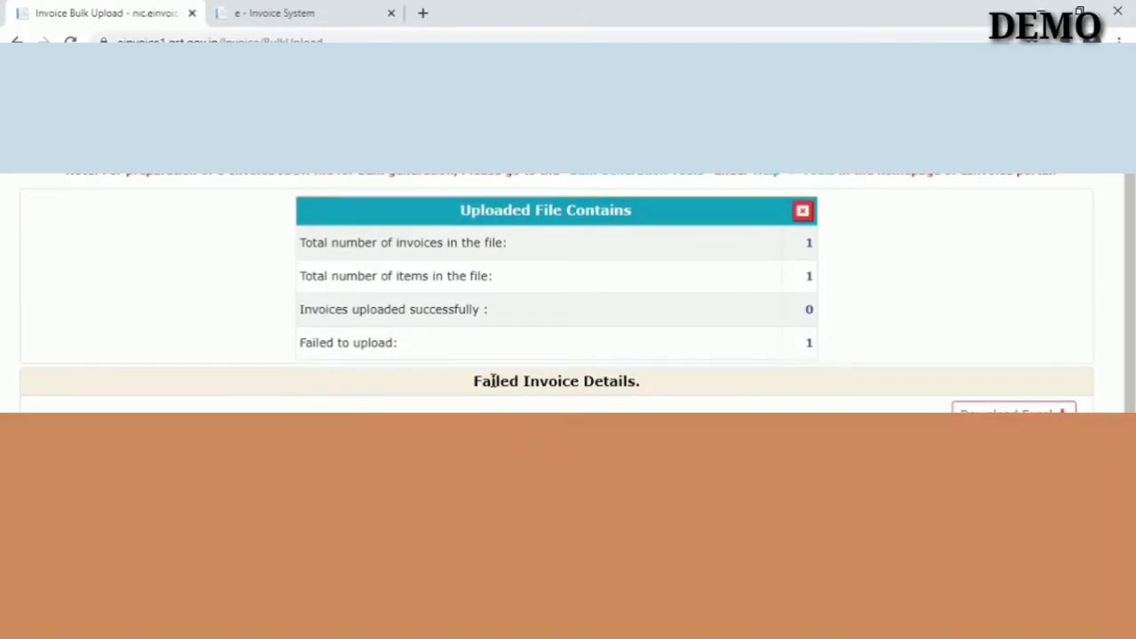
{"action": "scroll", "coordinate": [491, 381], "scroll_direction": "up", "scroll_amount": 2}
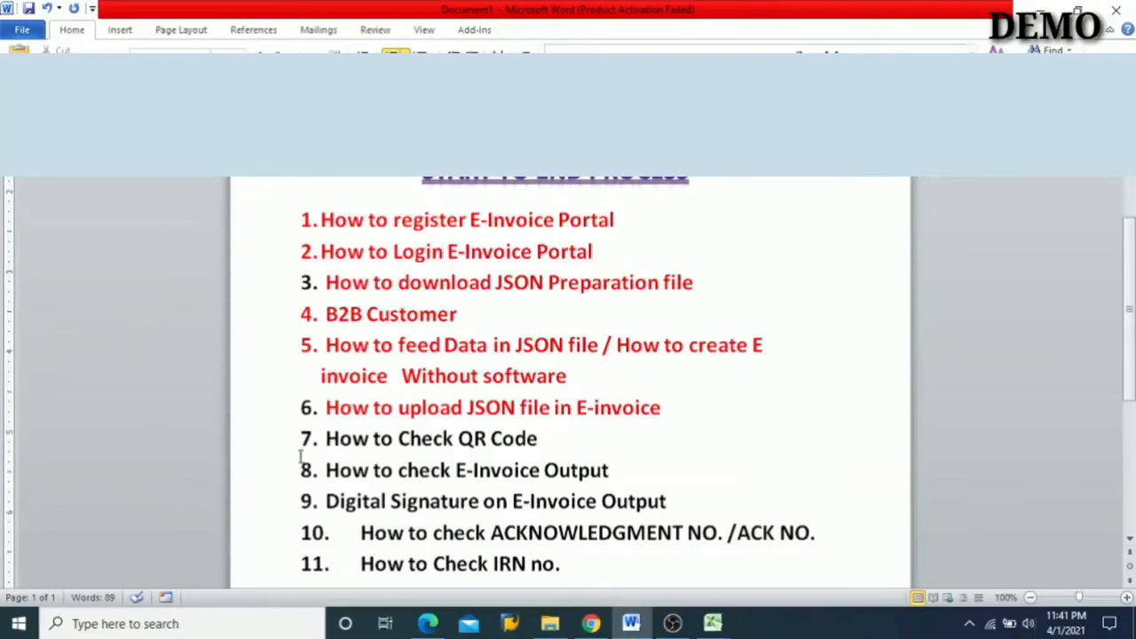
- Switch to the Word outline and colour item 7, "How to Check QR Code", red
{"action": "key", "text": "shift+Right"}
{"action": "key", "text": "shift+Right"}
{"action": "key", "text": "shift+Right"}
{"action": "key", "text": "shift+Right"}
{"action": "key", "text": "shift+Right"}
{"action": "key", "text": "shift+Right"}
{"action": "key", "text": "shift+Right"}
{"action": "key", "text": "shift+Right"}
{"action": "key", "text": "shift+Right"}
{"action": "key", "text": "shift+Right"}
{"action": "key", "text": "shift+Right"}
{"action": "key", "text": "shift+Right"}
{"action": "key", "text": "shift+Right"}
{"action": "key", "text": "shift+Right"}
{"action": "key", "text": "shift+Right"}
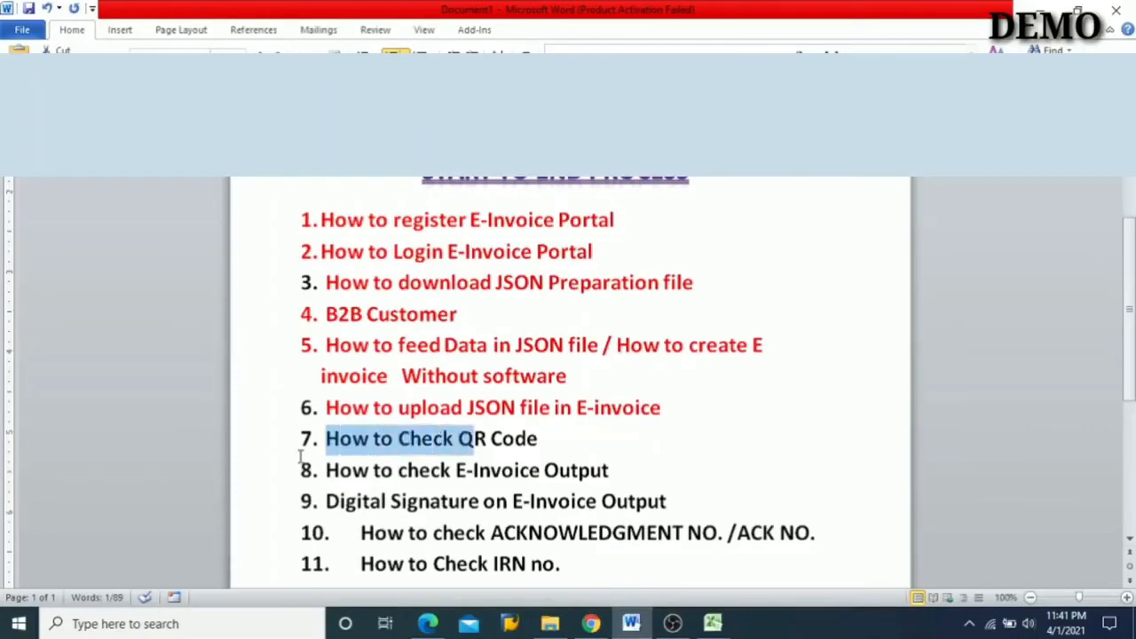
{"action": "key", "text": "shift+Right"}
{"action": "key", "text": "shift+Right"}
{"action": "key", "text": "shift+Right"}
{"action": "key", "text": "shift+Right"}
{"action": "key", "text": "shift+Right"}
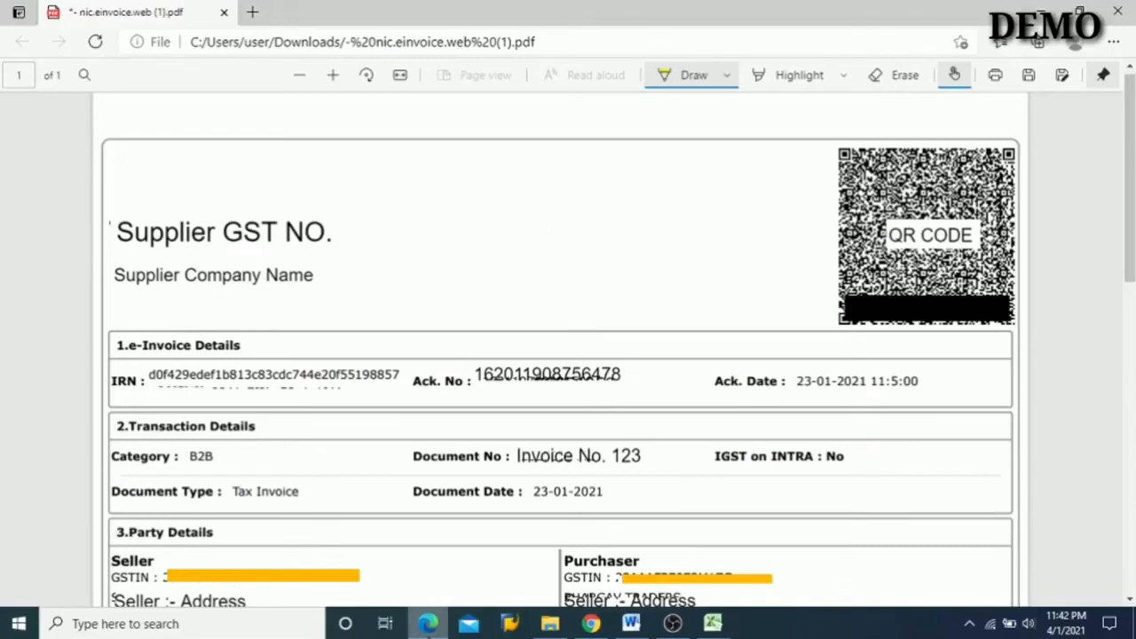
- Switch to the e-invoice PDF in Edge and circle the QR code, supplier GST number, supplier company name and IRN in yellow
{"action": "scroll", "coordinate": [569, 330], "scroll_direction": "down", "scroll_amount": 2}
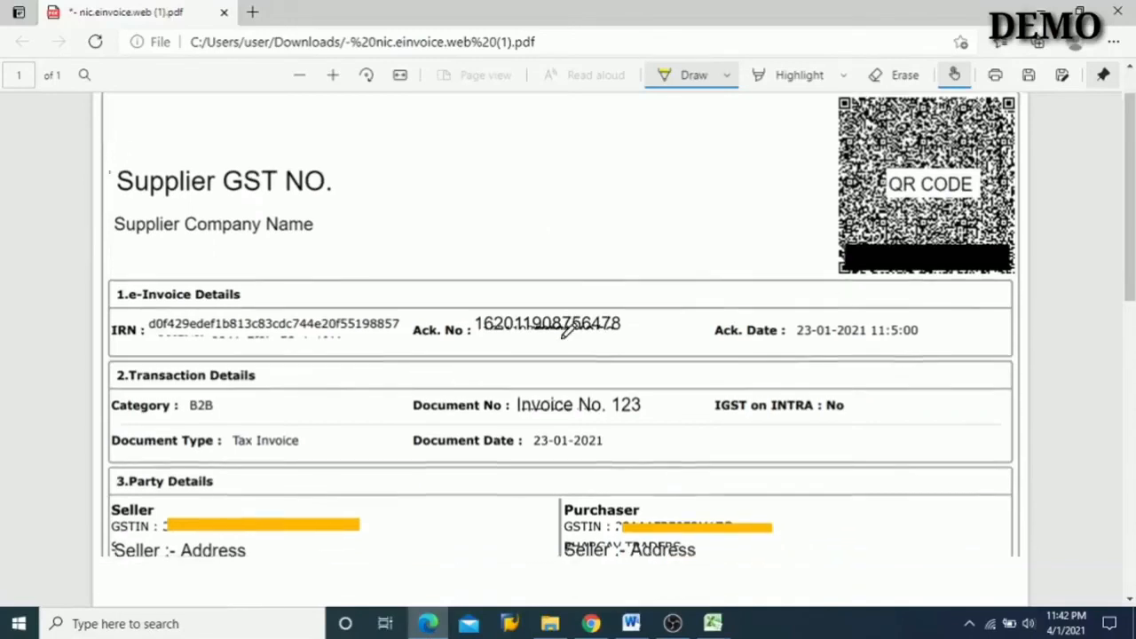
{"action": "scroll", "coordinate": [569, 330], "scroll_direction": "up", "scroll_amount": 2}
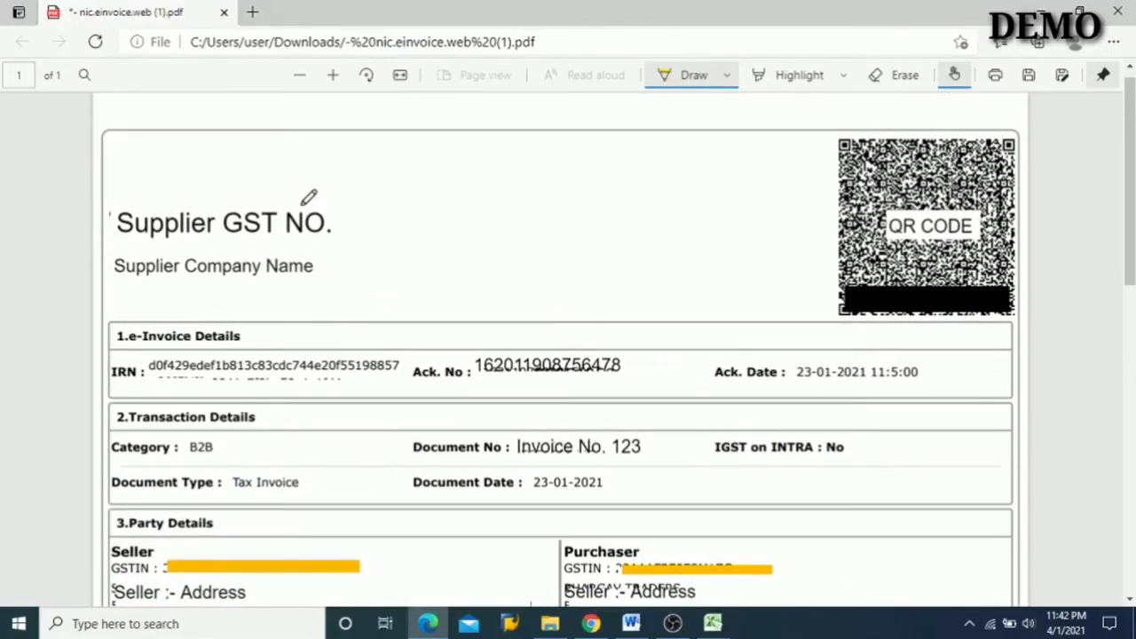
{"action": "scroll", "coordinate": [385, 258], "scroll_direction": "down", "scroll_amount": 8}
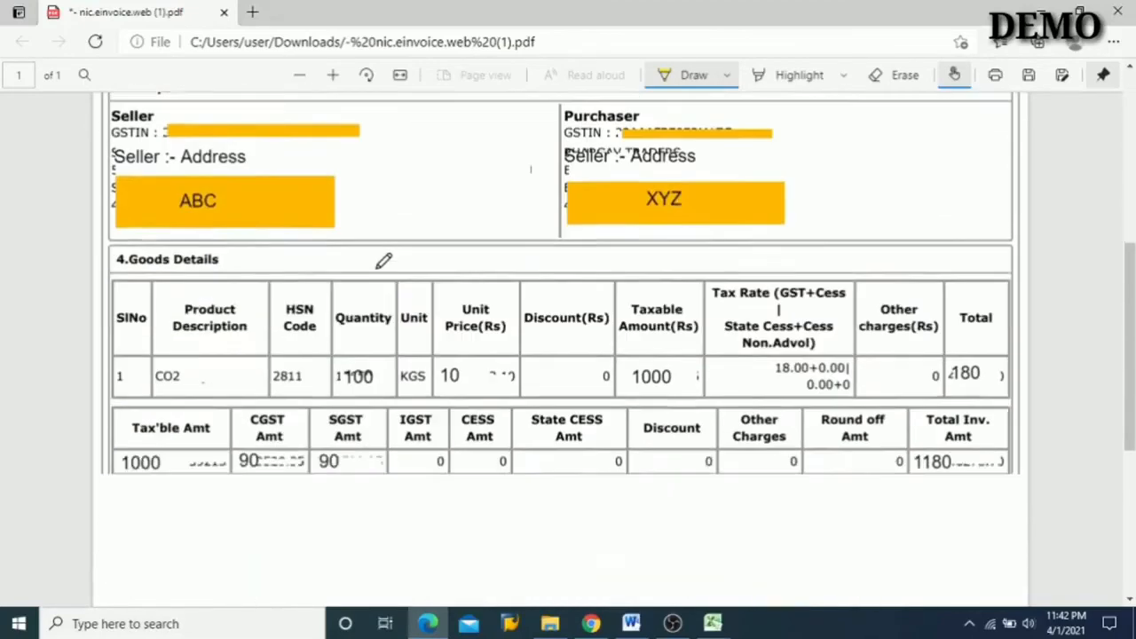
{"action": "scroll", "coordinate": [383, 260], "scroll_direction": "down", "scroll_amount": 4}
{"action": "scroll", "coordinate": [383, 261], "scroll_direction": "up", "scroll_amount": 7}
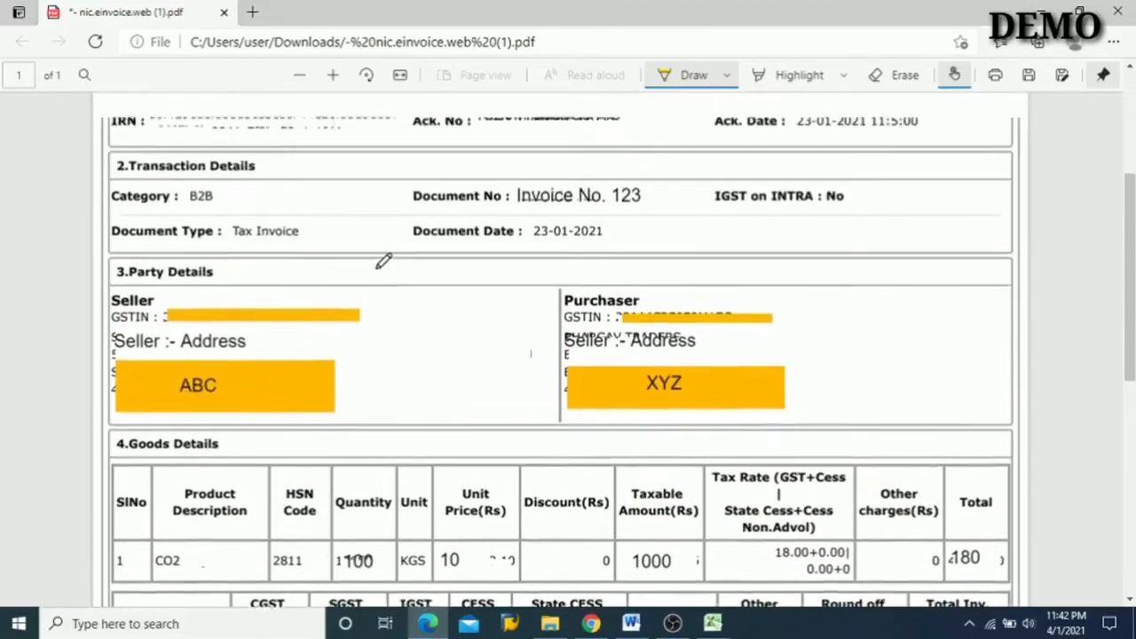
{"action": "scroll", "coordinate": [384, 260], "scroll_direction": "up", "scroll_amount": 5}
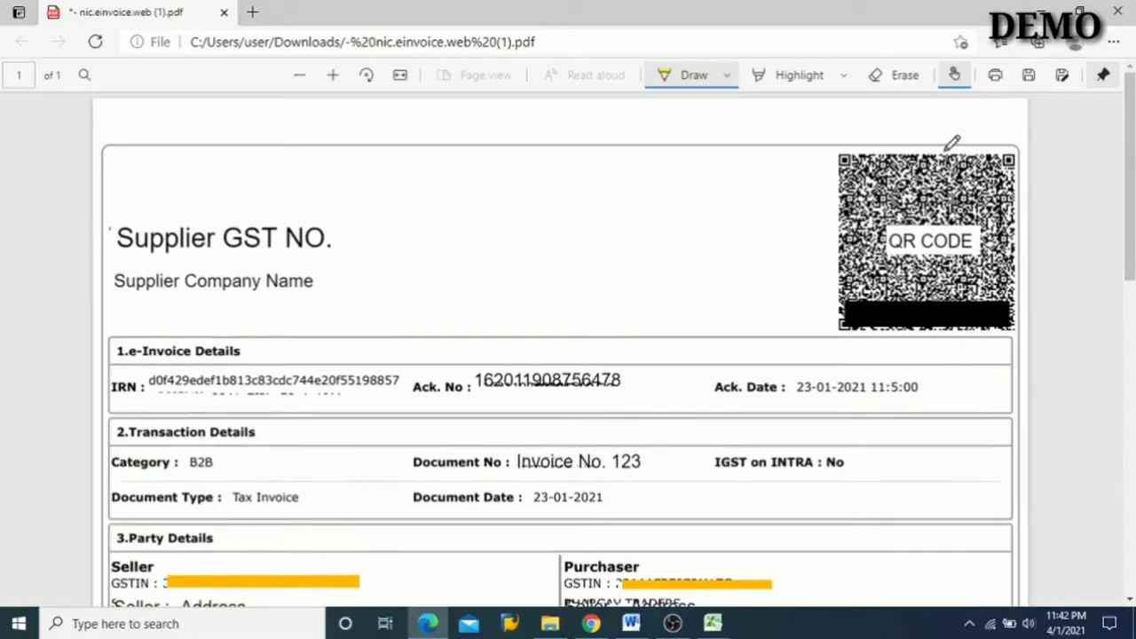
{"action": "mouse_move", "coordinate": [945, 147]}
{"action": "left_mouse_down"}
{"action": "mouse_move", "coordinate": [888, 128]}
{"action": "mouse_move", "coordinate": [826, 166]}
{"action": "mouse_move", "coordinate": [814, 256]}
{"action": "mouse_move", "coordinate": [841, 273]}
{"action": "mouse_move", "coordinate": [981, 291]}
{"action": "mouse_move", "coordinate": [1105, 211]}
{"action": "mouse_move", "coordinate": [999, 213]}
{"action": "mouse_move", "coordinate": [943, 153]}
{"action": "left_mouse_up"}
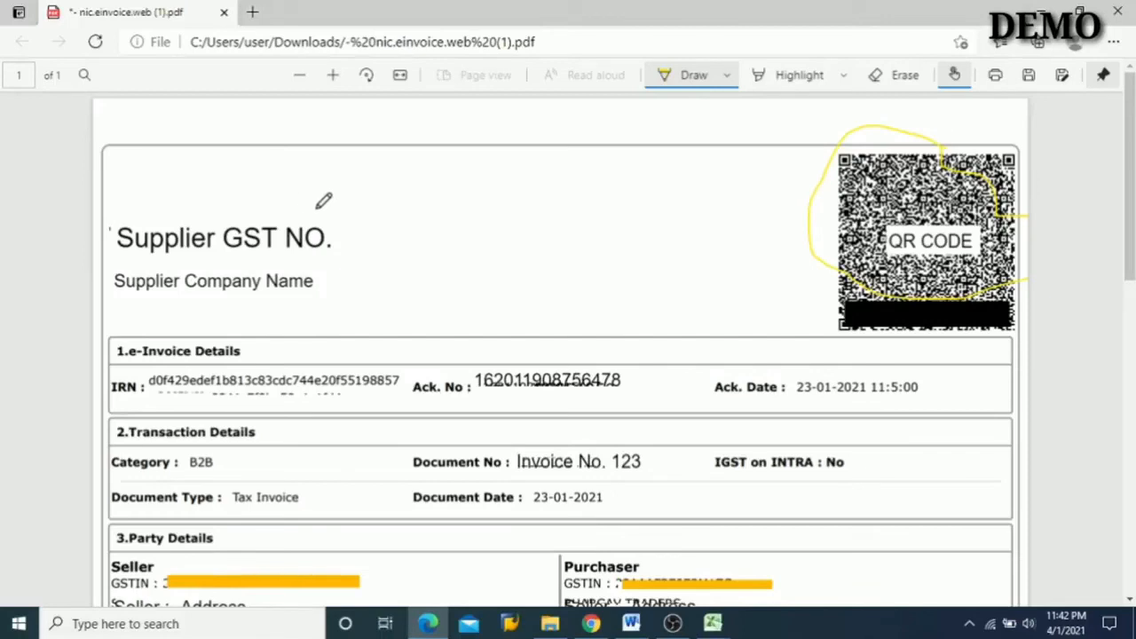
{"action": "mouse_move", "coordinate": [339, 228]}
{"action": "left_mouse_down"}
{"action": "mouse_move", "coordinate": [199, 178]}
{"action": "mouse_move", "coordinate": [106, 228]}
{"action": "mouse_move", "coordinate": [275, 238]}
{"action": "mouse_move", "coordinate": [355, 219]}
{"action": "left_mouse_up"}
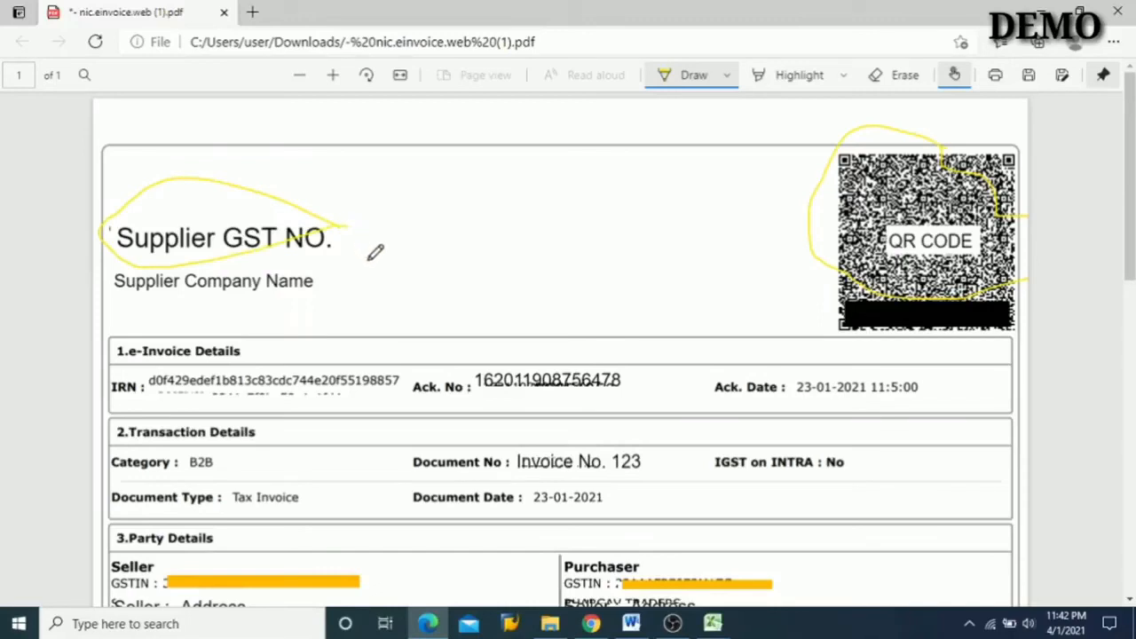
{"action": "mouse_move", "coordinate": [325, 253]}
{"action": "left_mouse_down"}
{"action": "mouse_move", "coordinate": [122, 251]}
{"action": "mouse_move", "coordinate": [121, 296]}
{"action": "mouse_move", "coordinate": [301, 296]}
{"action": "mouse_move", "coordinate": [328, 267]}
{"action": "mouse_move", "coordinate": [321, 247]}
{"action": "left_mouse_up"}
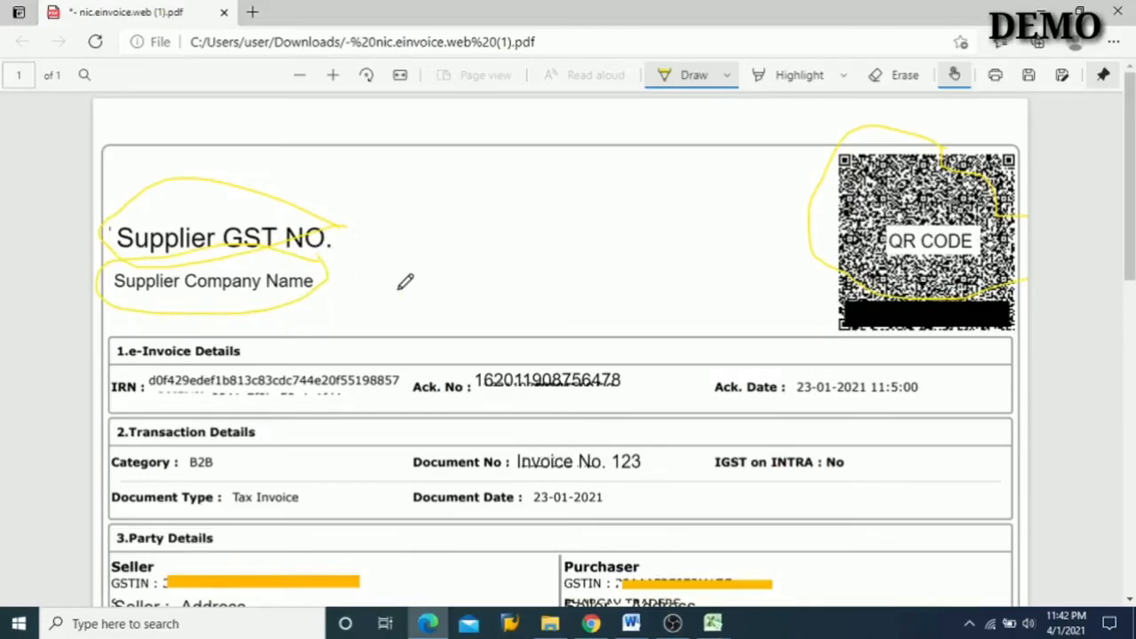
{"action": "scroll", "coordinate": [405, 281], "scroll_direction": "down", "scroll_amount": 1}
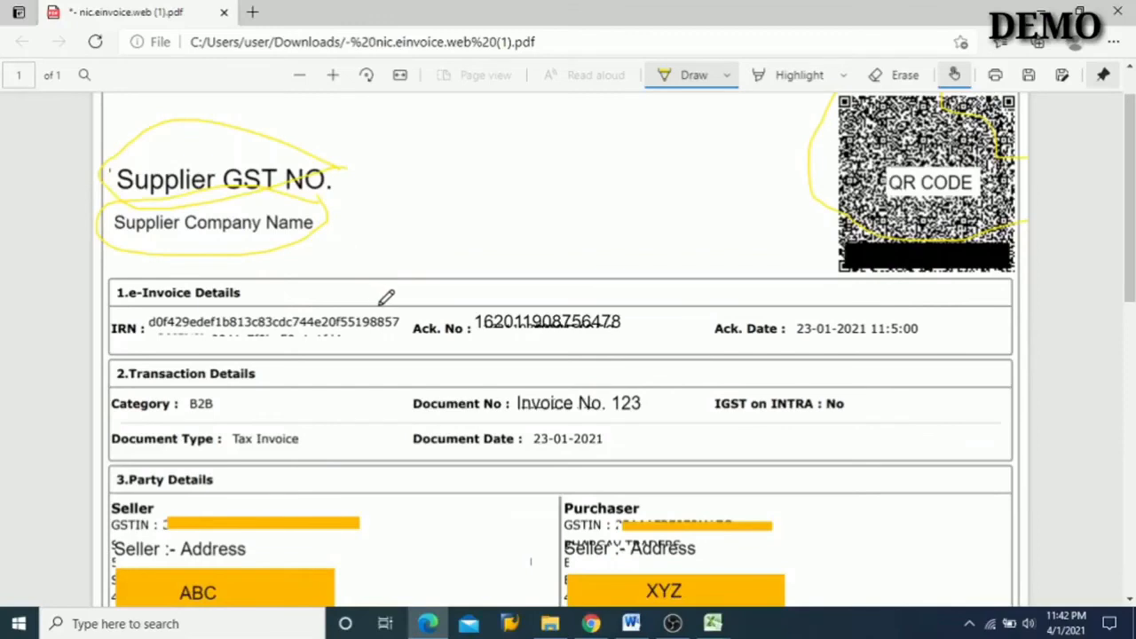
{"action": "mouse_move", "coordinate": [382, 302]}
{"action": "left_mouse_down"}
{"action": "mouse_move", "coordinate": [222, 292]}
{"action": "mouse_move", "coordinate": [160, 308]}
{"action": "mouse_move", "coordinate": [163, 332]}
{"action": "mouse_move", "coordinate": [355, 332]}
{"action": "mouse_move", "coordinate": [402, 316]}
{"action": "mouse_move", "coordinate": [384, 302]}
{"action": "left_mouse_up"}
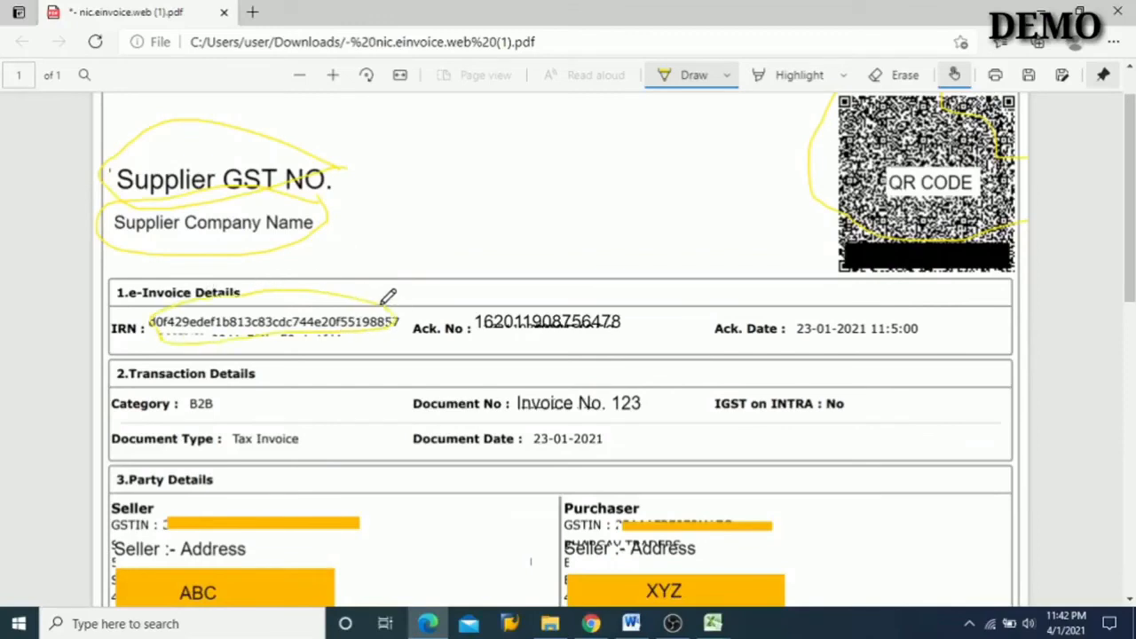
- Switch back to the Word outline and colour item 8, "How to check E-Invoice Output", red
{"action": "left_click", "coordinate": [631, 623]}
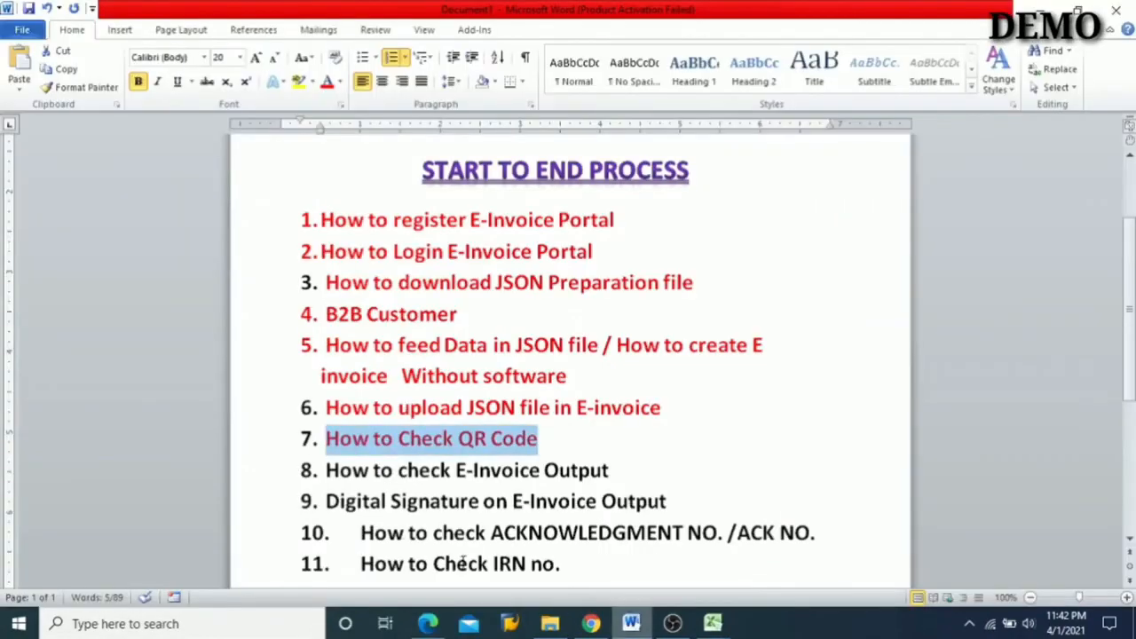
{"action": "scroll", "coordinate": [402, 548], "scroll_direction": "down", "scroll_amount": 1}
{"action": "scroll", "coordinate": [401, 548], "scroll_direction": "down", "scroll_amount": 1}
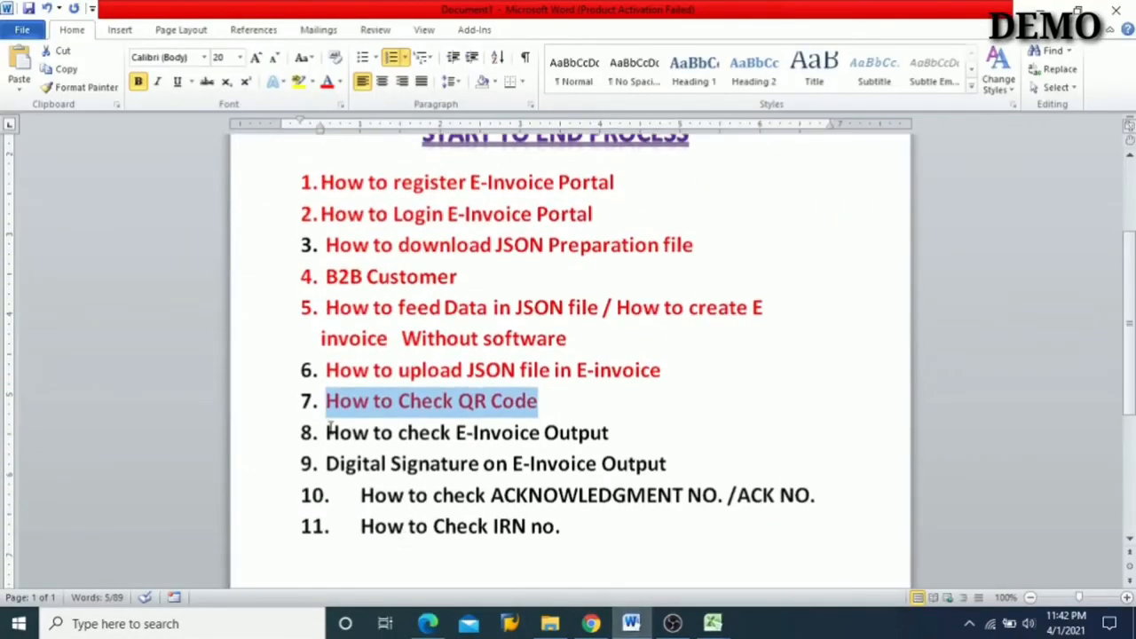
{"action": "left_click_drag", "start_coordinate": [327, 432], "coordinate": [576, 430]}
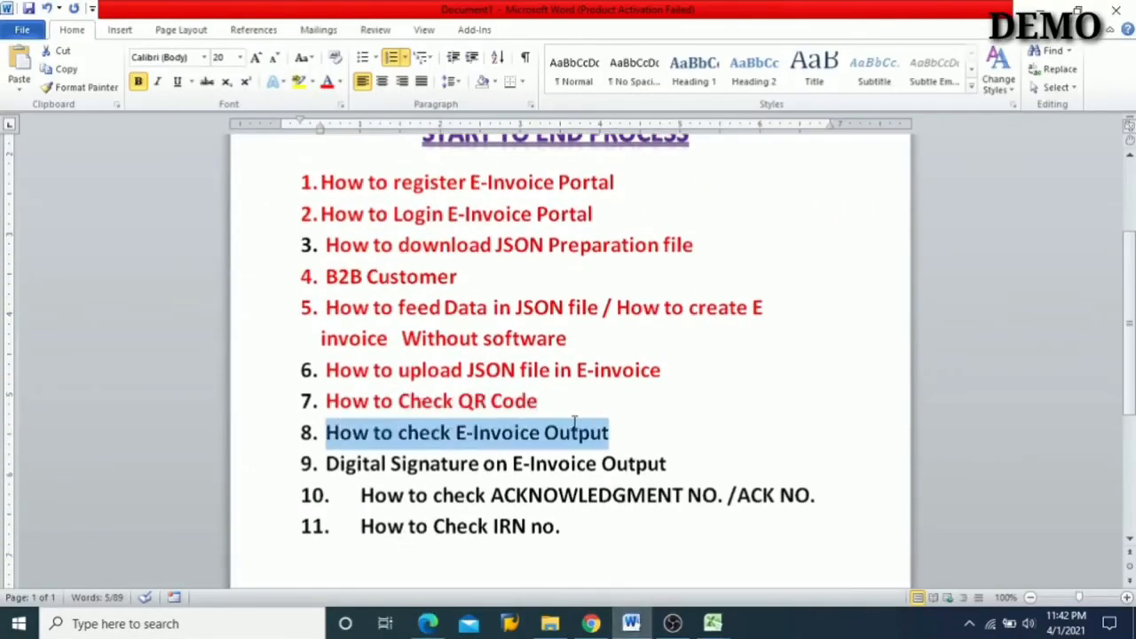
{"action": "left_click", "coordinate": [329, 80]}
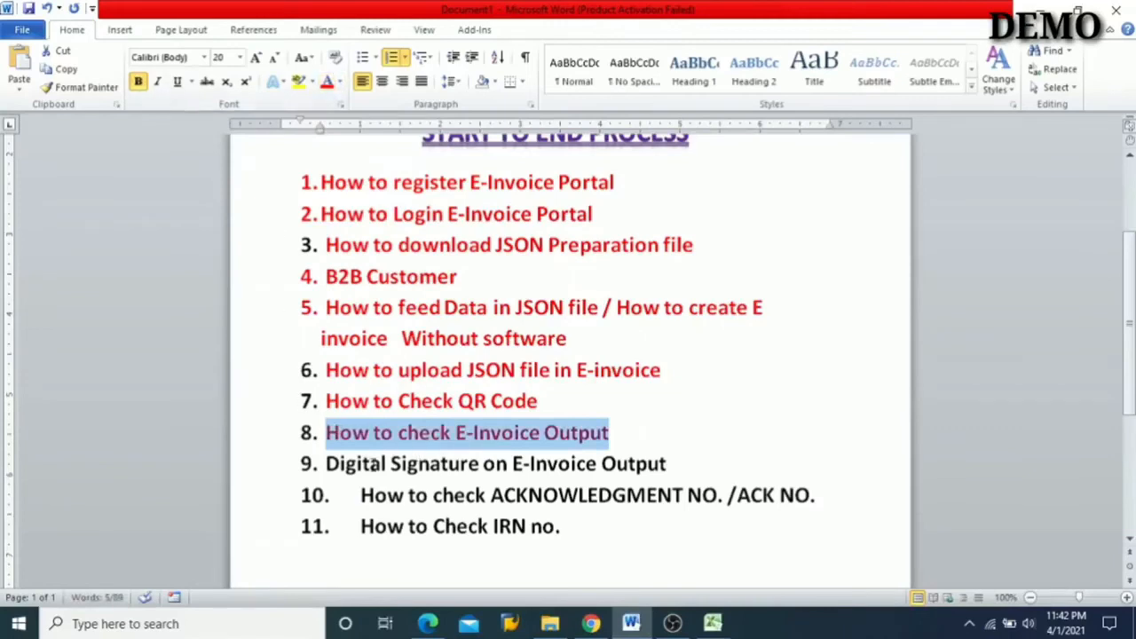
- Colour "Digital Signature on" in item 9 red, and select "IRN no." in item 11 to point it out
{"action": "mouse_move", "coordinate": [374, 463]}
{"action": "left_mouse_down"}
{"action": "mouse_move", "coordinate": [456, 433]}
{"action": "mouse_move", "coordinate": [506, 432]}
{"action": "mouse_move", "coordinate": [511, 463]}
{"action": "left_mouse_up"}
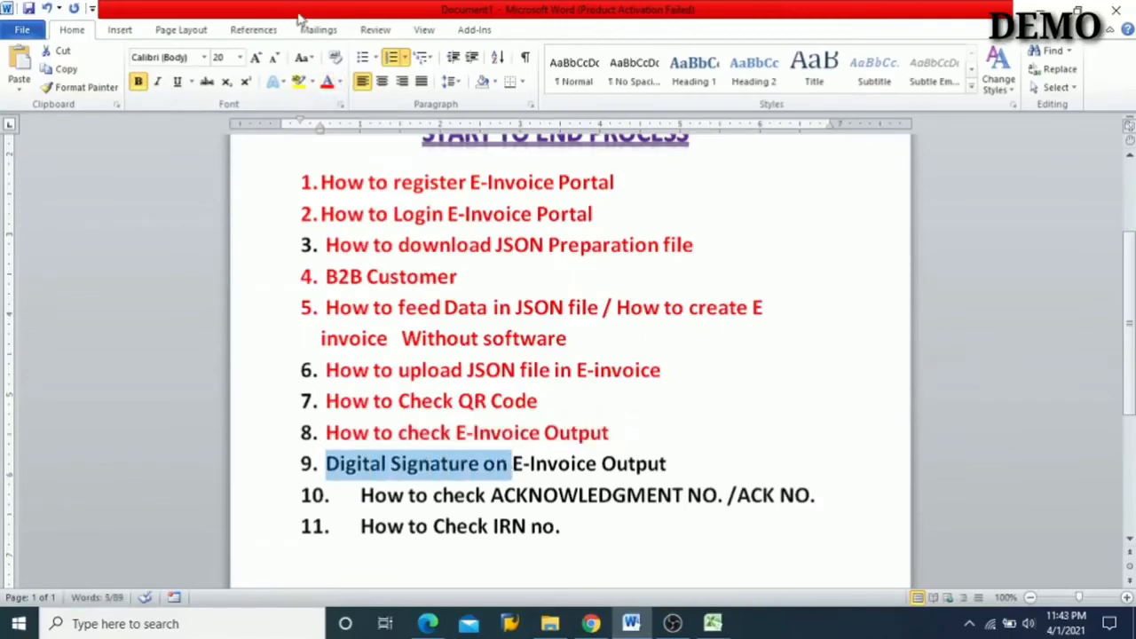
{"action": "left_click", "coordinate": [328, 80]}
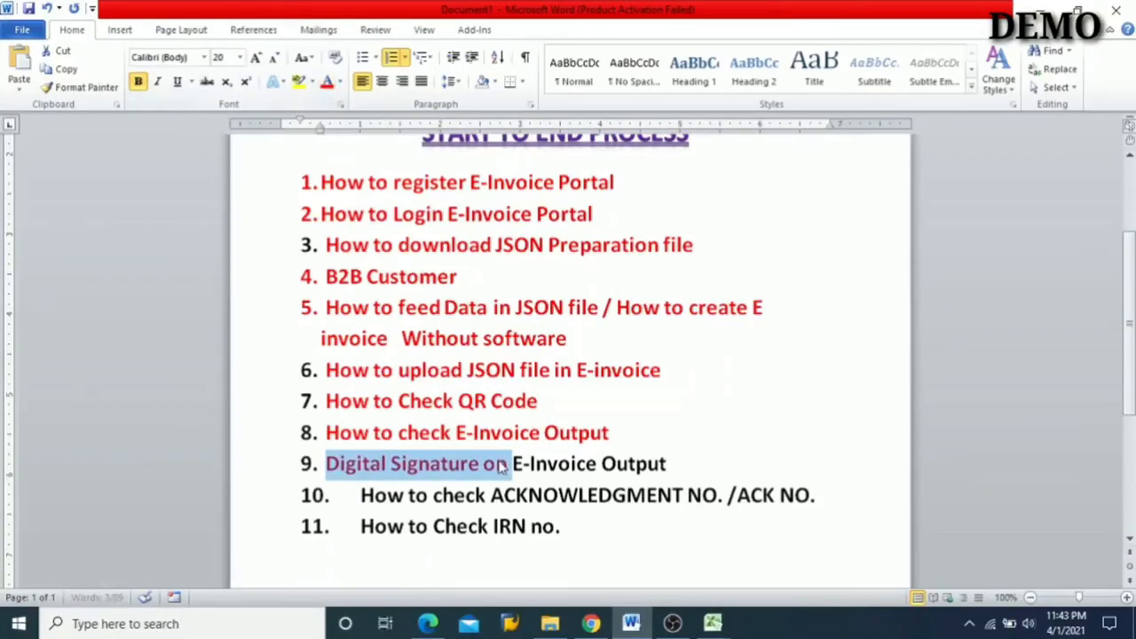
{"action": "left_click_drag", "start_coordinate": [491, 495], "coordinate": [542, 496]}
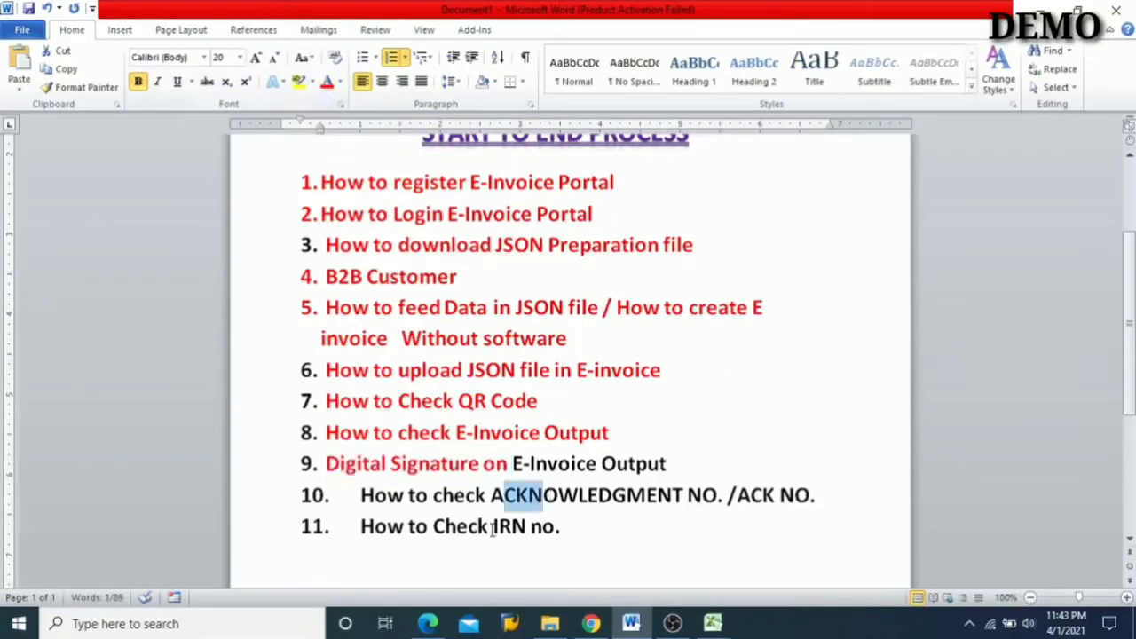
{"action": "left_click_drag", "start_coordinate": [493, 527], "coordinate": [576, 526]}
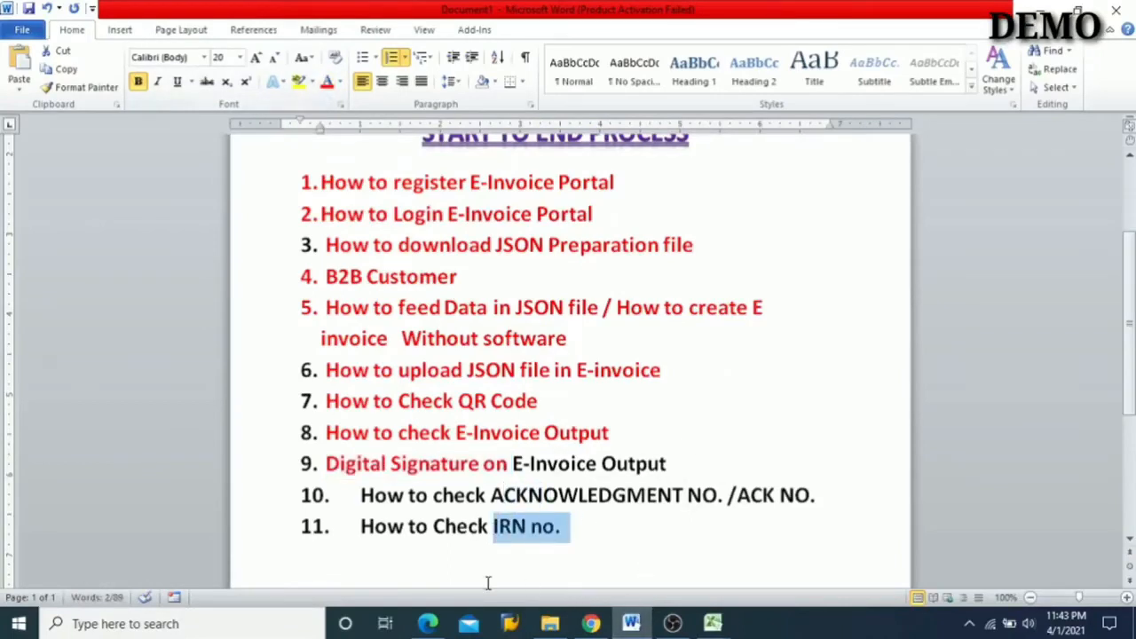
- Return to the e-invoice PDF in Edge and circle the acknowledgement number, the B2B category and the document number in yellow
{"action": "left_click", "coordinate": [429, 624]}
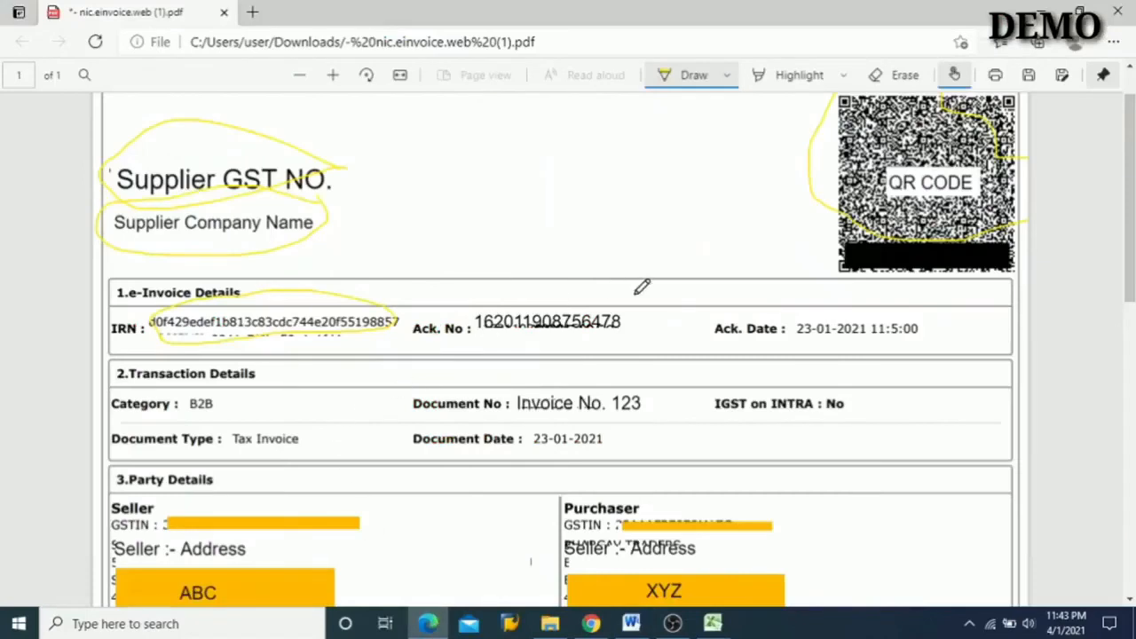
{"action": "mouse_move", "coordinate": [637, 302]}
{"action": "left_mouse_down"}
{"action": "mouse_move", "coordinate": [608, 289]}
{"action": "mouse_move", "coordinate": [494, 293]}
{"action": "mouse_move", "coordinate": [477, 332]}
{"action": "mouse_move", "coordinate": [566, 340]}
{"action": "mouse_move", "coordinate": [628, 311]}
{"action": "left_mouse_up"}
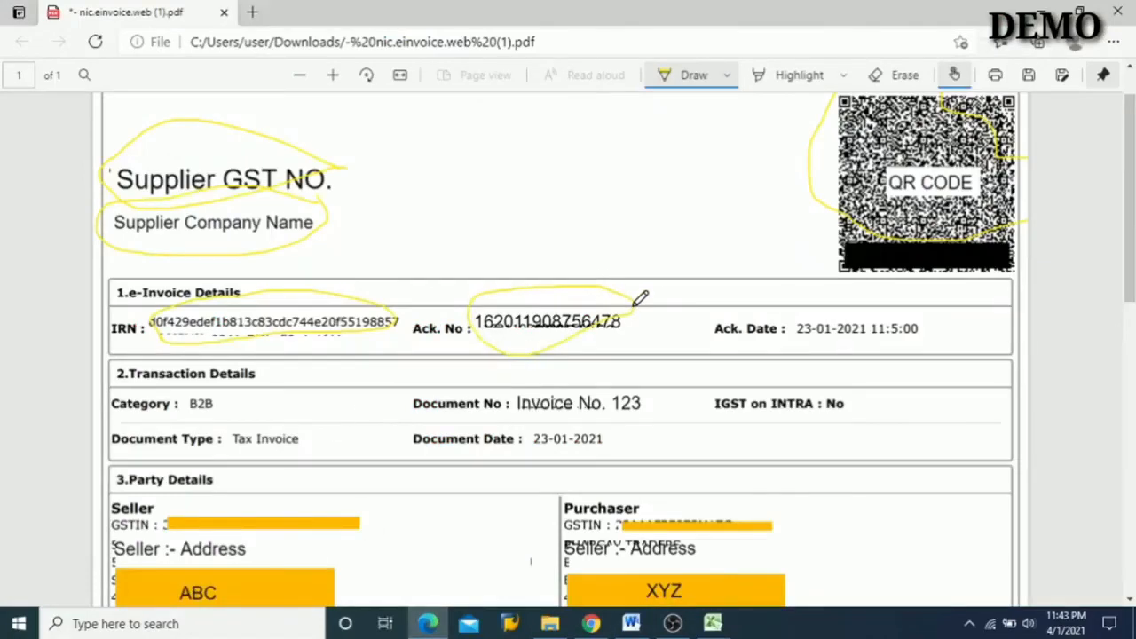
{"action": "scroll", "coordinate": [639, 300], "scroll_direction": "down", "scroll_amount": 1}
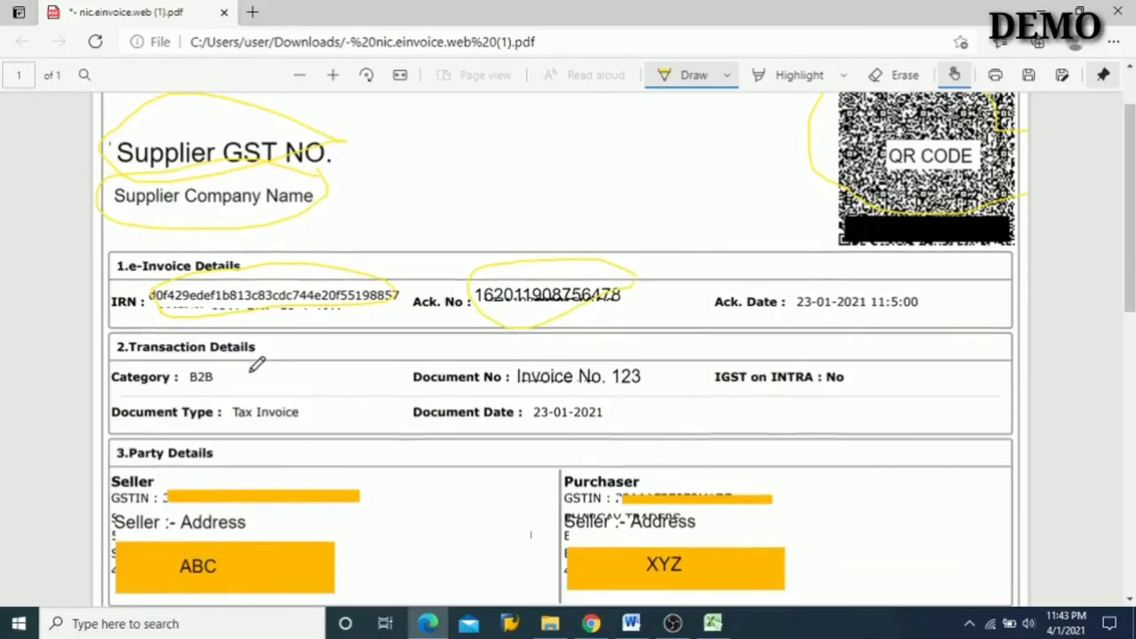
{"action": "mouse_move", "coordinate": [229, 371]}
{"action": "left_mouse_down"}
{"action": "mouse_move", "coordinate": [200, 361]}
{"action": "mouse_move", "coordinate": [176, 373]}
{"action": "mouse_move", "coordinate": [222, 397]}
{"action": "mouse_move", "coordinate": [228, 380]}
{"action": "left_mouse_up"}
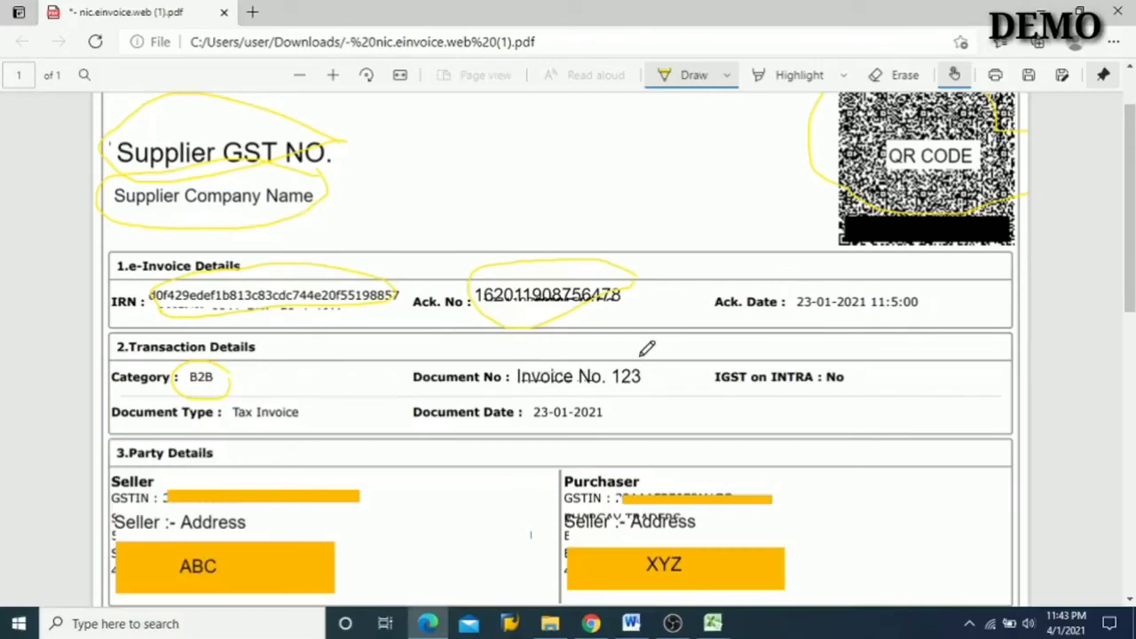
{"action": "mouse_move", "coordinate": [644, 346]}
{"action": "left_mouse_down"}
{"action": "mouse_move", "coordinate": [550, 343]}
{"action": "mouse_move", "coordinate": [520, 358]}
{"action": "mouse_move", "coordinate": [533, 396]}
{"action": "mouse_move", "coordinate": [626, 390]}
{"action": "mouse_move", "coordinate": [659, 372]}
{"action": "mouse_move", "coordinate": [648, 353]}
{"action": "left_mouse_up"}
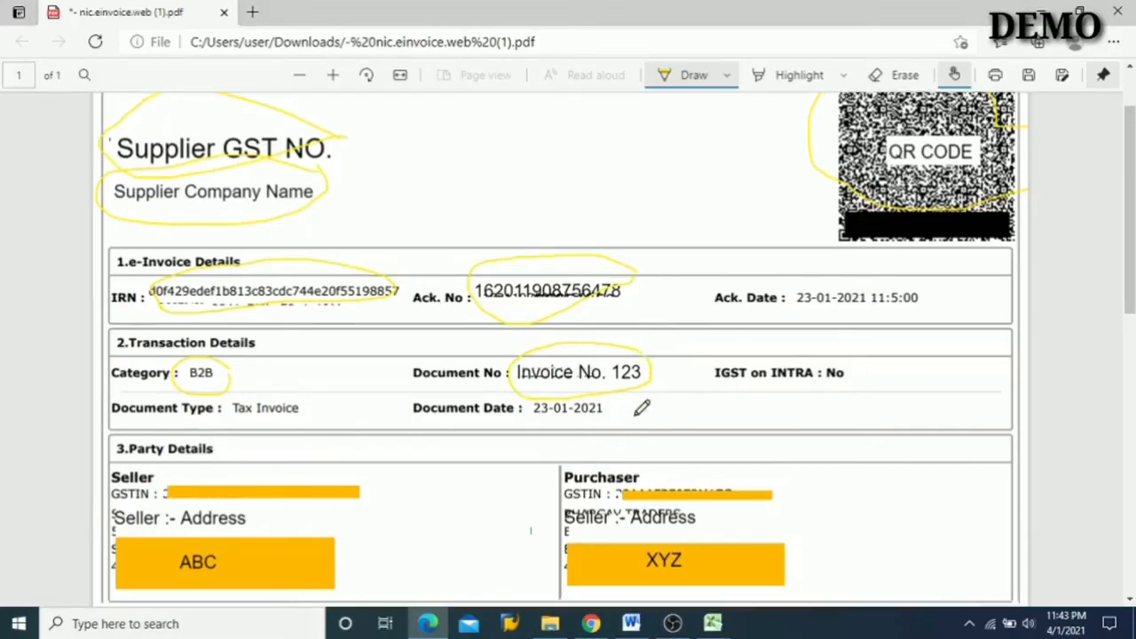
- Circle the seller's GSTIN and ABC box and the purchaser's GSTIN and XYZ box under Party Details in yellow
{"action": "scroll", "coordinate": [642, 406], "scroll_direction": "down", "scroll_amount": 2}
{"action": "scroll", "coordinate": [635, 413], "scroll_direction": "down", "scroll_amount": 1}
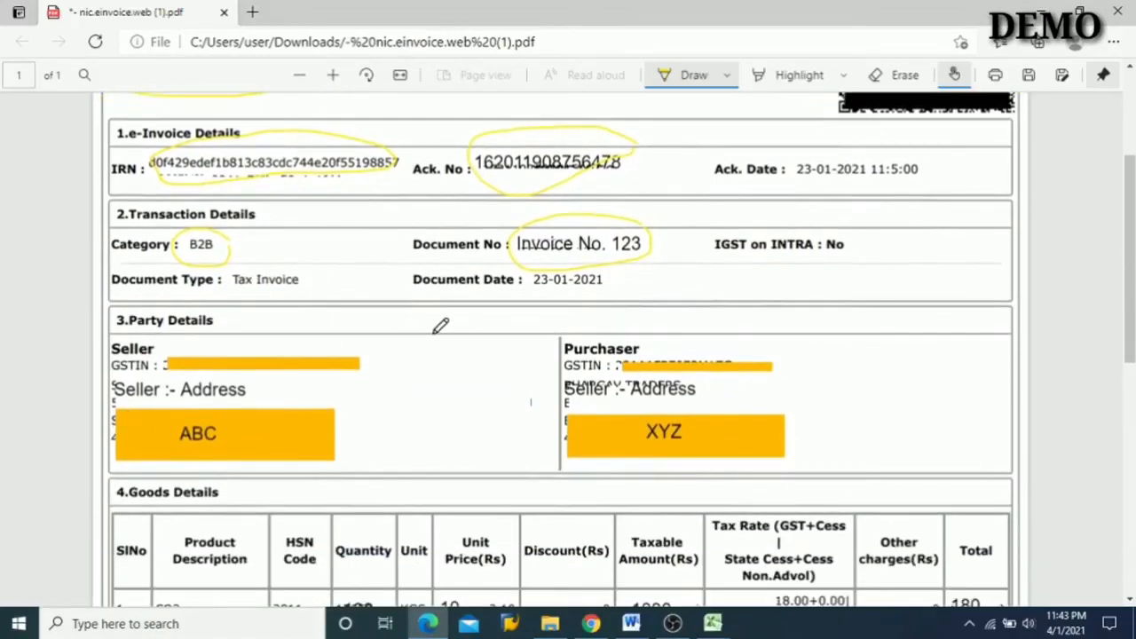
{"action": "mouse_move", "coordinate": [372, 342]}
{"action": "left_mouse_down"}
{"action": "mouse_move", "coordinate": [217, 329]}
{"action": "mouse_move", "coordinate": [173, 333]}
{"action": "mouse_move", "coordinate": [167, 359]}
{"action": "mouse_move", "coordinate": [253, 378]}
{"action": "mouse_move", "coordinate": [328, 372]}
{"action": "mouse_move", "coordinate": [378, 358]}
{"action": "mouse_move", "coordinate": [374, 330]}
{"action": "left_mouse_up"}
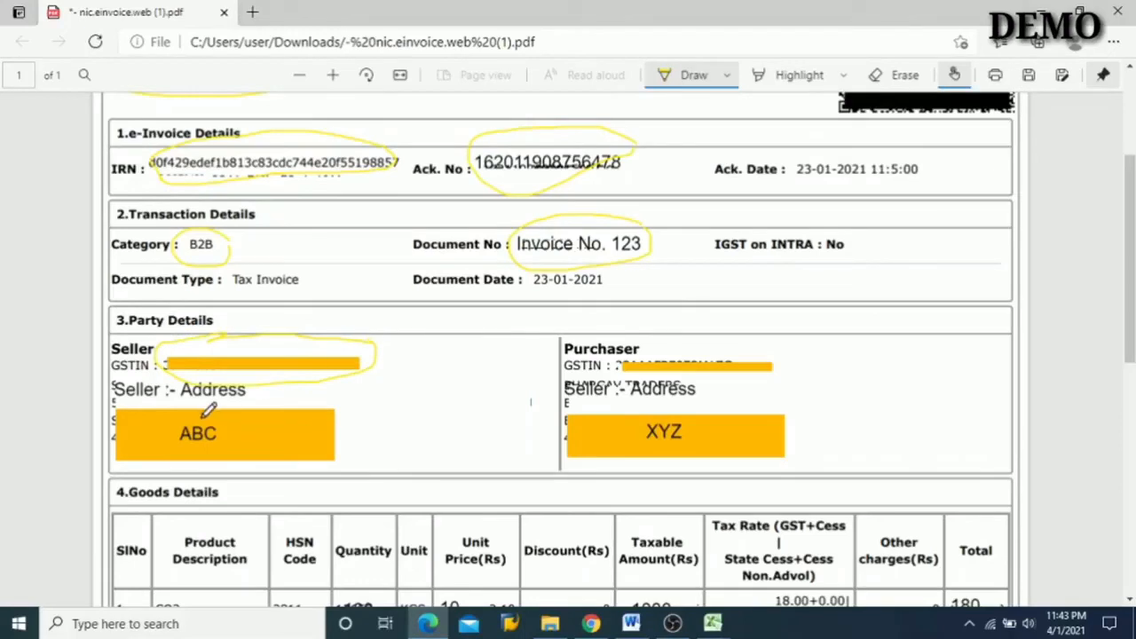
{"action": "mouse_move", "coordinate": [222, 399]}
{"action": "left_mouse_down"}
{"action": "mouse_move", "coordinate": [174, 419]}
{"action": "mouse_move", "coordinate": [247, 446]}
{"action": "mouse_move", "coordinate": [253, 408]}
{"action": "left_mouse_up"}
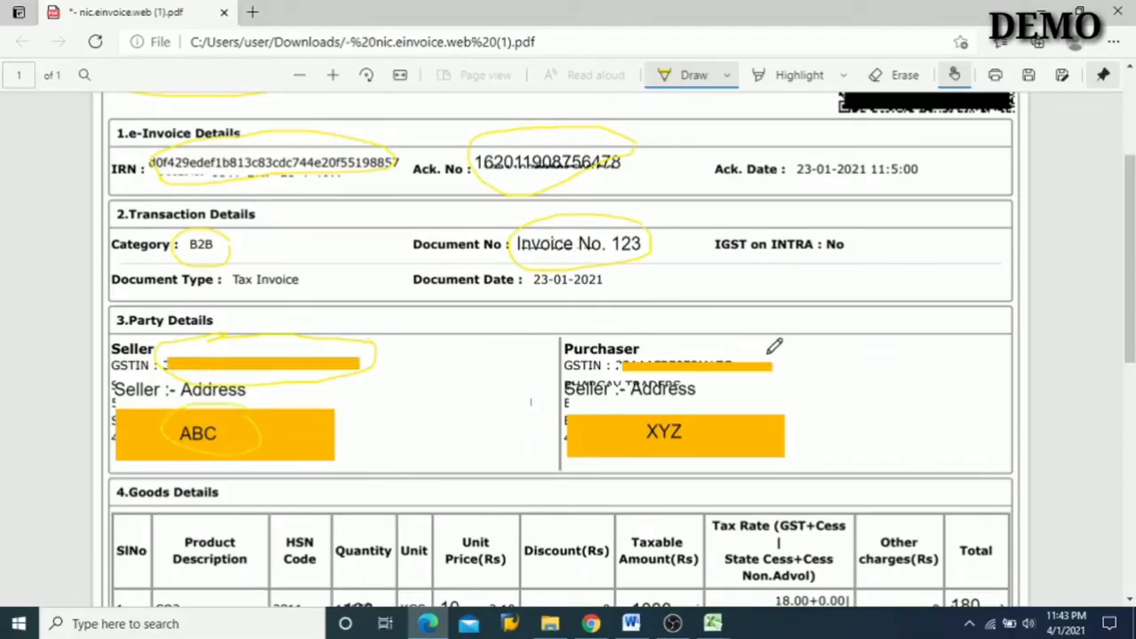
{"action": "mouse_move", "coordinate": [773, 351]}
{"action": "left_mouse_down"}
{"action": "mouse_move", "coordinate": [719, 337]}
{"action": "mouse_move", "coordinate": [625, 354]}
{"action": "mouse_move", "coordinate": [716, 383]}
{"action": "mouse_move", "coordinate": [765, 366]}
{"action": "mouse_move", "coordinate": [767, 345]}
{"action": "left_mouse_up"}
{"action": "mouse_move", "coordinate": [745, 396]}
{"action": "left_mouse_down"}
{"action": "mouse_move", "coordinate": [627, 404]}
{"action": "mouse_move", "coordinate": [772, 414]}
{"action": "left_mouse_up"}
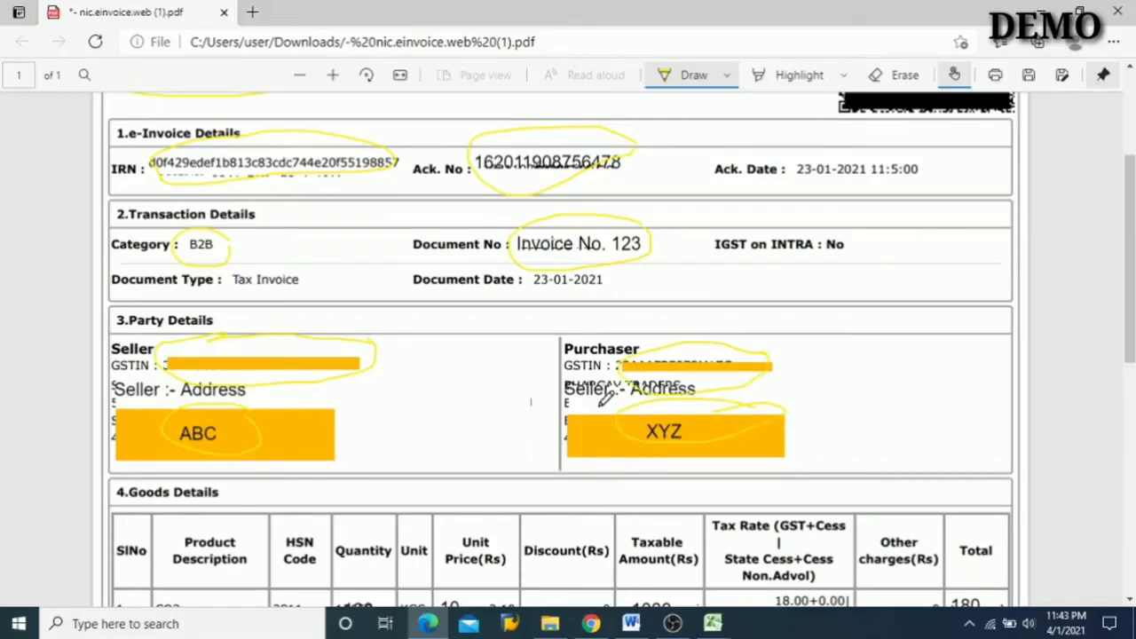
- Circle the CO2 product, quantity, unit price, taxable amount, tax rate and total in the Goods Details row in yellow
{"action": "scroll", "coordinate": [606, 399], "scroll_direction": "up", "scroll_amount": 2}
{"action": "scroll", "coordinate": [606, 399], "scroll_direction": "down", "scroll_amount": 5}
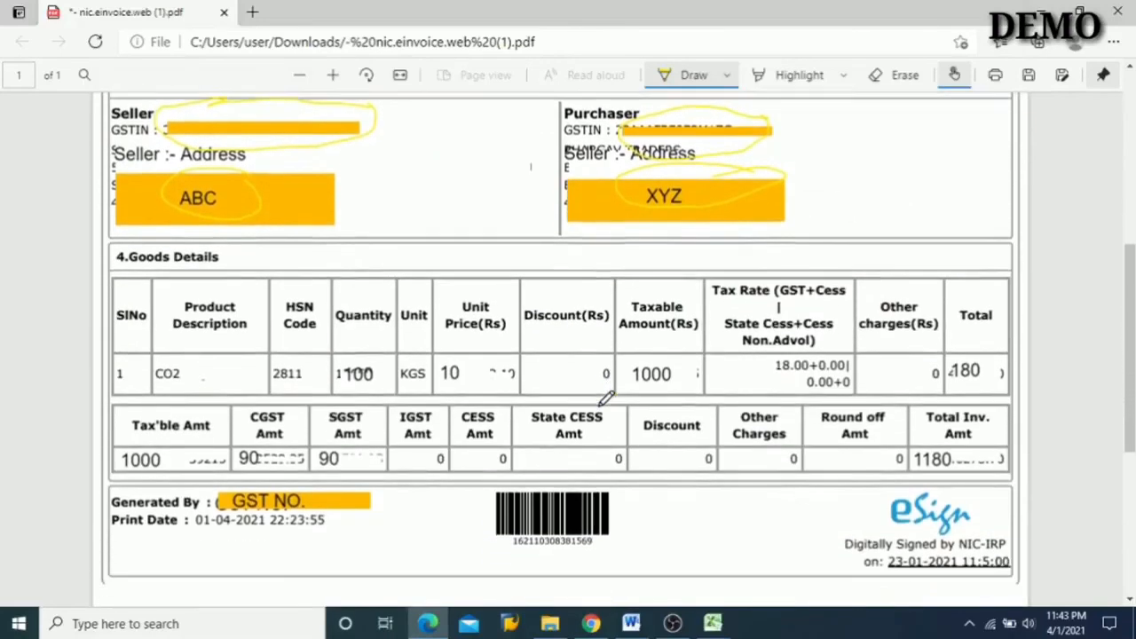
{"action": "scroll", "coordinate": [607, 400], "scroll_direction": "down", "scroll_amount": 1}
{"action": "mouse_move", "coordinate": [203, 324]}
{"action": "left_mouse_down"}
{"action": "mouse_move", "coordinate": [137, 329]}
{"action": "mouse_move", "coordinate": [197, 358]}
{"action": "mouse_move", "coordinate": [192, 322]}
{"action": "left_mouse_up"}
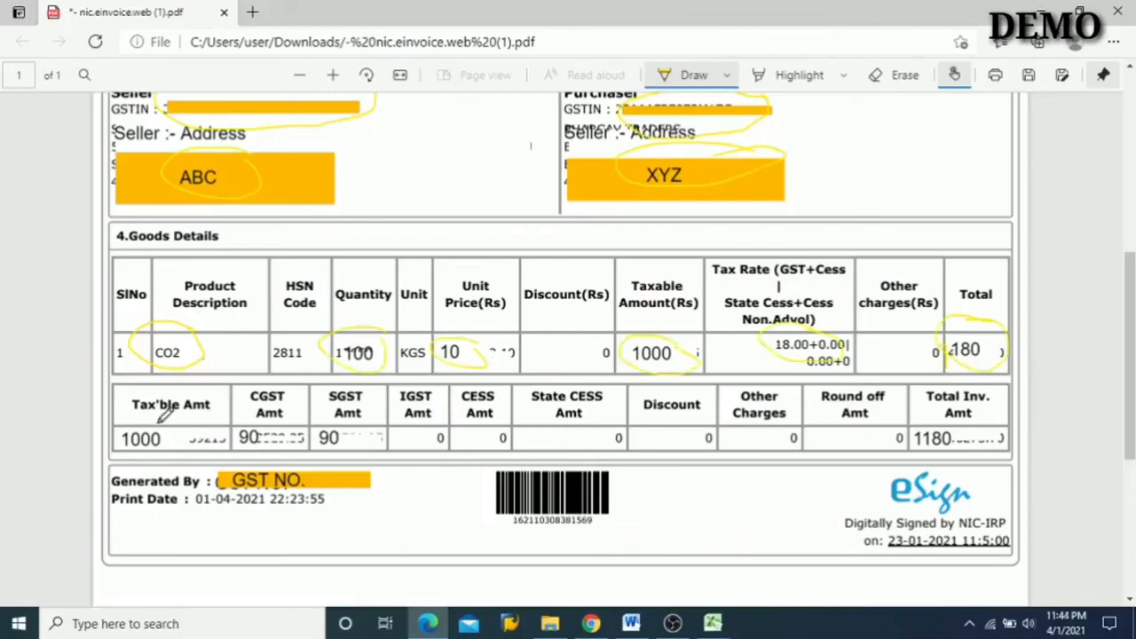
- Circle the taxable amount, CGST amount, SGST amount and total invoice amount in the invoice's tax summary row in yellow
{"action": "mouse_move", "coordinate": [172, 413]}
{"action": "left_mouse_down"}
{"action": "mouse_move", "coordinate": [109, 409]}
{"action": "mouse_move", "coordinate": [149, 449]}
{"action": "mouse_move", "coordinate": [175, 420]}
{"action": "left_mouse_up"}
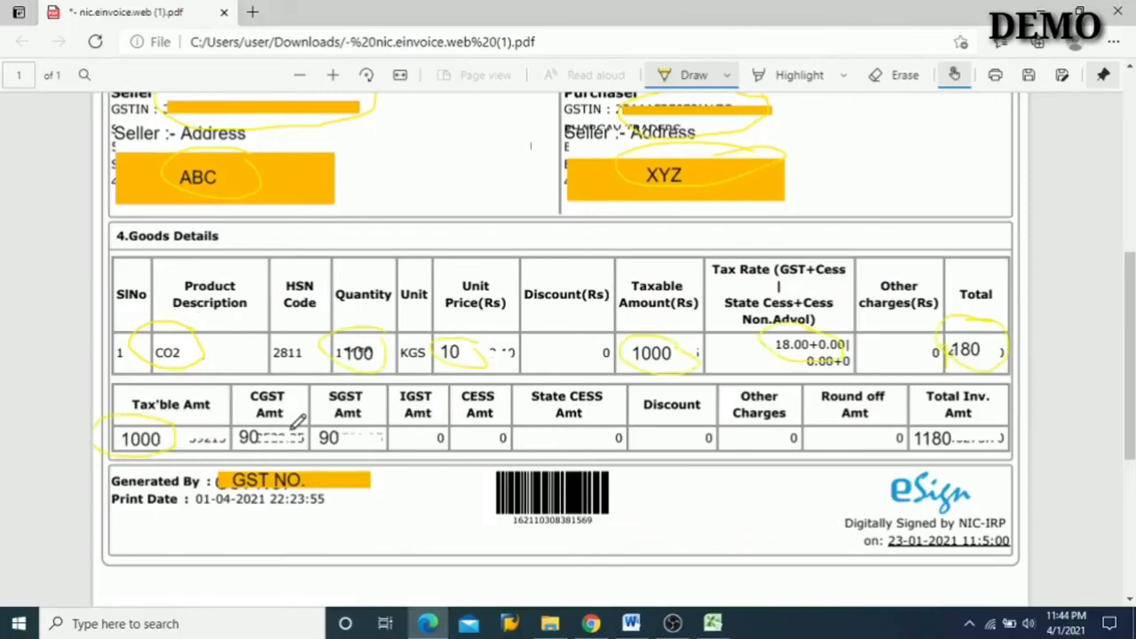
{"action": "mouse_move", "coordinate": [297, 421]}
{"action": "left_mouse_down"}
{"action": "mouse_move", "coordinate": [230, 429]}
{"action": "mouse_move", "coordinate": [285, 442]}
{"action": "mouse_move", "coordinate": [297, 426]}
{"action": "left_mouse_up"}
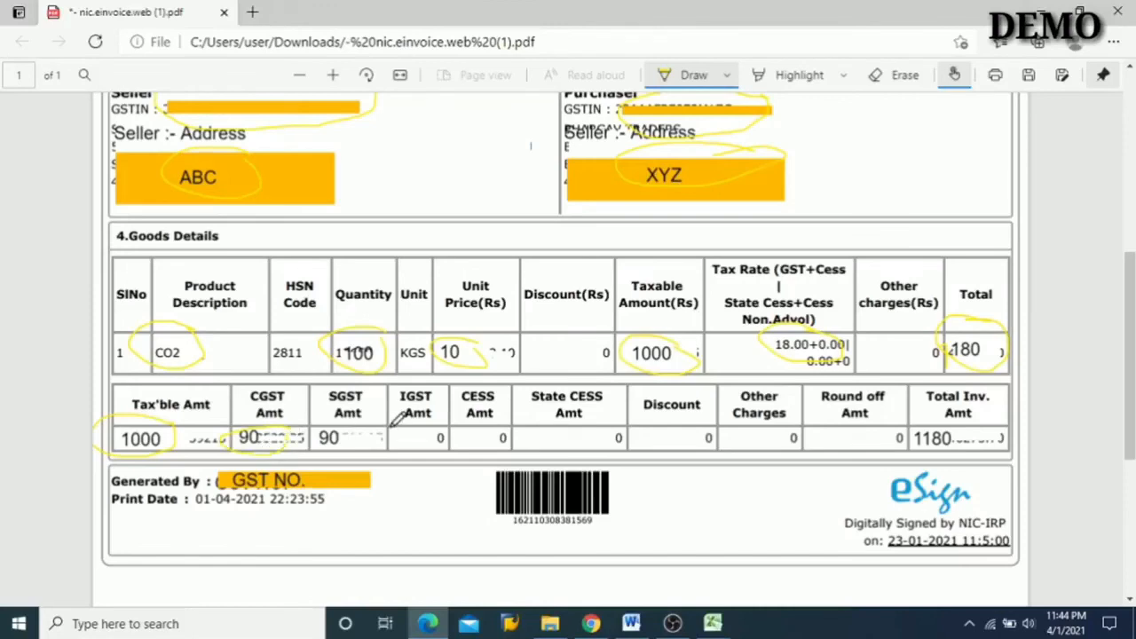
{"action": "mouse_move", "coordinate": [395, 419]}
{"action": "left_mouse_down"}
{"action": "mouse_move", "coordinate": [355, 417]}
{"action": "mouse_move", "coordinate": [326, 434]}
{"action": "left_mouse_up"}
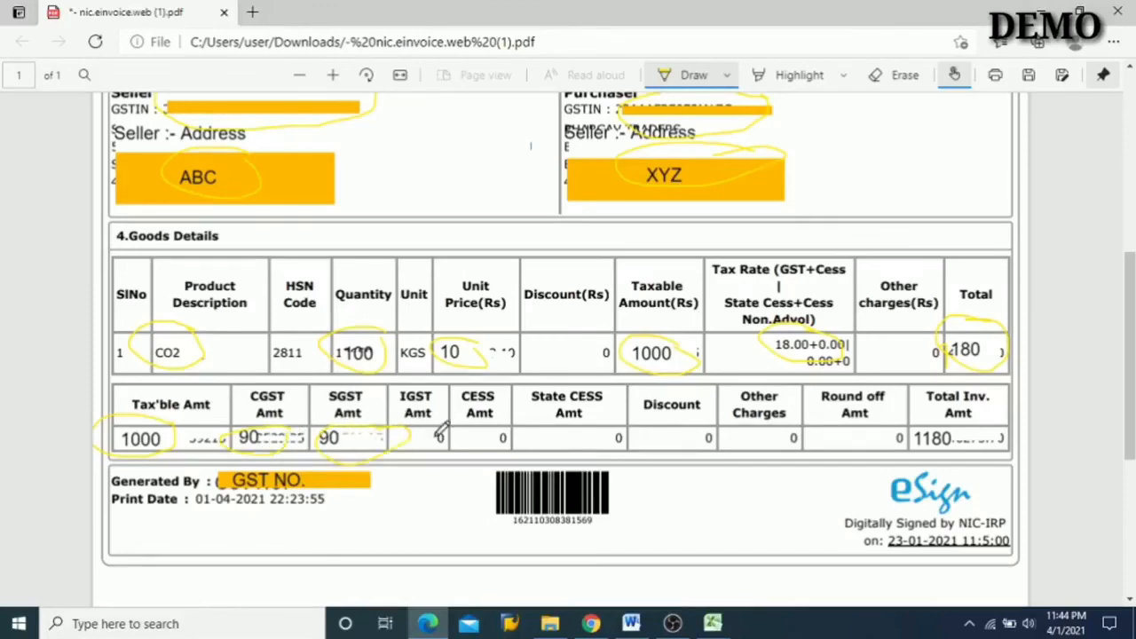
{"action": "mouse_move", "coordinate": [976, 419]}
{"action": "left_mouse_down"}
{"action": "mouse_move", "coordinate": [916, 410]}
{"action": "mouse_move", "coordinate": [903, 453]}
{"action": "mouse_move", "coordinate": [976, 454]}
{"action": "mouse_move", "coordinate": [973, 442]}
{"action": "left_mouse_up"}
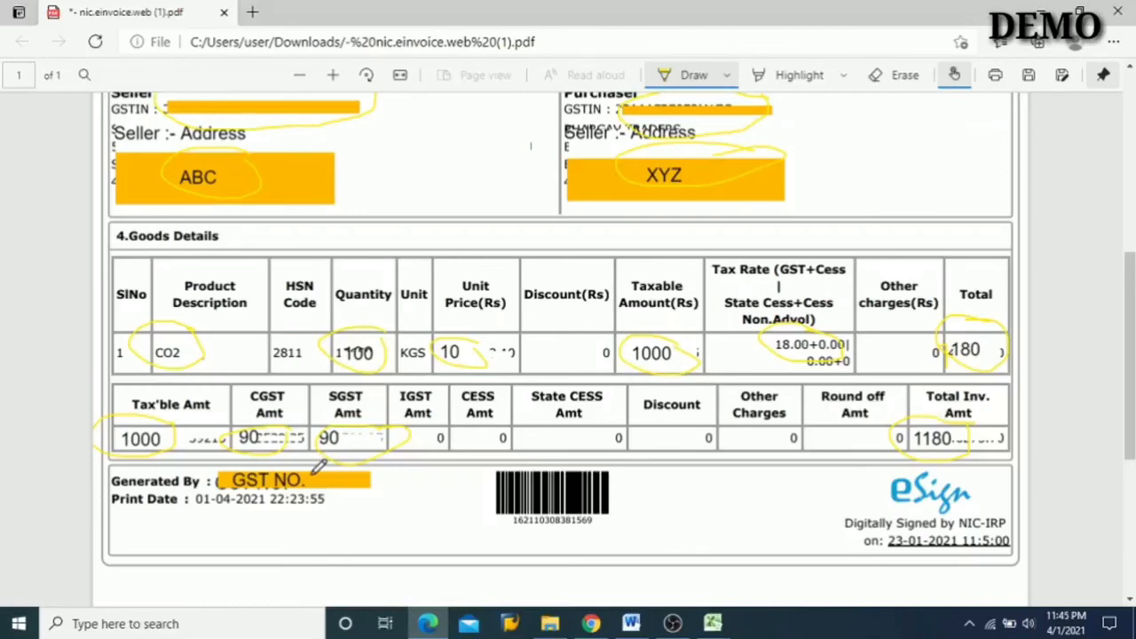
- Circle the Generated By GST number and the eSign digital signature logo at the end of the e-invoice in yellow
{"action": "mouse_move", "coordinate": [318, 466]}
{"action": "left_mouse_down"}
{"action": "mouse_move", "coordinate": [263, 454]}
{"action": "mouse_move", "coordinate": [206, 471]}
{"action": "mouse_move", "coordinate": [271, 502]}
{"action": "mouse_move", "coordinate": [318, 477]}
{"action": "left_mouse_up"}
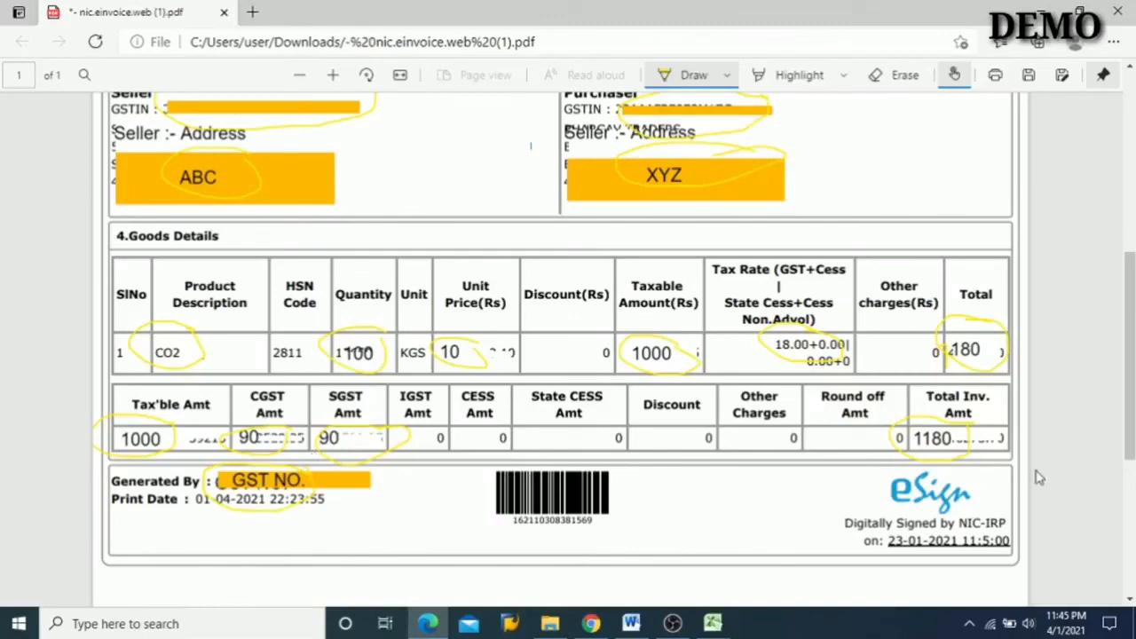
{"action": "mouse_move", "coordinate": [970, 469]}
{"action": "left_mouse_down"}
{"action": "mouse_move", "coordinate": [888, 465]}
{"action": "mouse_move", "coordinate": [904, 504]}
{"action": "mouse_move", "coordinate": [981, 506]}
{"action": "left_mouse_up"}
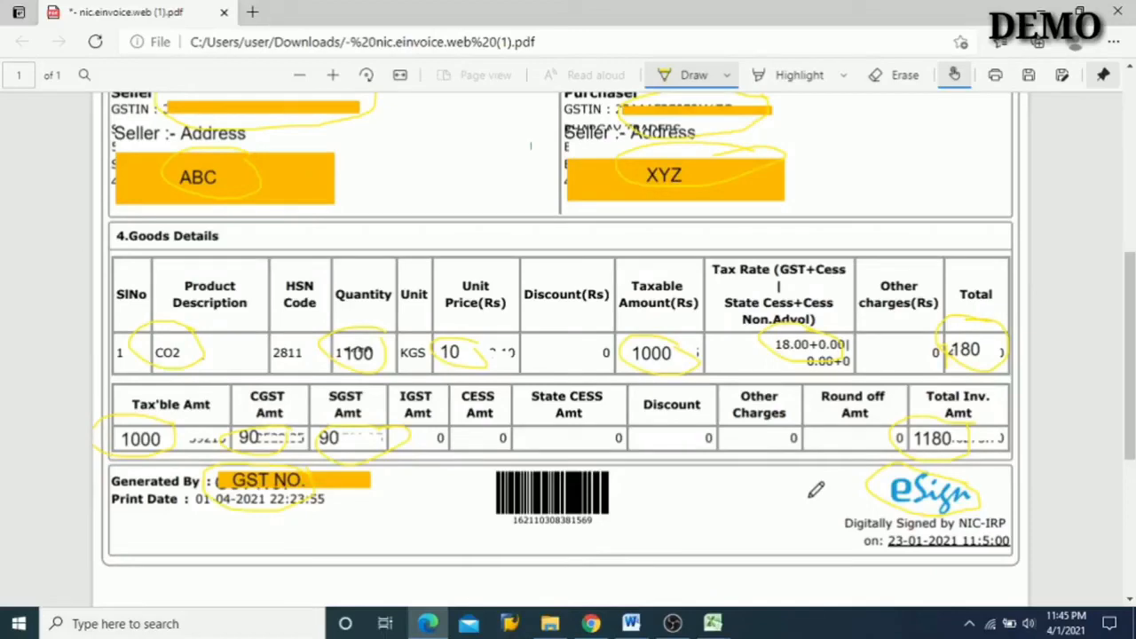
{"action": "scroll", "coordinate": [760, 455], "scroll_direction": "up", "scroll_amount": 1}
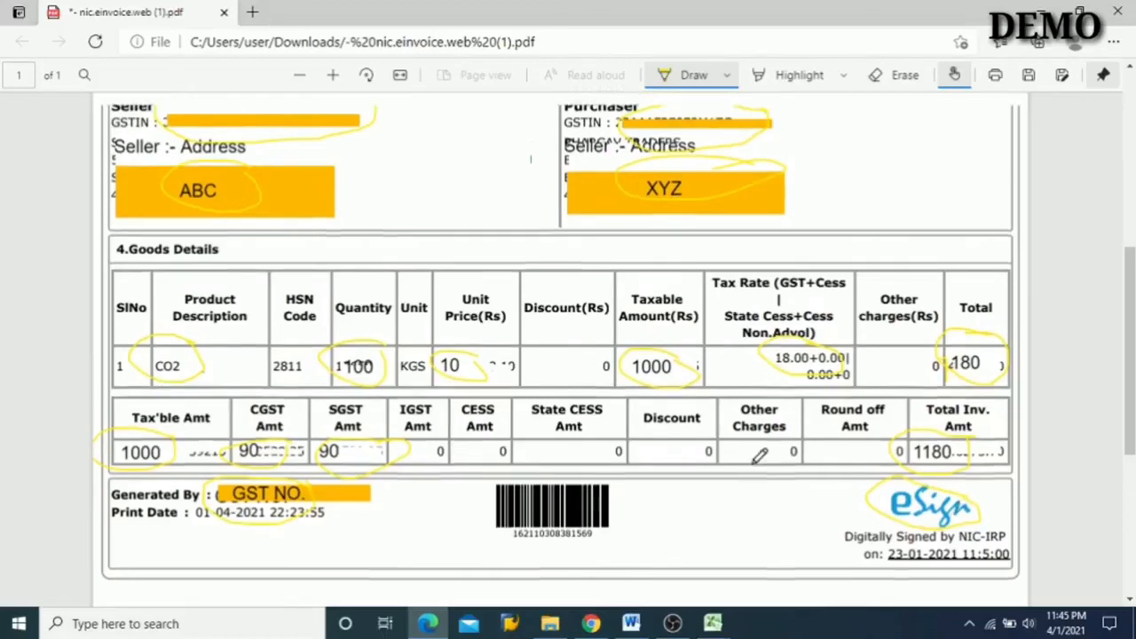
{"action": "scroll", "coordinate": [760, 455], "scroll_direction": "up", "scroll_amount": 5}
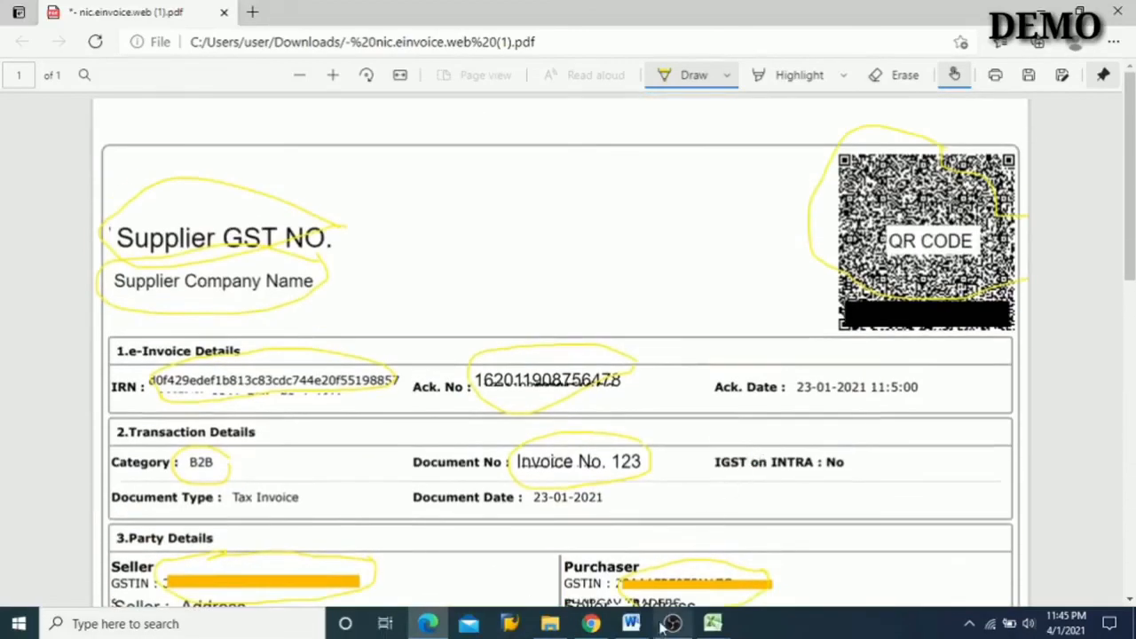
- Switch back to the Word outline and select the acknowledgment number text in item 10 to point it out
{"action": "left_click", "coordinate": [631, 624]}
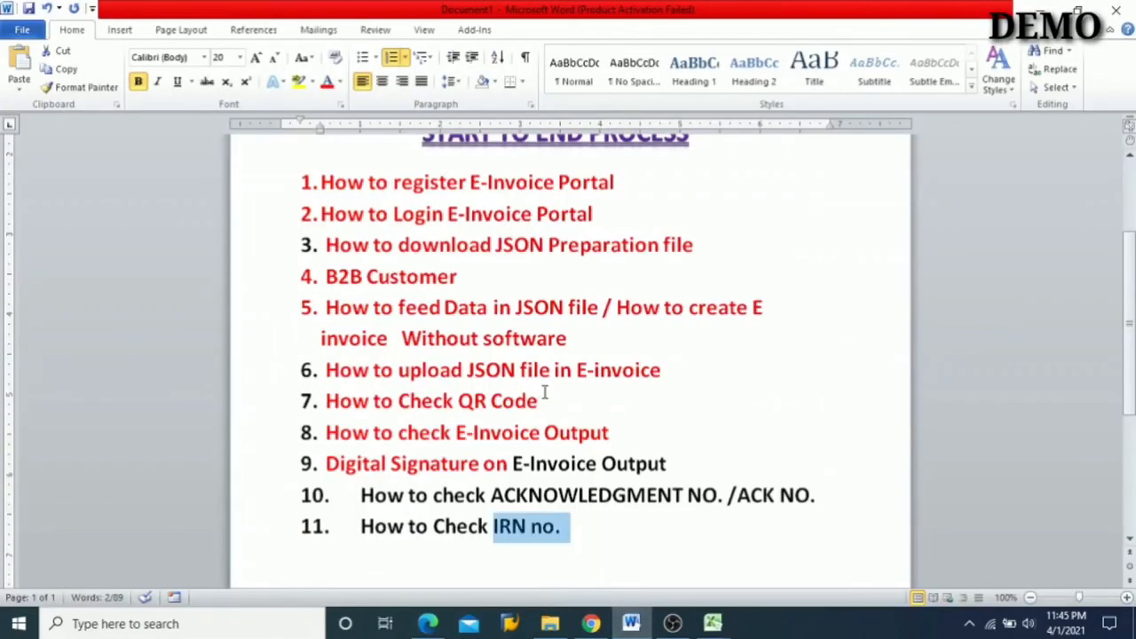
{"action": "left_click_drag", "start_coordinate": [357, 495], "coordinate": [765, 501]}
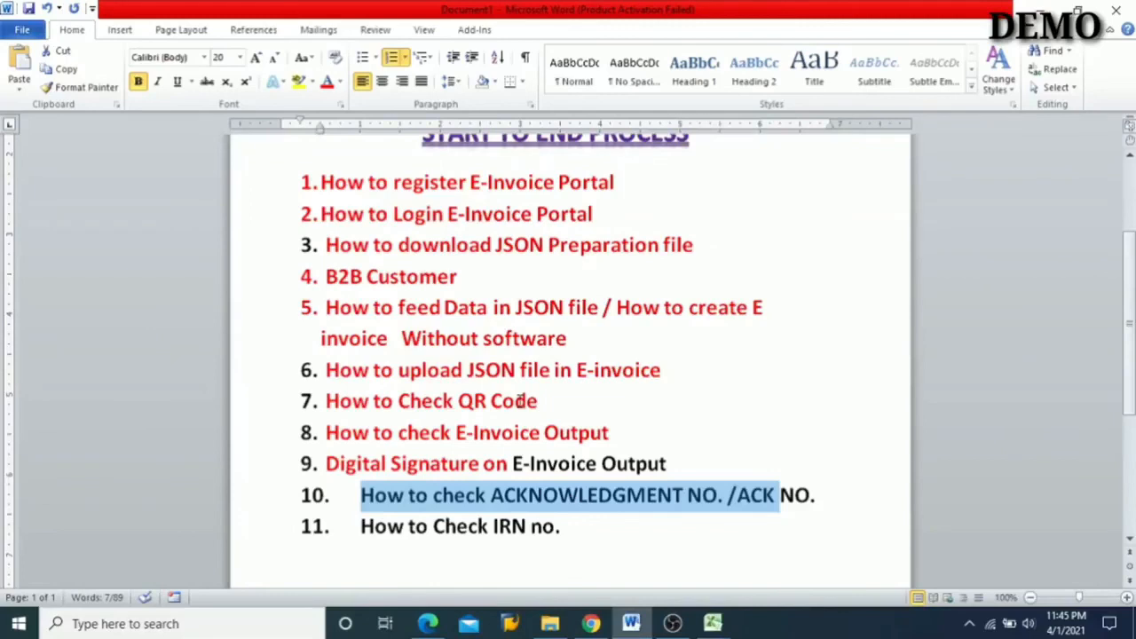
{"action": "left_click", "coordinate": [561, 300]}
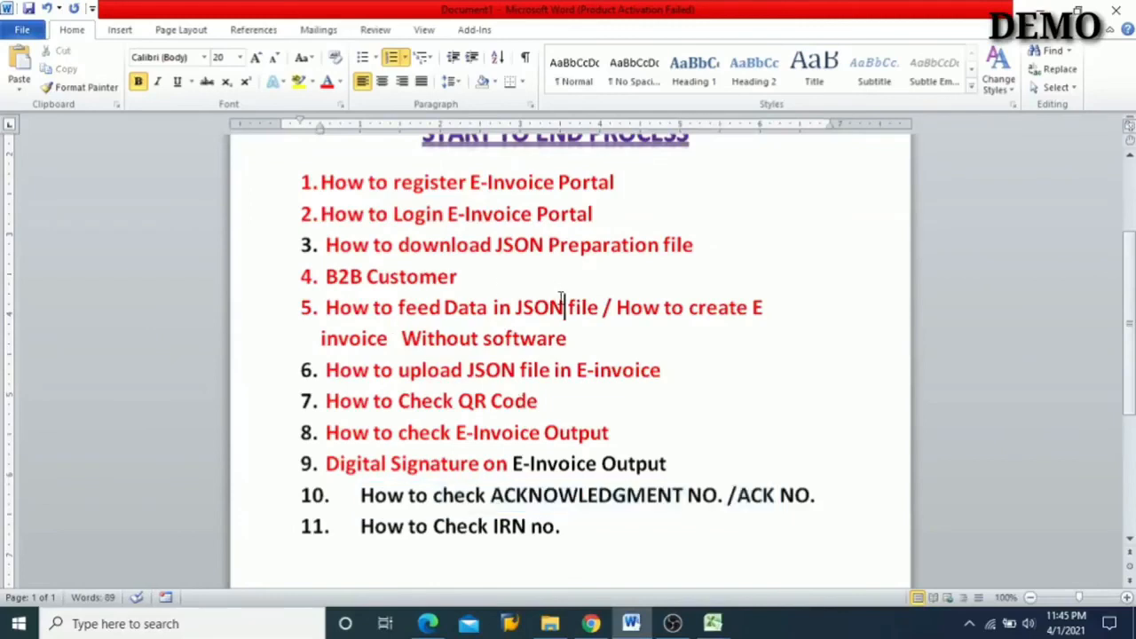
- Add outline item 12, "Without Software Manually E-Invoice", with the spelling of "Manually" corrected, and break "Manually E-Invoice" onto an unnumbered line
{"action": "scroll", "coordinate": [561, 300], "scroll_direction": "down", "scroll_amount": 1}
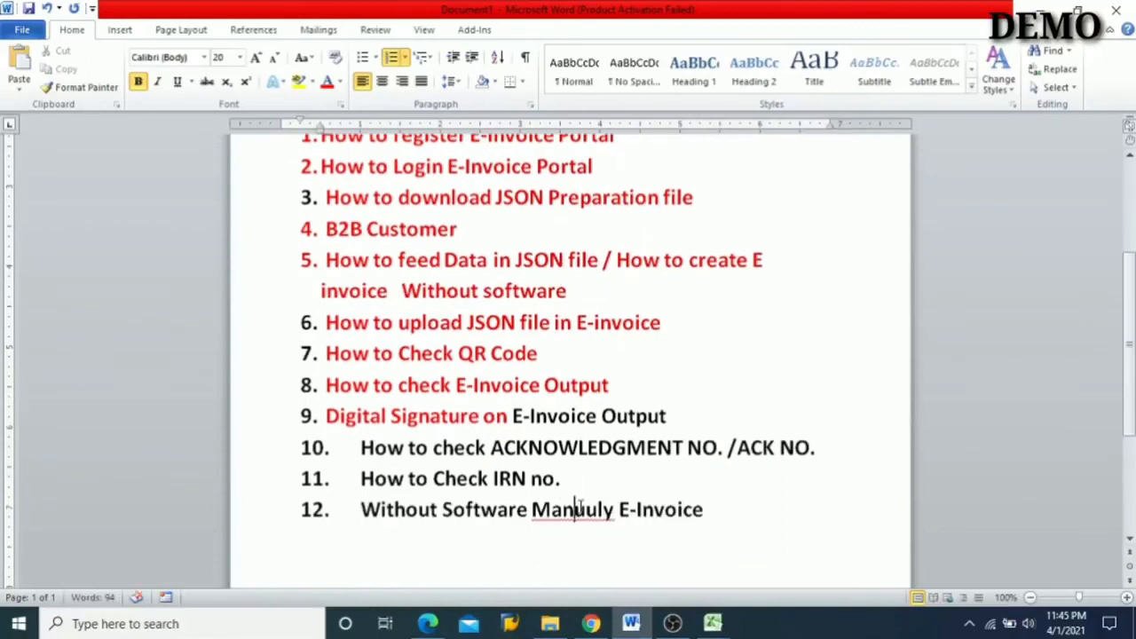
{"action": "right_click", "coordinate": [575, 509]}
{"action": "left_click", "coordinate": [657, 198]}
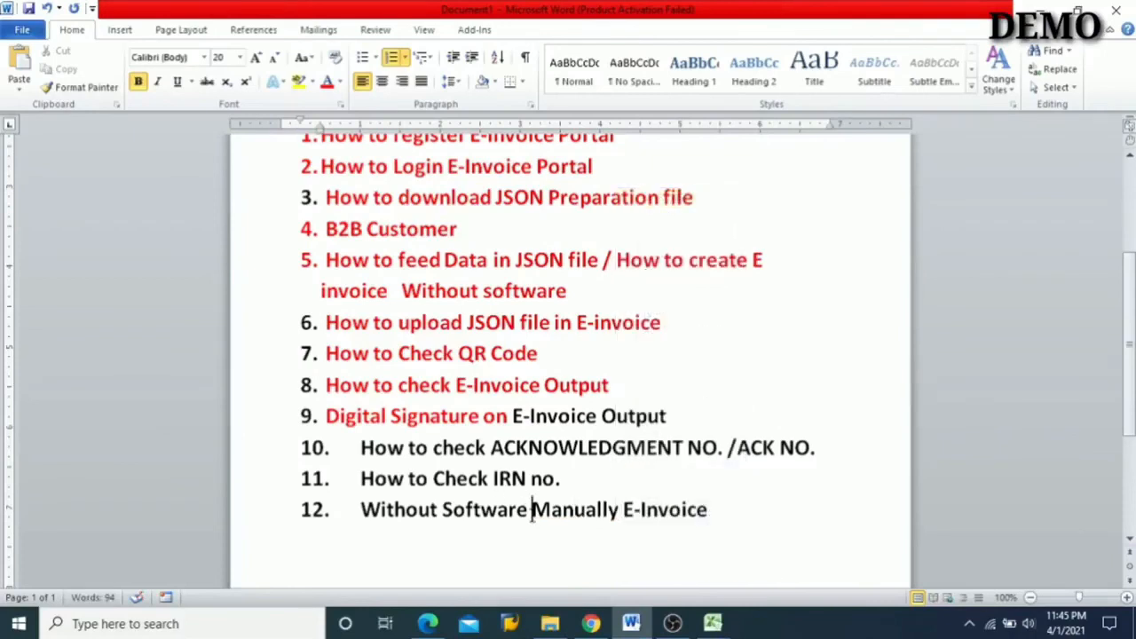
{"action": "key", "text": "Return"}
{"action": "key", "text": "BackSpace"}
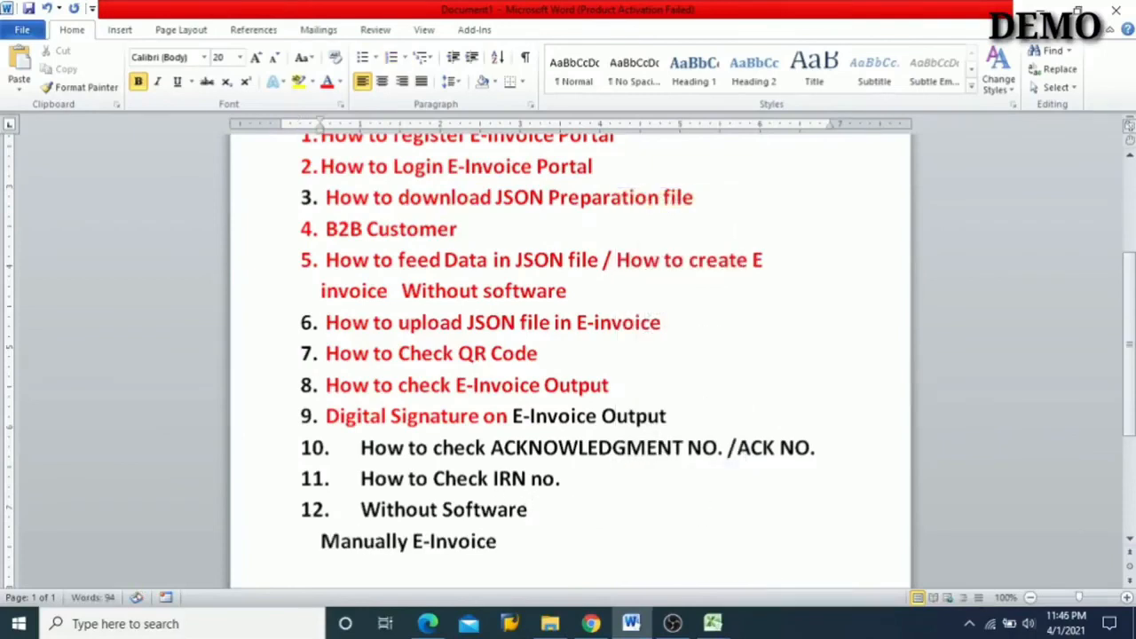